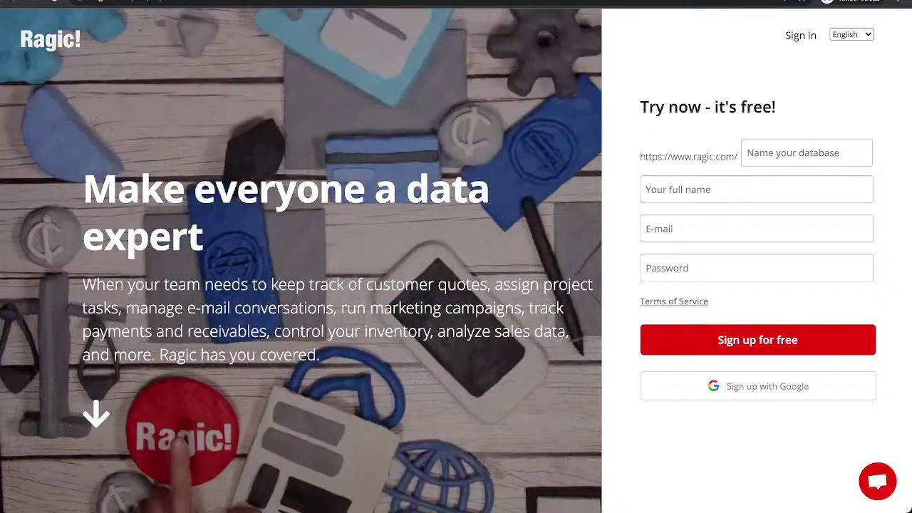
Enter a name for the new database in the Ragic sign-up form.
scroll(301, 261, down, 5)
scroll(457, 285, down, 2)
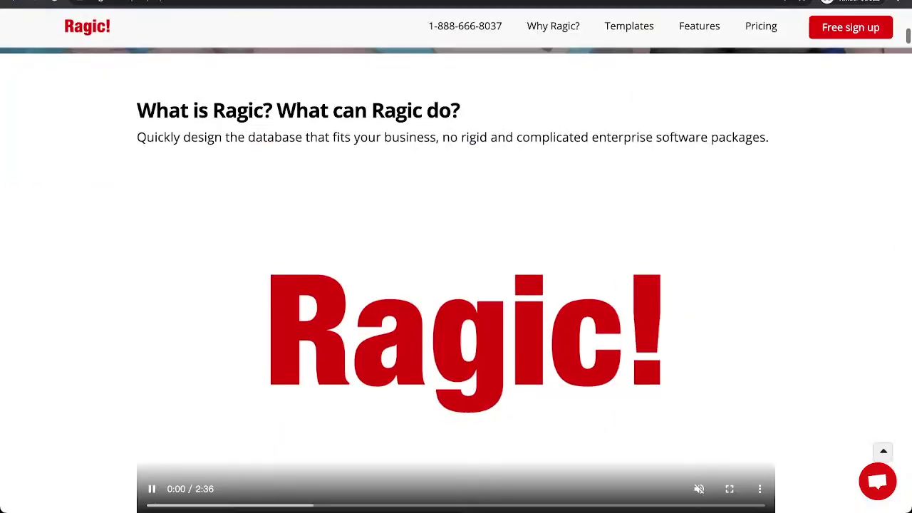
scroll(684, 421, down, 1)
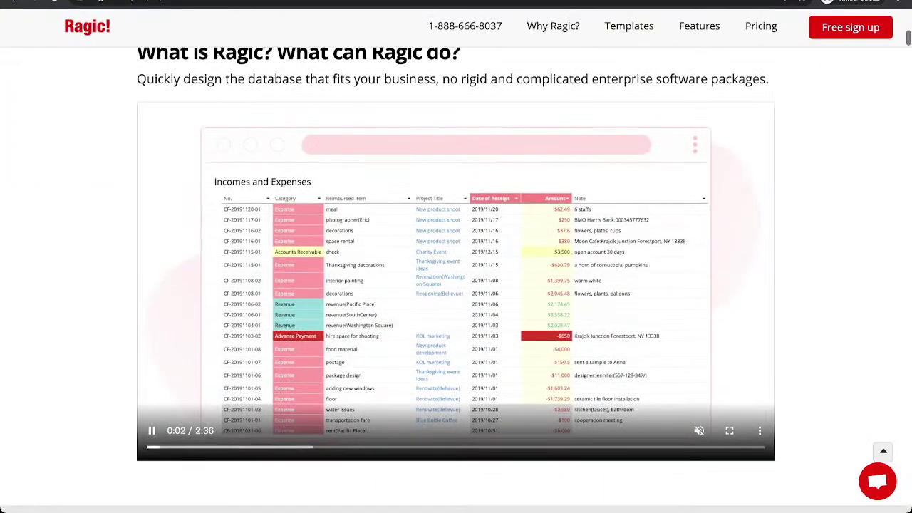
scroll(456, 278, down, 15)
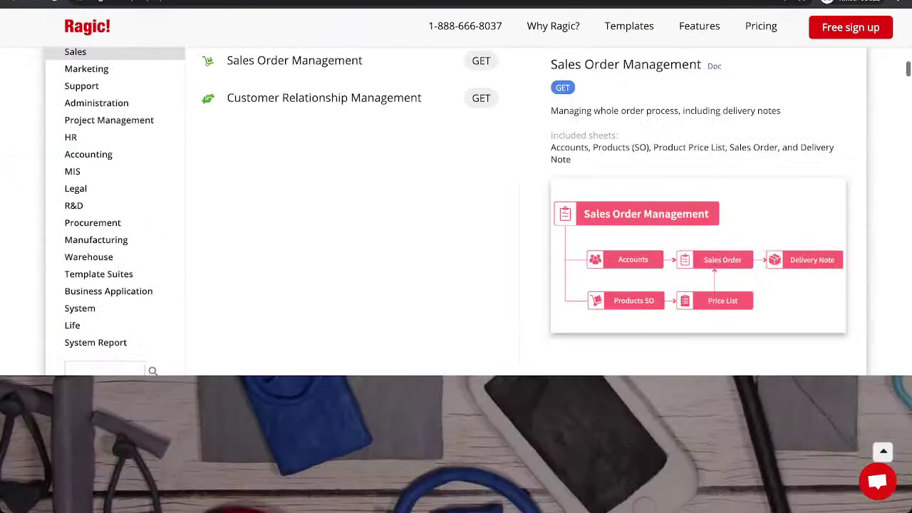
scroll(456, 285, down, 5)
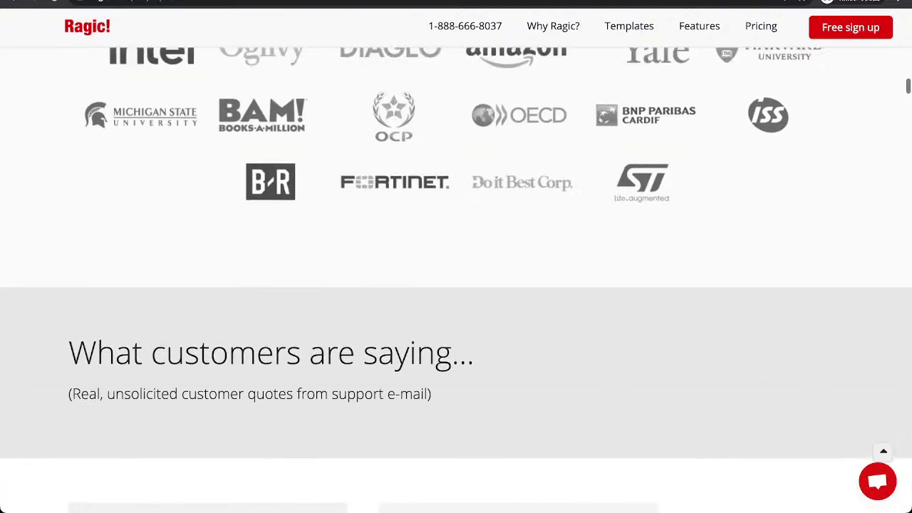
scroll(456, 285, down, 5)
scroll(457, 285, down, 10)
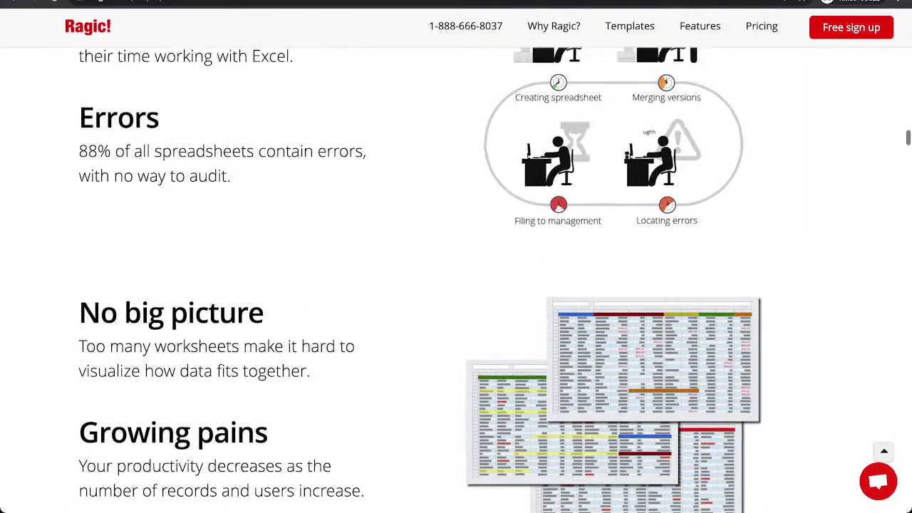
scroll(456, 285, up, 20)
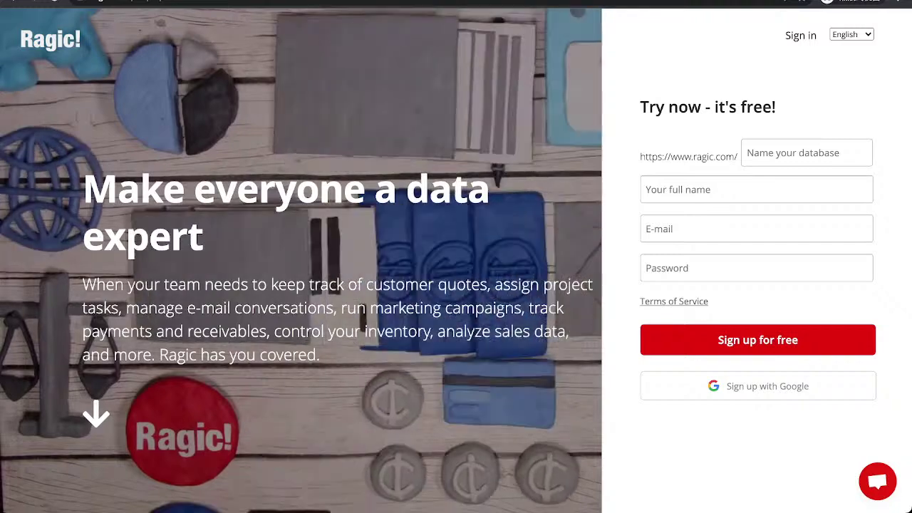
click(806, 152)
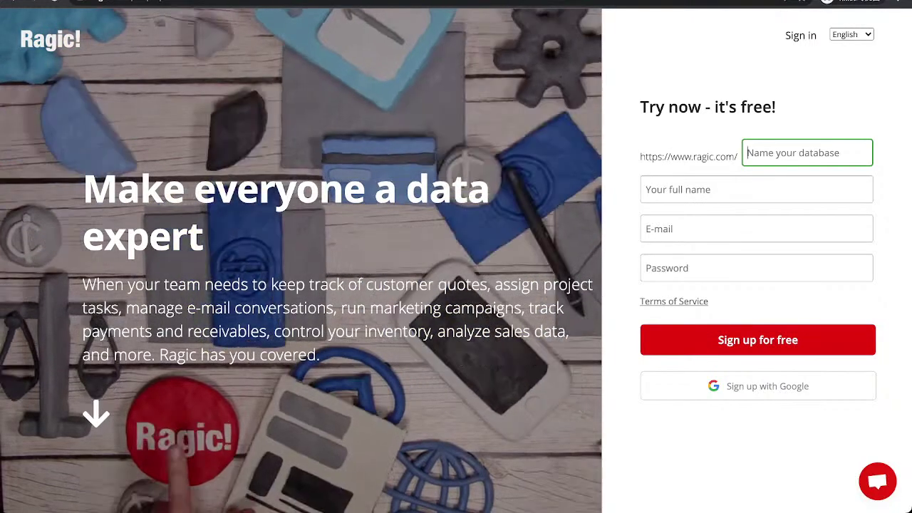
text(fabiokuoda)
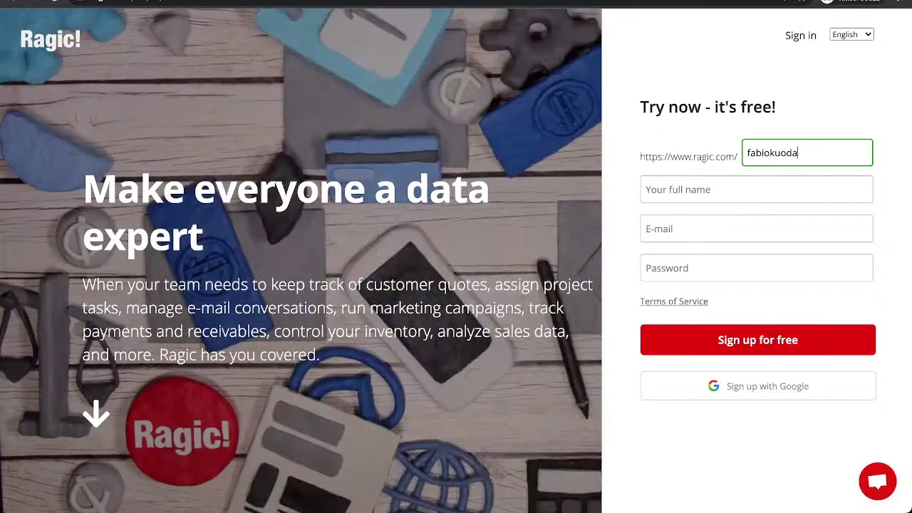
text(tabase)
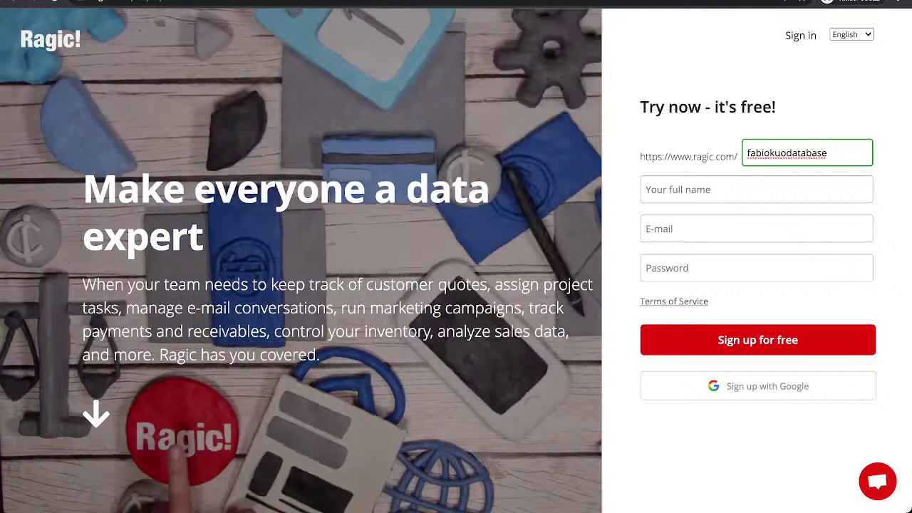
key(ctrl+a)
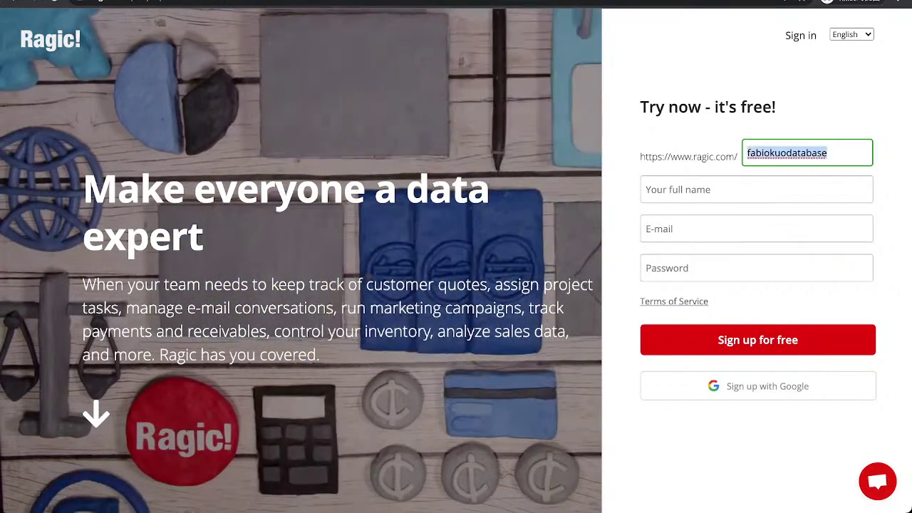
Fill in the account holder's full name, then move on to the e-mail field.
click(684, 189)
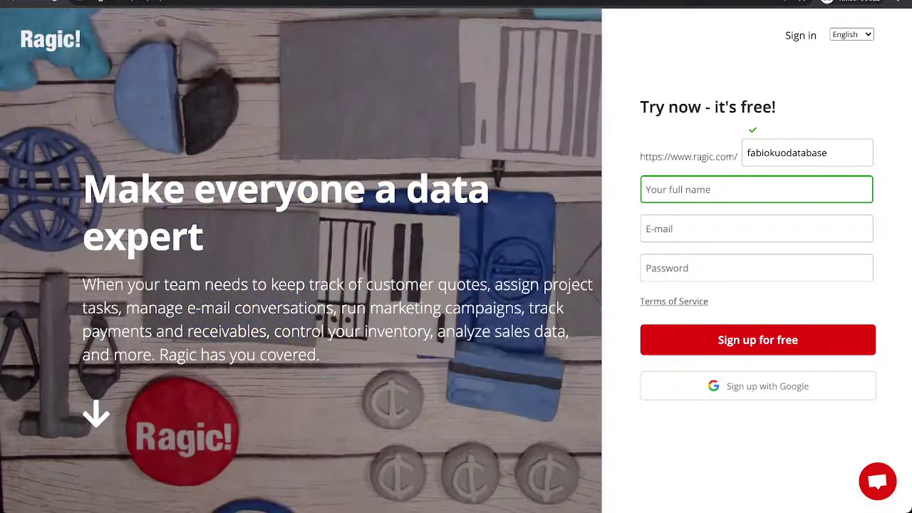
text(F)
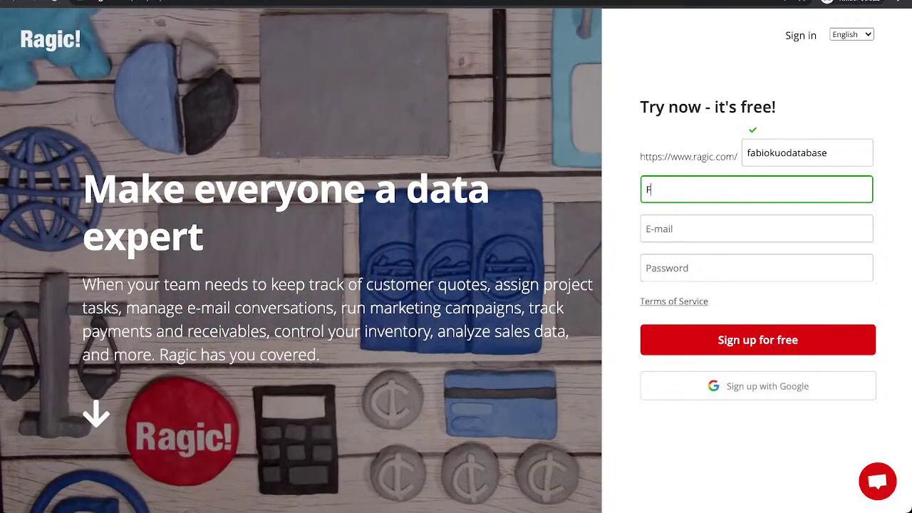
text(abio Kuo)
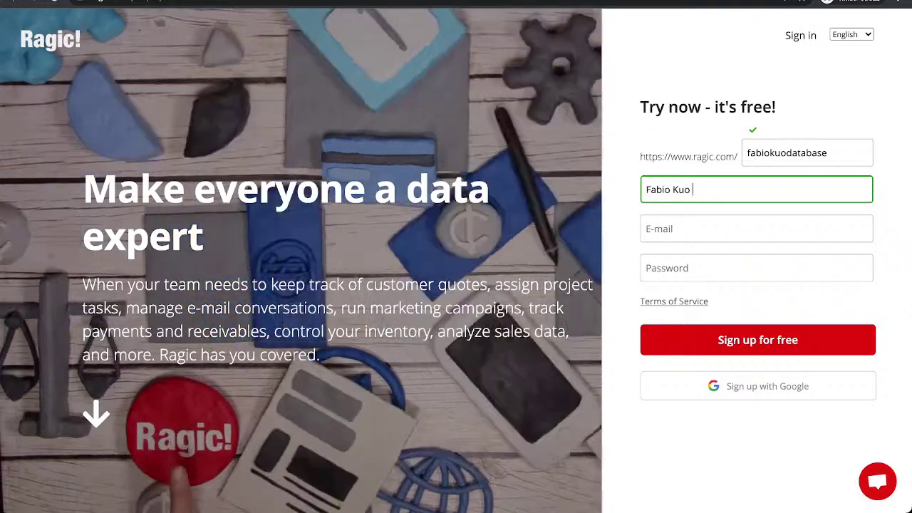
click(756, 229)
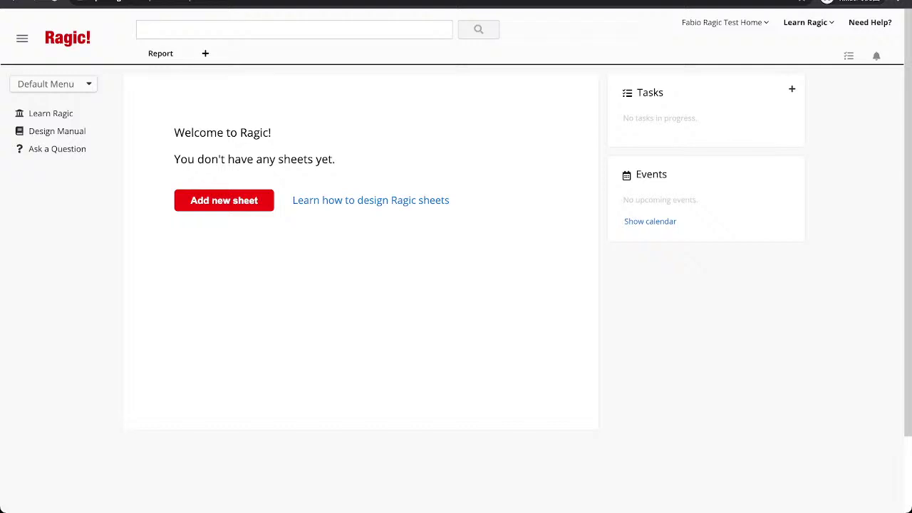
Add a tab named 'Purchasing' and create a sheet called 'Vendors' inside it.
click(223, 200)
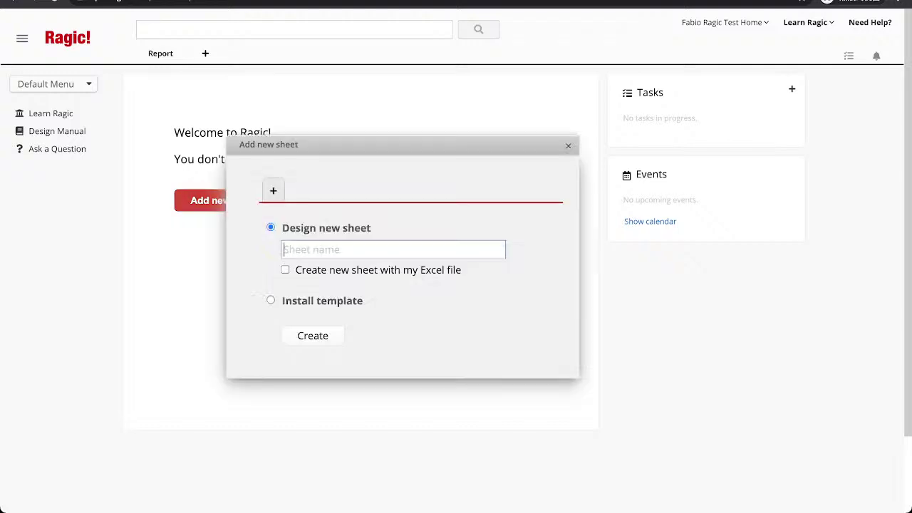
click(273, 191)
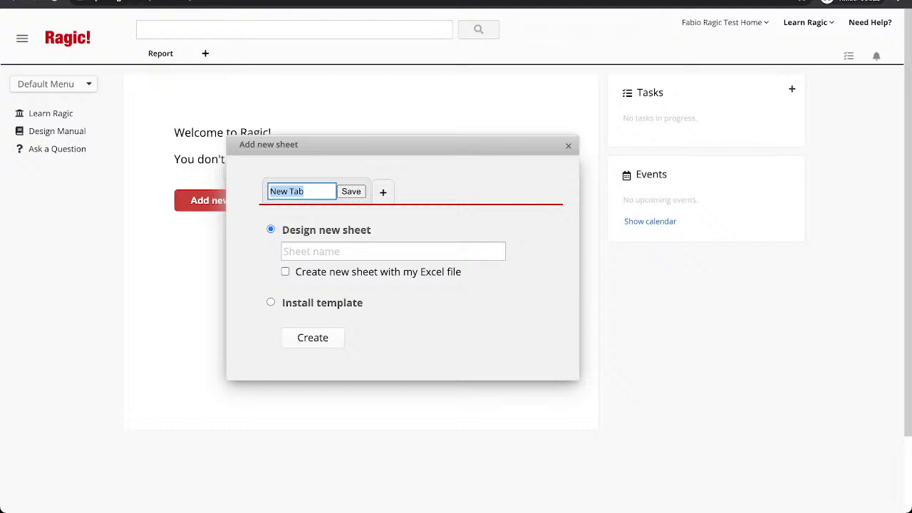
text(Purchasing)
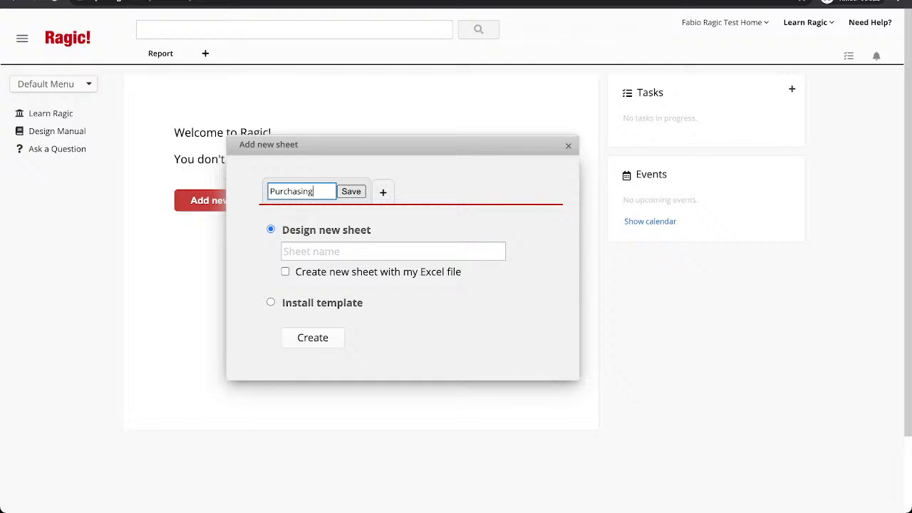
key(Tab)
key(Return)
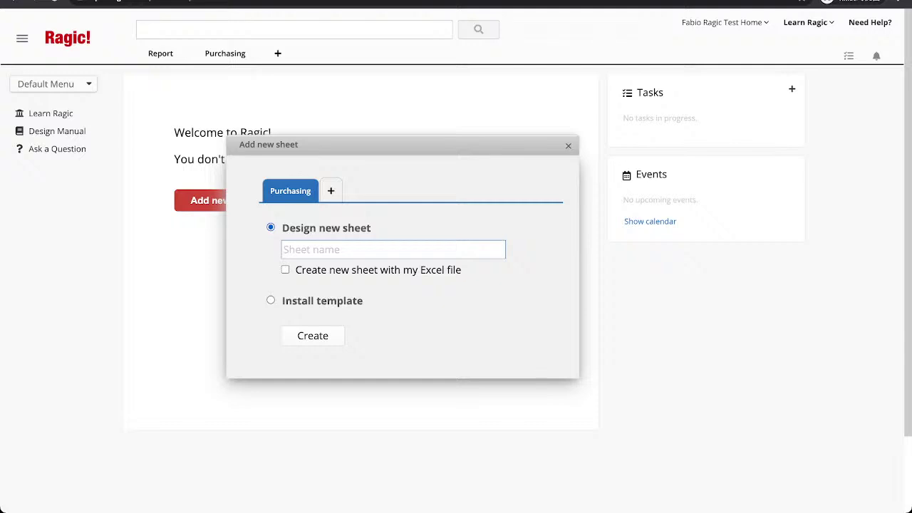
text(Vendors)
click(313, 335)
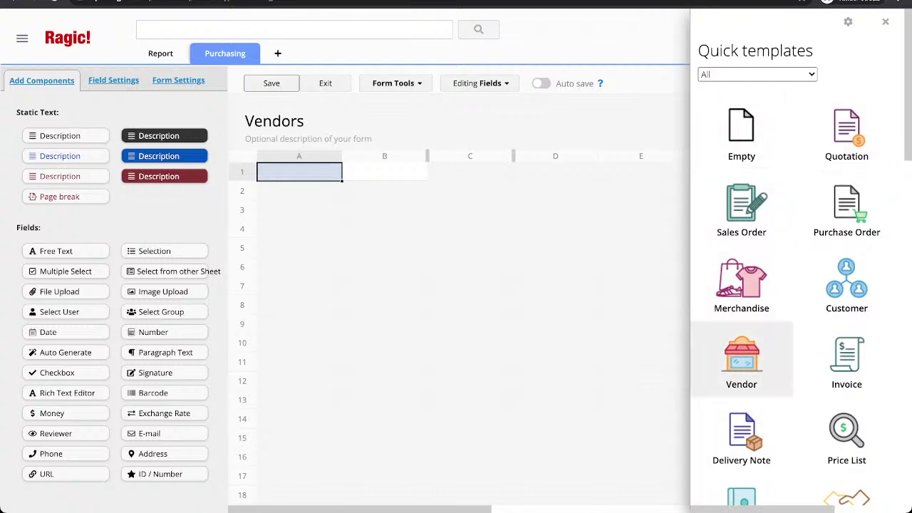
click(741, 360)
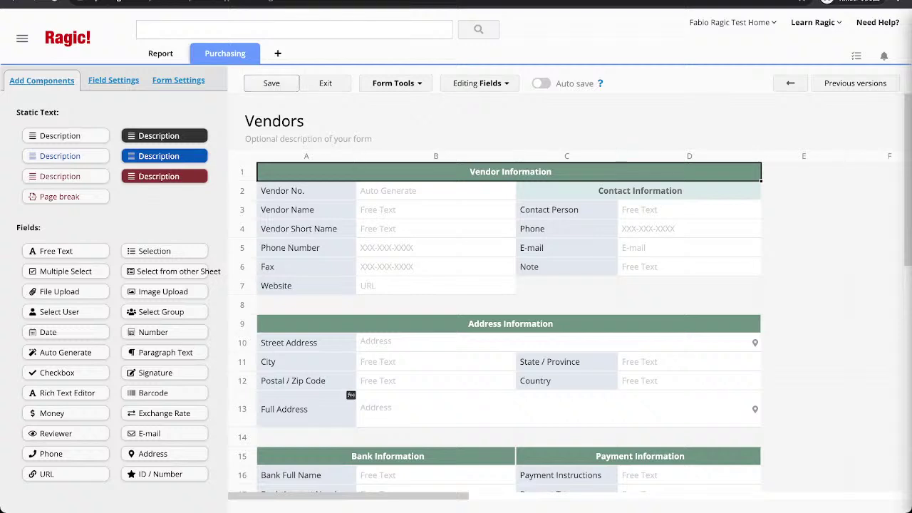
click(325, 83)
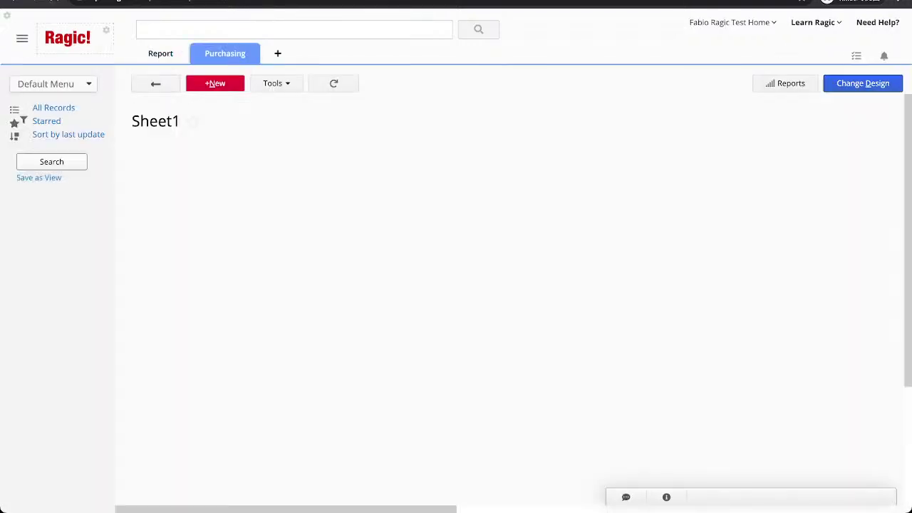
click(225, 53)
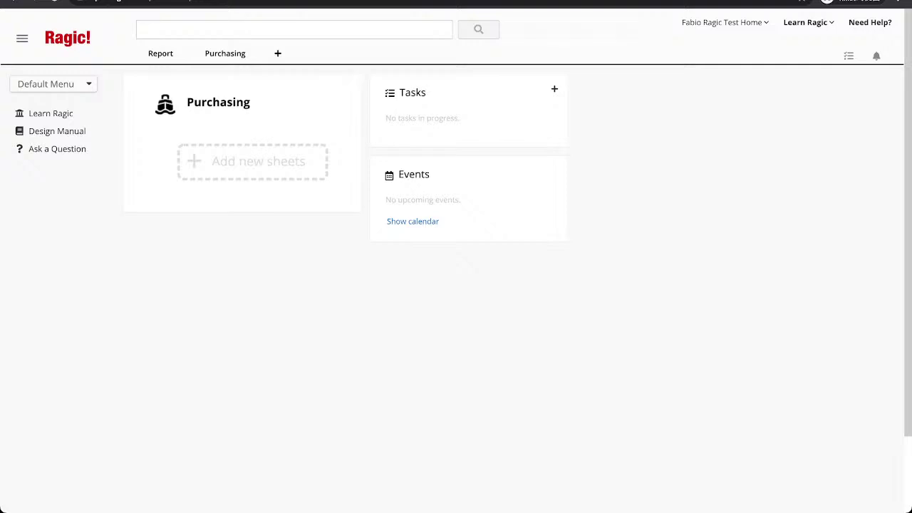
text(Vendors)
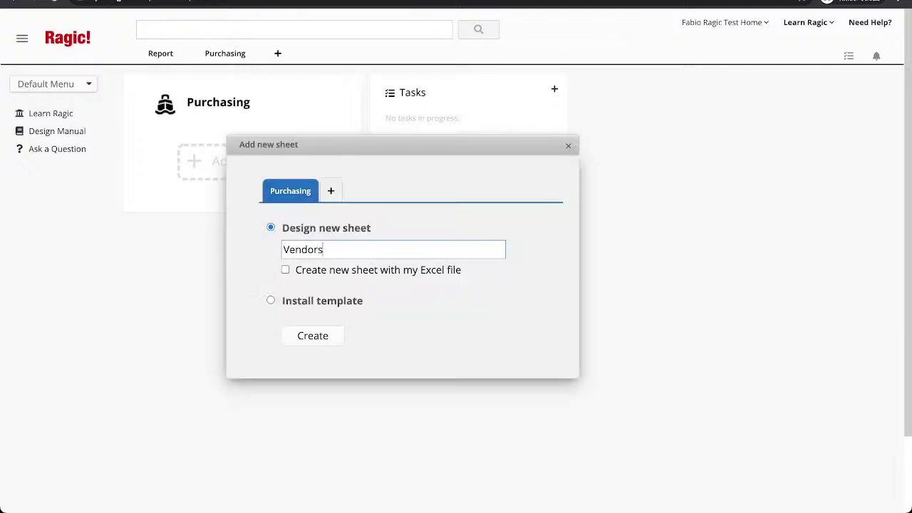
key(Tab)
key(Return)
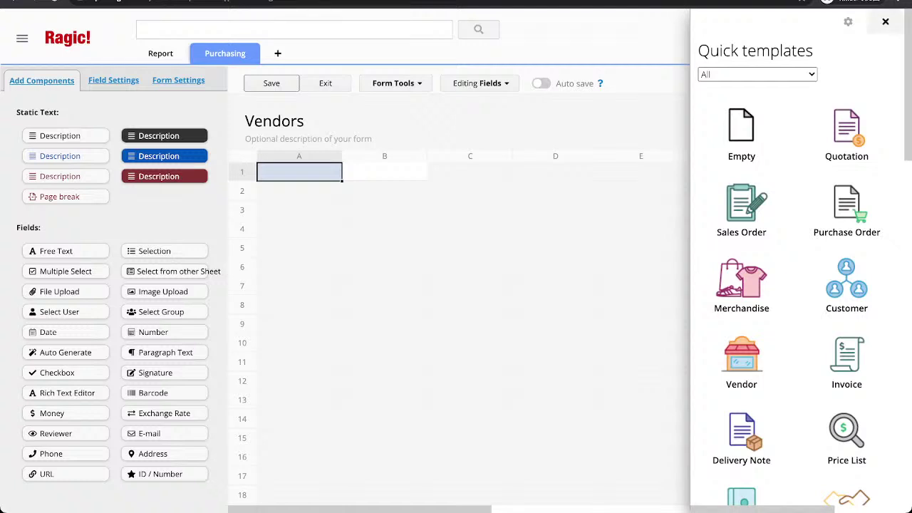
Enter Vendor ID and Vendor Name as the first two fields in cells A1 and A2.
click(885, 21)
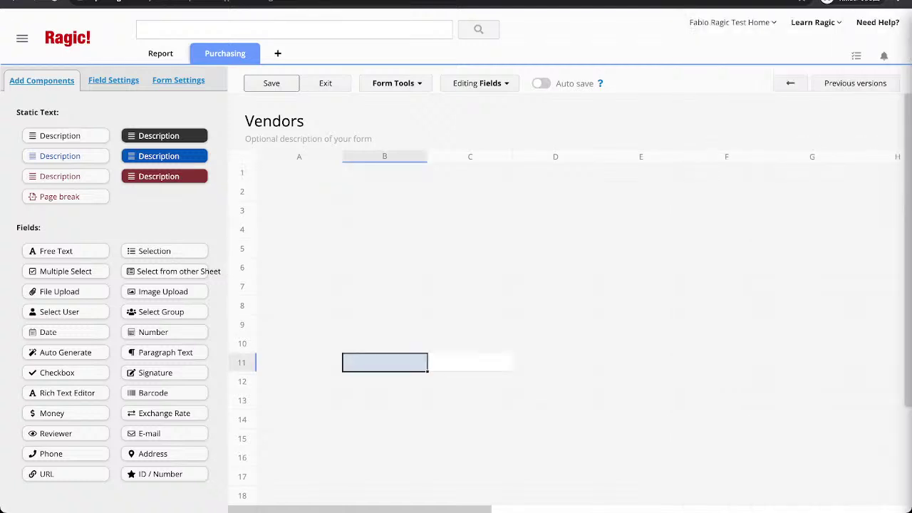
click(299, 248)
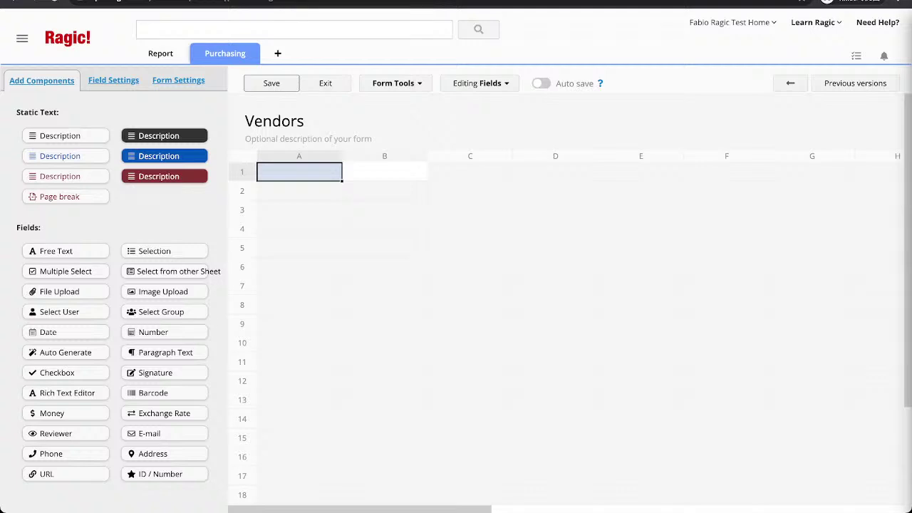
text(Vendor)
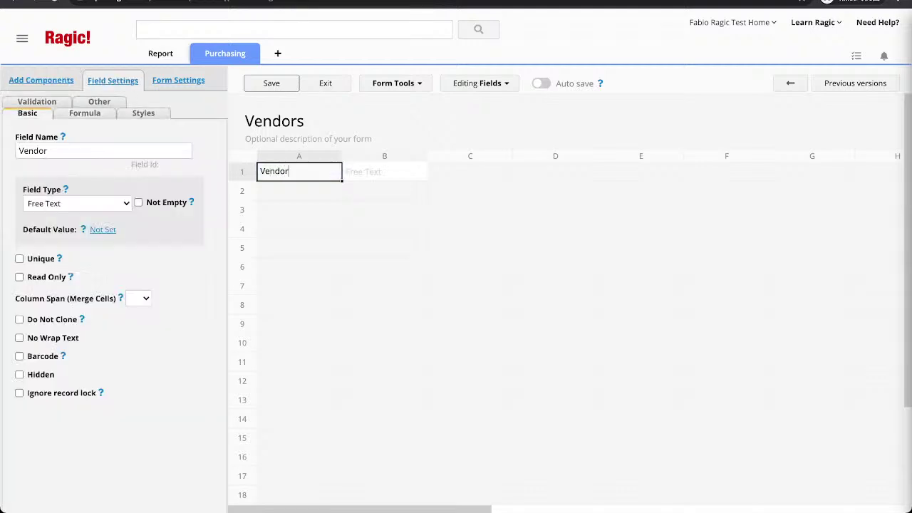
text( ID)
key(Return)
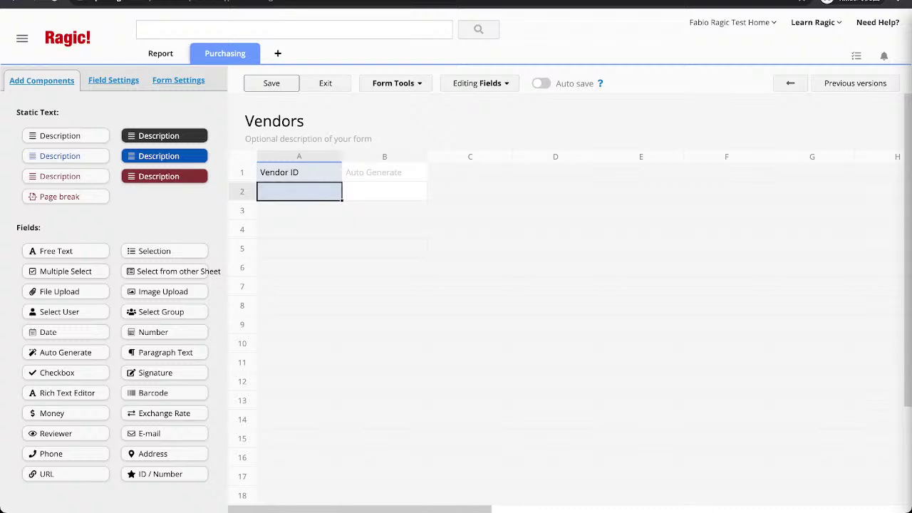
text(Vern)
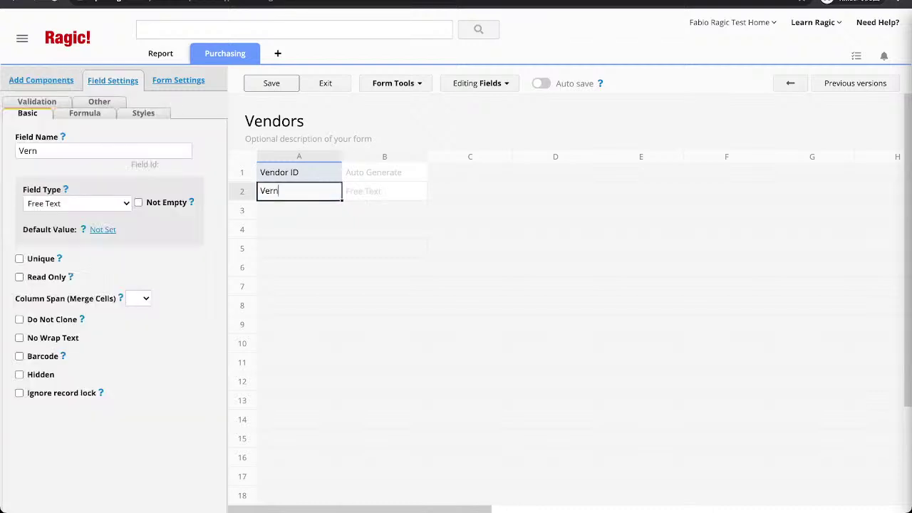
key(BackSpace)
key(BackSpace)
text(ndor Name)
key(Return)
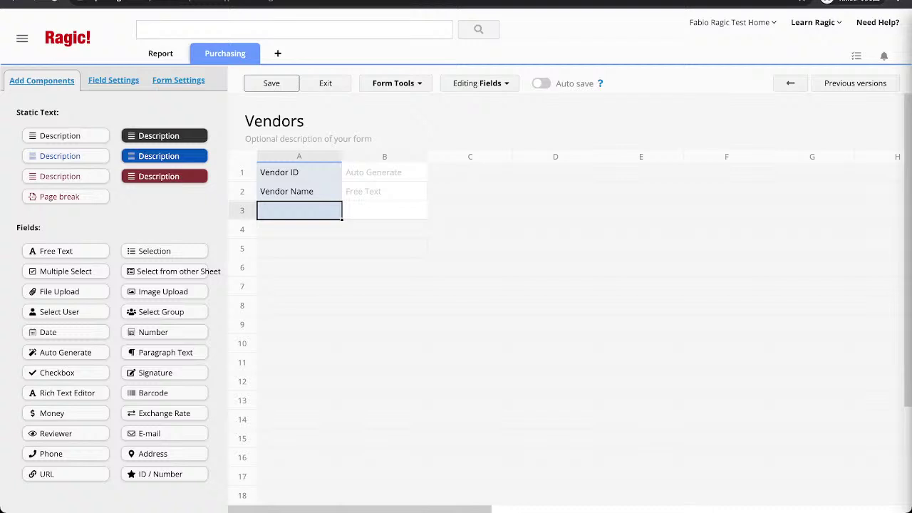
Add Email, Phone and Address fields in cells A3 to A5.
text(Email)
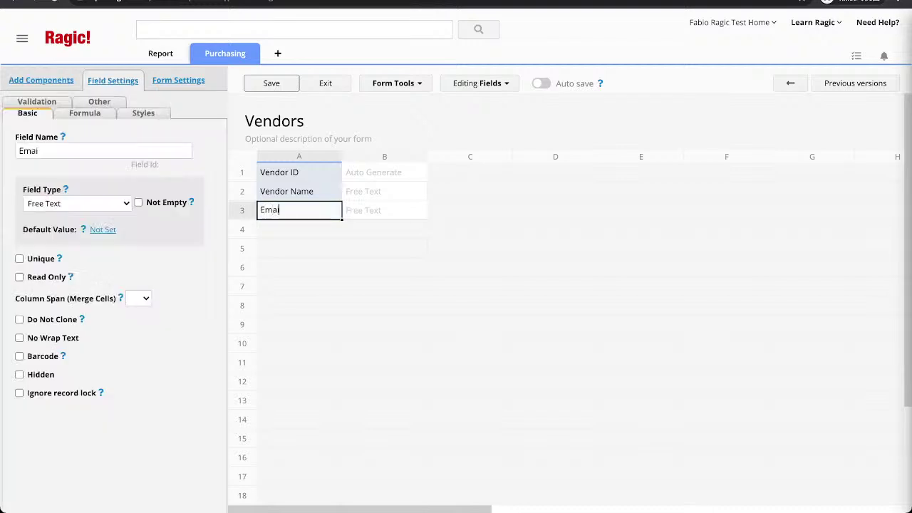
key(Return)
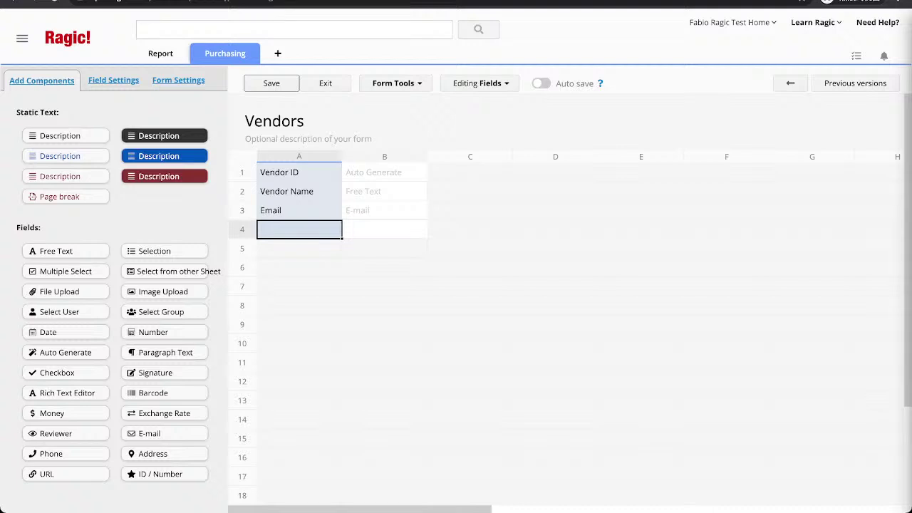
text(Phone)
key(Return)
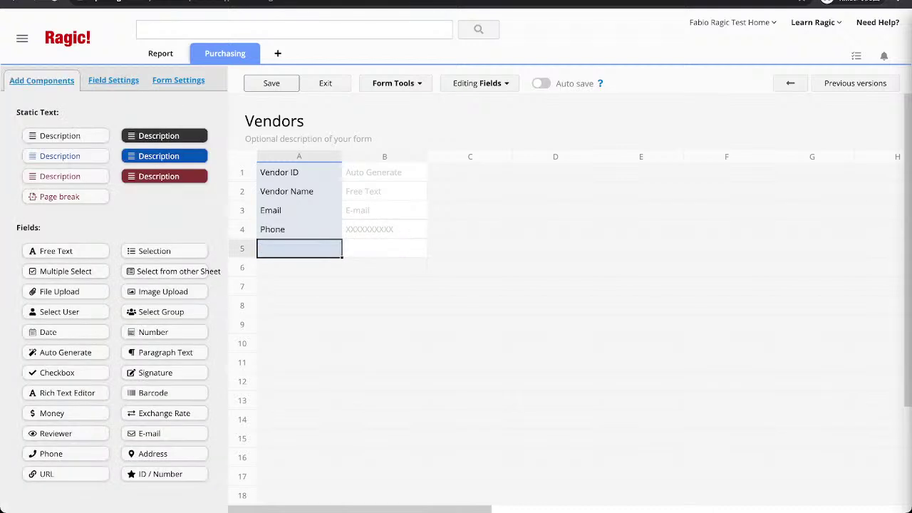
text(Address)
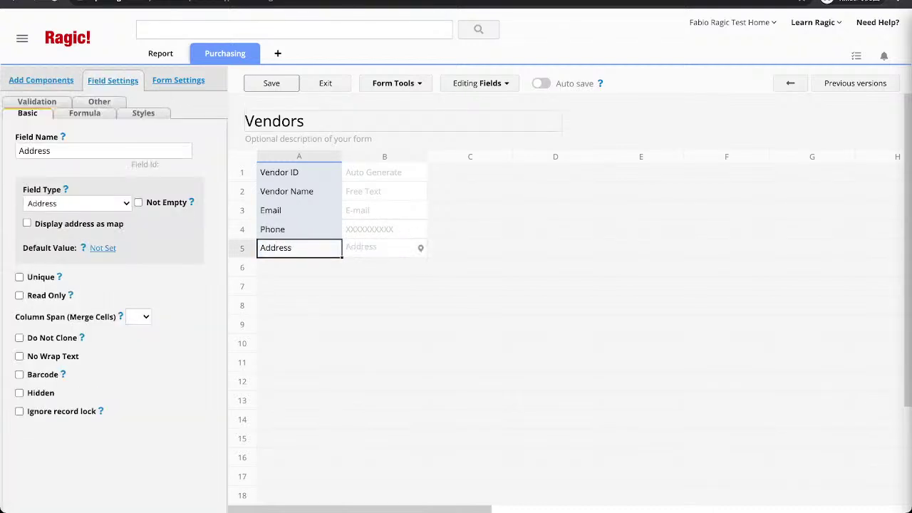
key(Escape)
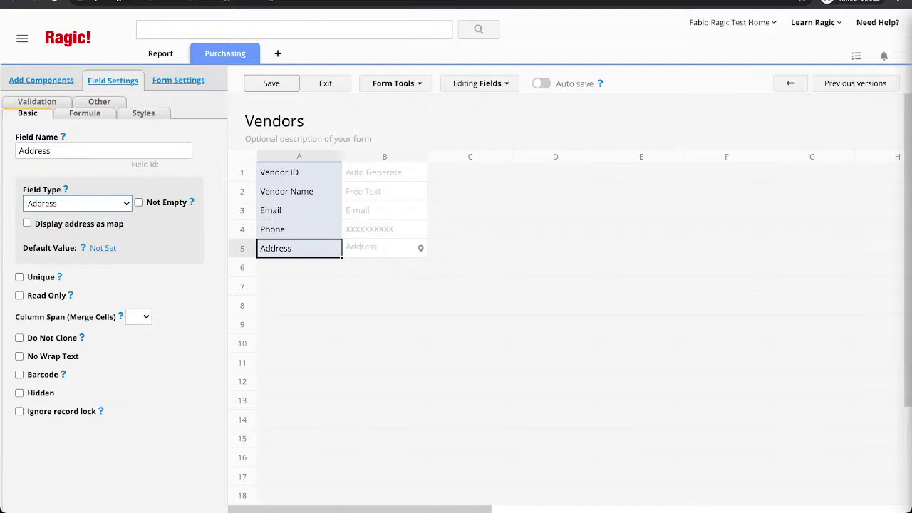
Prefix the Vendor ID number format with 'VID-' so IDs read VID-00001.
click(299, 172)
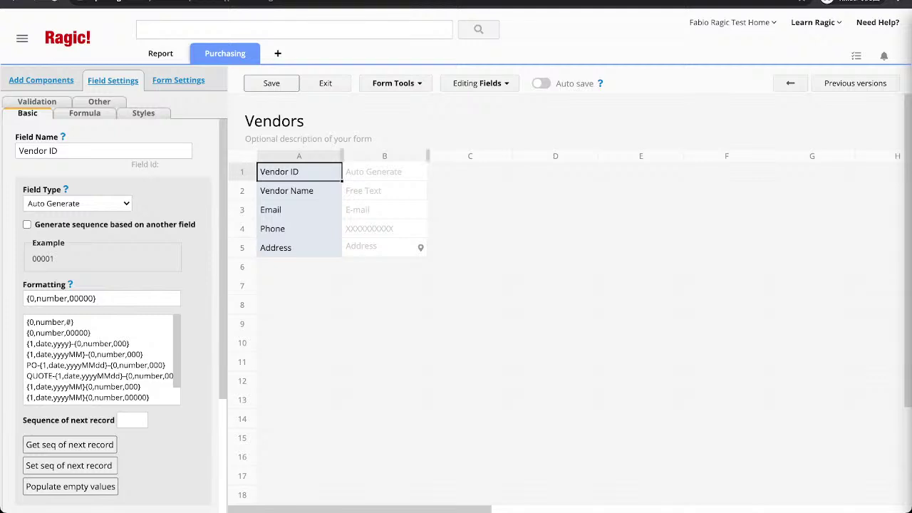
click(27, 298)
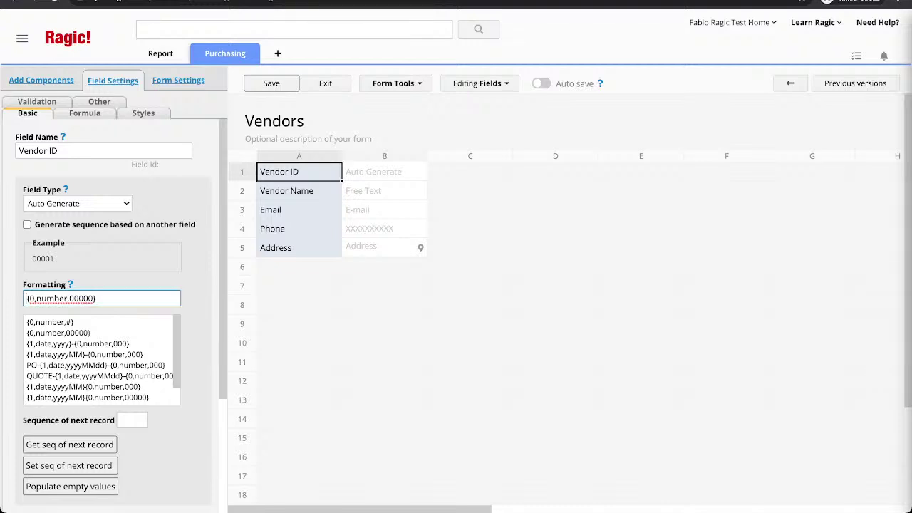
text(VID)
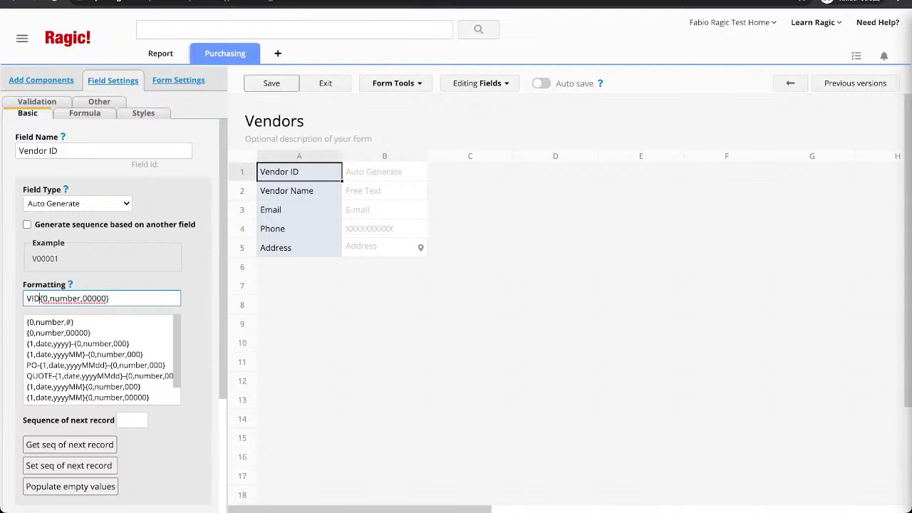
text(-)
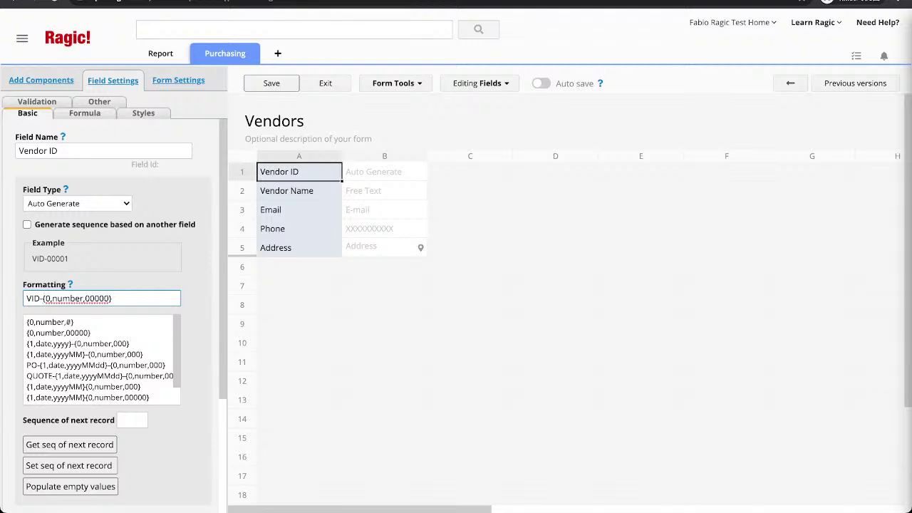
click(298, 191)
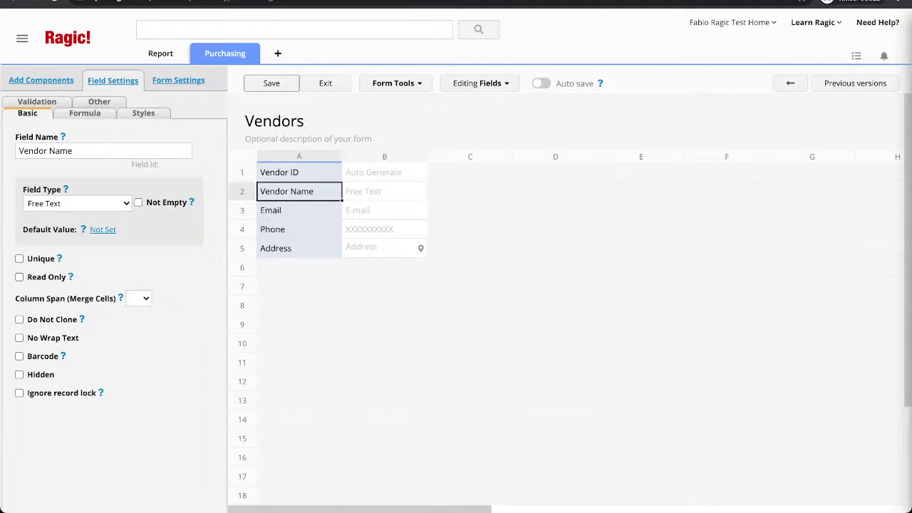
Set the Address field's column span to 3 and save the Vendors form design.
click(299, 210)
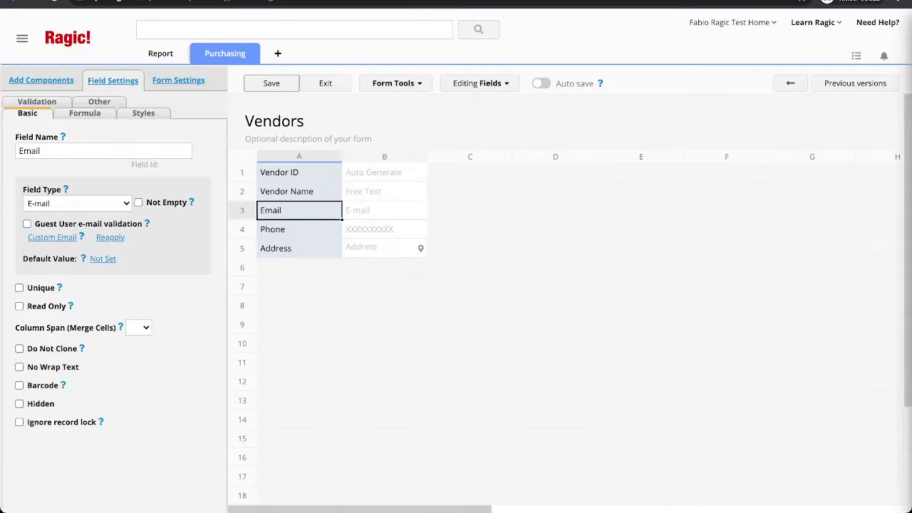
click(298, 229)
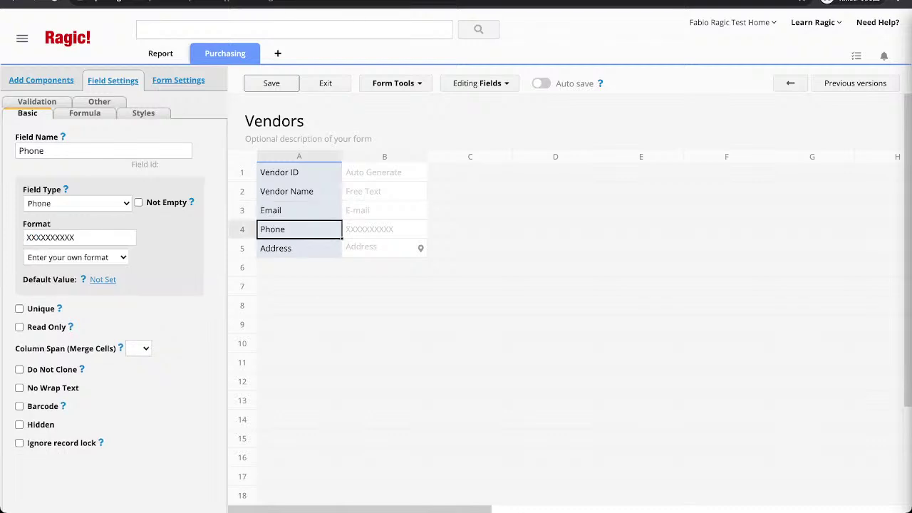
click(298, 248)
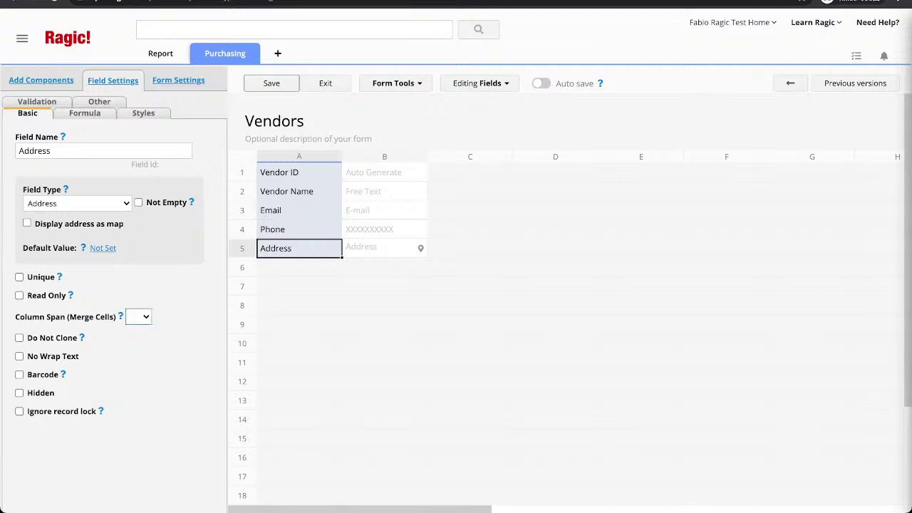
key(3)
key(ctrl+s)
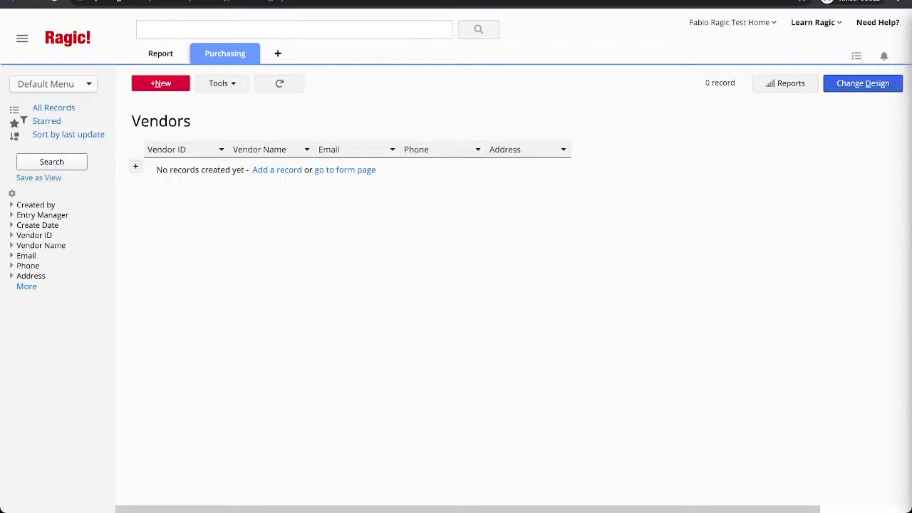
Start a new vendor record named Marshall's and enter its e-mail address.
click(161, 84)
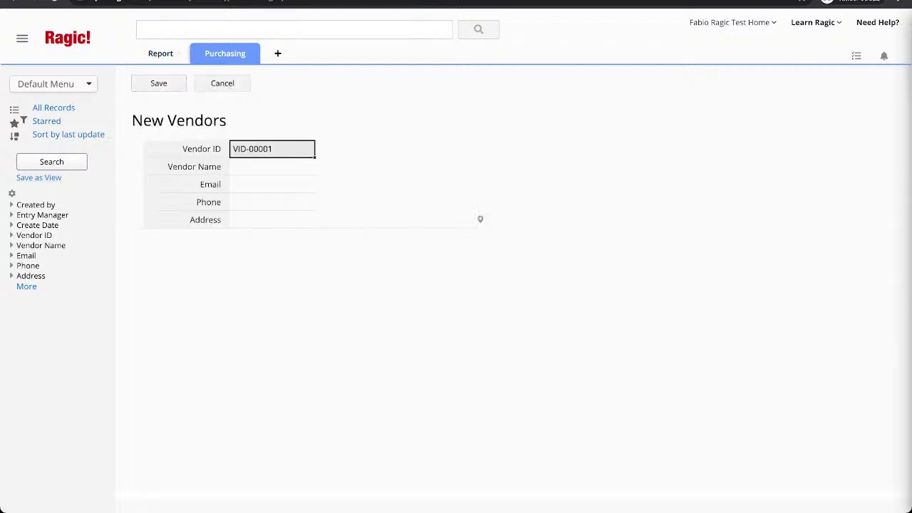
click(271, 166)
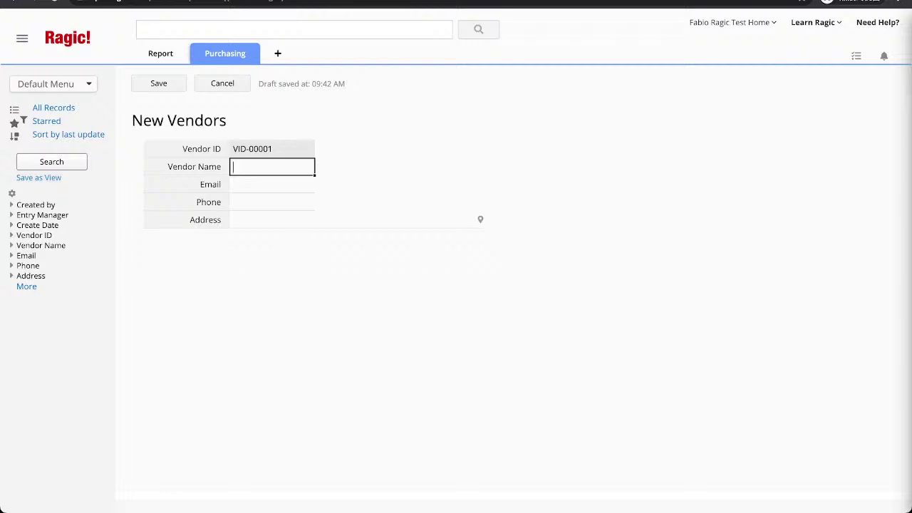
text(Marshall's)
key(Tab)
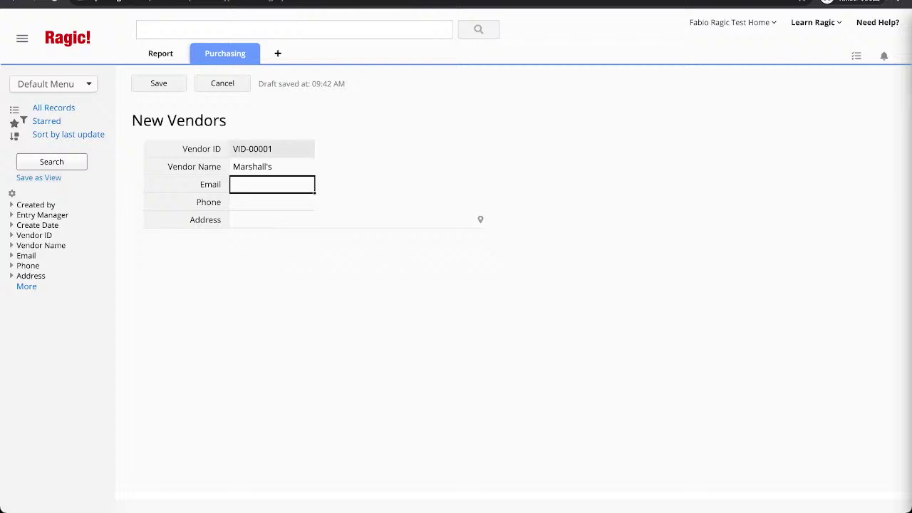
click(356, 228)
Add the vendor's phone number and street address, then save the record.
click(271, 211)
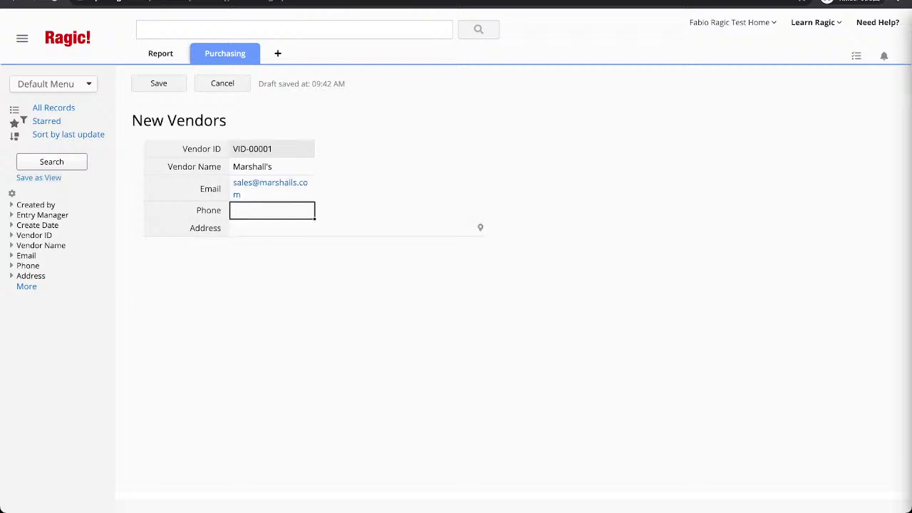
click(357, 228)
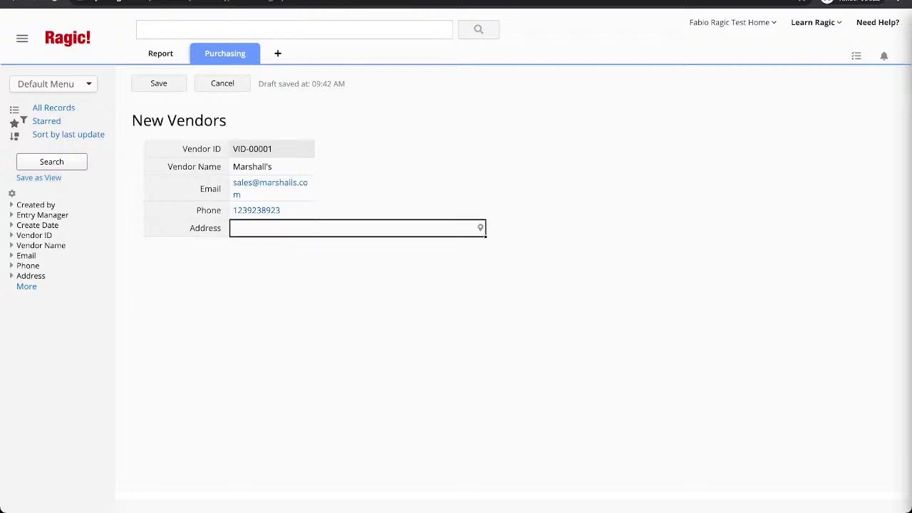
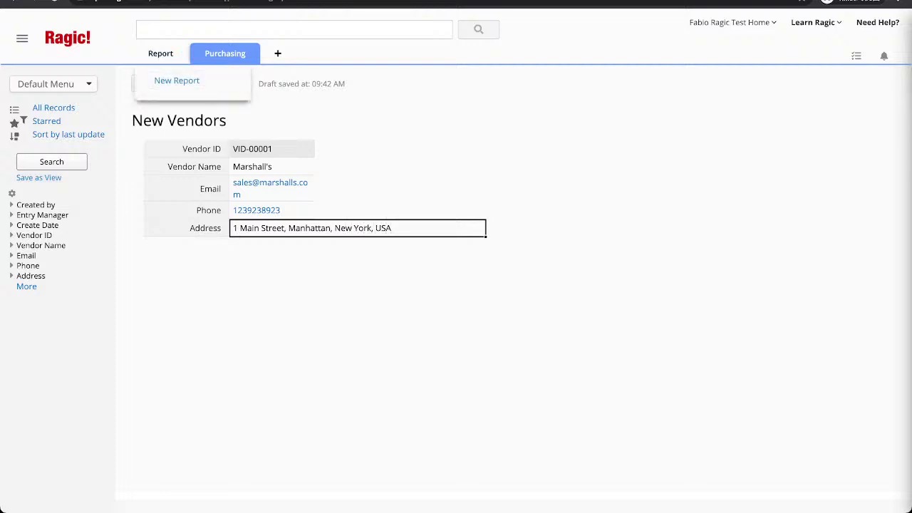
click(158, 83)
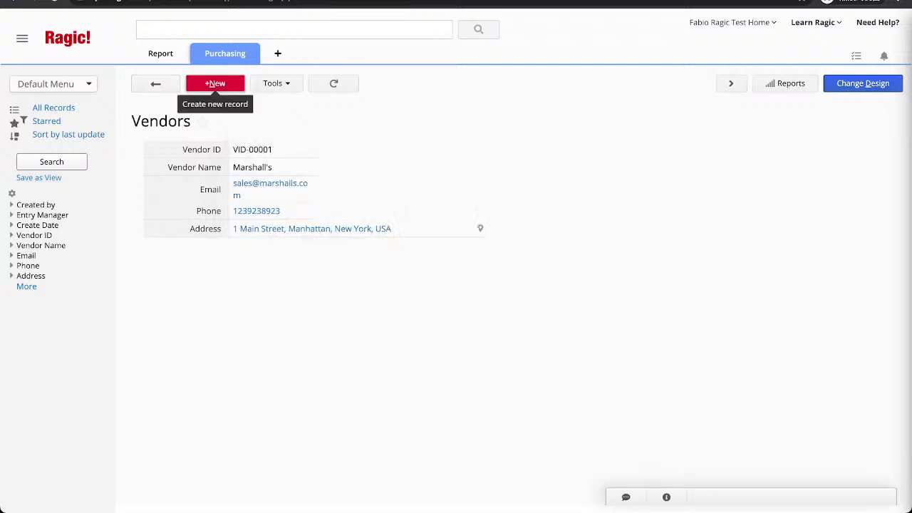
Create a second vendor record named Parker's Stationery and enter its e-mail address.
click(215, 83)
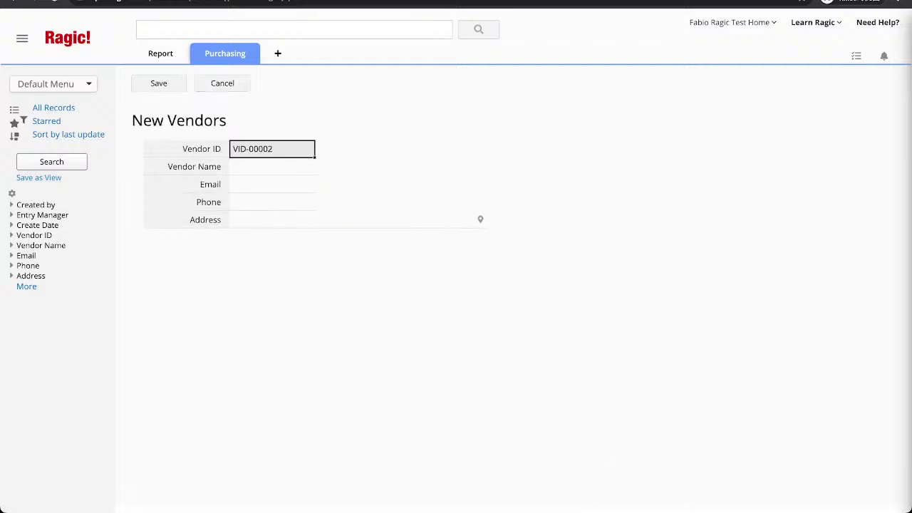
click(272, 166)
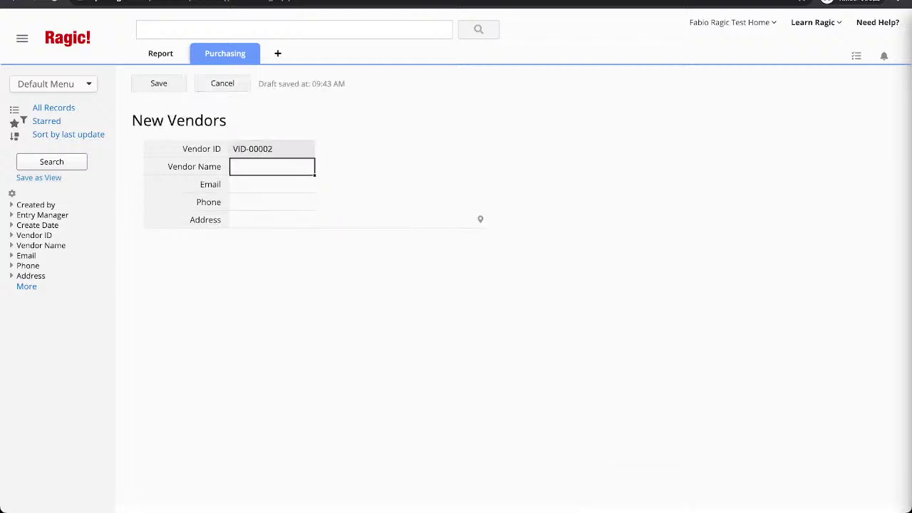
text(Pa)
text(rks)
text(r's Sta)
text(tionery)
key(Tab)
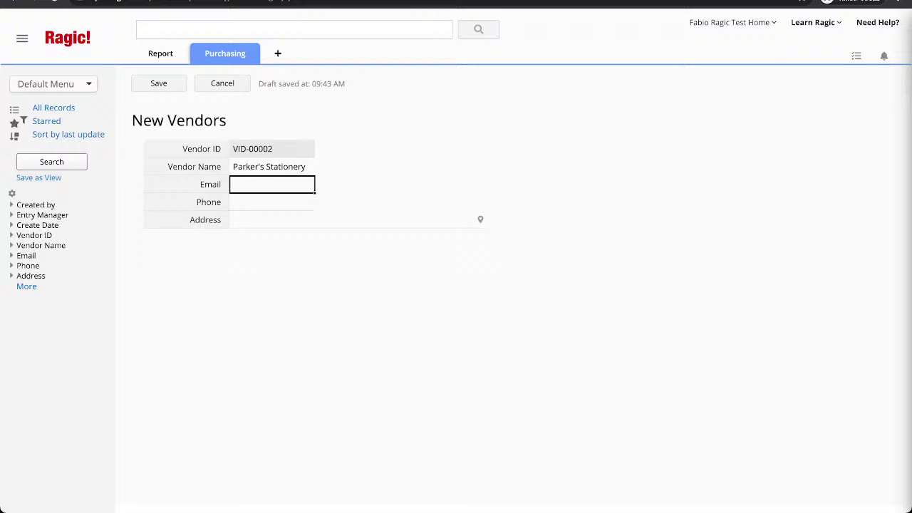
text(u)
key(BackSpace)
key(Tab)
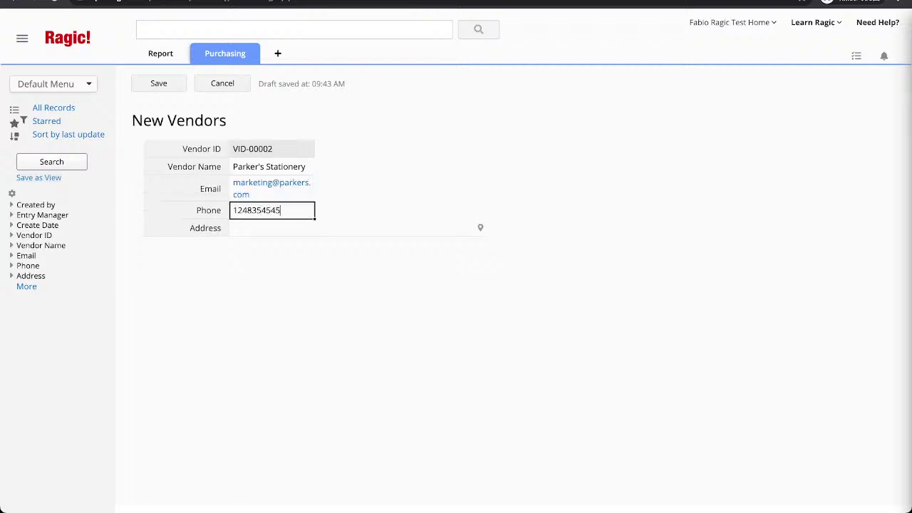
Enter the vendor's phone number and address, fixing the city spelling, and save the record.
key(Tab)
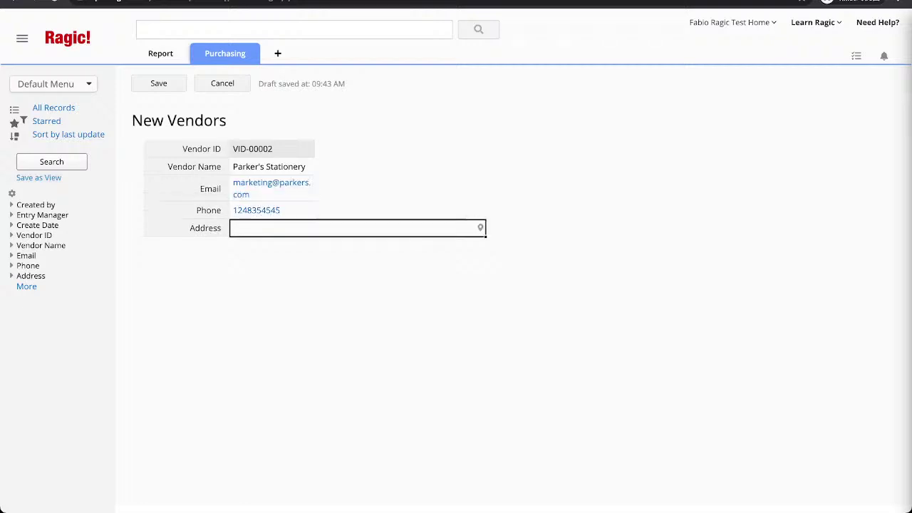
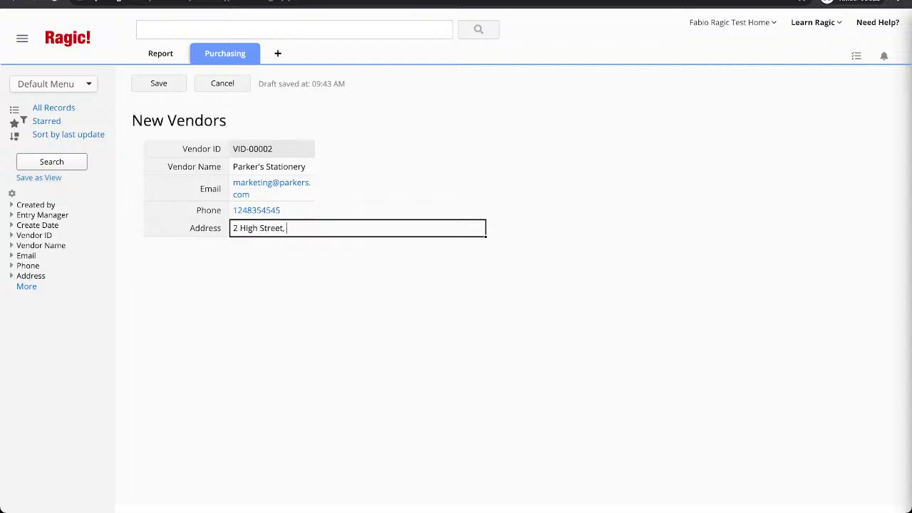
key(Return)
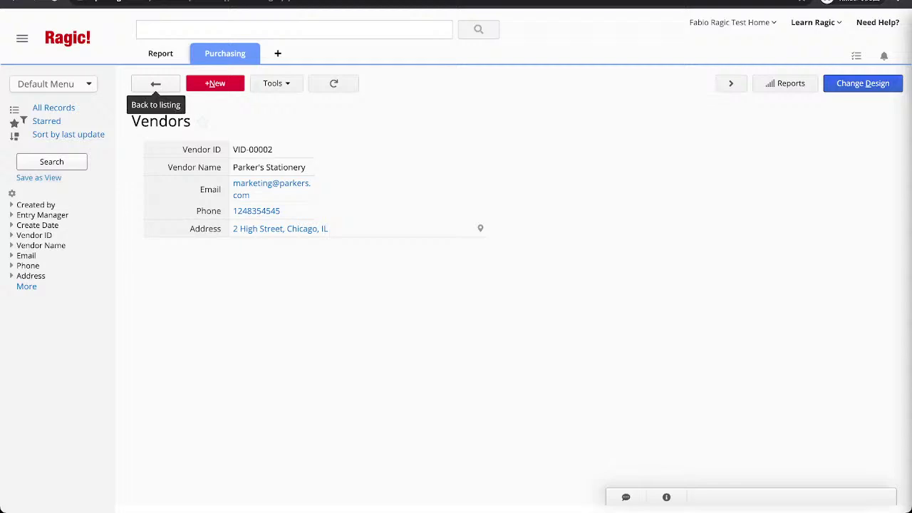
click(155, 84)
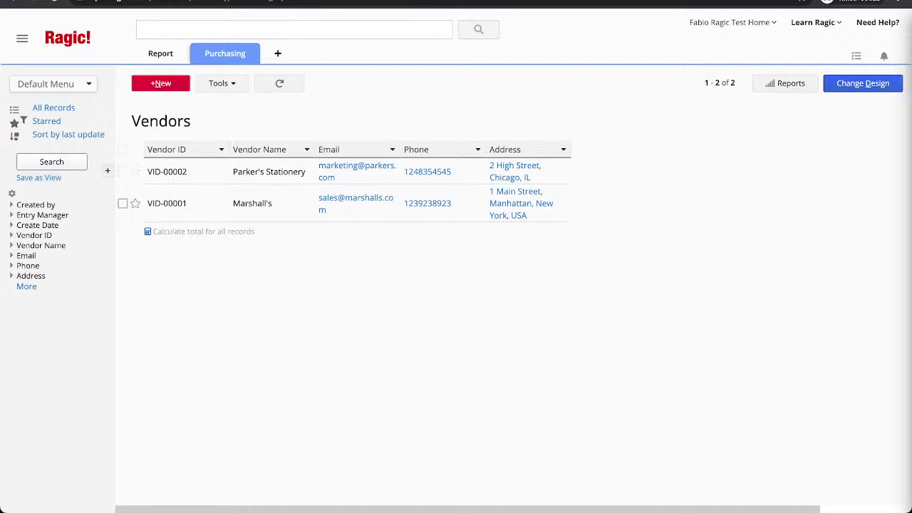
click(186, 172)
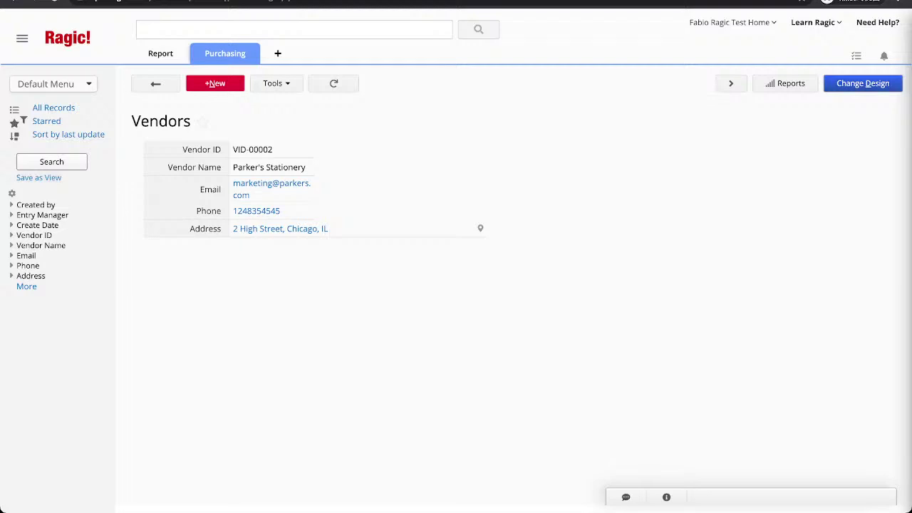
Reopen the Vendors design and move Vendor ID, Vendor Name and Email out and back to column A.
click(862, 83)
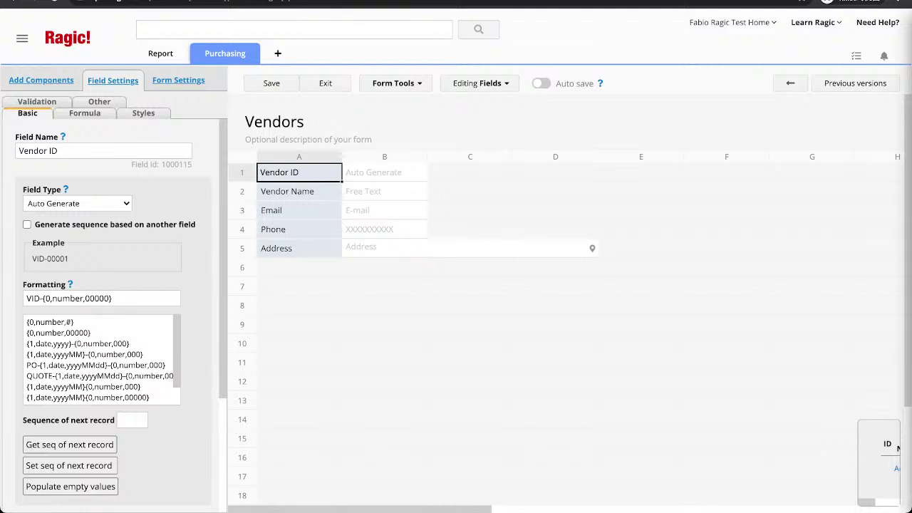
drag(299, 171, 470, 172)
drag(287, 191, 556, 191)
drag(271, 210, 471, 210)
drag(456, 173, 299, 173)
drag(544, 191, 300, 191)
drag(442, 210, 300, 210)
Enter 'Main Contact Person' in cell A6 and 'Vendor Type' in cell A7.
click(300, 268)
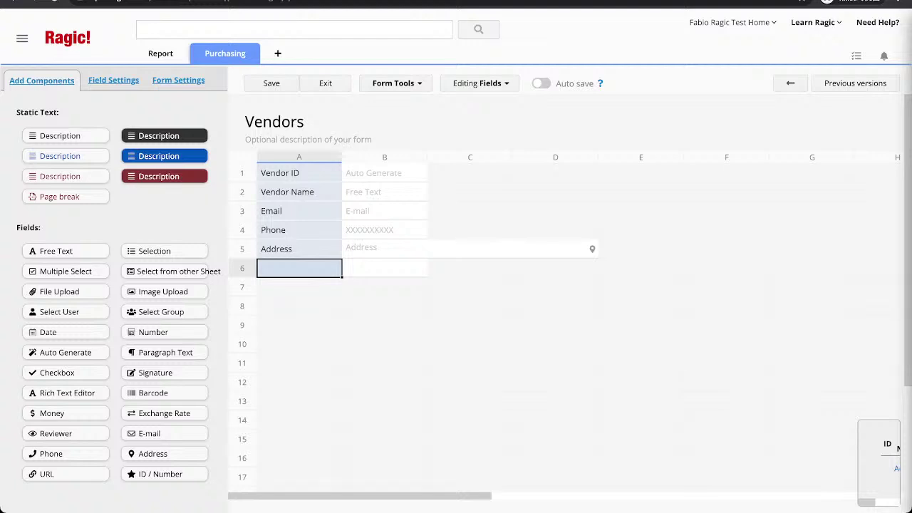
text(Main )
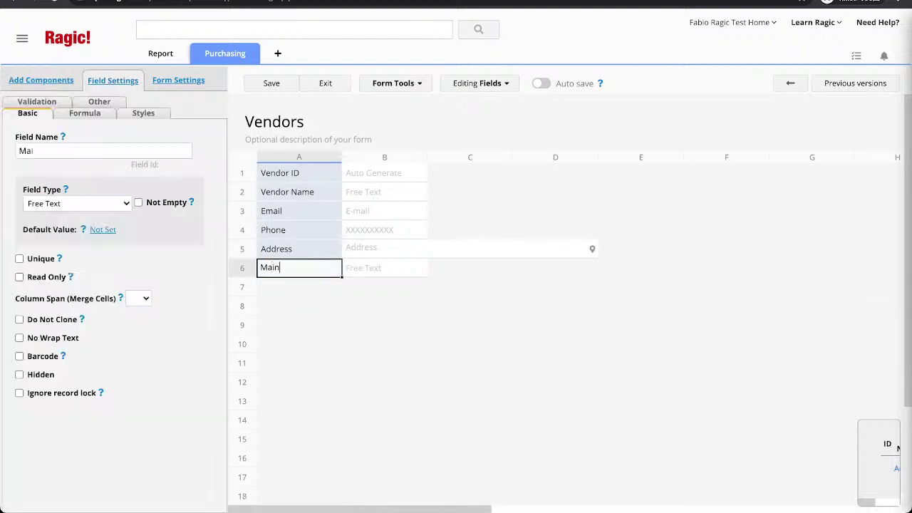
text(Contact Person)
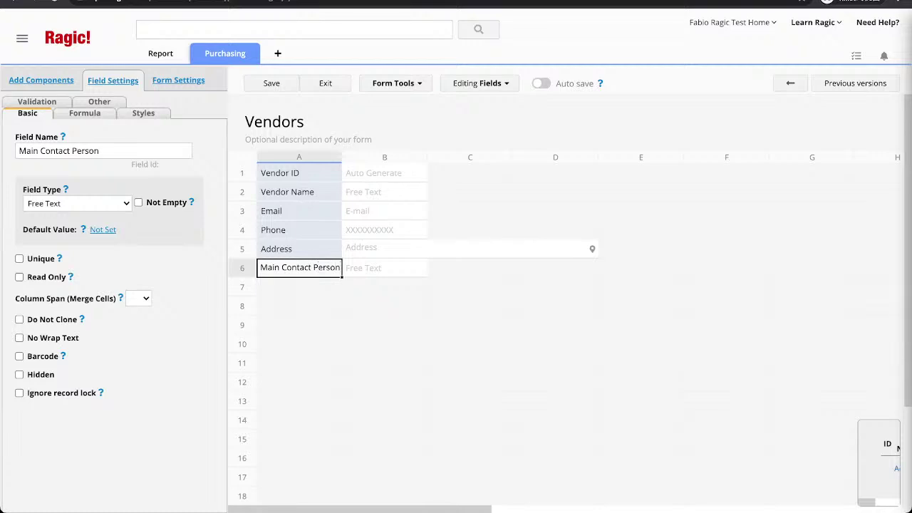
key(Return)
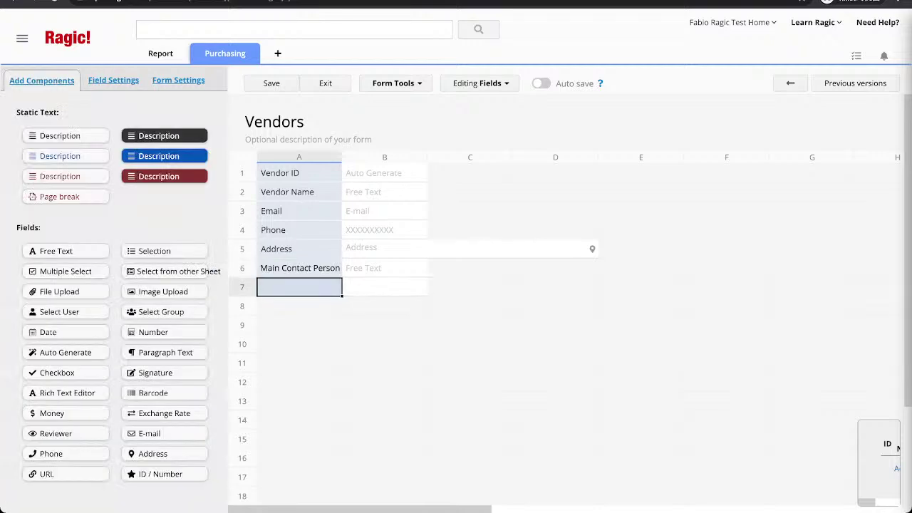
text(Vendor Tpy)
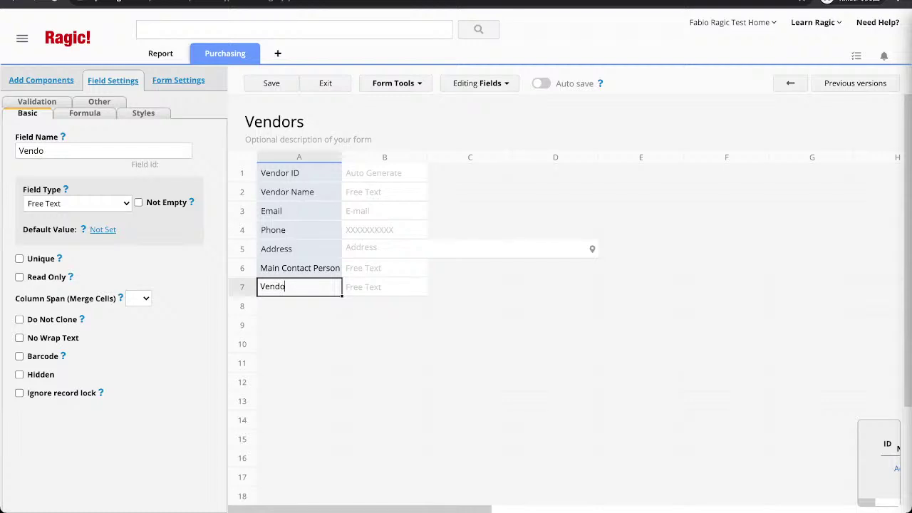
key(BackSpace)
key(BackSpace)
text(ype)
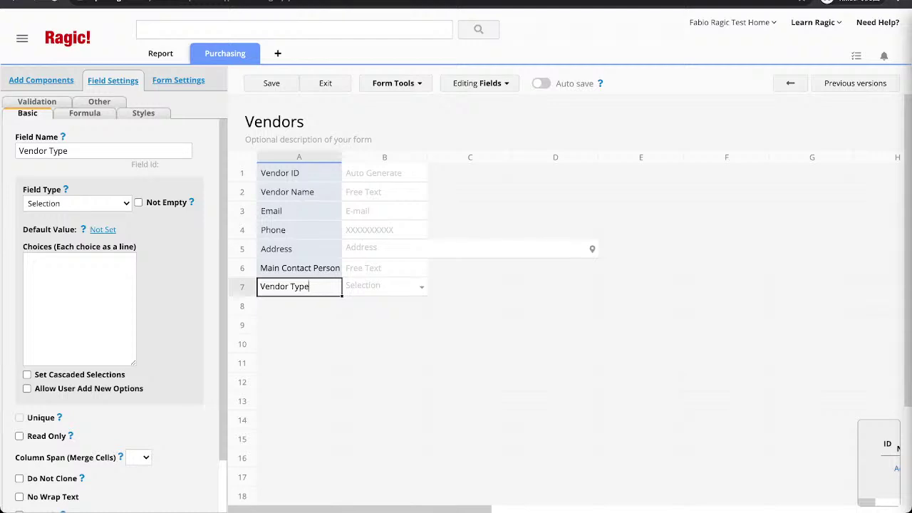
Enter Stationery as the first Vendor Type choice.
click(25, 260)
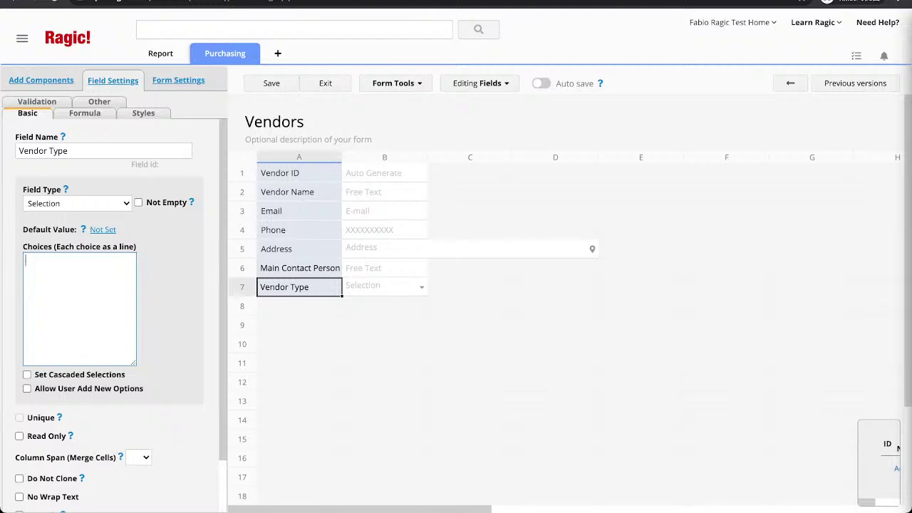
text(Tools)
key(Return)
key(BackSpace)
key(BackSpace)
key(BackSpace)
key(BackSpace)
key(BackSpace)
key(BackSpace)
text(Stationery)
key(Return)
Add Digital Devices and Transportation choices and allow users to add new options.
text(Digt)
text(ital D)
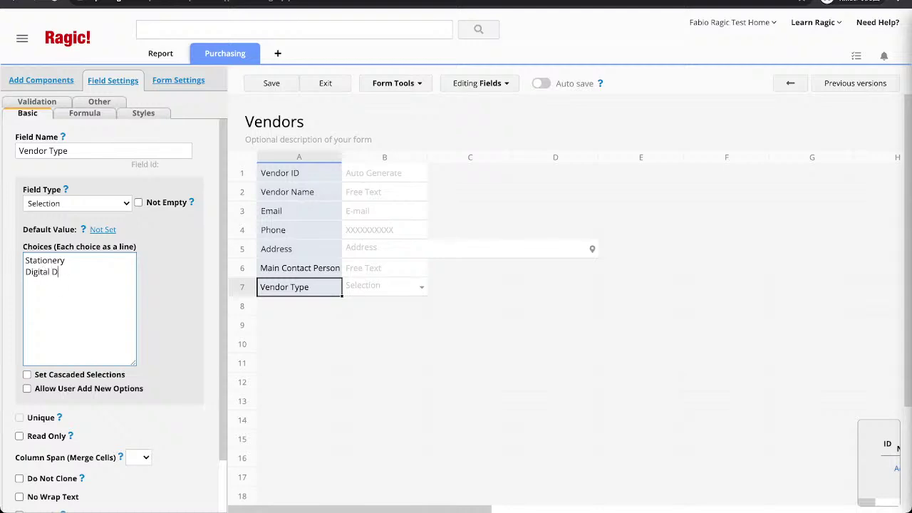
text(evices)
key(Return)
text(Transportation)
key(Return)
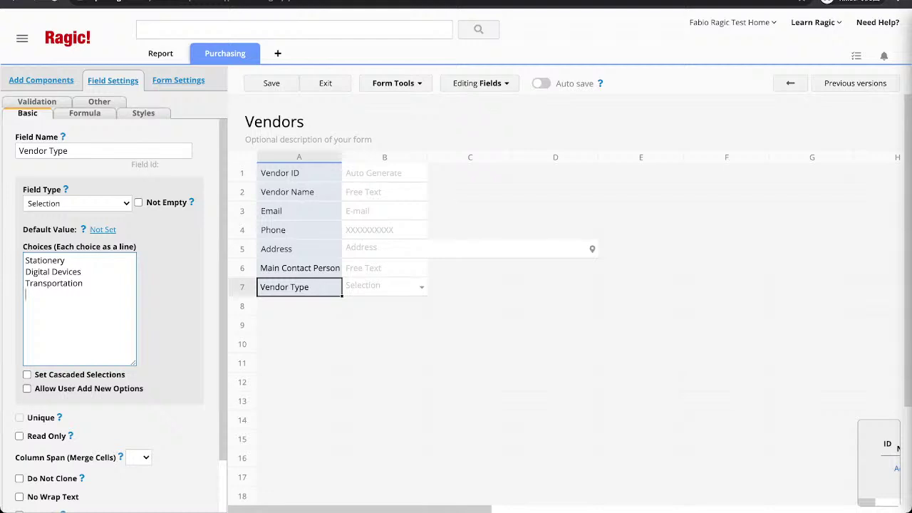
click(27, 389)
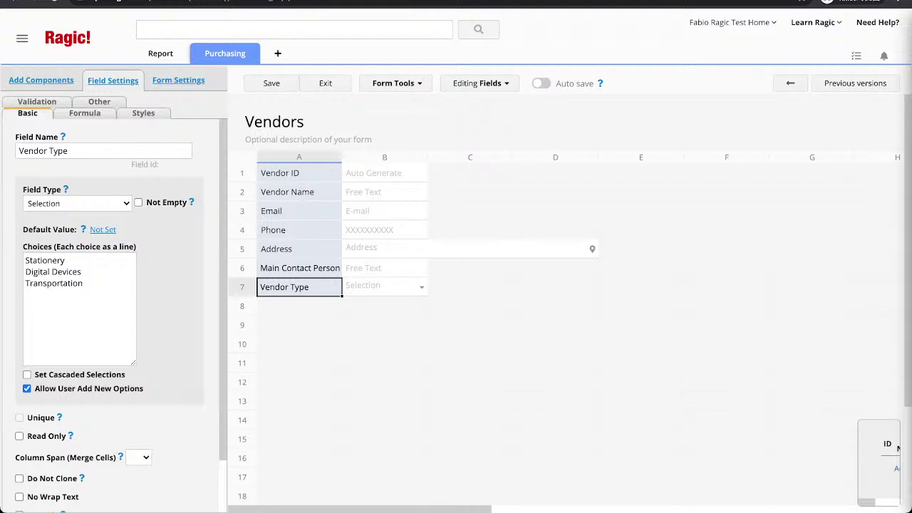
Drag the fields into rows 3–7: Main Contact Person, Phone, Email, Vendor Type, Address.
click(300, 249)
drag(300, 249, 306, 344)
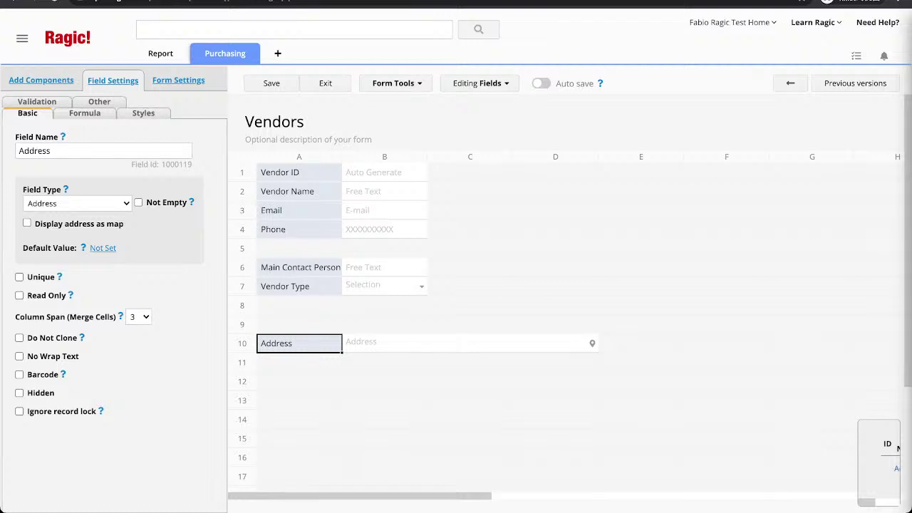
mouse_move(299, 267)
mouse_down()
mouse_move(335, 255)
mouse_move(299, 249)
mouse_move(299, 267)
mouse_up()
drag(271, 211, 470, 248)
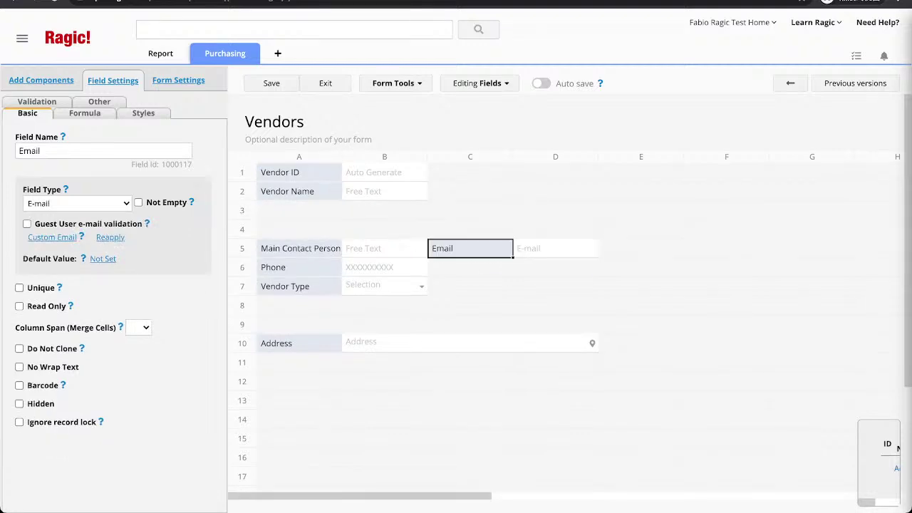
drag(299, 248, 299, 210)
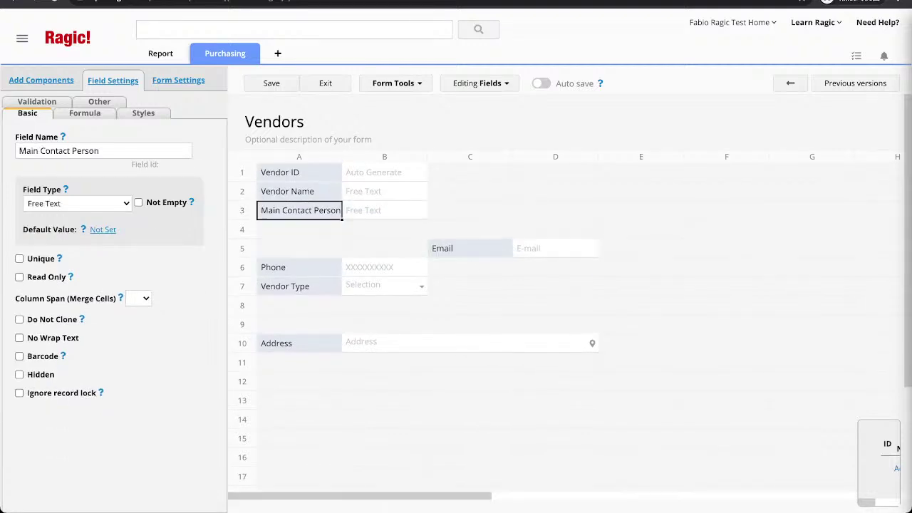
drag(299, 267, 299, 248)
drag(299, 236, 300, 230)
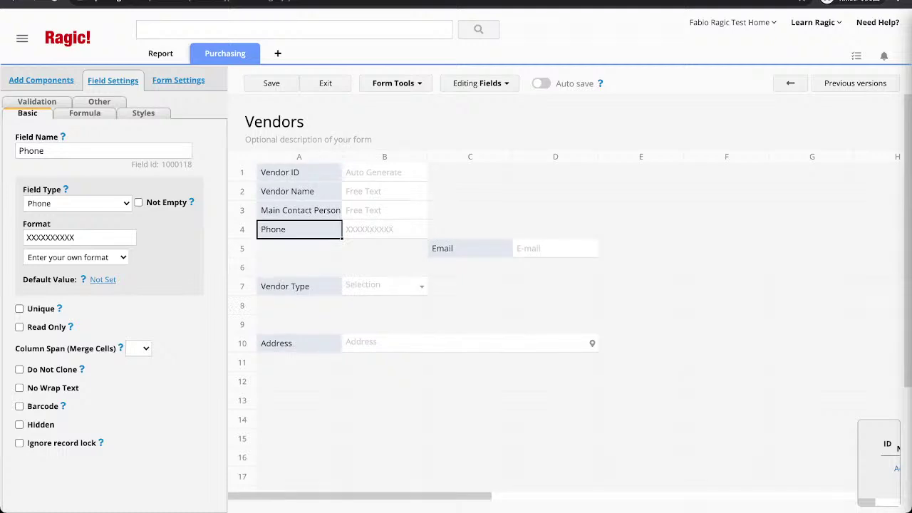
drag(442, 248, 299, 248)
drag(285, 285, 299, 267)
drag(277, 342, 285, 285)
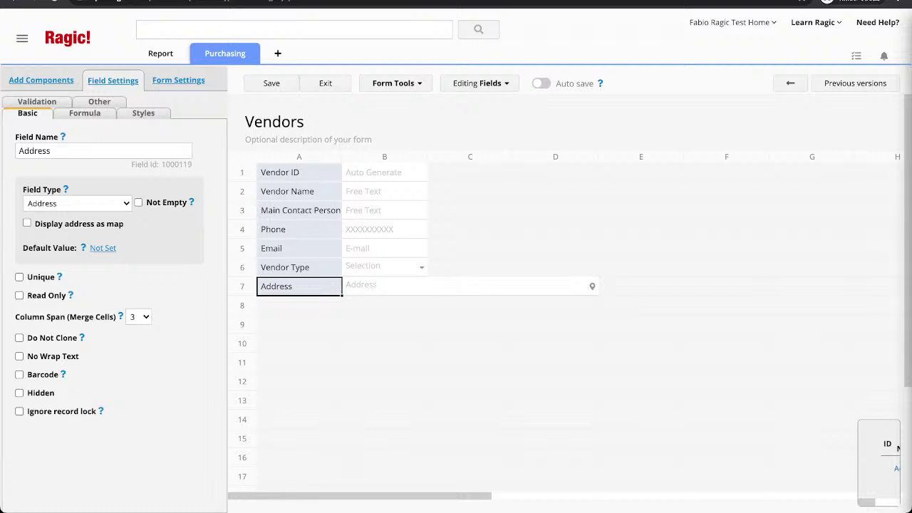
Add a 'Product Number' column heading in cell A10 of the Vendors form.
click(299, 363)
click(299, 344)
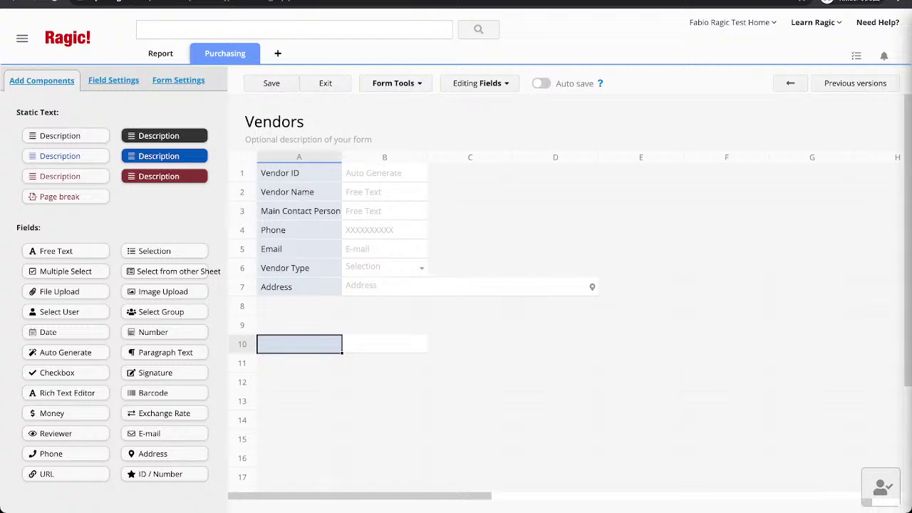
text(Product ID)
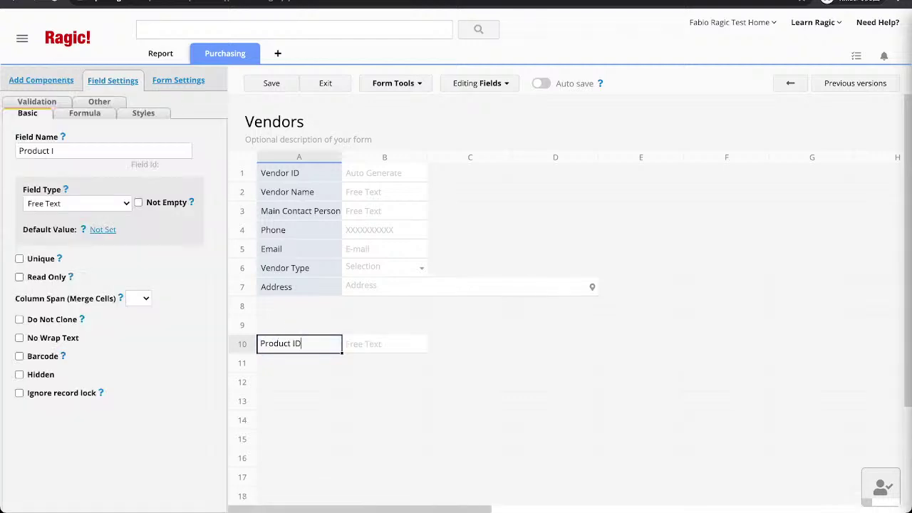
key(Tab)
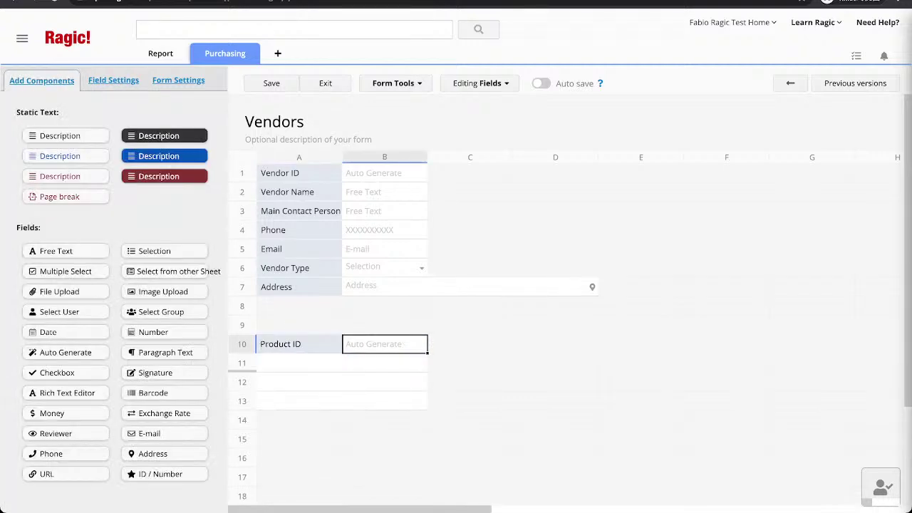
click(299, 345)
key(BackSpace)
key(Return)
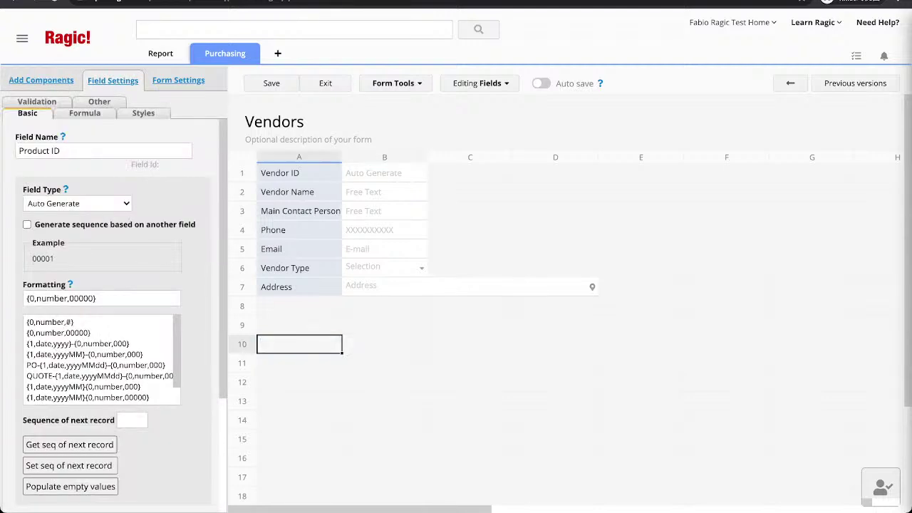
click(299, 344)
text(Seque)
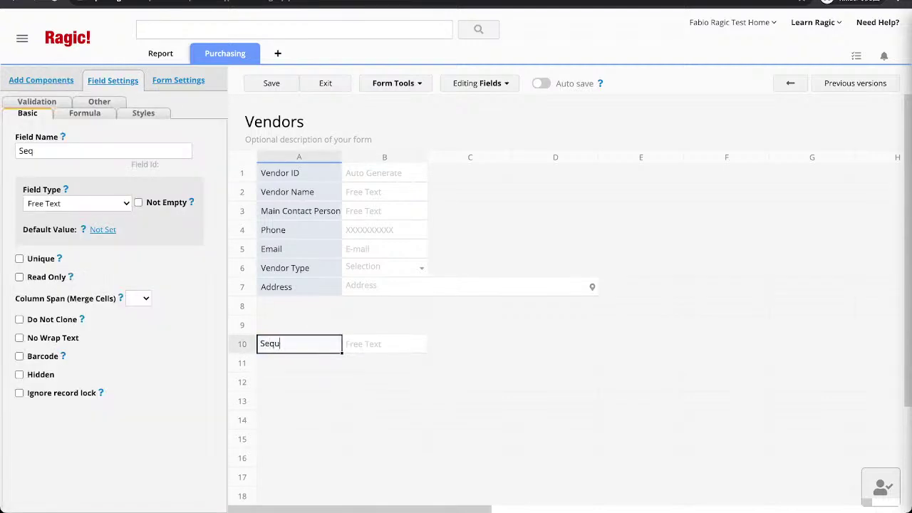
key(BackSpace)
key(BackSpace)
key(BackSpace)
key(BackSpace)
key(BackSpace)
text(Product Number)
key(Tab)
Add 'Product ID', 'Product Name' and 'Price' headings in cells B10 to D10.
text(Product )
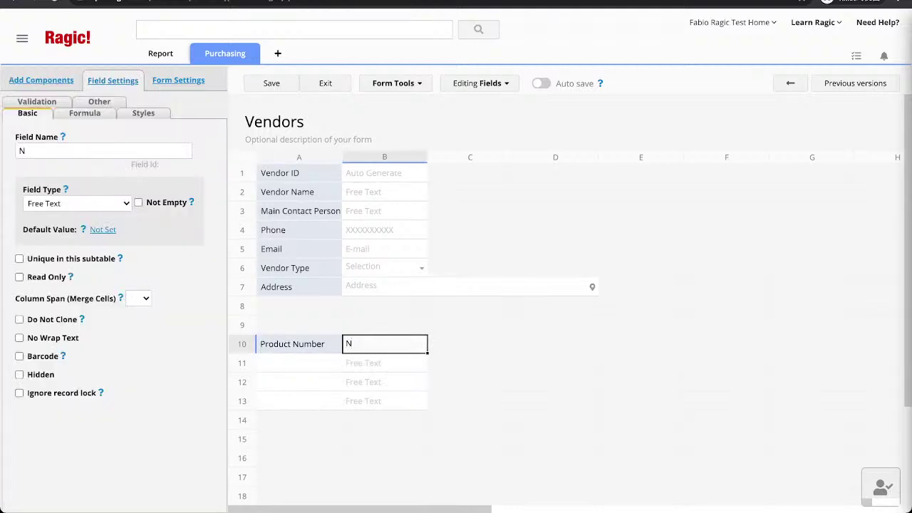
text(ID)
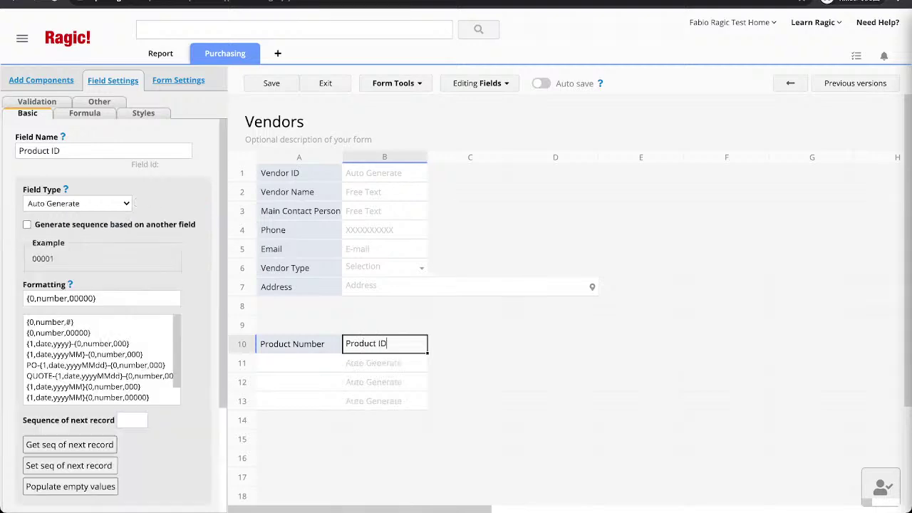
key(Tab)
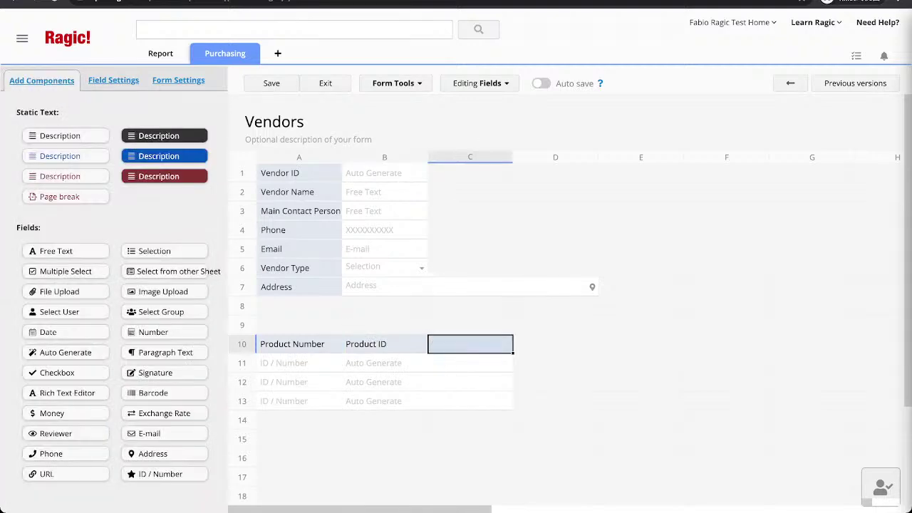
text(Pro)
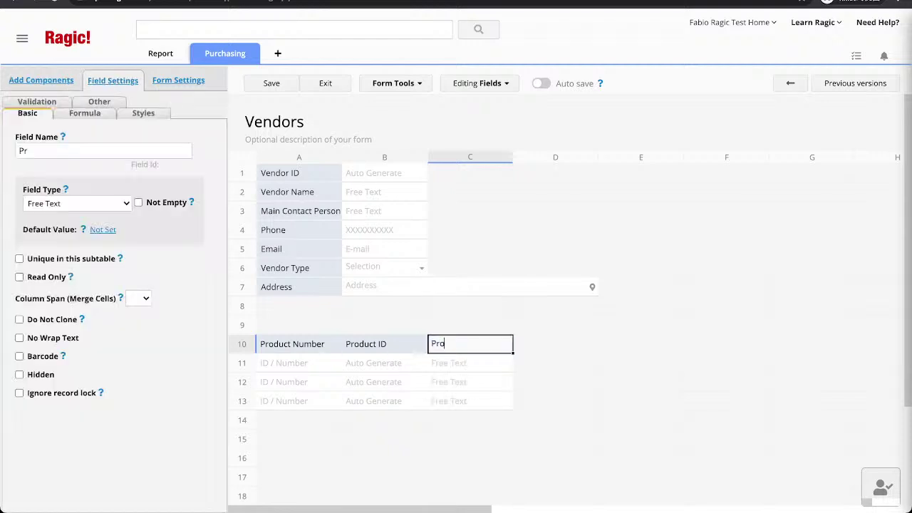
text(duct Name)
key(Tab)
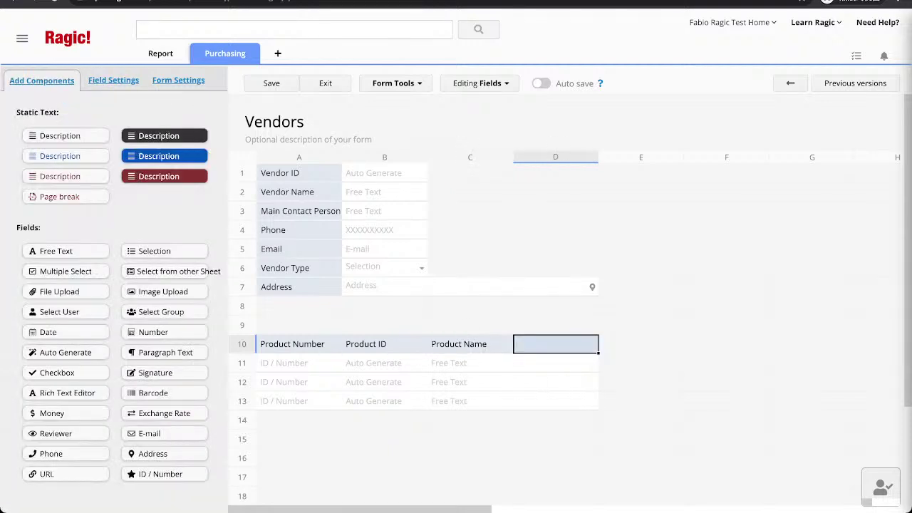
text(Price)
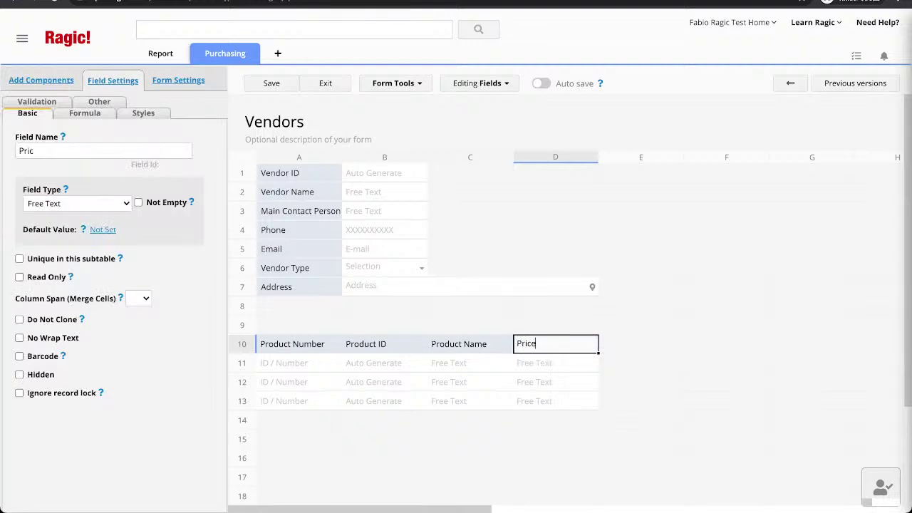
Rename the price field to 'Unit Price' and save the form design.
click(20, 151)
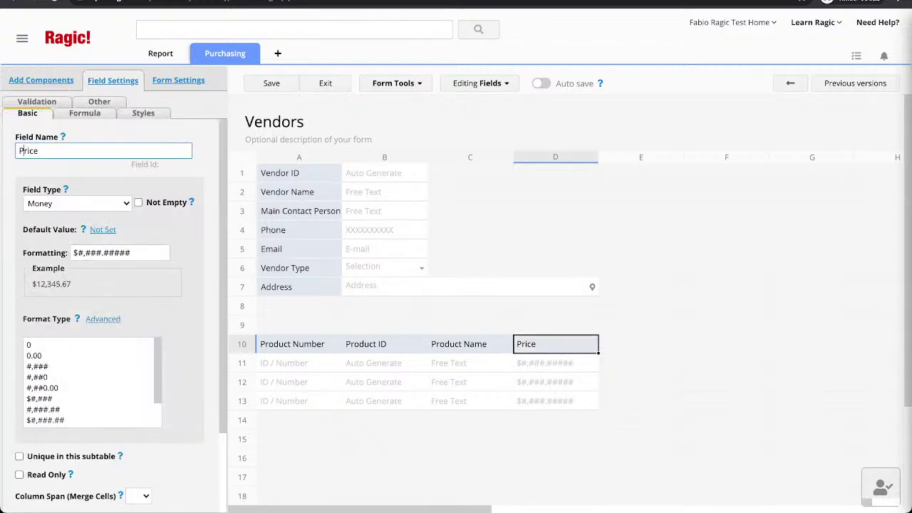
text(Unit)
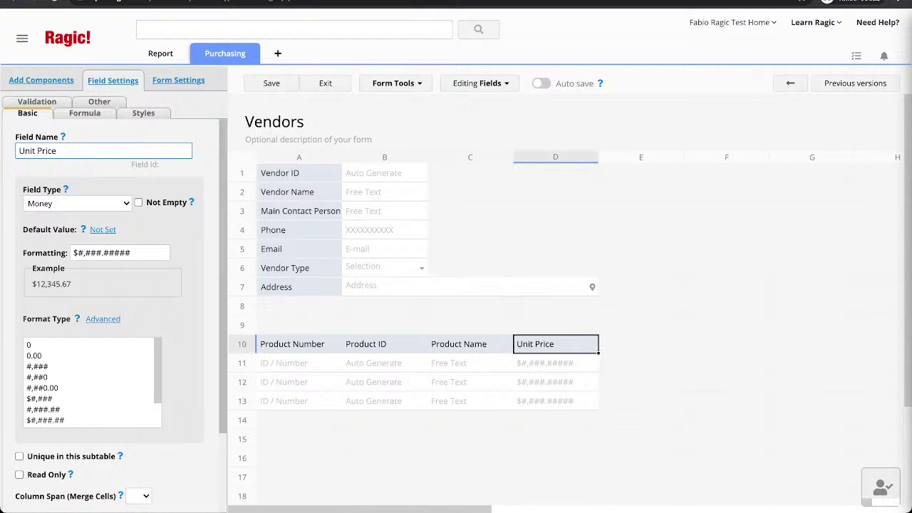
key(ctrl+s)
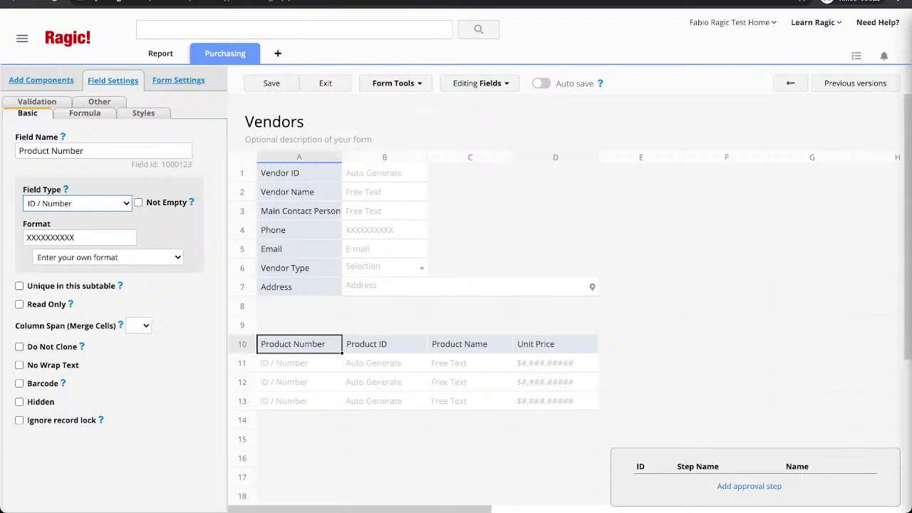
Make Product Number a Free Text field with default value Sequence ($SEQ).
click(77, 204)
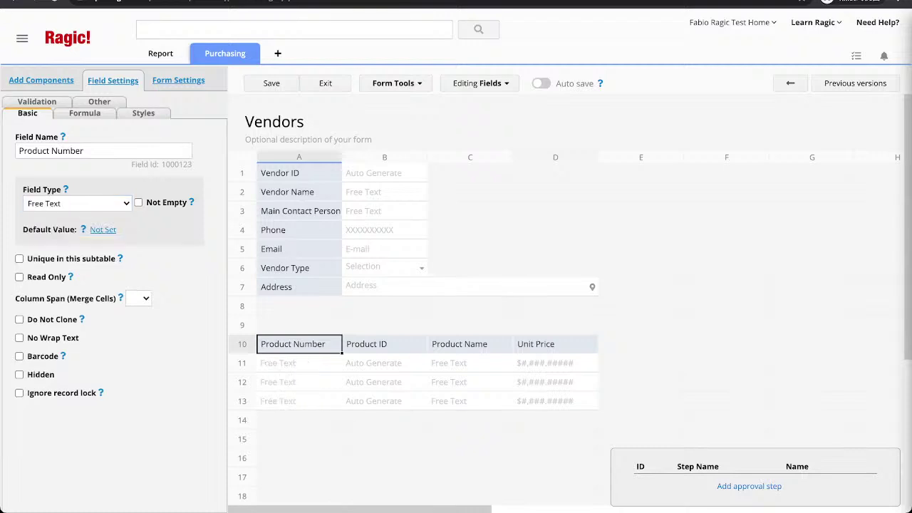
click(103, 229)
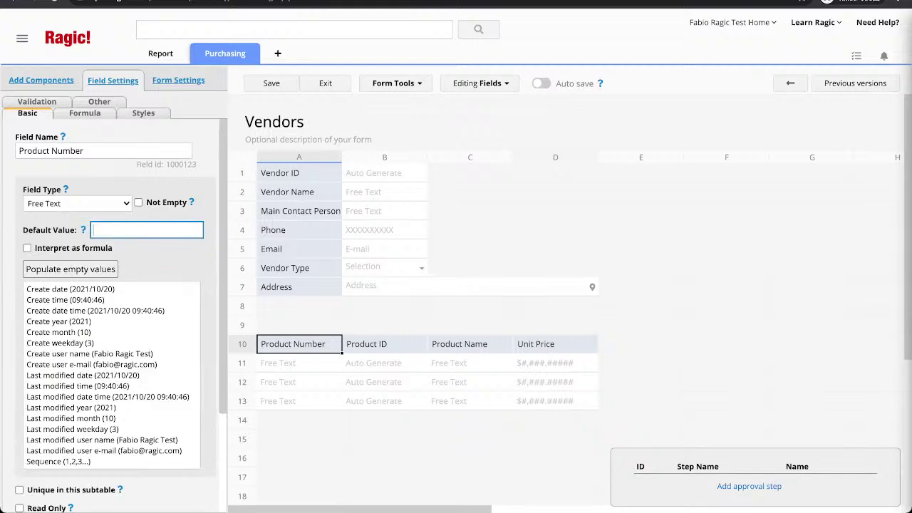
scroll(114, 321, down, 3)
click(59, 329)
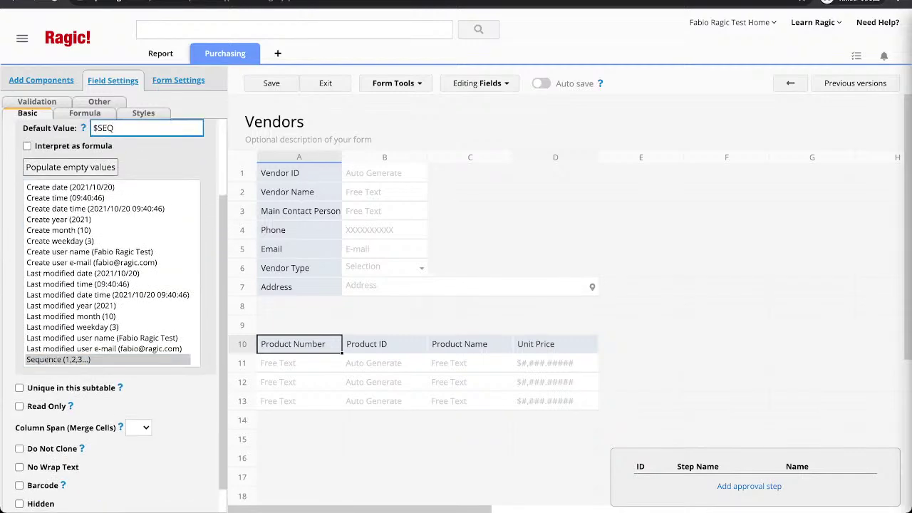
Set Product ID to Free Text and recheck both subtable fields' settings.
click(385, 344)
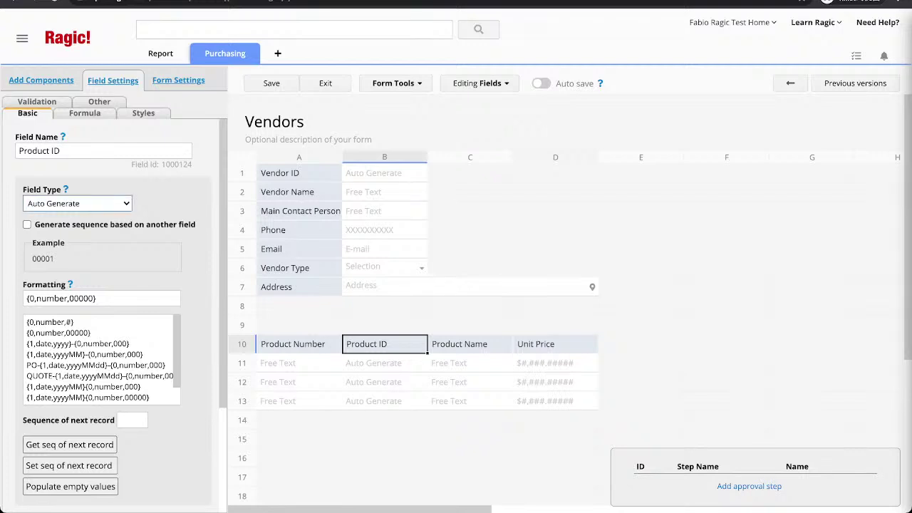
key(f)
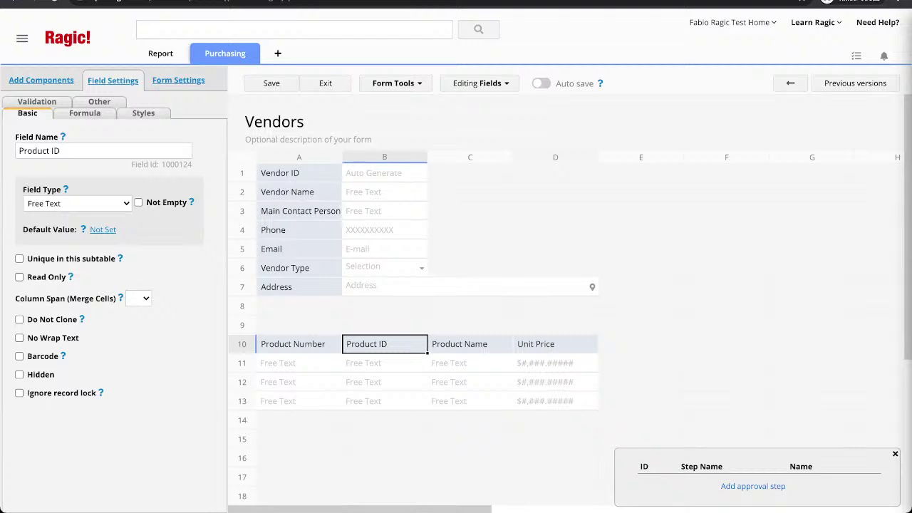
click(299, 381)
click(299, 344)
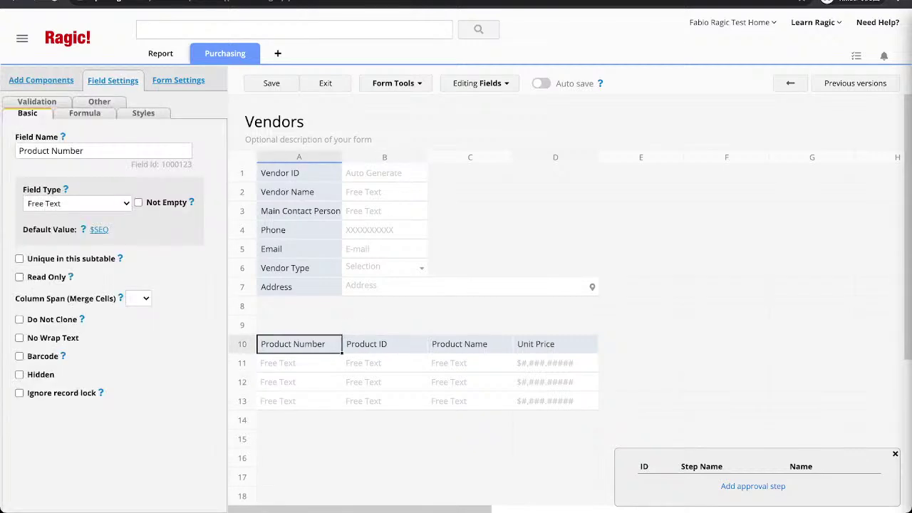
click(385, 344)
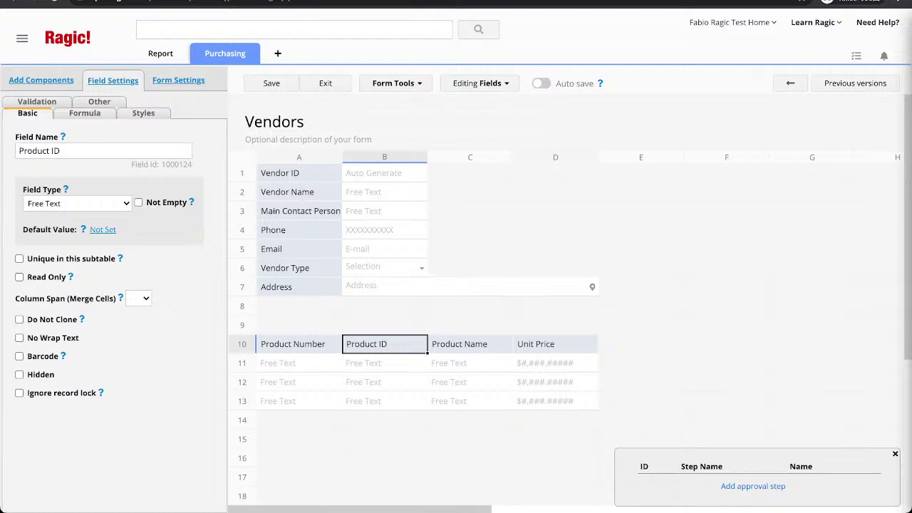
click(299, 344)
click(385, 344)
Review the Address through Vendor Name field settings and save the form design.
click(299, 287)
click(299, 268)
click(299, 248)
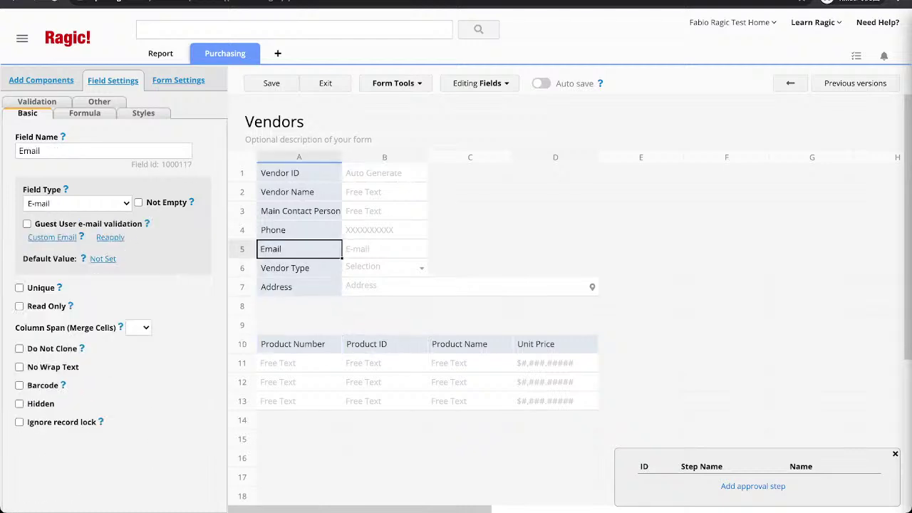
click(299, 230)
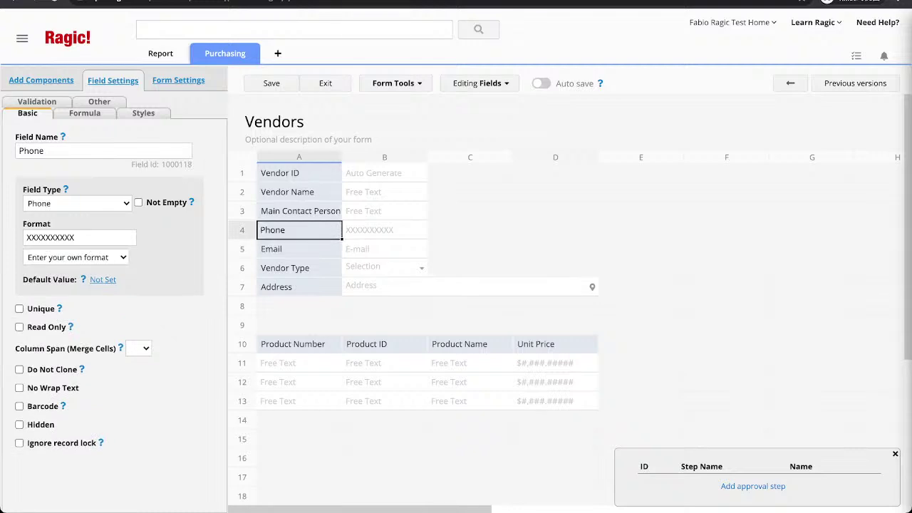
click(299, 211)
click(299, 192)
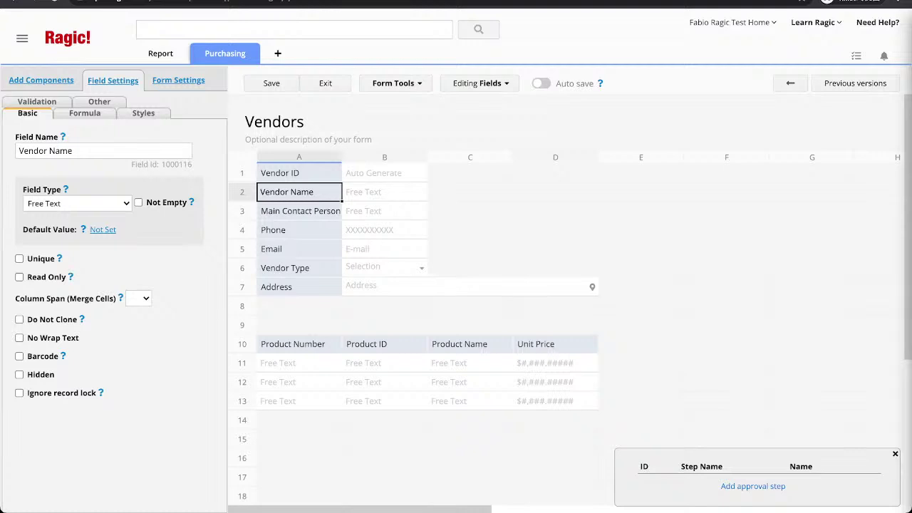
key(ctrl+s)
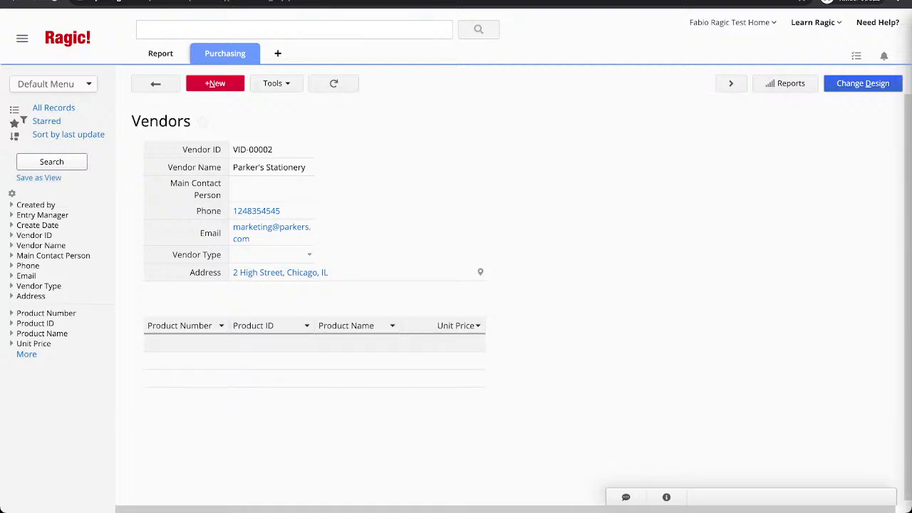
Enter the first product, Red ink Pen, at a unit price of 1.
click(357, 343)
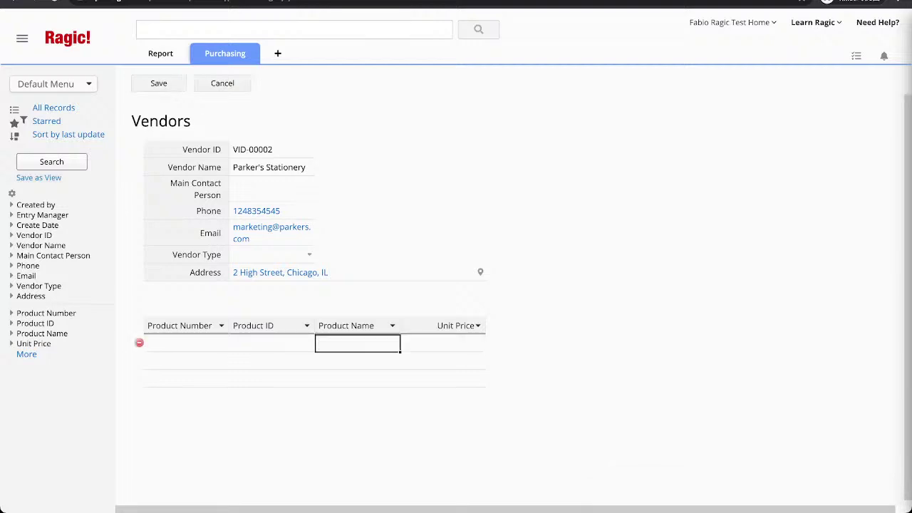
text(Re)
key(BackSpace)
key(BackSpace)
text(Red In)
key(BackSpace)
key(BackSpace)
text(ink Pen)
key(Tab)
text(1)
key(Return)
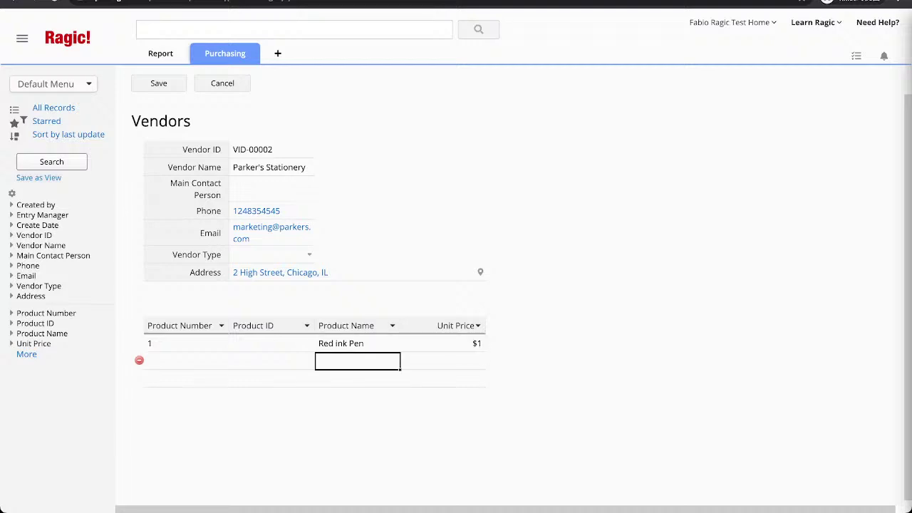
Add Blue ink pen at 2 and correct the first name to 'Red ink pen'.
text(Blue ink pen)
click(357, 343)
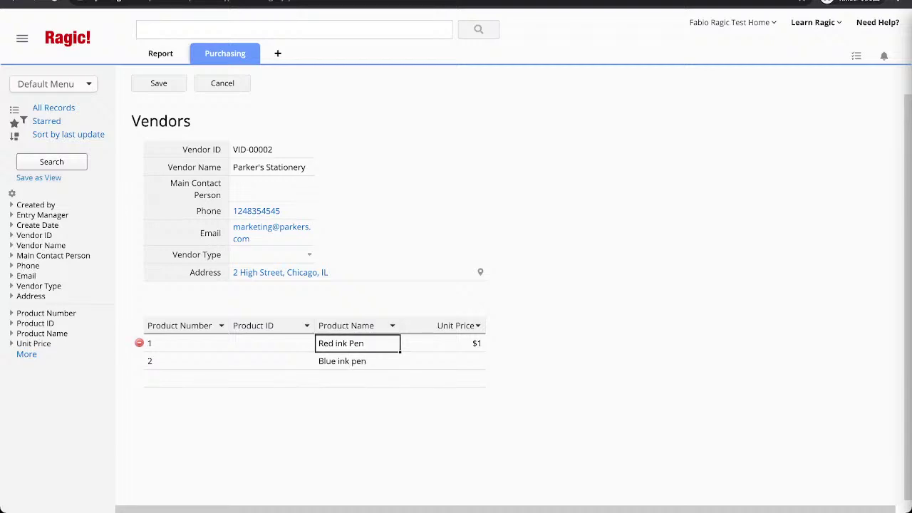
key(BackSpace)
key(BackSpace)
key(BackSpace)
text(pen)
click(443, 362)
text(2)
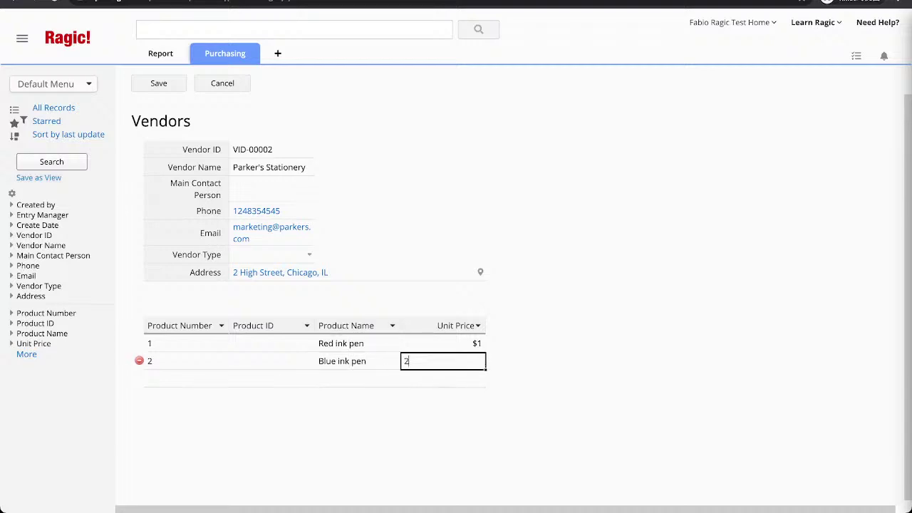
click(358, 379)
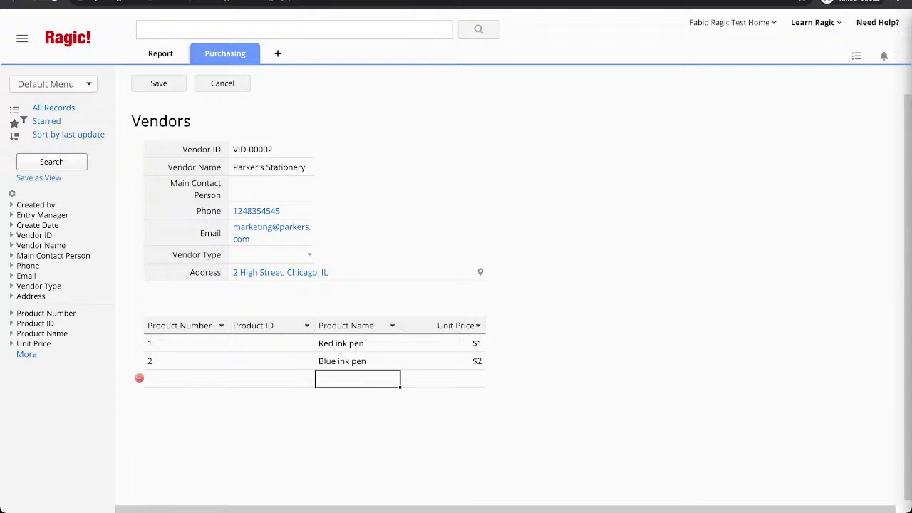
Add Eraser at 1.5 and Clipper at 3, then save the vendor record.
text(Eraser)
key(Tab)
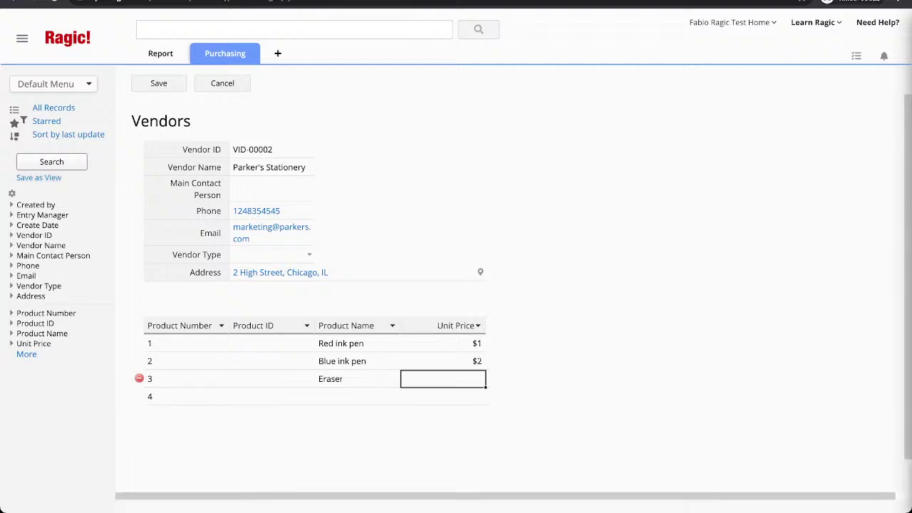
text(1.5)
key(Tab)
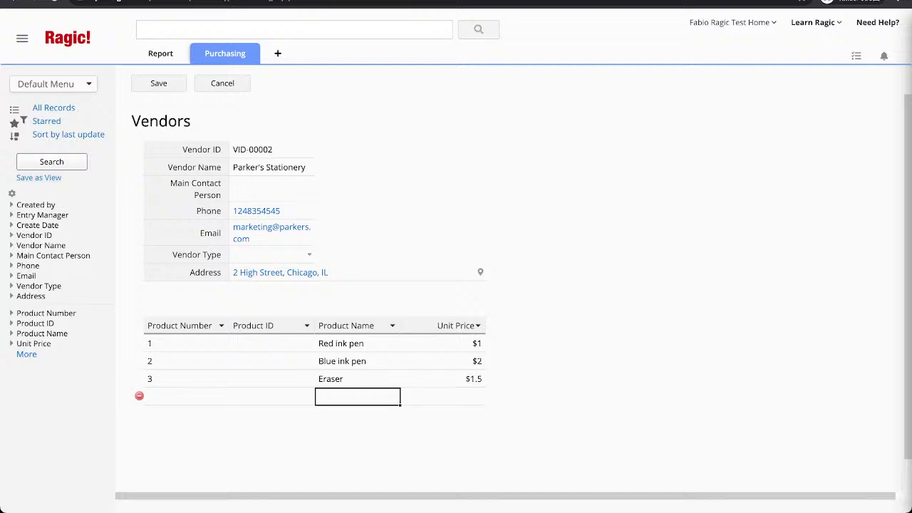
text(Clipper)
click(443, 396)
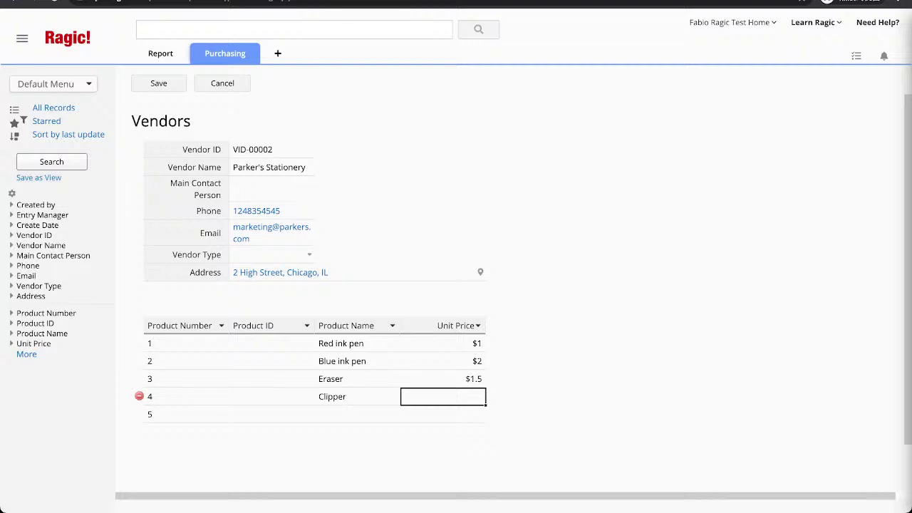
text(3)
click(158, 83)
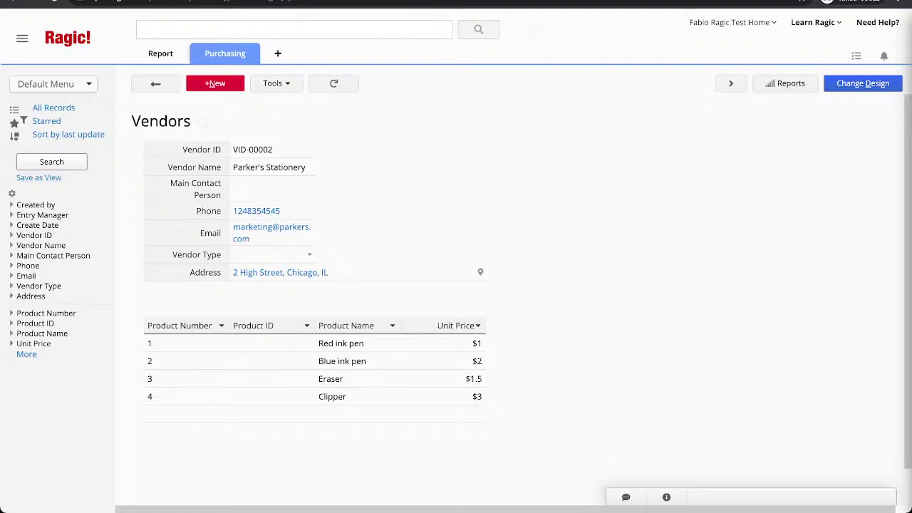
In the Vendors design, enter the Product ID formula combining Vendor ID and Product Number.
click(862, 84)
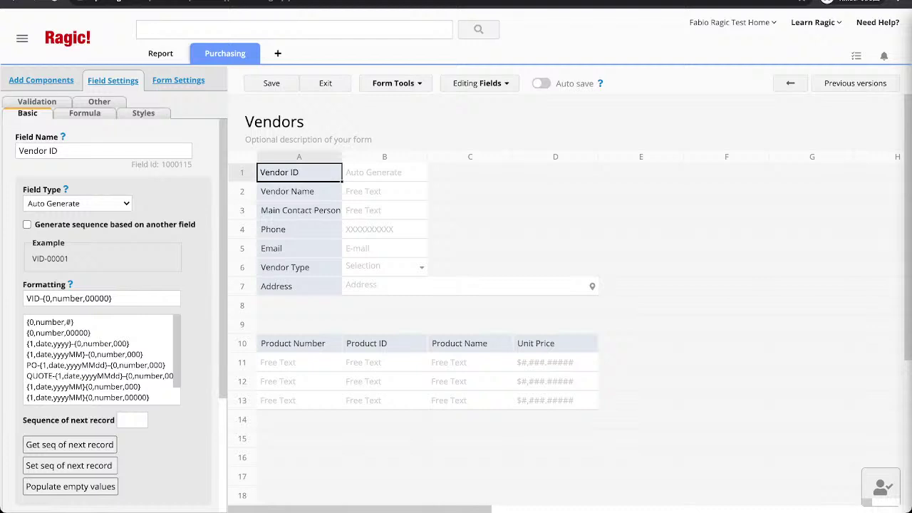
click(299, 343)
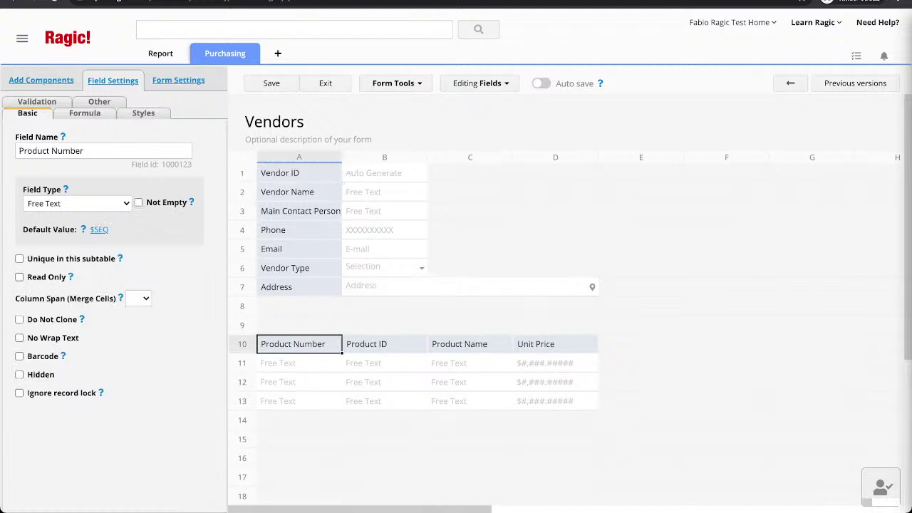
click(385, 344)
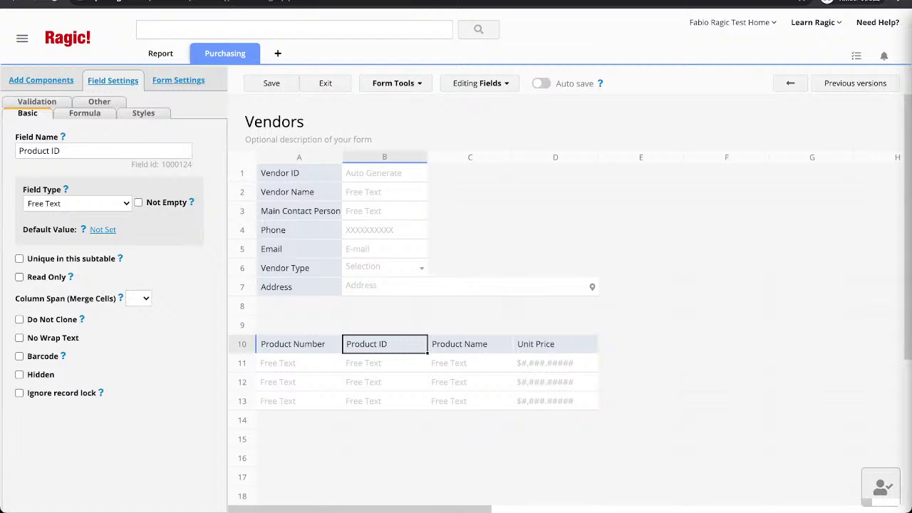
click(84, 113)
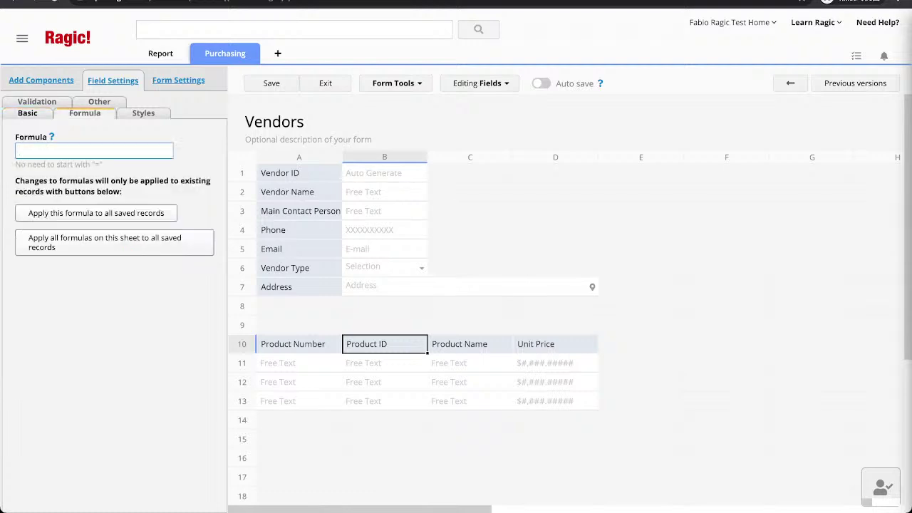
text(A1)
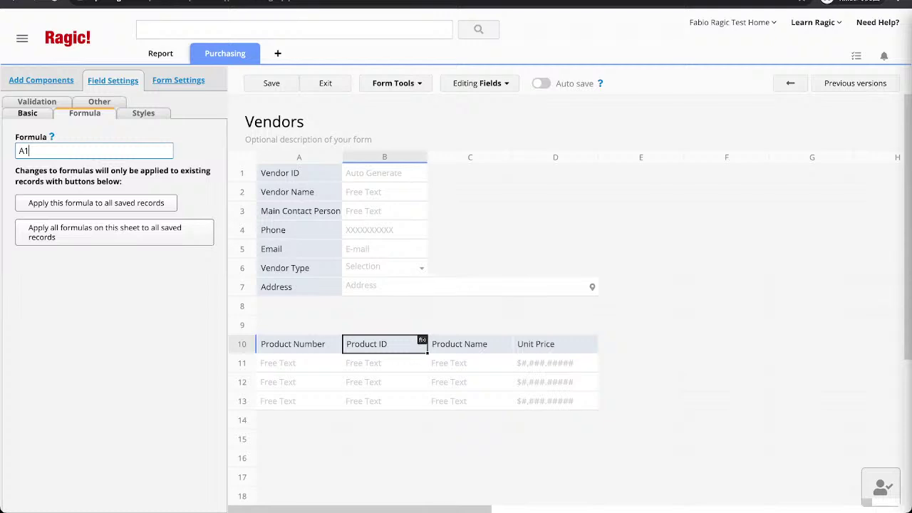
text(+)
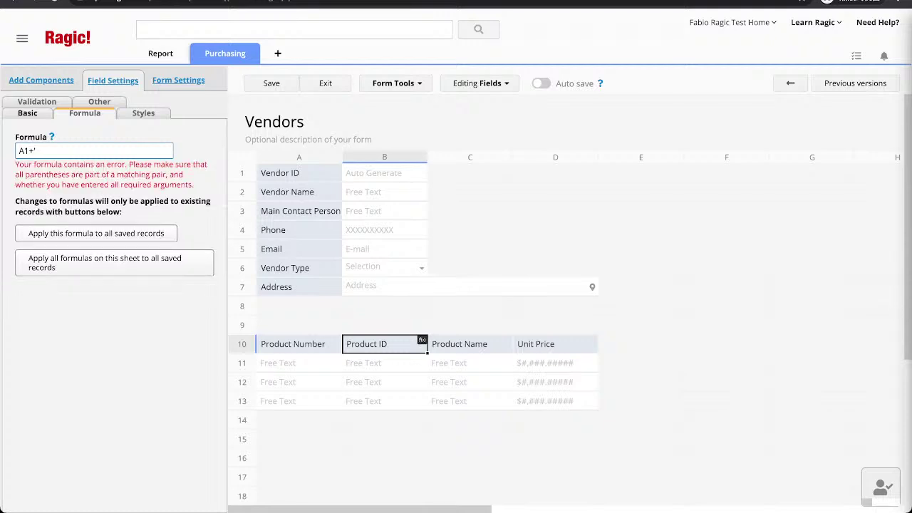
text('-')
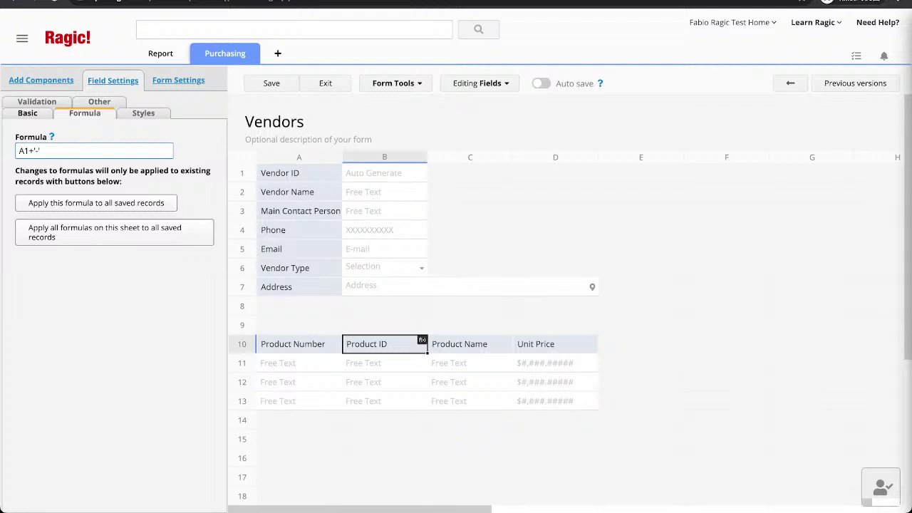
text(A10)
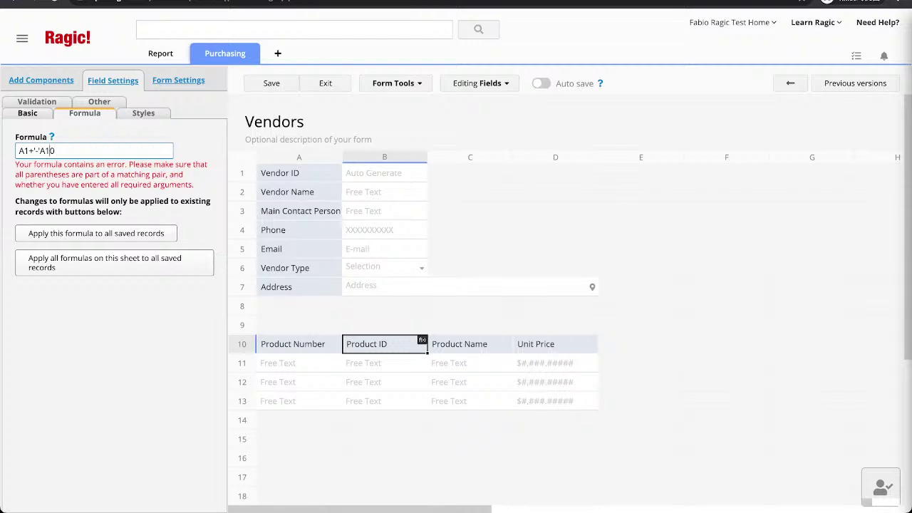
text(+)
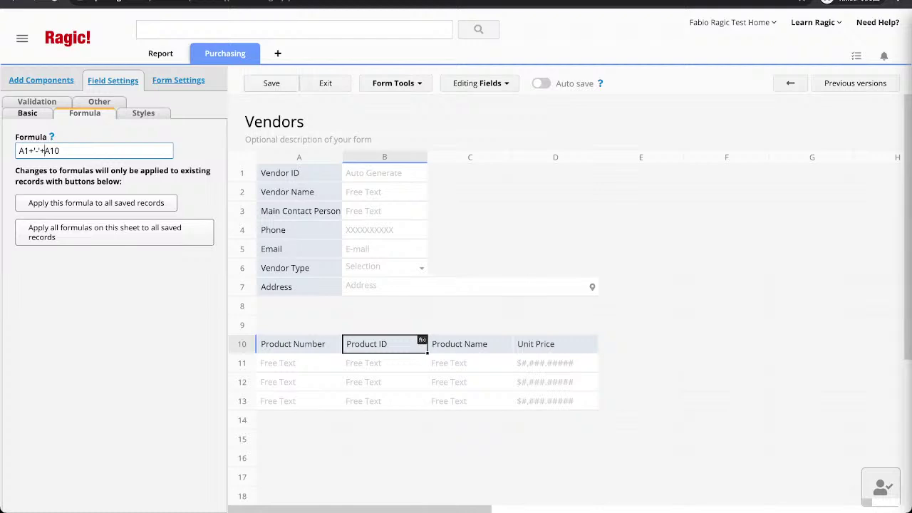
Save the design and apply all formulas to all saved records.
click(271, 83)
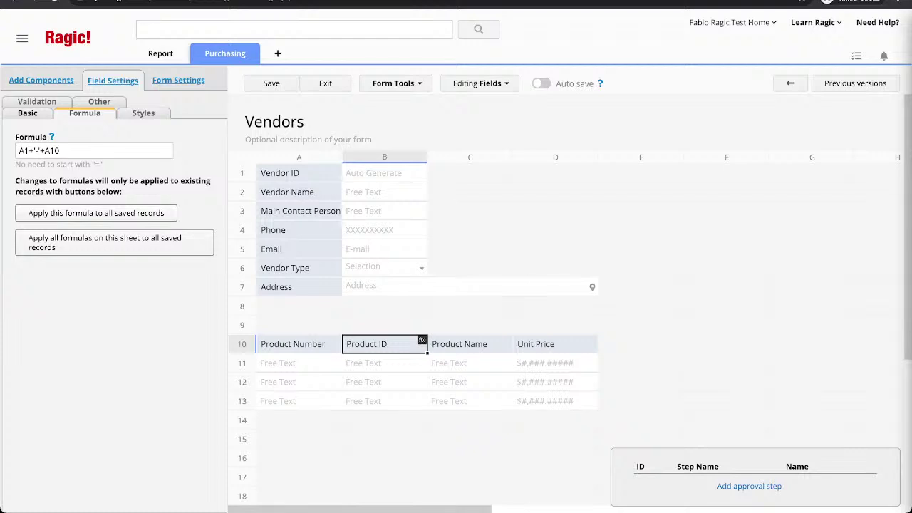
click(114, 242)
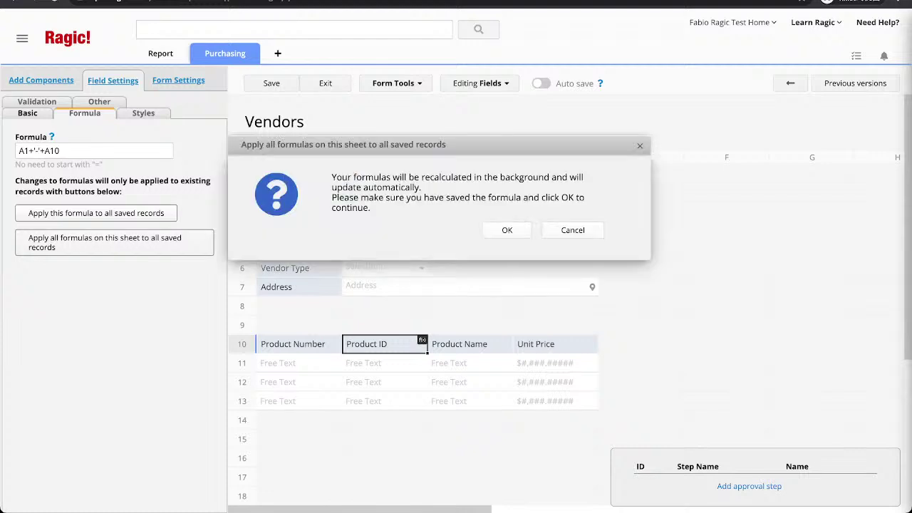
click(507, 229)
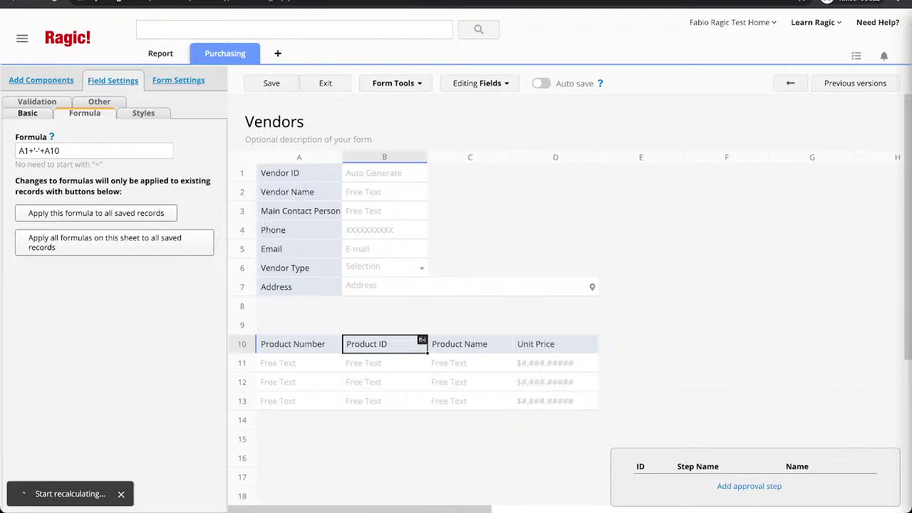
Enter the contact person's name and Vendor Type Stationery for Parker's Stationery, save, and return to the list.
click(325, 84)
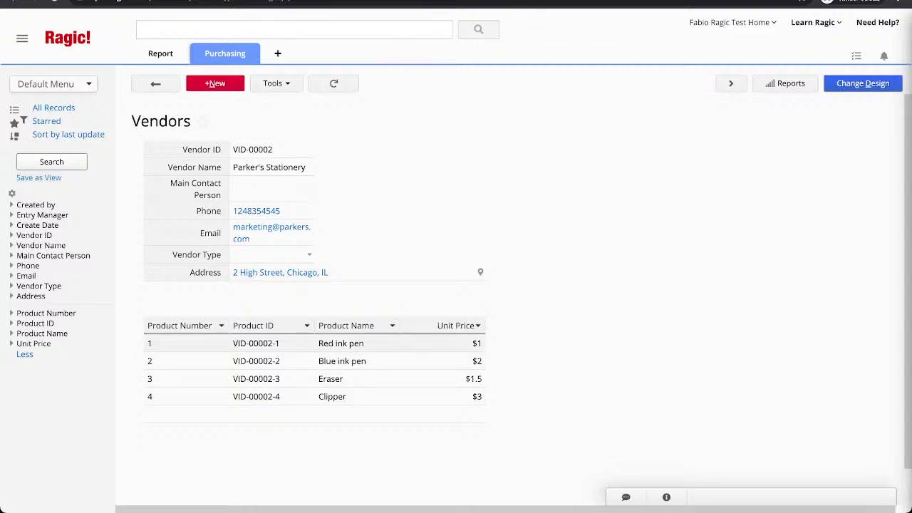
click(271, 189)
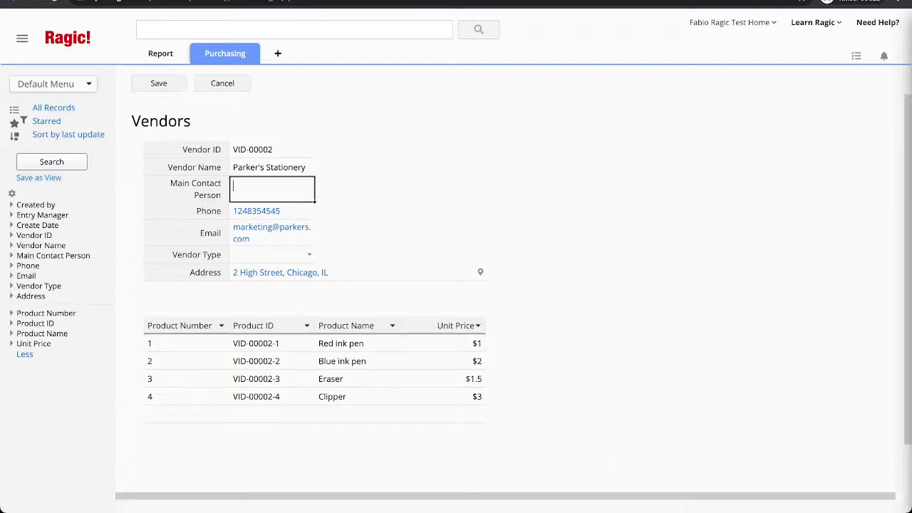
key(Tab)
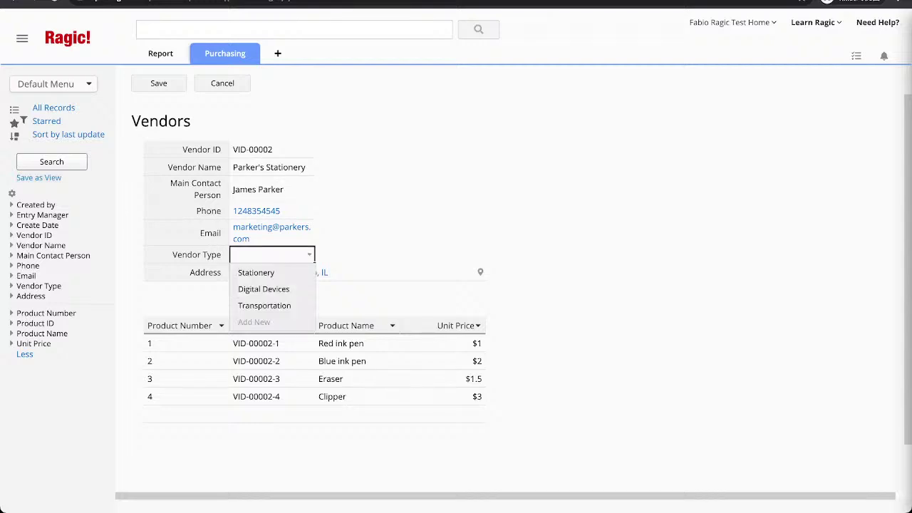
key(Down)
key(Up)
key(Return)
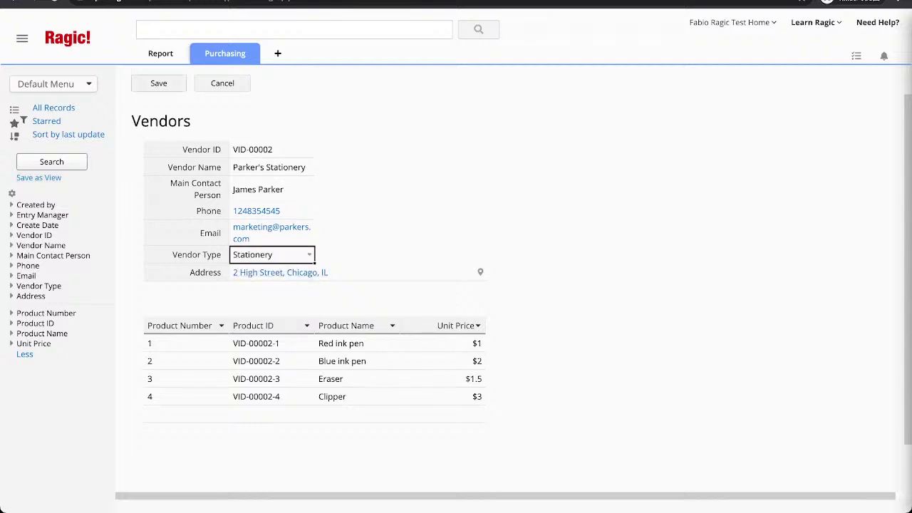
key(ctrl+s)
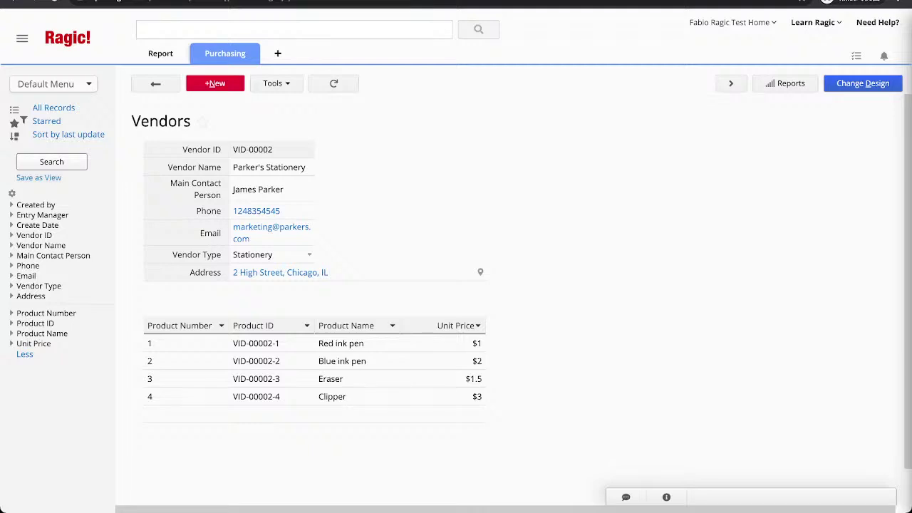
click(156, 83)
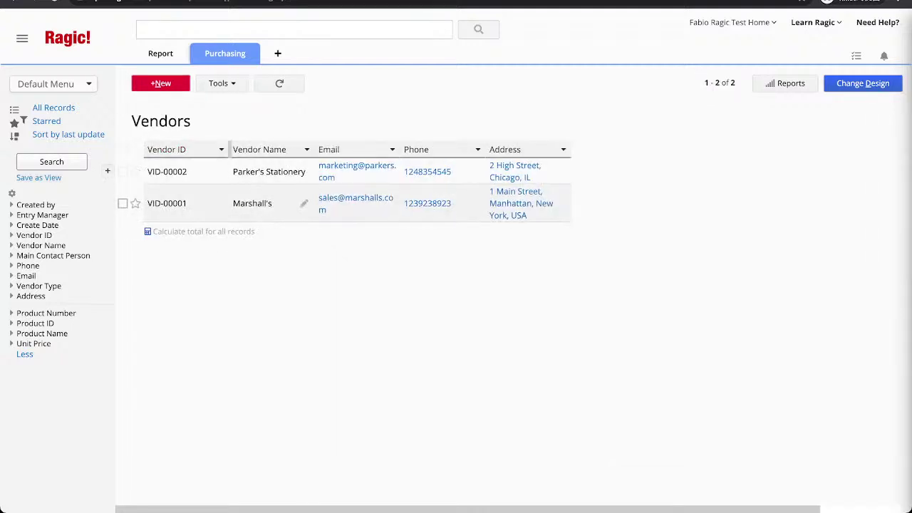
Open the Marshall's record, set Vendor Type to Digital Devices and enter the contact person's name.
click(303, 203)
click(271, 254)
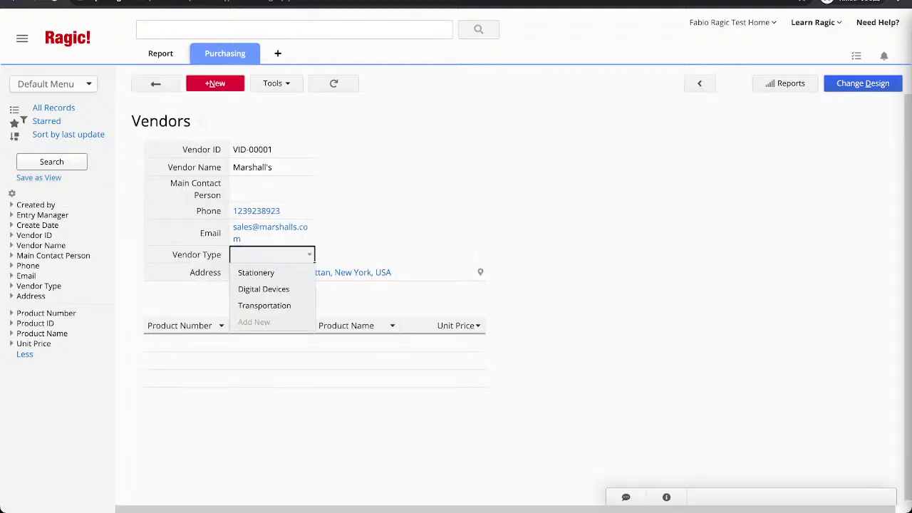
click(264, 288)
click(271, 189)
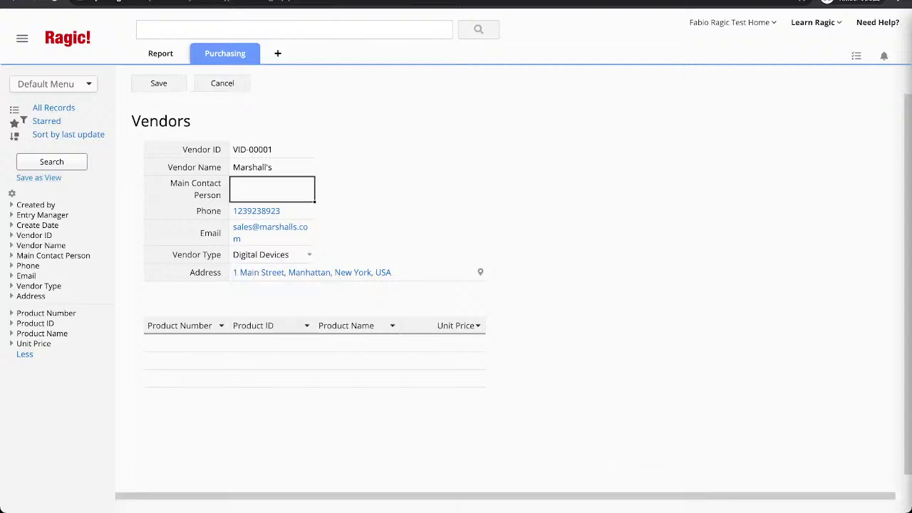
Add the first product, Dell Laptop 2020, at a unit price of 2000.
click(186, 343)
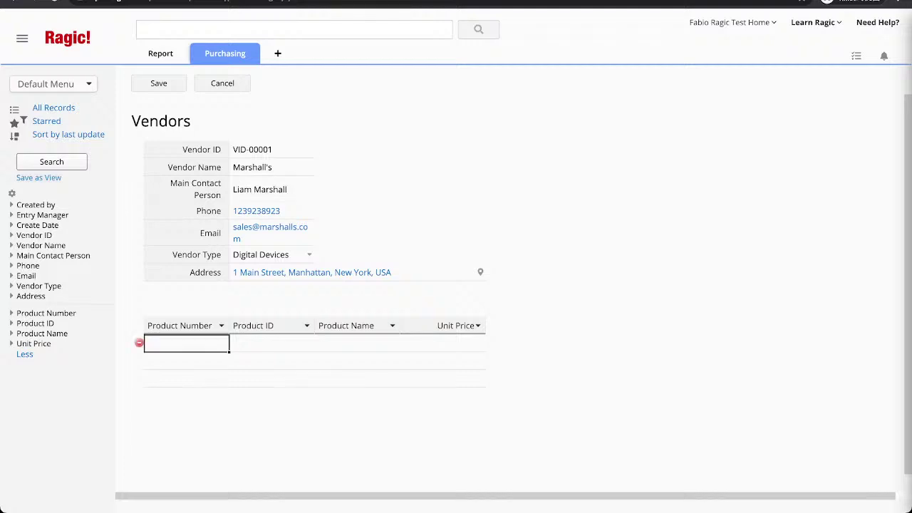
click(272, 344)
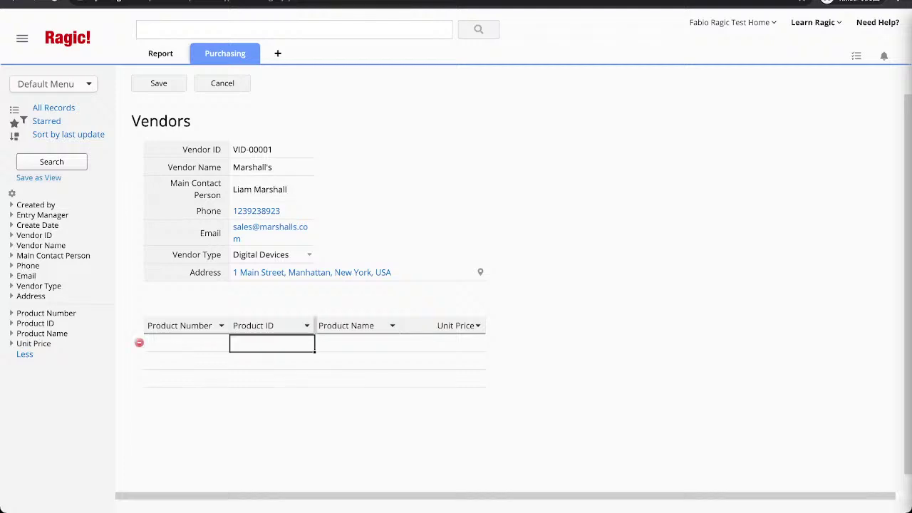
click(357, 343)
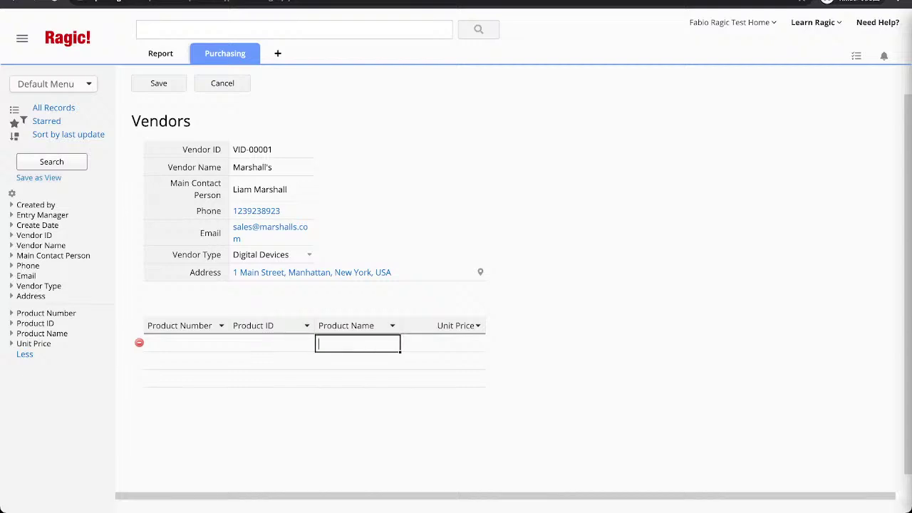
text(Dell Laptop 2020)
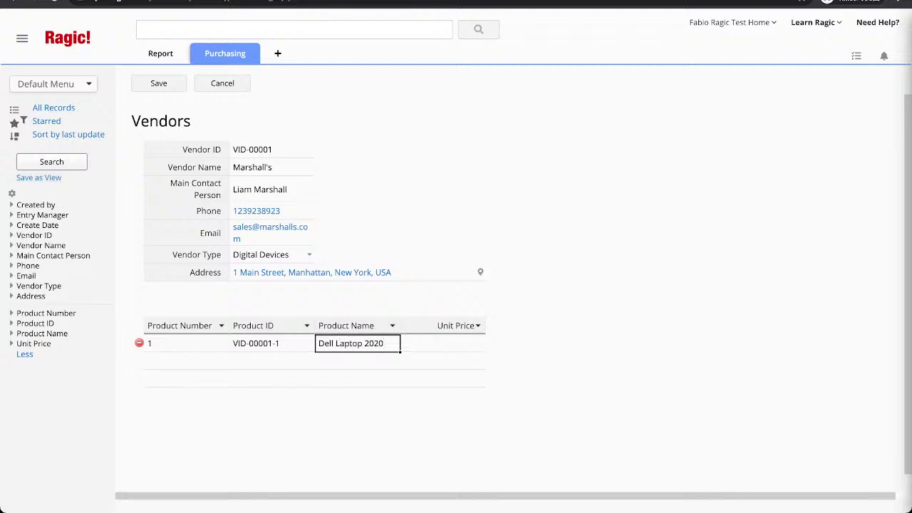
click(443, 344)
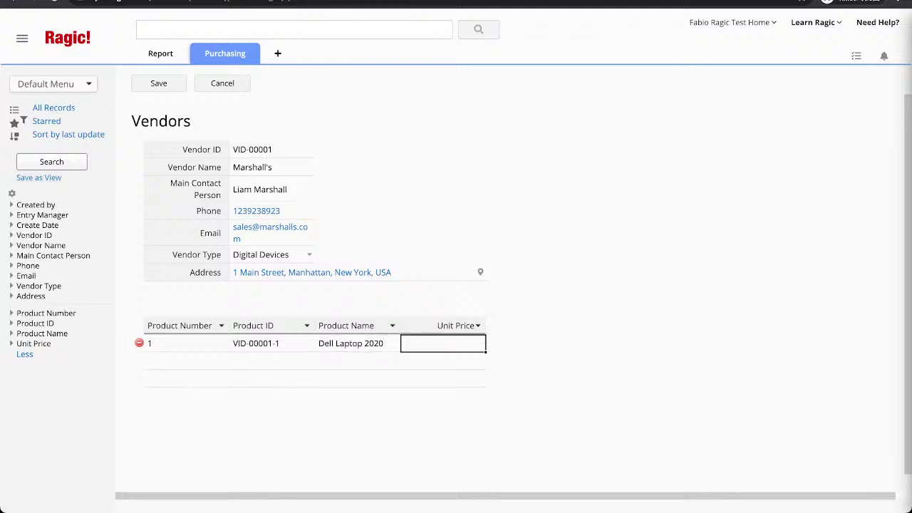
text(2000)
key(Tab)
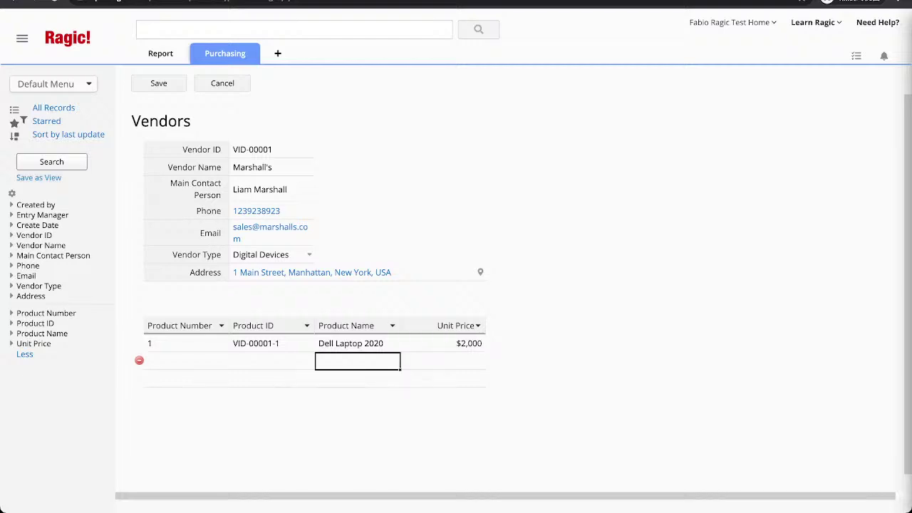
Add Wireless Mouse at a unit price of 25, fixing its spelling.
text(Mouse)
key(BackSpace)
key(BackSpace)
key(BackSpace)
key(BackSpace)
key(BackSpace)
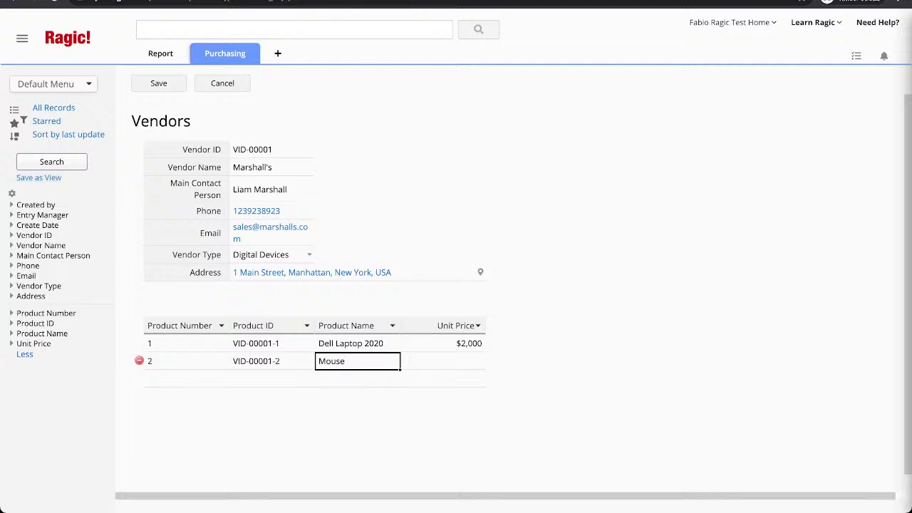
text(Wirelss Mouse)
key(Tab)
text(25)
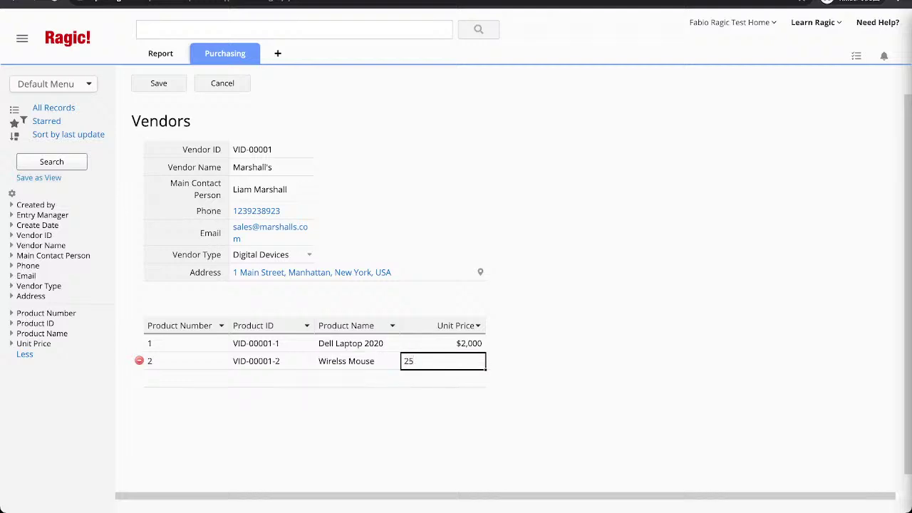
key(Tab)
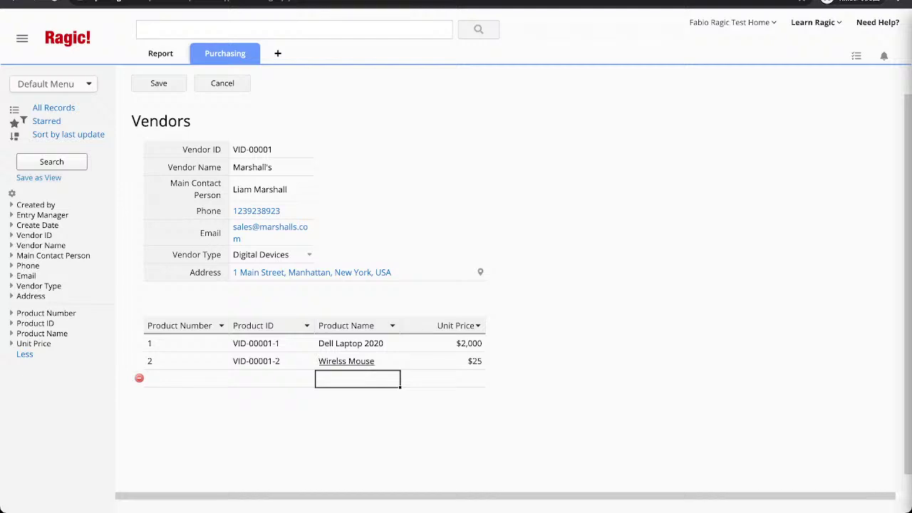
click(356, 362)
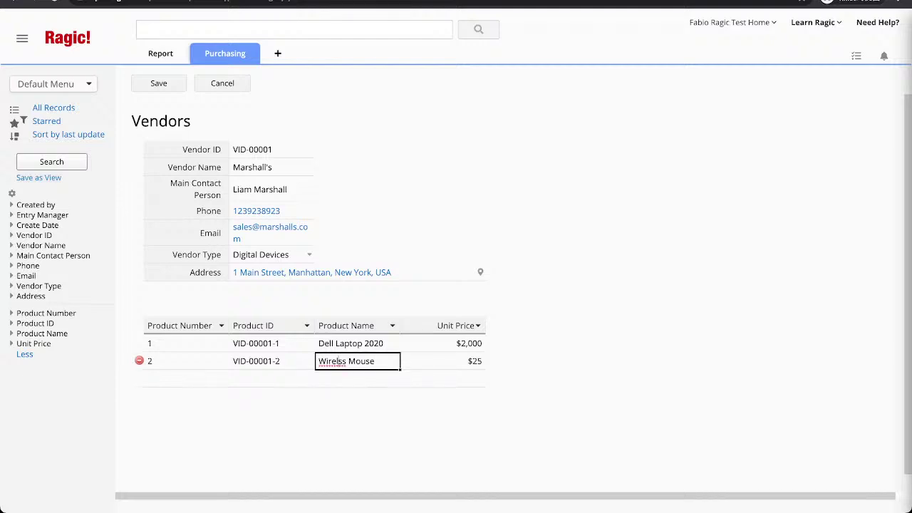
text(e)
key(Return)
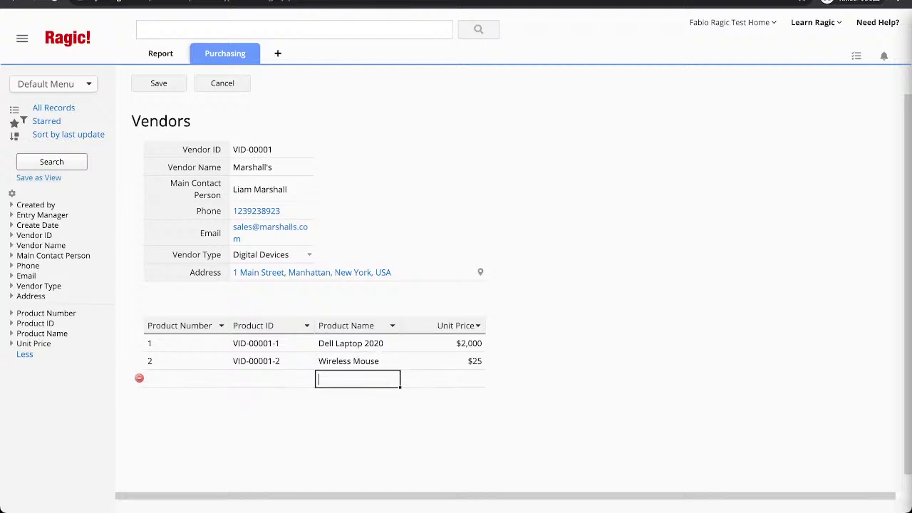
Add Bluetooth Headphone at 100, save the record, and reopen the Vendors form design.
text(Bluetooth)
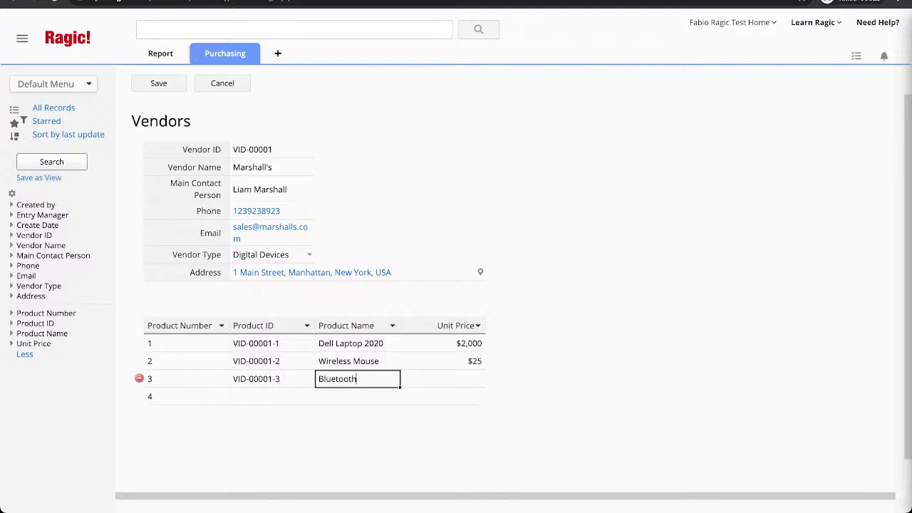
text( Headhp)
key(BackSpace)
key(BackSpace)
text(phone)
key(Tab)
text(100)
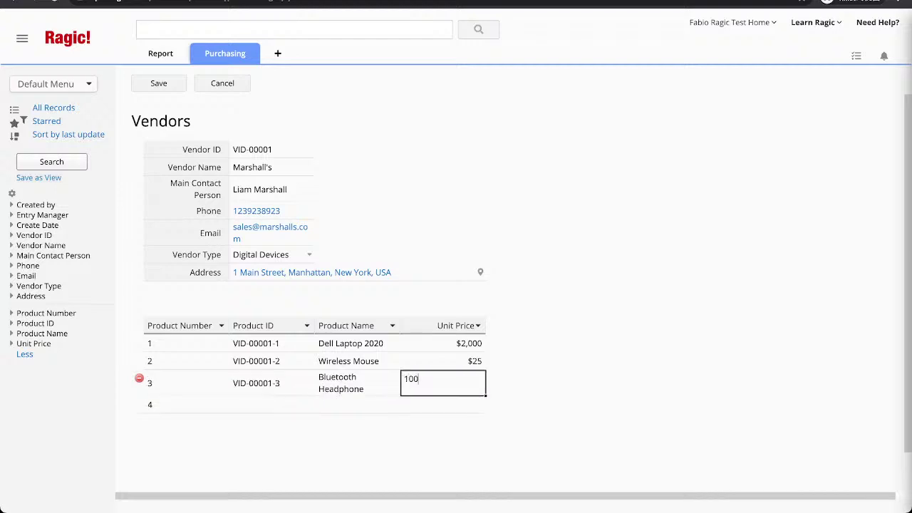
key(Tab)
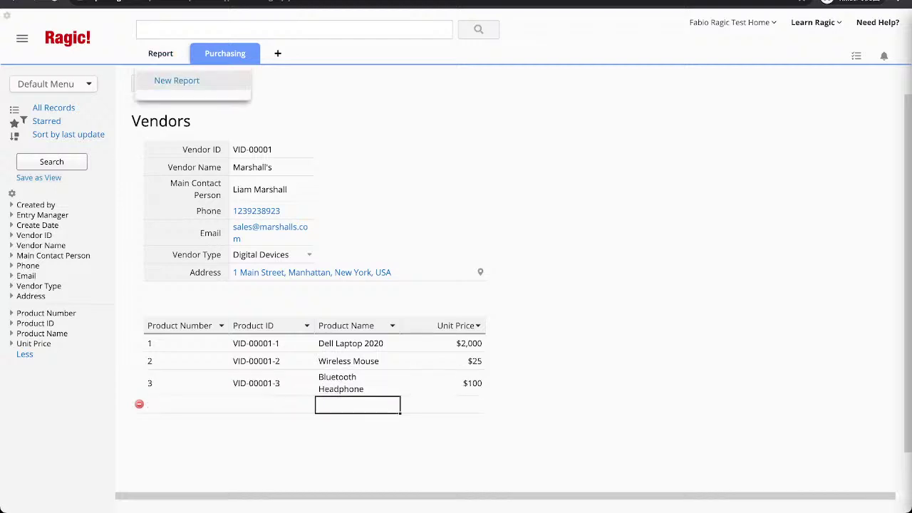
click(157, 84)
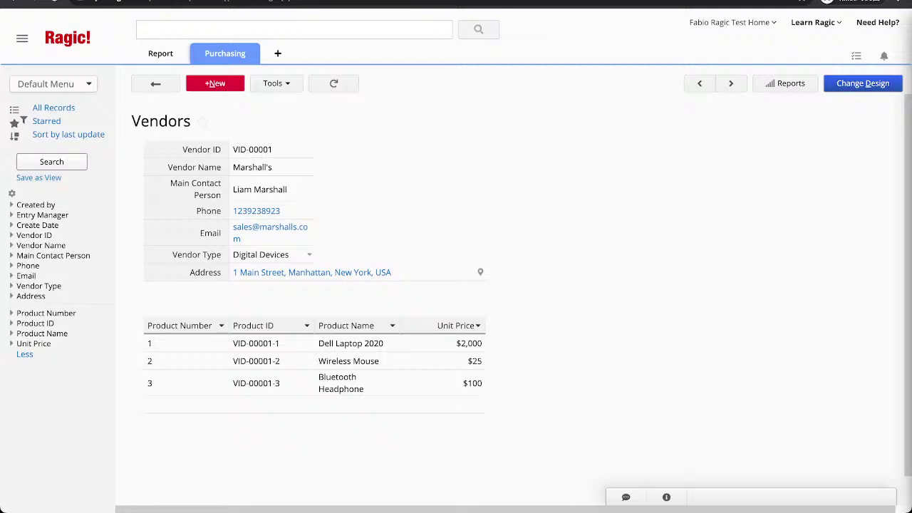
click(863, 84)
Select the Product Number header cell A10 to show its field settings.
click(299, 343)
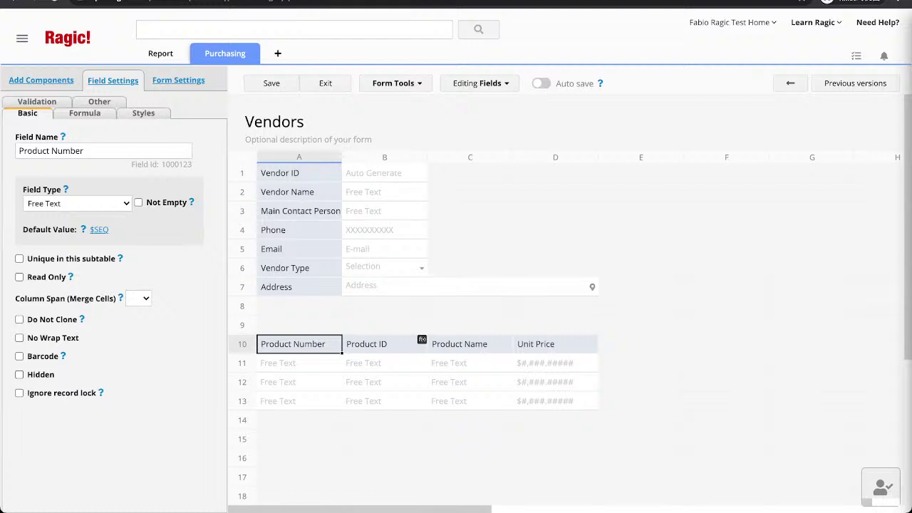
Tick Read Only for Product Number, Product ID and Vendor ID, then save and exit the designer.
click(19, 277)
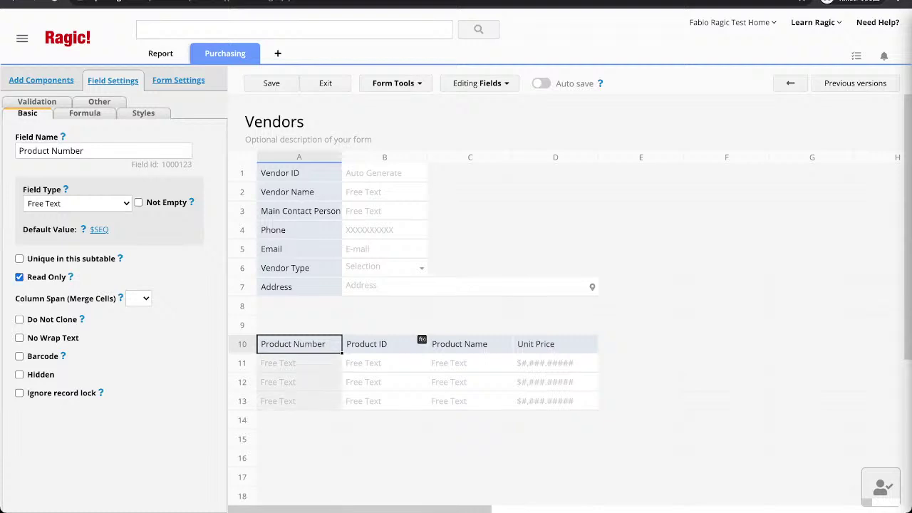
click(385, 344)
click(20, 277)
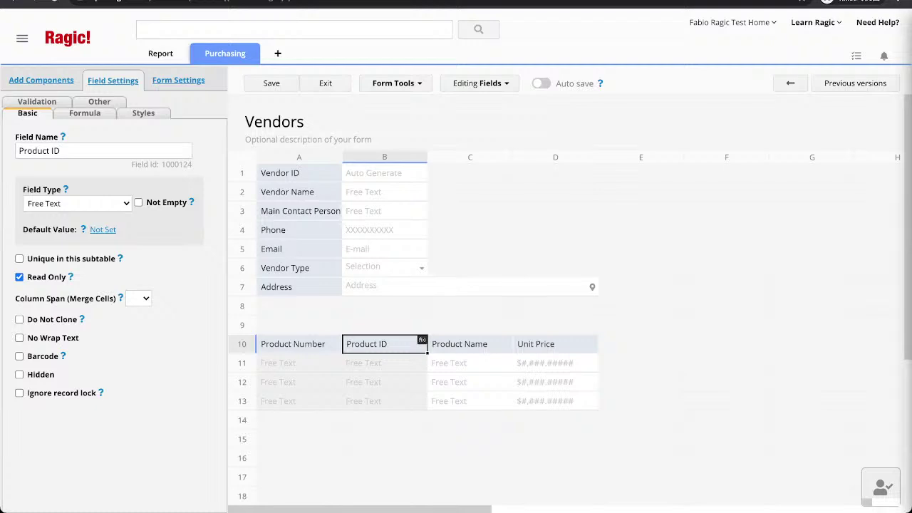
click(299, 173)
scroll(114, 313, down, 3)
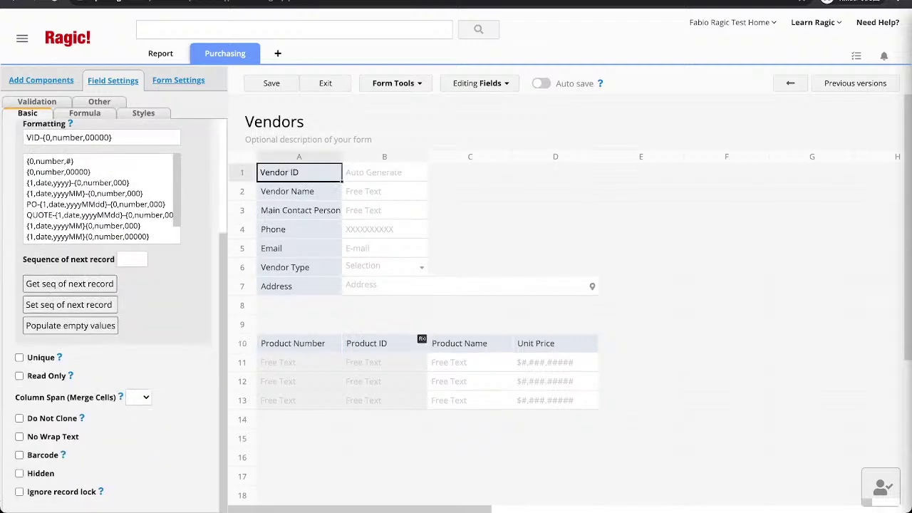
click(19, 375)
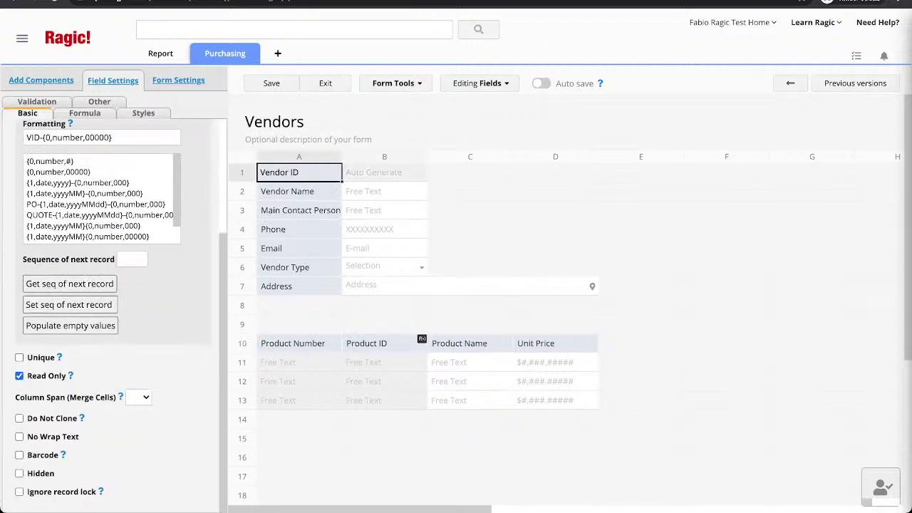
click(272, 83)
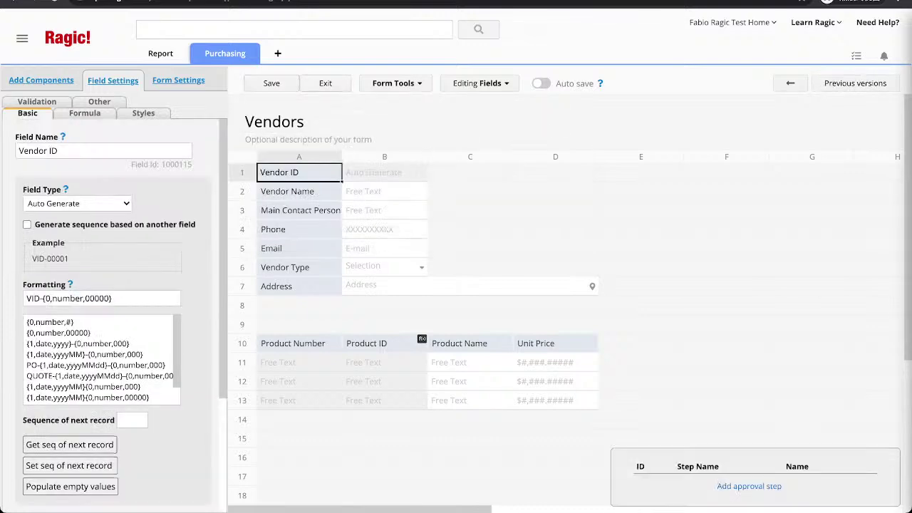
click(325, 83)
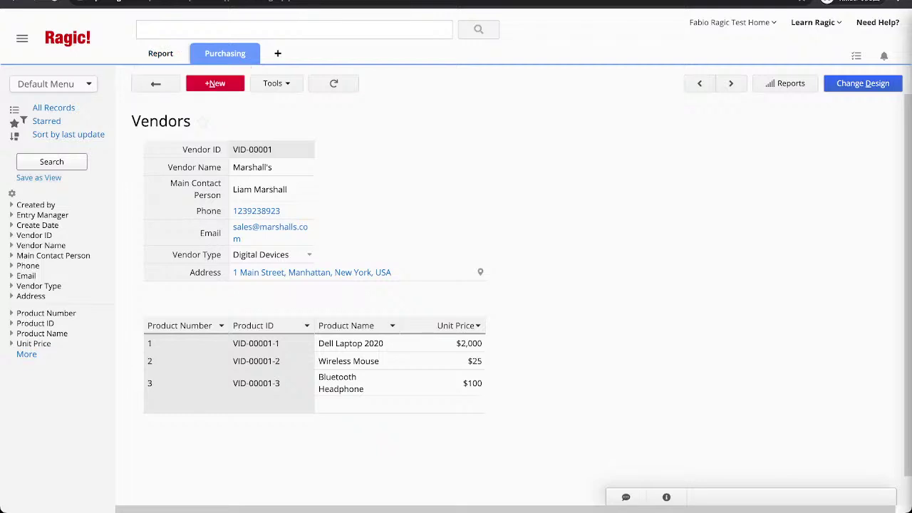
Go back from record VID-00001 to the Vendors listing.
click(156, 83)
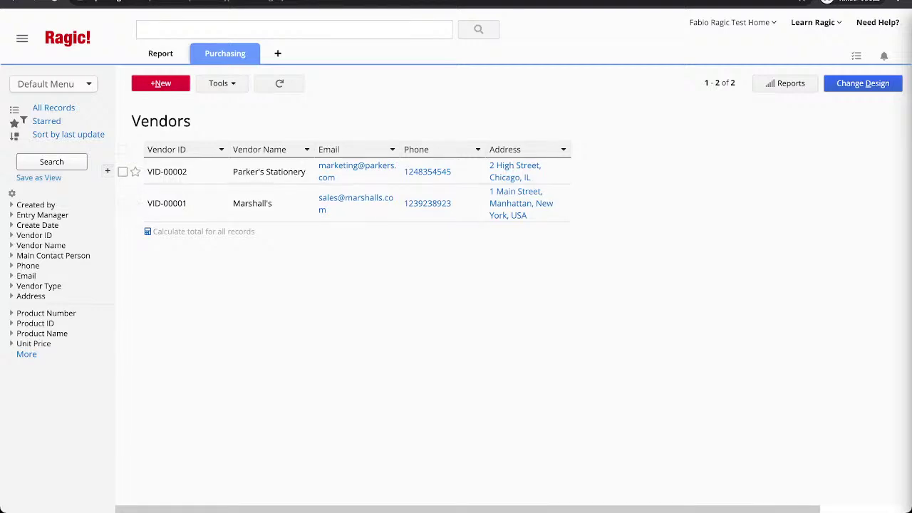
Swap Address for Main Contact Person in the Vendors listing columns, placed before Phone, and save.
click(863, 83)
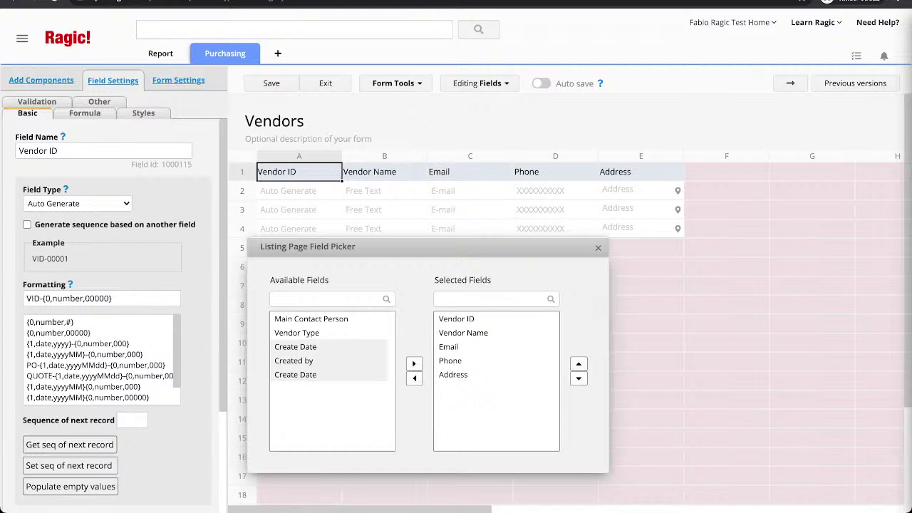
click(463, 374)
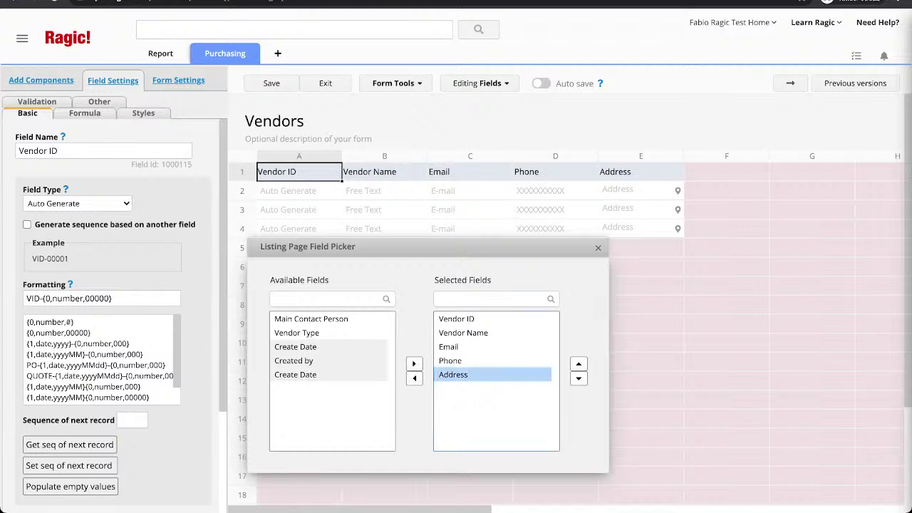
click(414, 377)
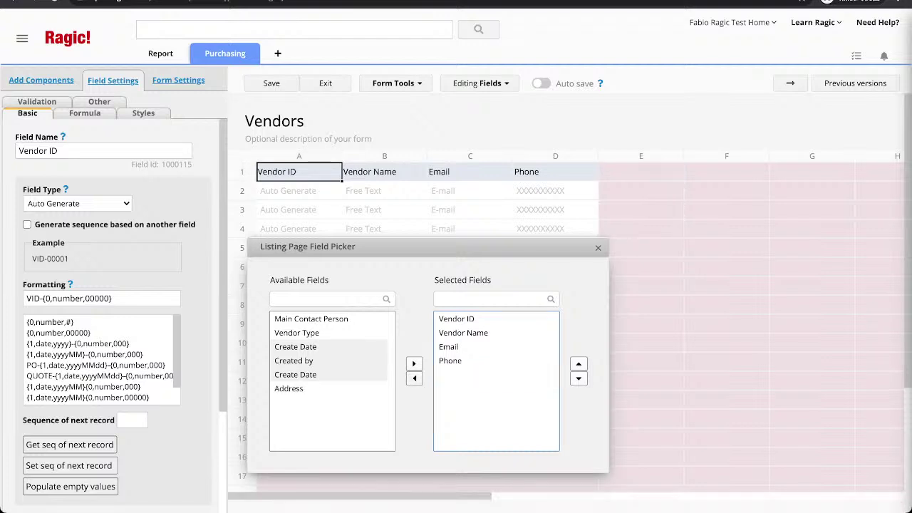
click(310, 318)
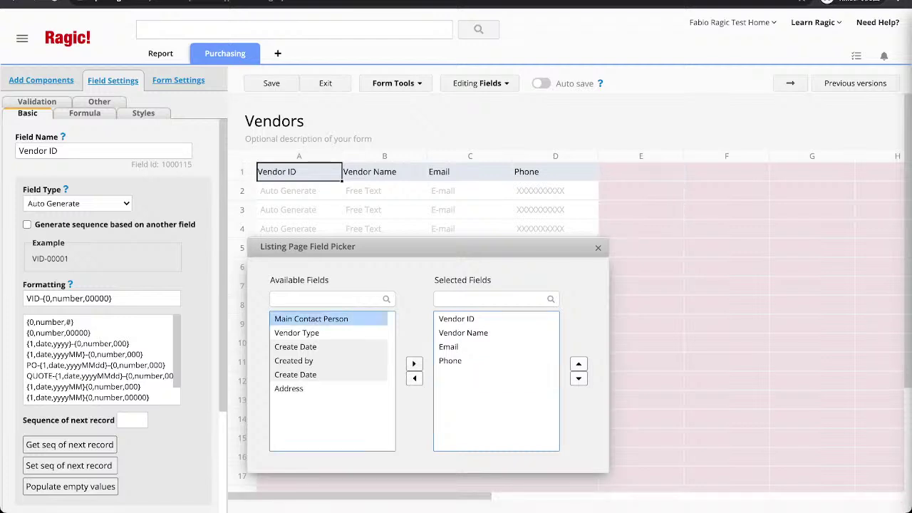
click(414, 364)
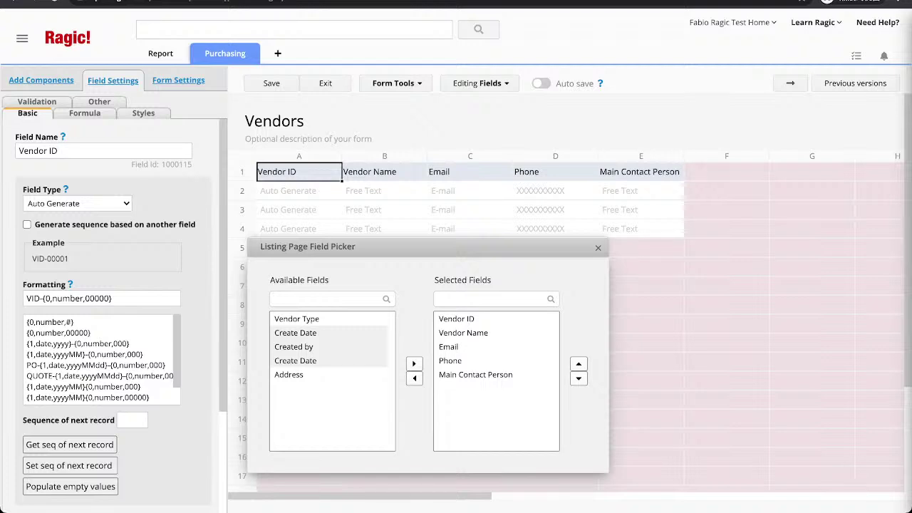
drag(639, 172, 556, 172)
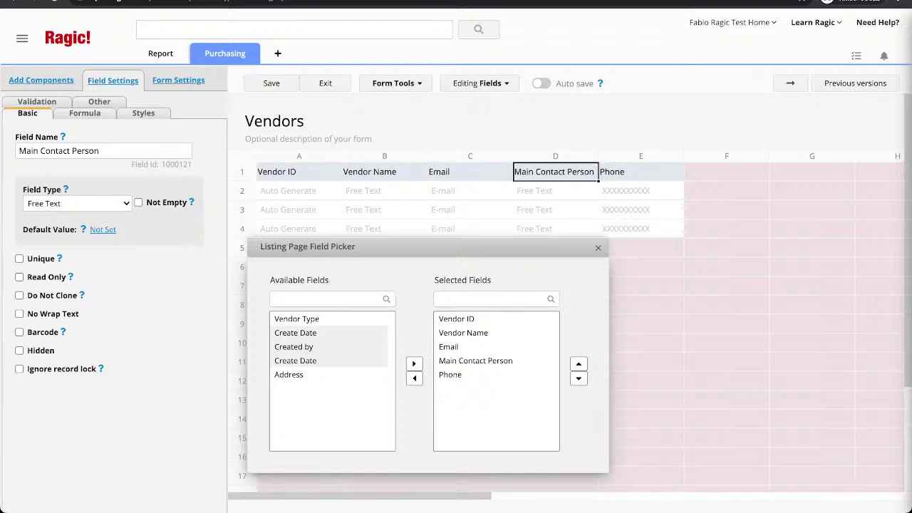
click(300, 172)
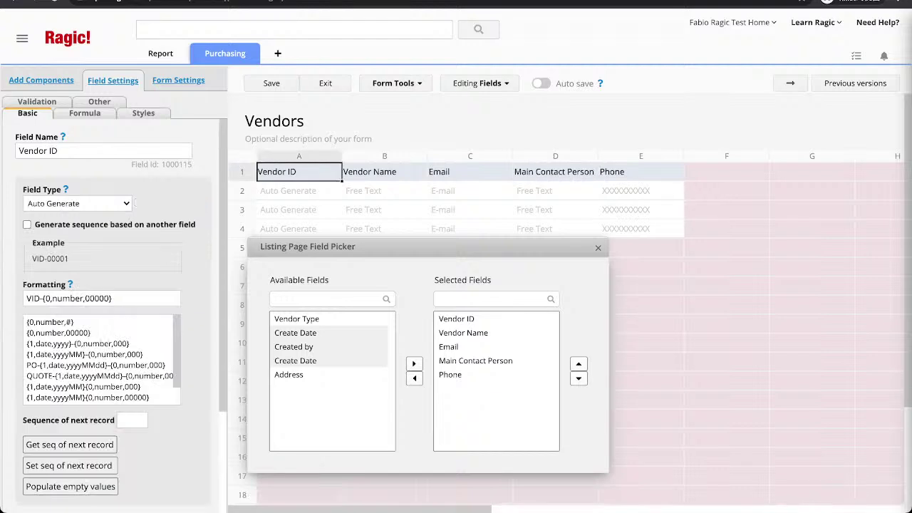
key(Return)
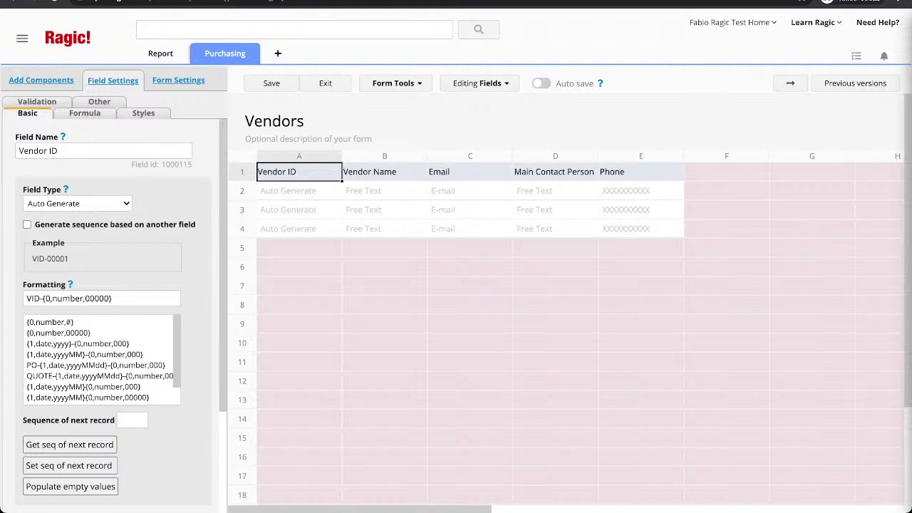
Check the updated Vendors listing columns, then return to the listing design.
click(211, 97)
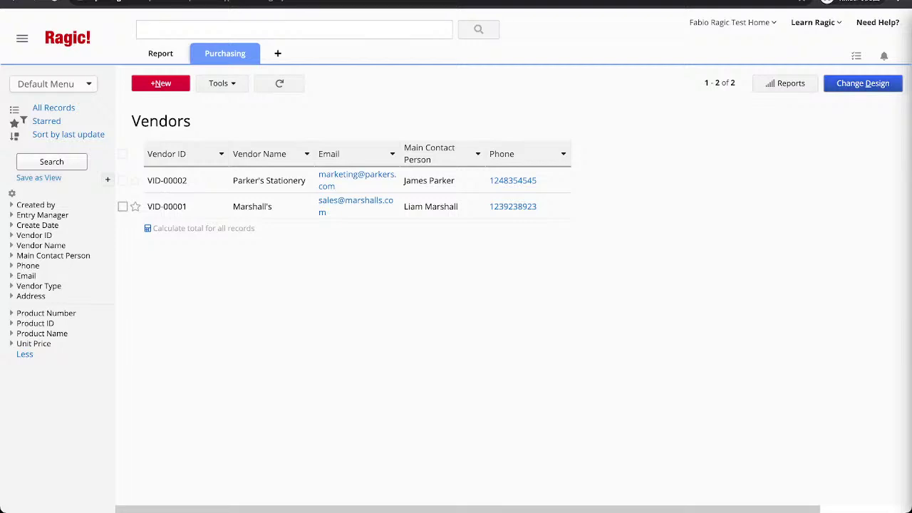
click(863, 83)
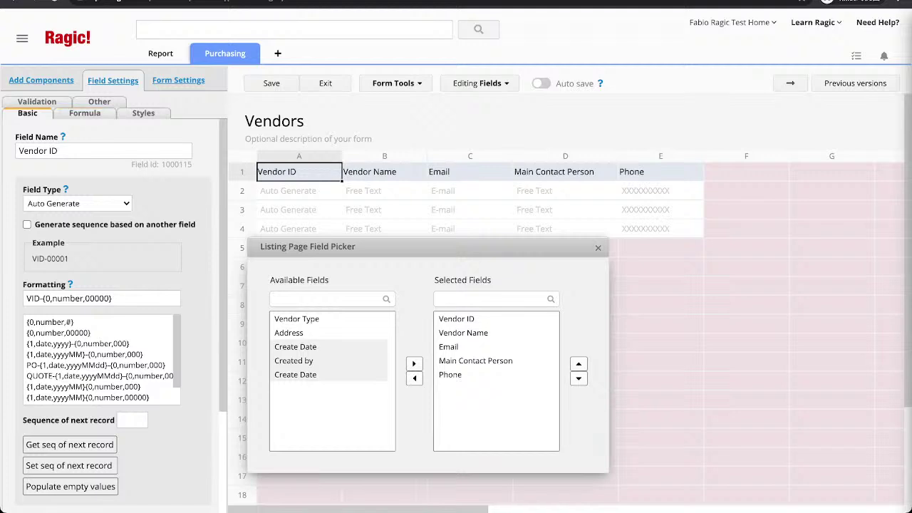
key(Escape)
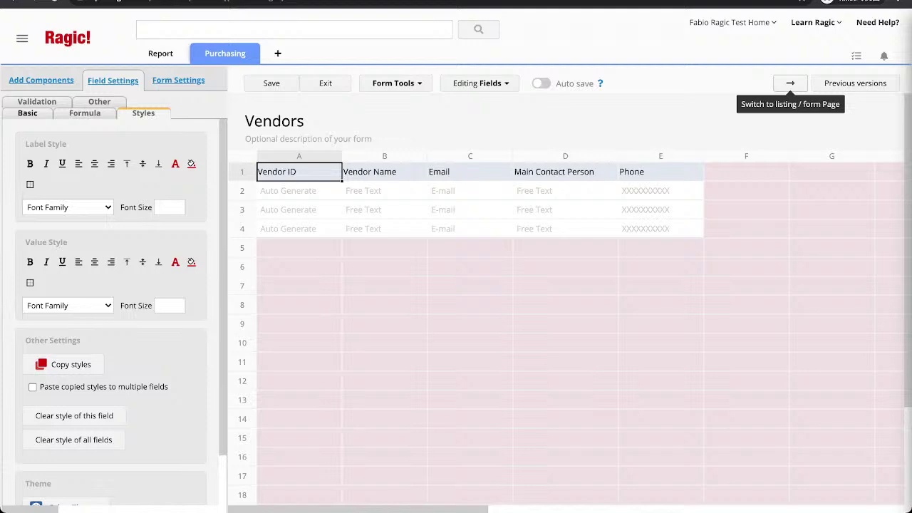
Move the designer from the Vendors listing to its form page and show the Form Tools options.
click(791, 83)
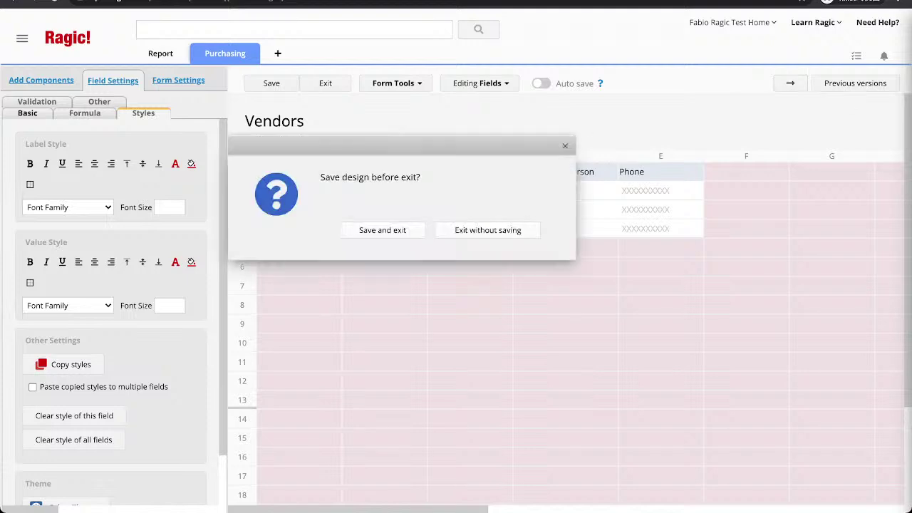
key(Escape)
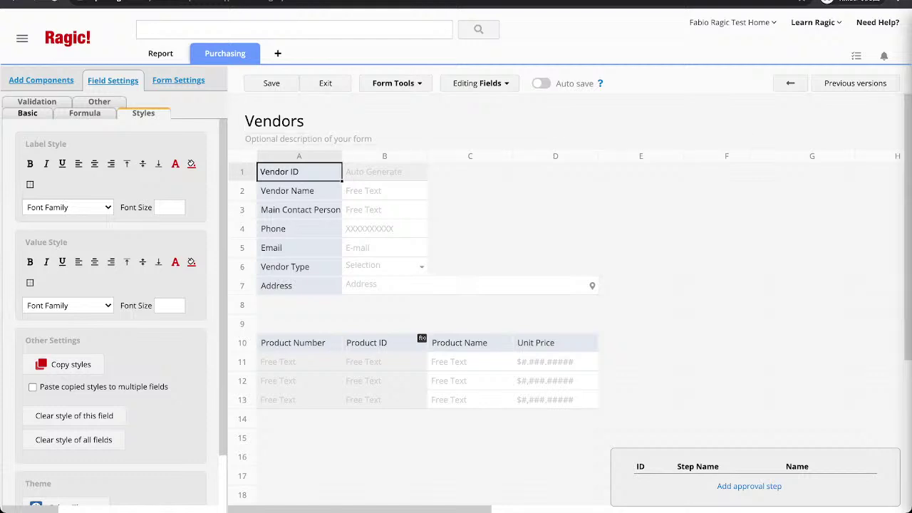
click(396, 82)
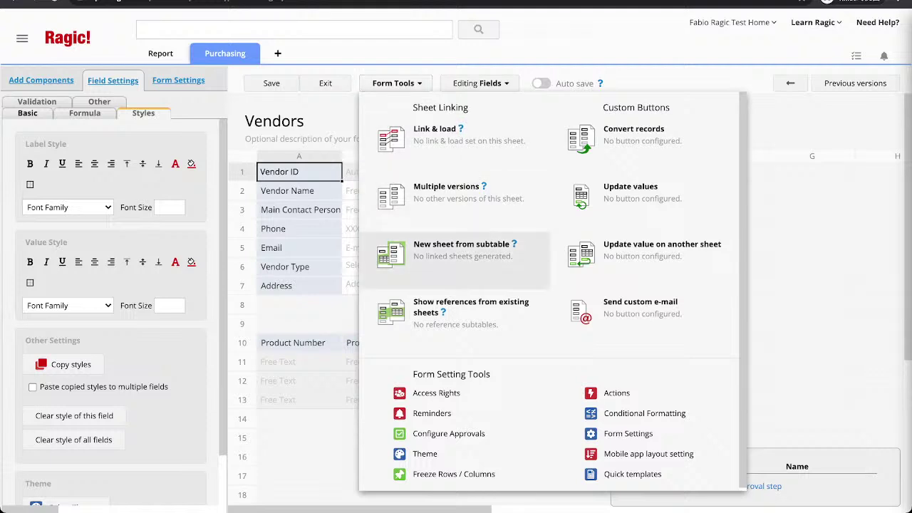
Create a new Product sheet from the Vendors product subtable.
click(461, 248)
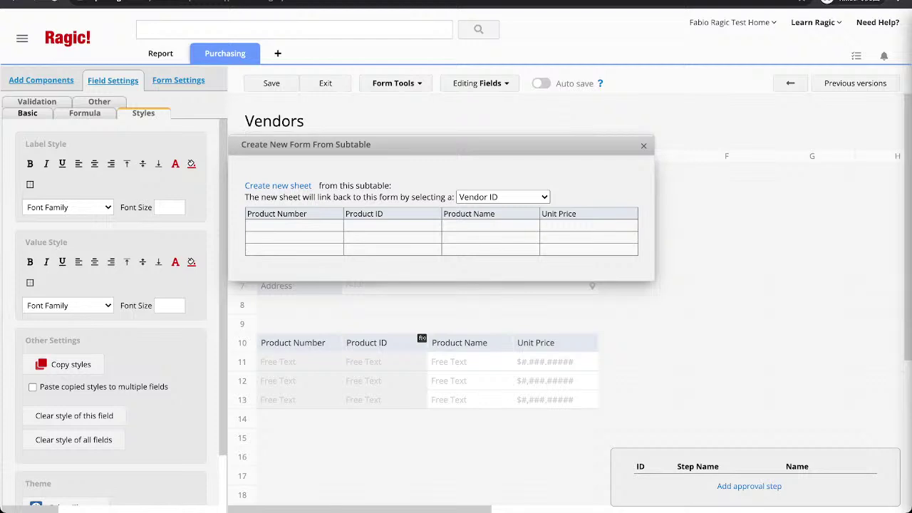
click(278, 185)
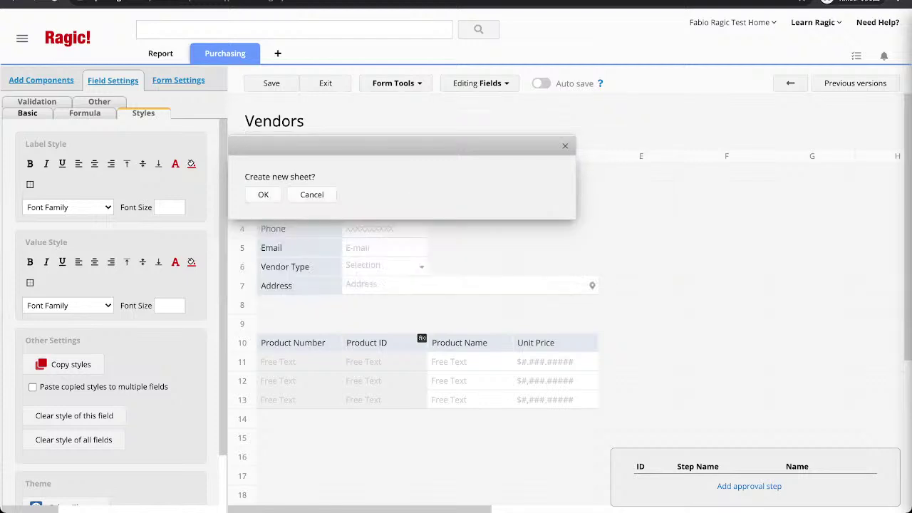
click(263, 193)
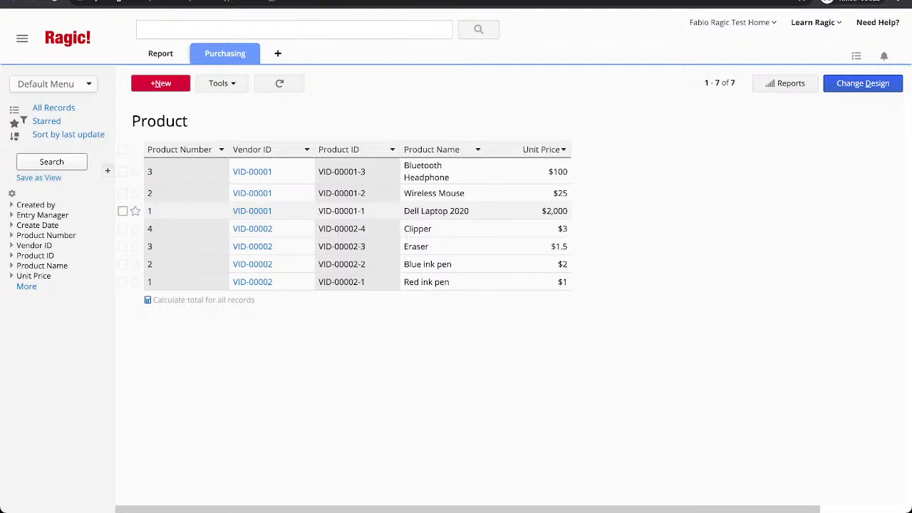
Open the Bluetooth Headphone record on the new Product sheet and enter its form design.
drag(132, 121, 166, 121)
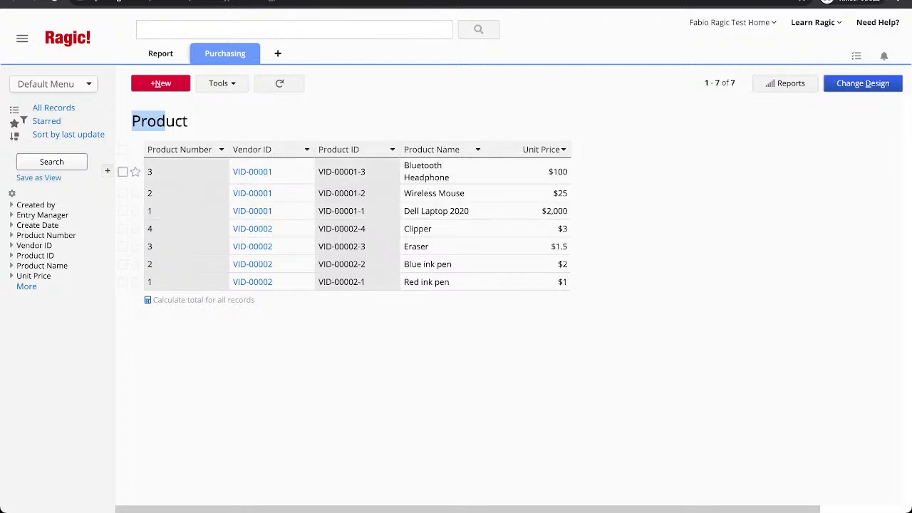
click(475, 172)
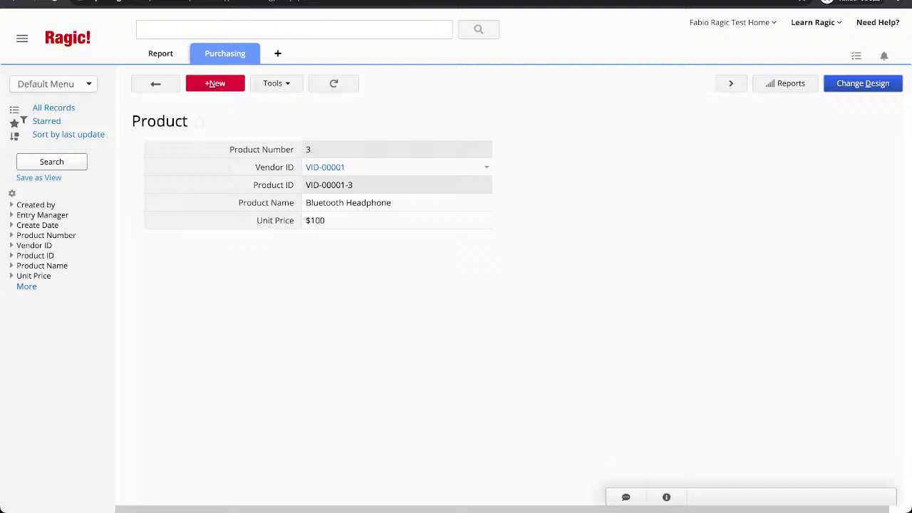
click(863, 83)
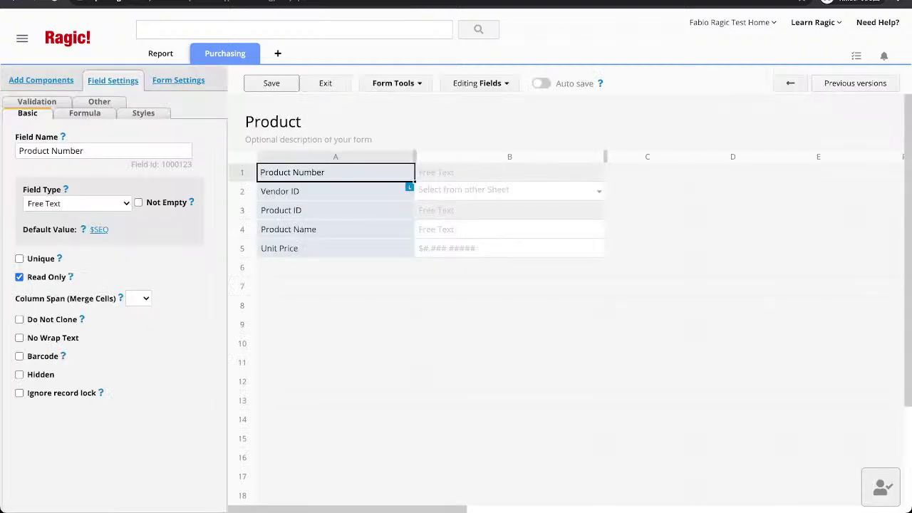
Narrow column A of the Product form and delete the Product Number field.
drag(415, 157, 355, 157)
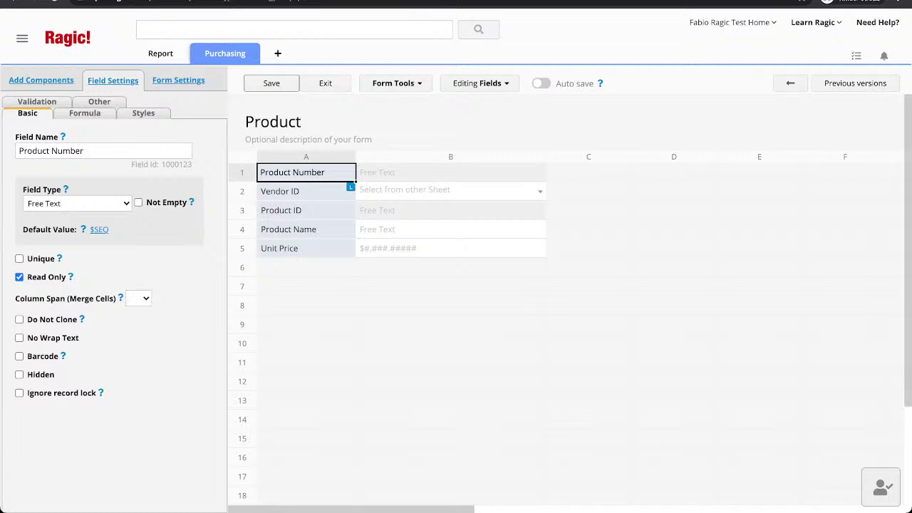
click(306, 210)
click(307, 173)
key(BackSpace)
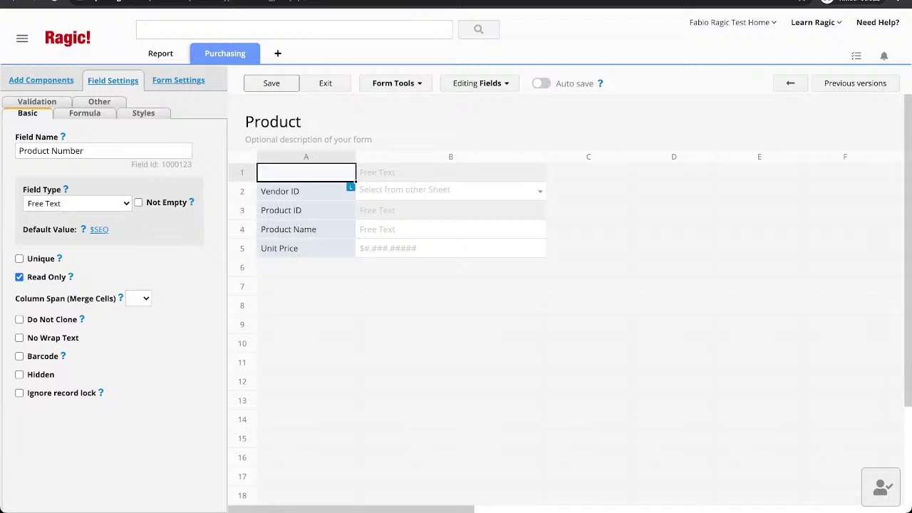
click(307, 325)
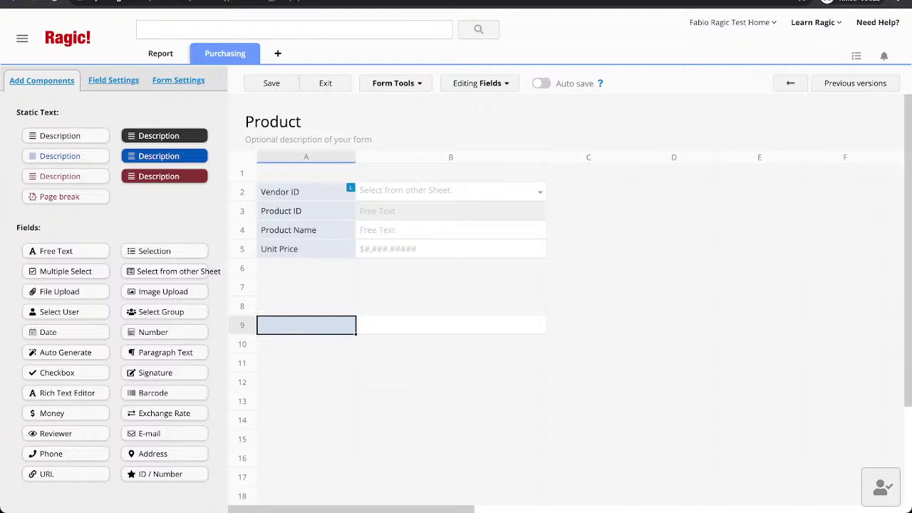
Link the Vendor Name field from the Vendors parent sheet into the Product form.
click(396, 84)
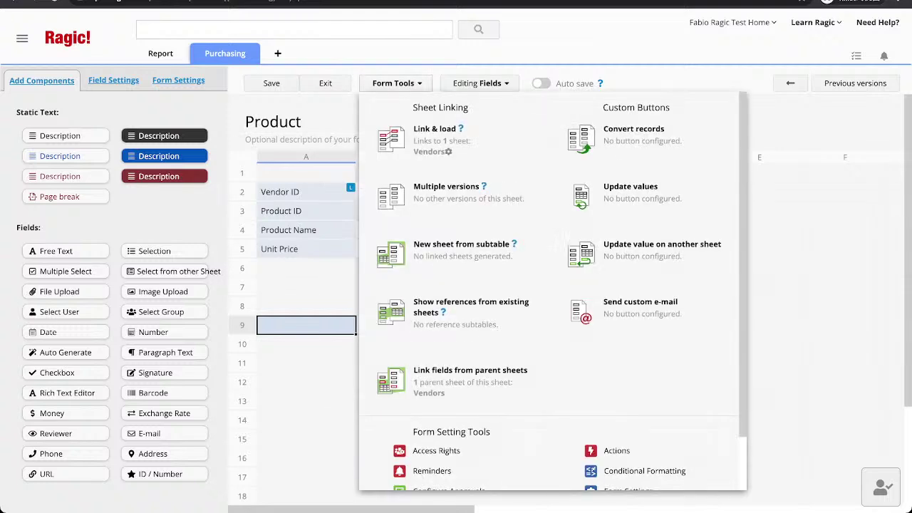
click(300, 162)
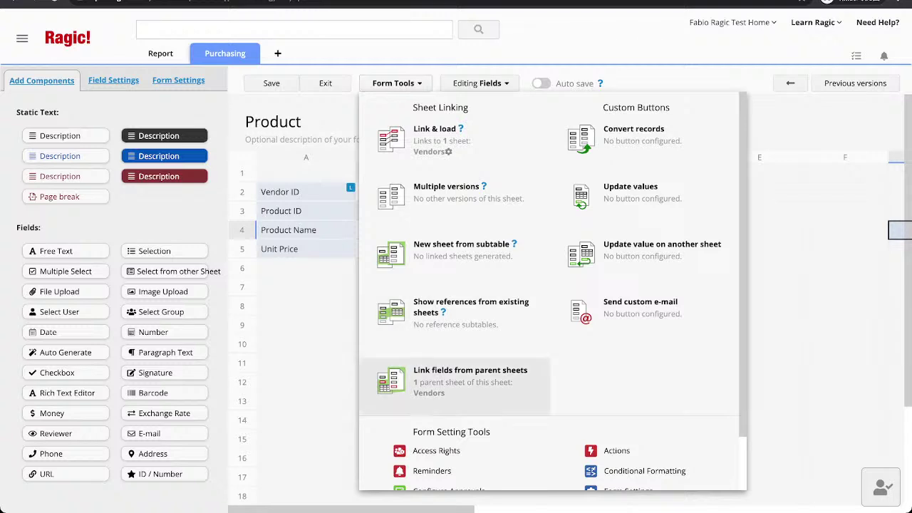
click(456, 381)
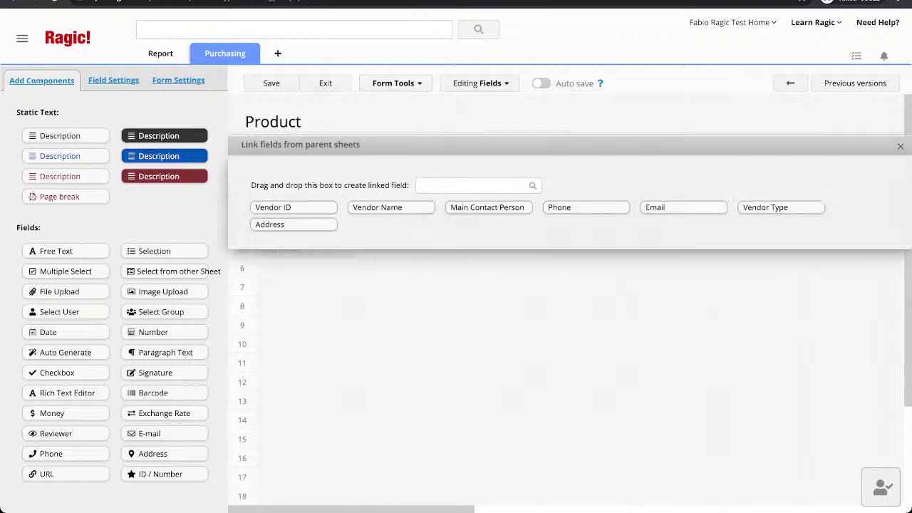
click(391, 208)
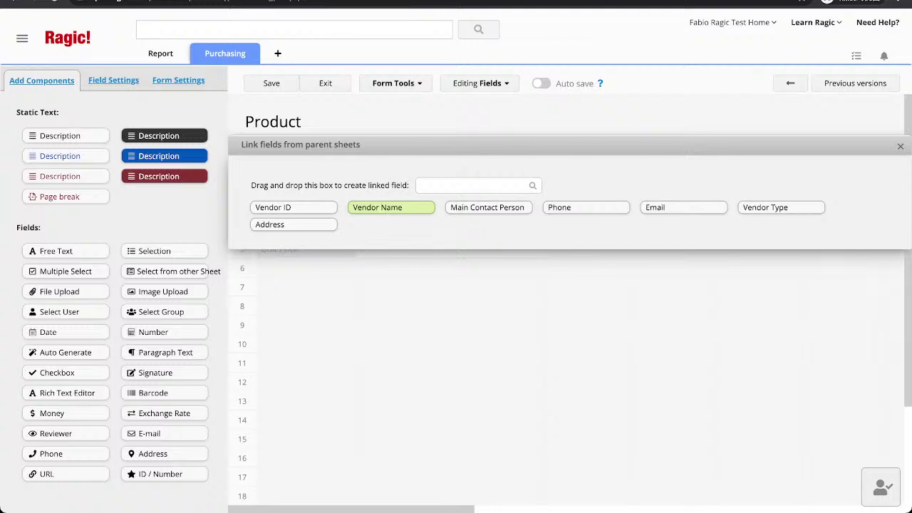
drag(391, 207, 311, 285)
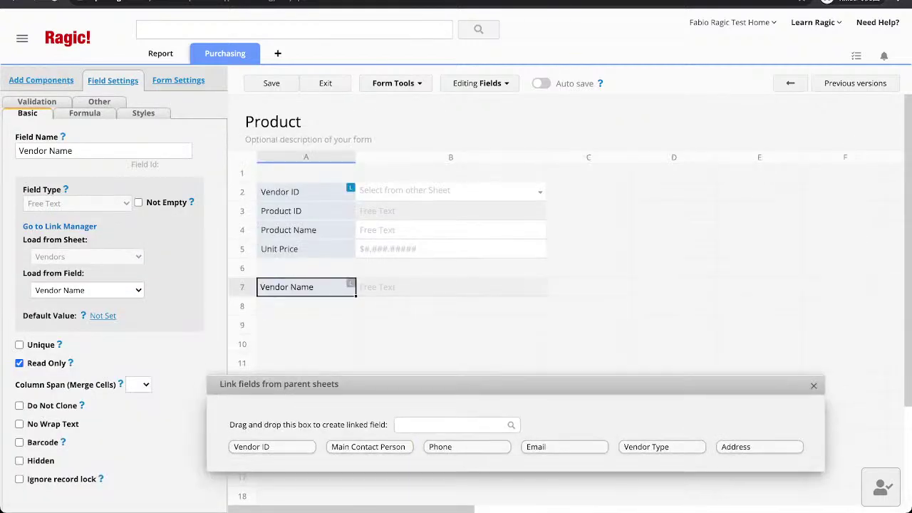
Put Vendor ID in row 1 and Vendor Name in row 2, then save and exit design.
drag(280, 191, 307, 172)
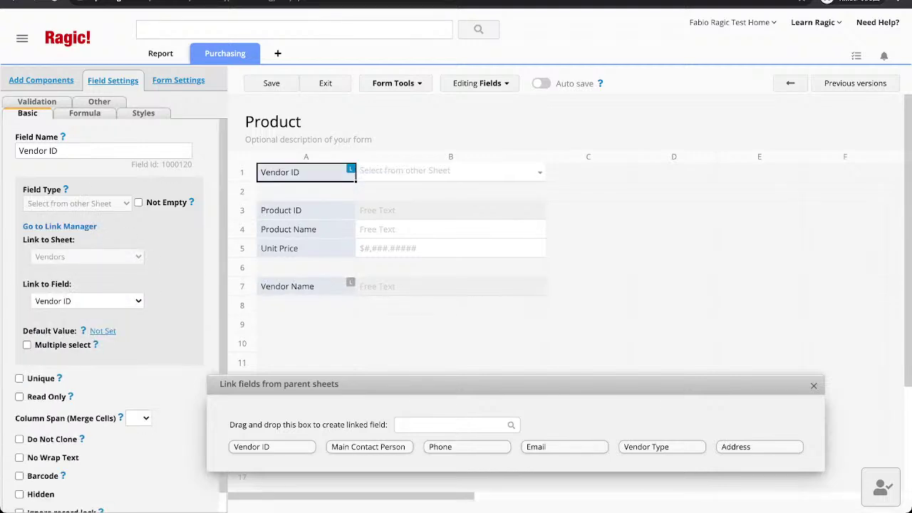
drag(287, 286, 306, 191)
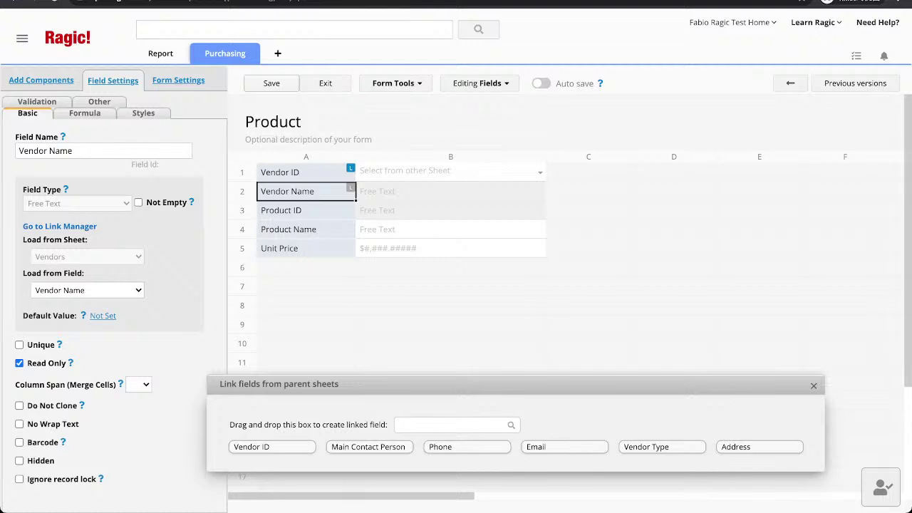
click(271, 83)
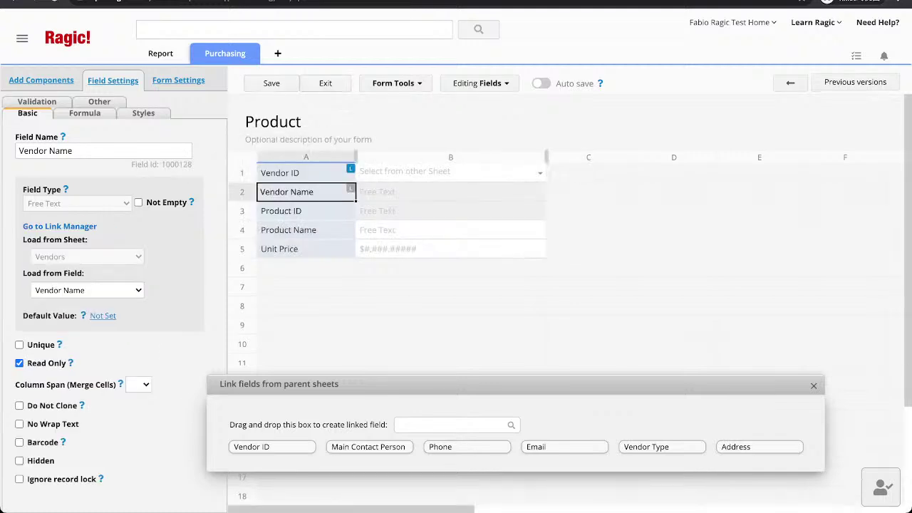
click(325, 83)
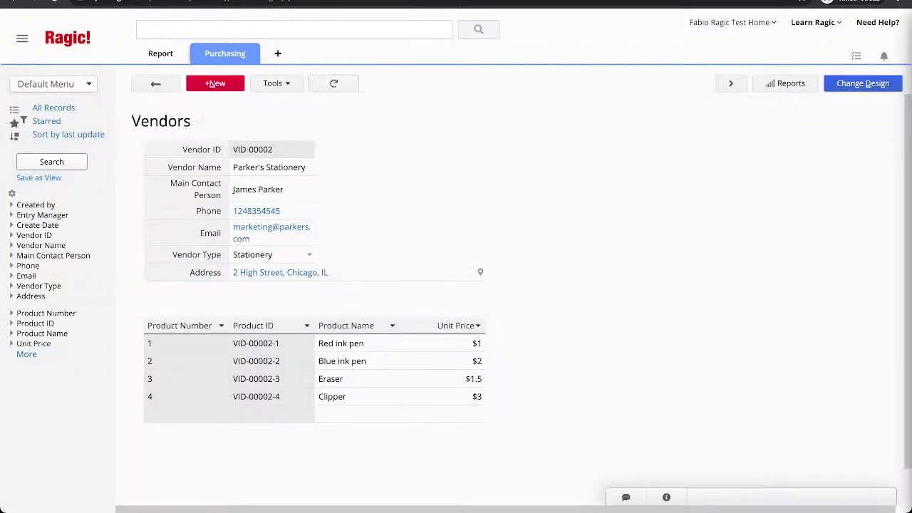
Append ' Computers' to vendor VID-00001's name, making it Marshall's Computers, and save.
click(730, 83)
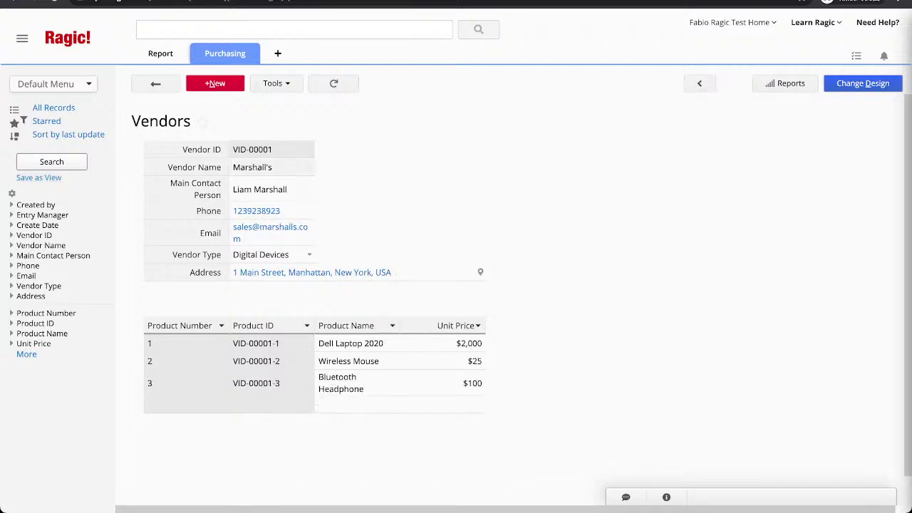
click(271, 167)
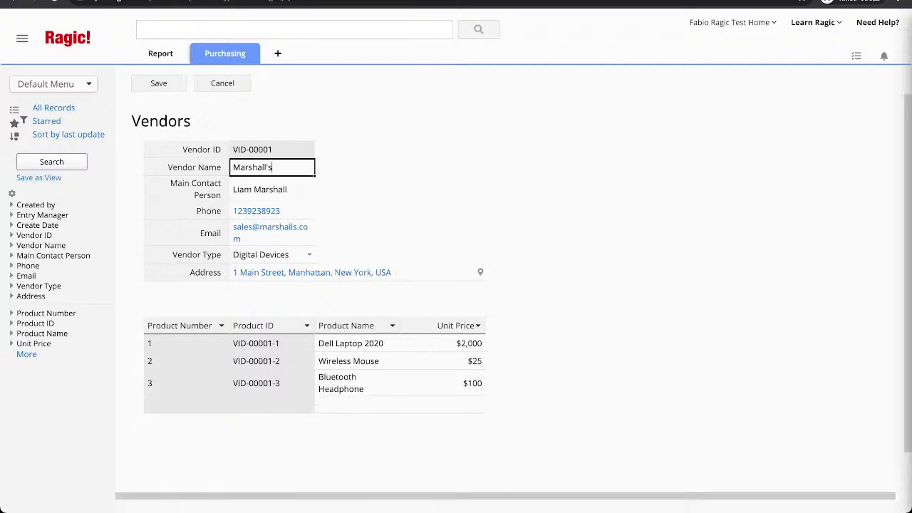
text(Computers)
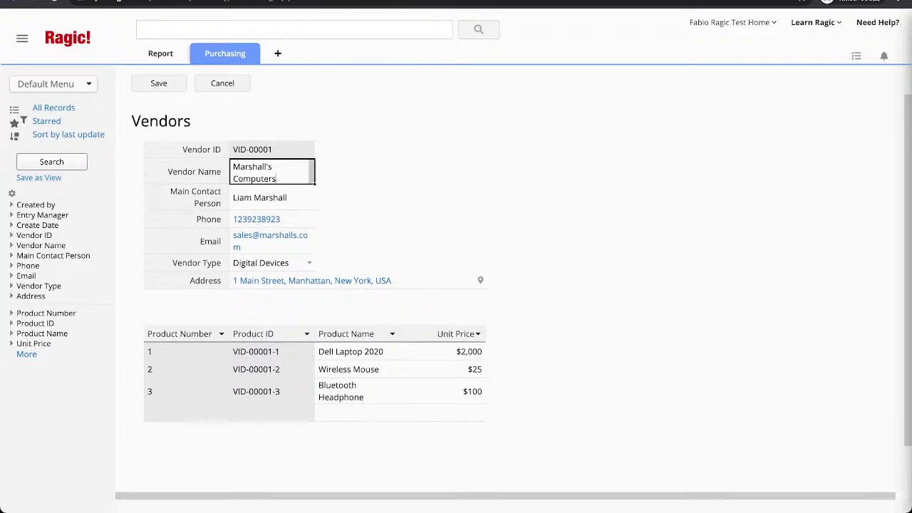
click(158, 83)
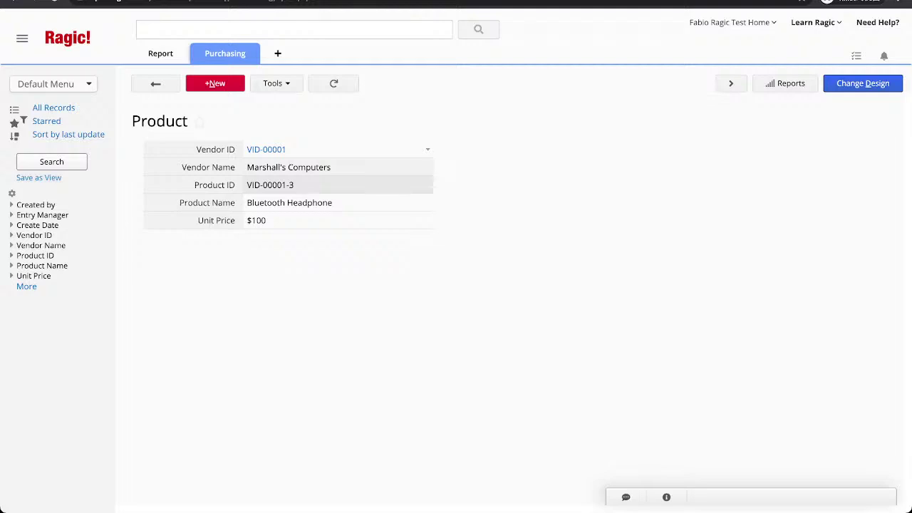
Add a Printer product at $40 unit price to vendor VID-00001 and save the record.
click(155, 83)
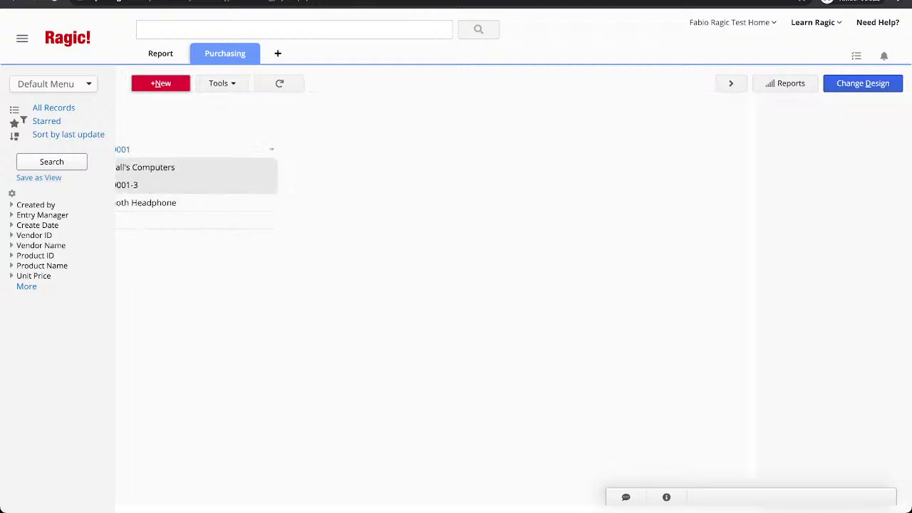
key(alt+Left)
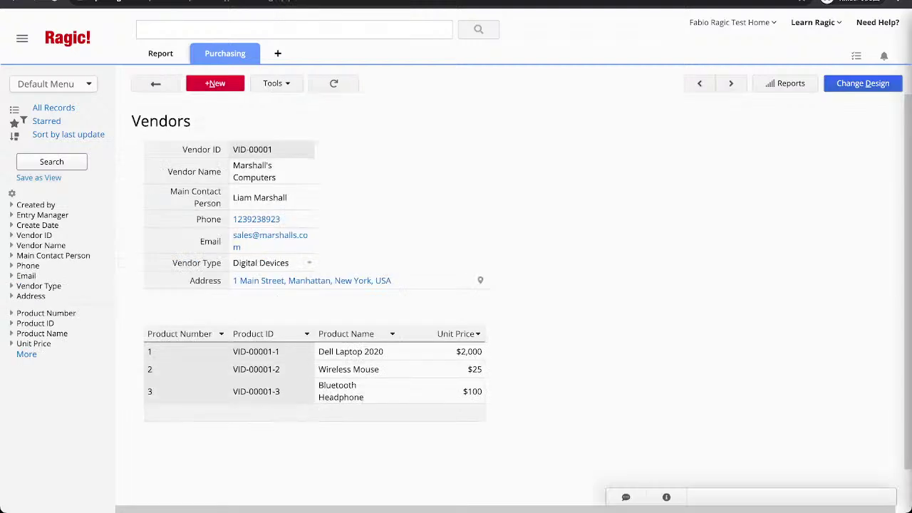
click(357, 414)
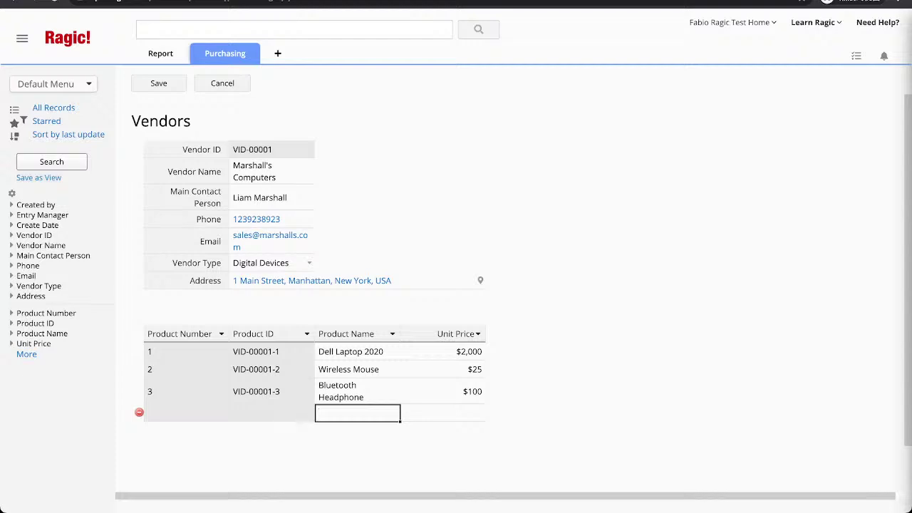
text(Printer)
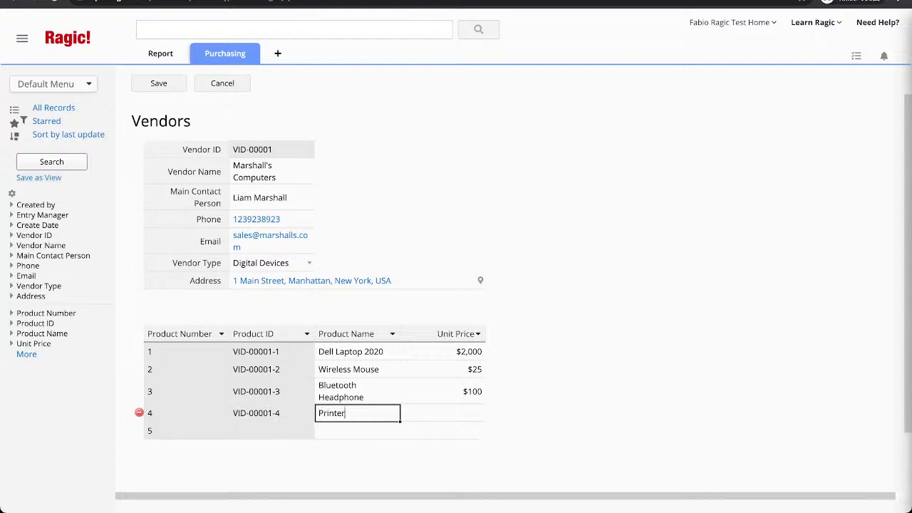
key(Tab)
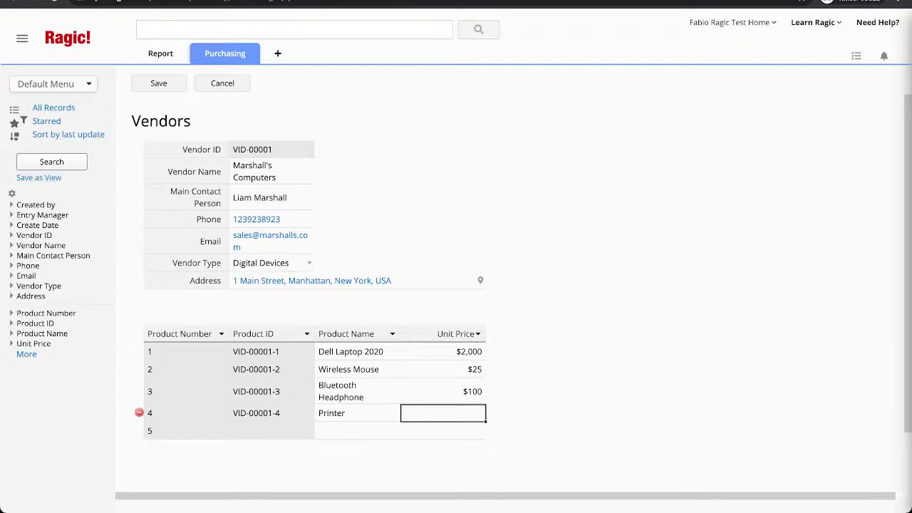
text(40)
click(444, 369)
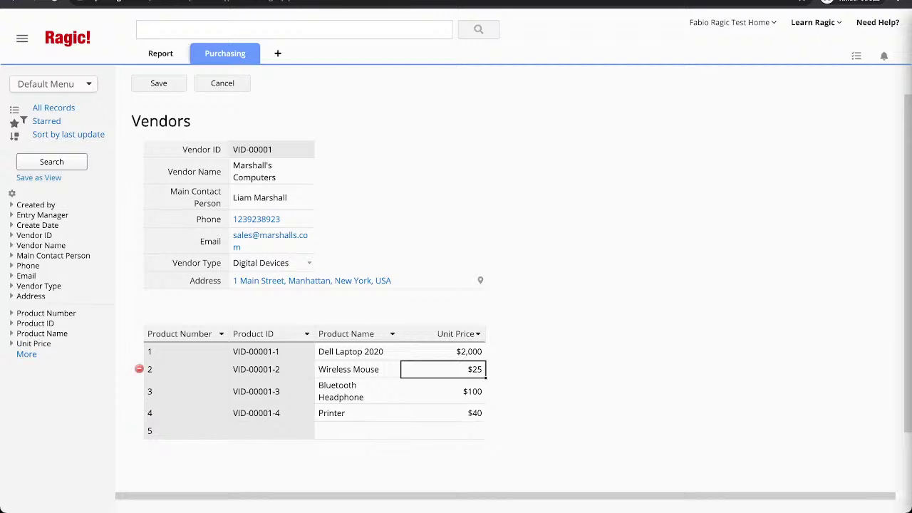
click(158, 83)
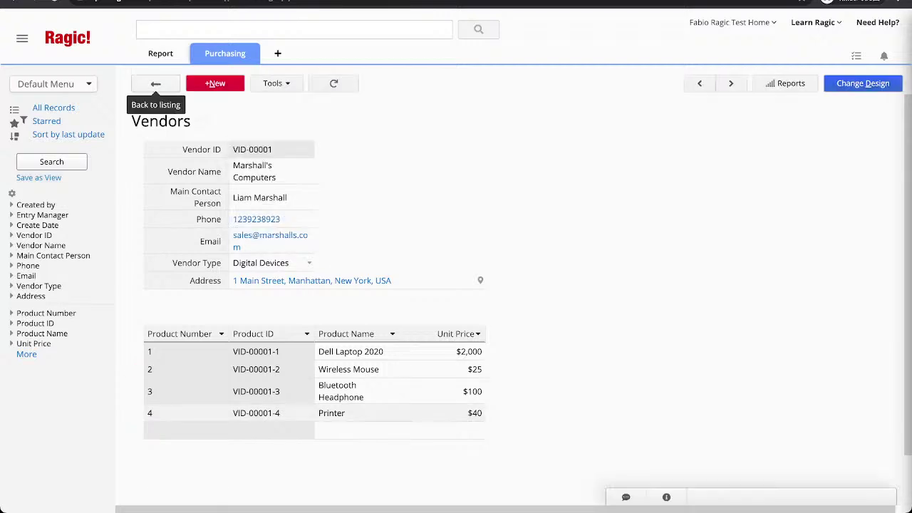
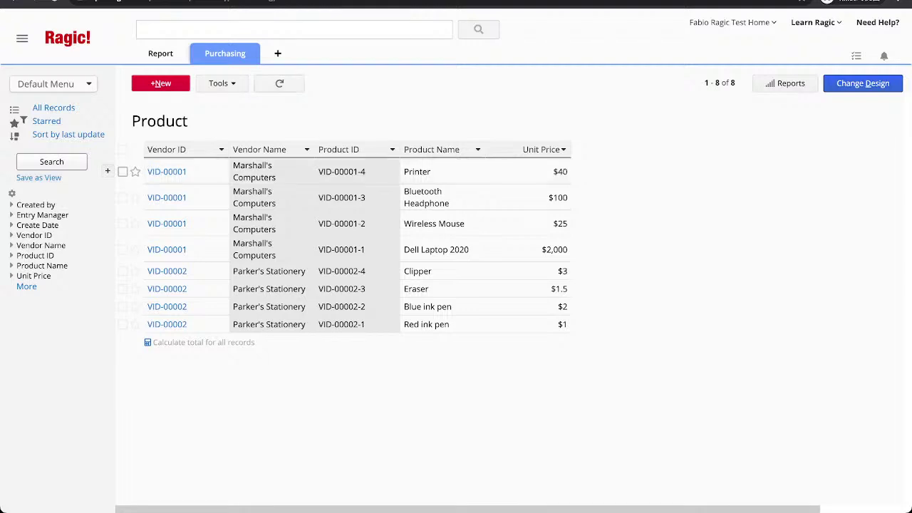
Create a new blank sheet named 'Purchase Requisition' in the Purchasing tab.
click(225, 54)
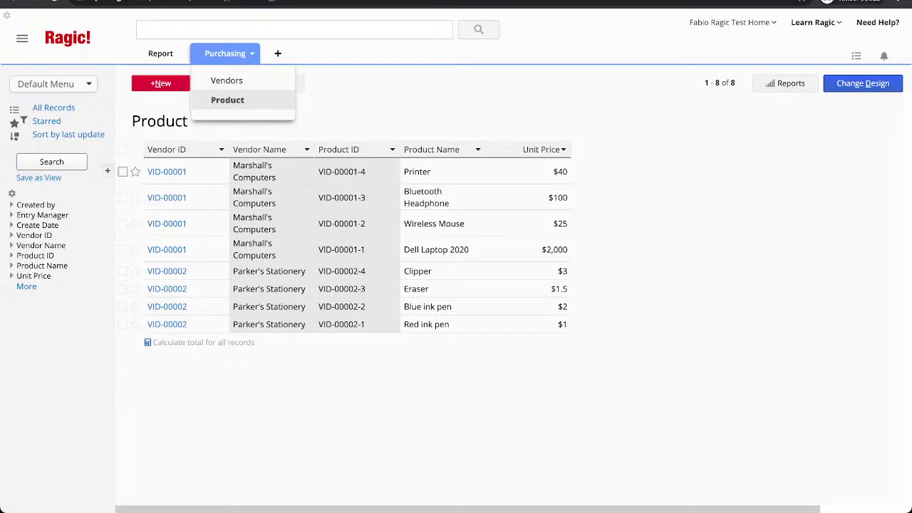
click(278, 54)
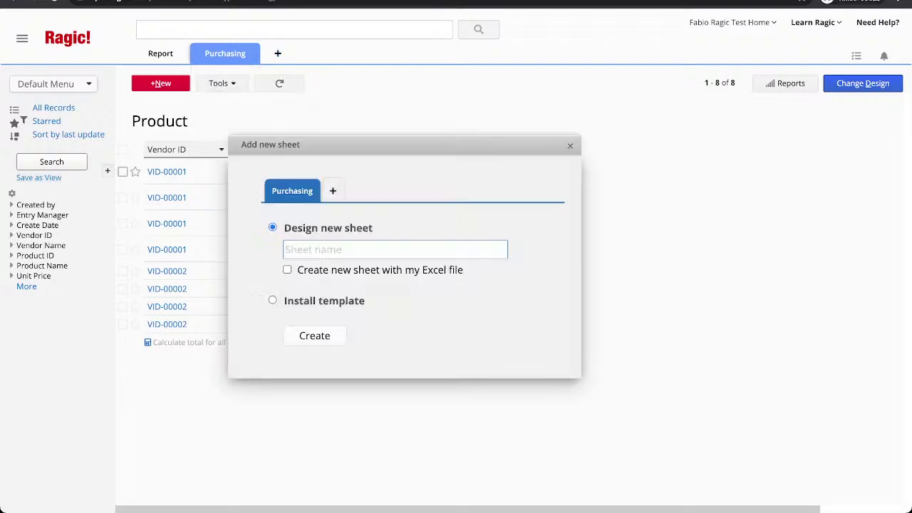
text(Purchase Requisition)
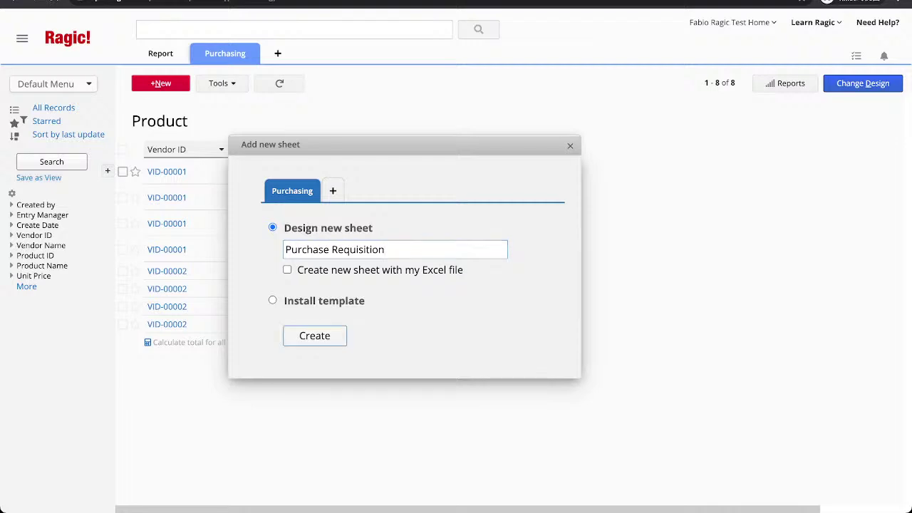
click(314, 335)
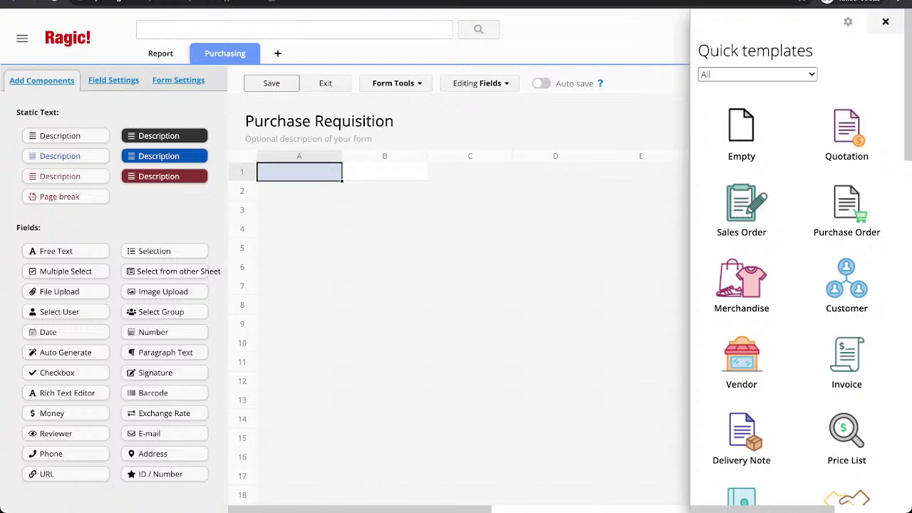
Add an auto-numbered Requistion ID field with the PRID- prefix in A1.
click(886, 21)
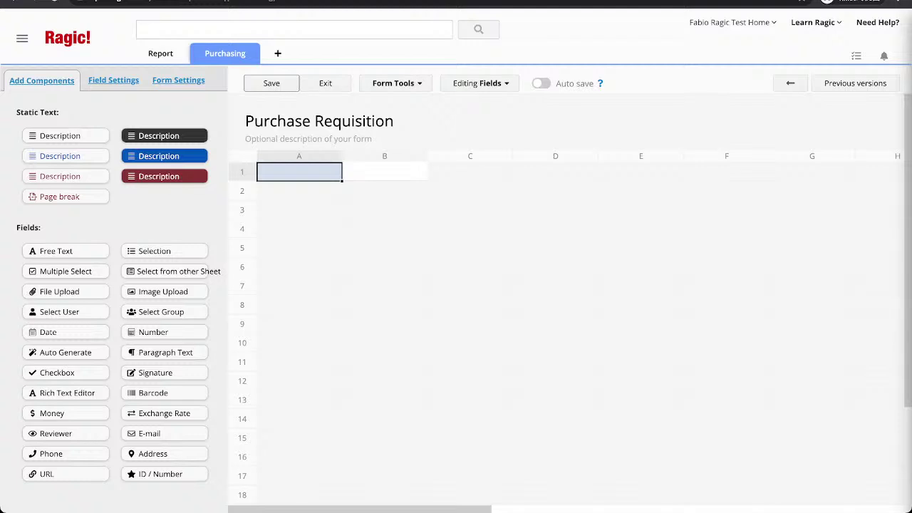
text(Req)
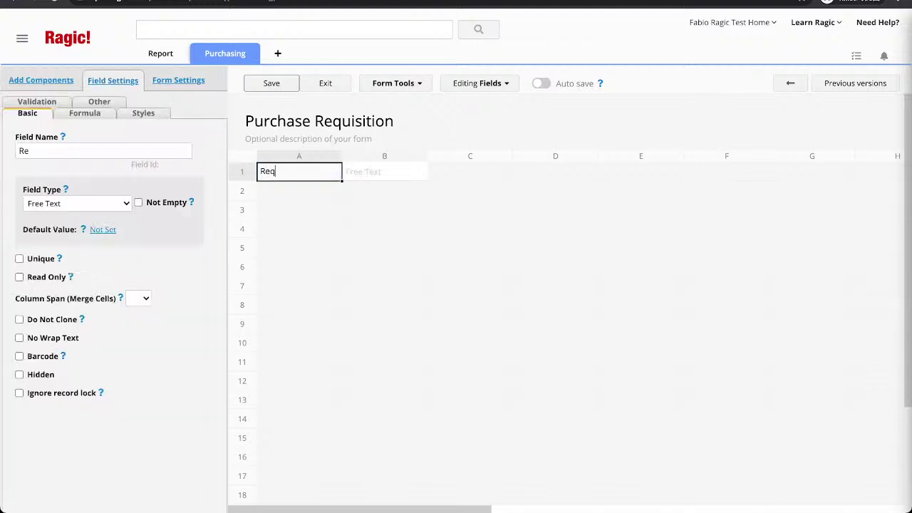
text(uistion ID)
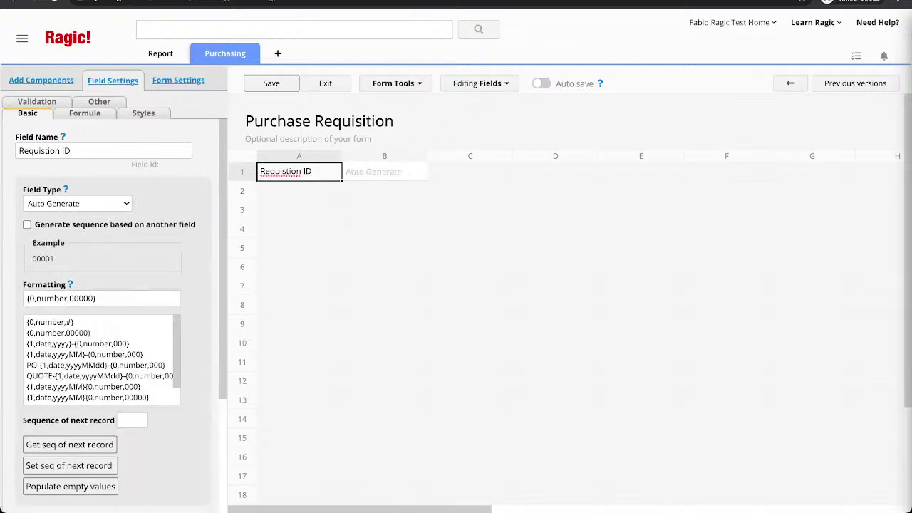
click(27, 297)
text(PRID)
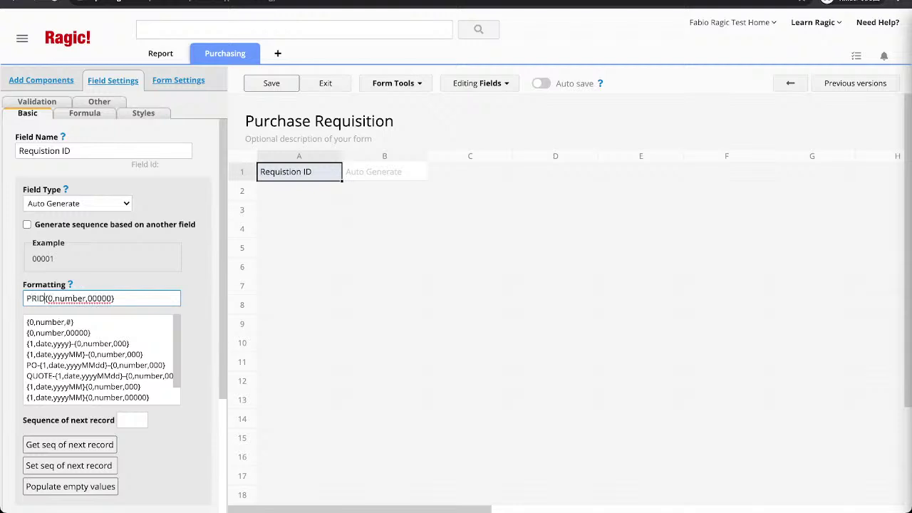
text(-)
click(299, 191)
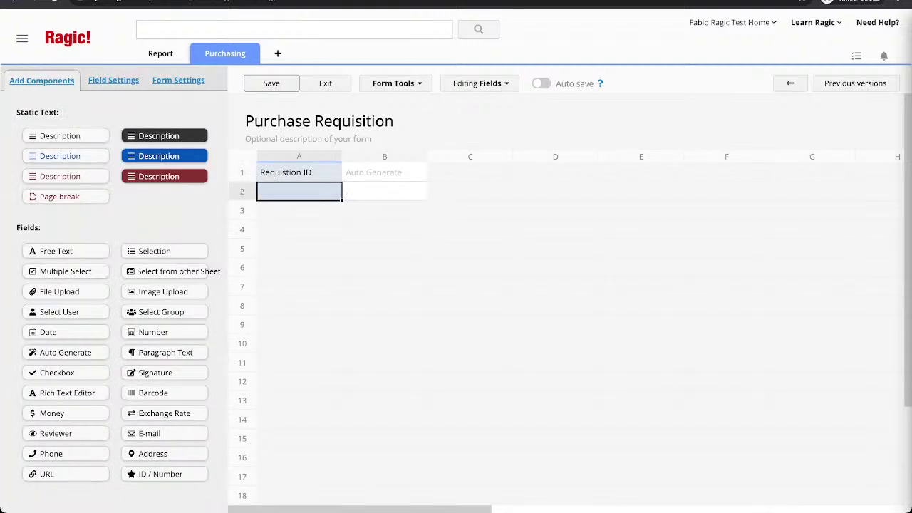
Add a Submitted Date field in A2, keeping the yyyy/MM/dd date format.
text(Submitte)
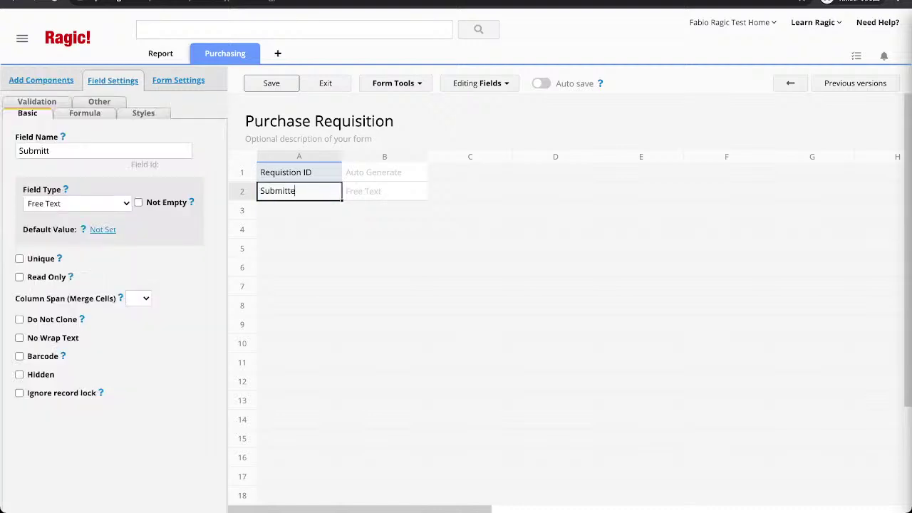
text(d Date)
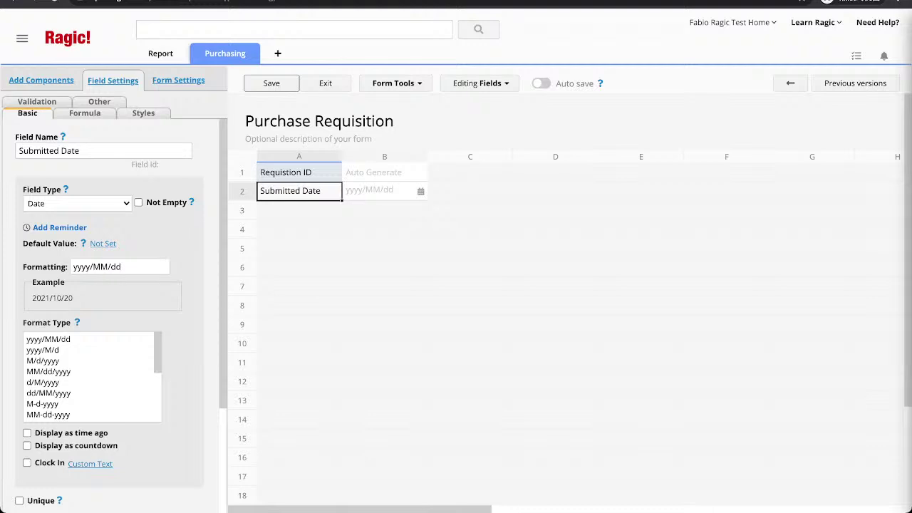
click(97, 267)
click(121, 267)
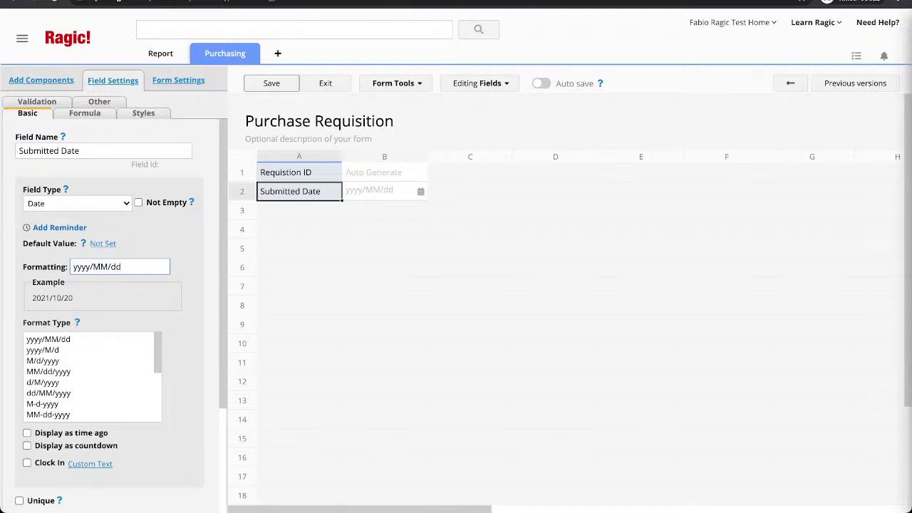
key(Return)
scroll(93, 376, down, 3)
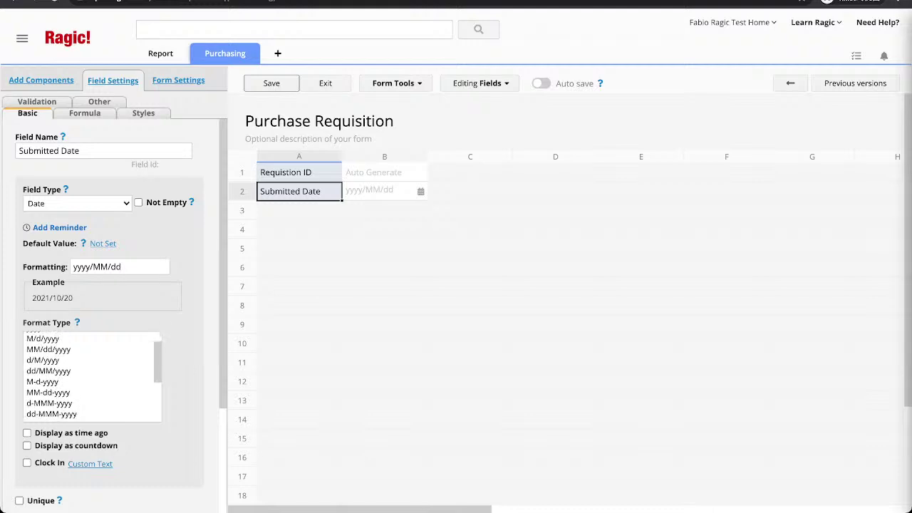
scroll(93, 377, down, 2)
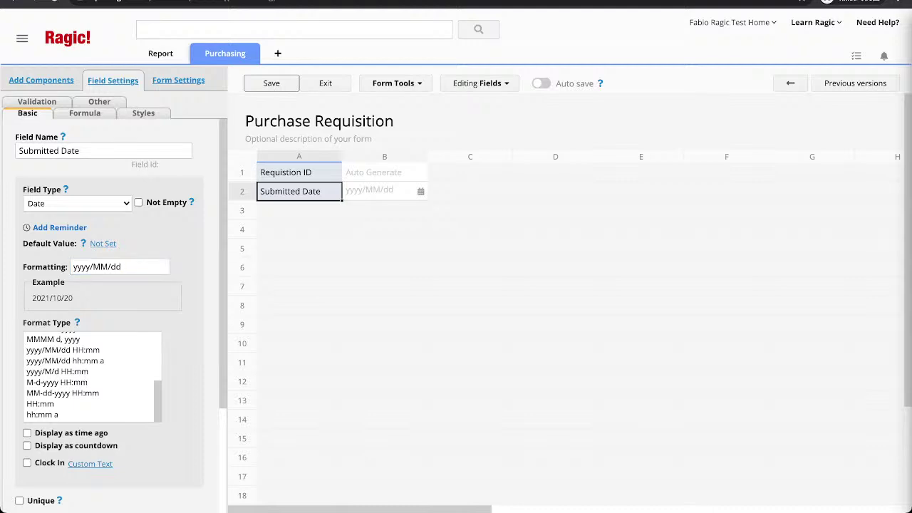
Add Submitter, Department, Email and Phone fields in A3–A6.
click(299, 211)
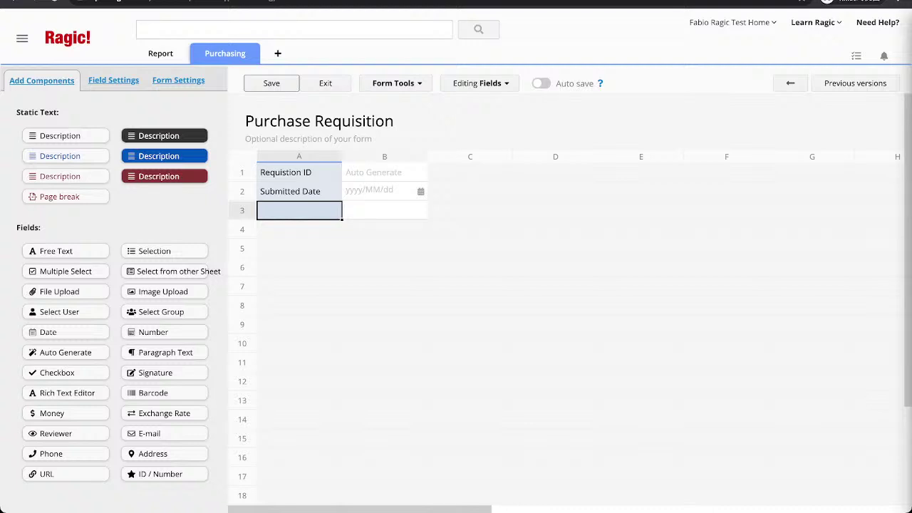
text(Submitter)
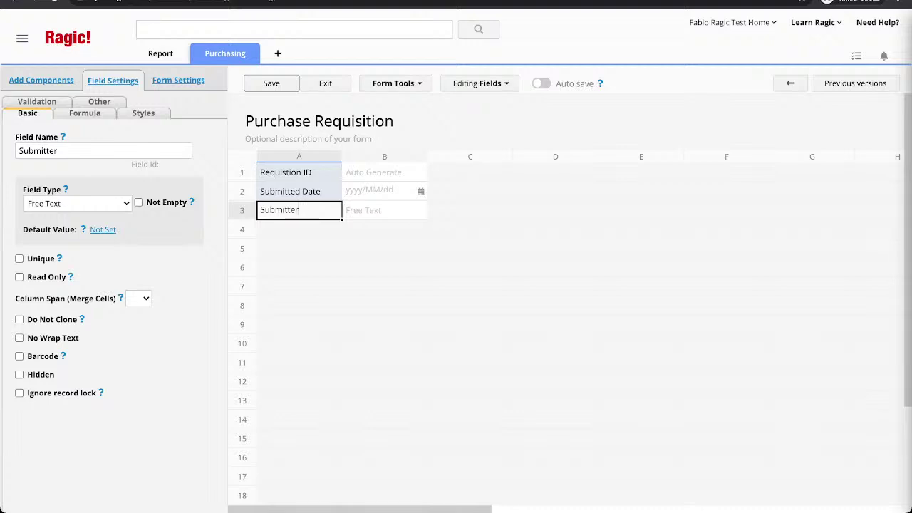
key(Return)
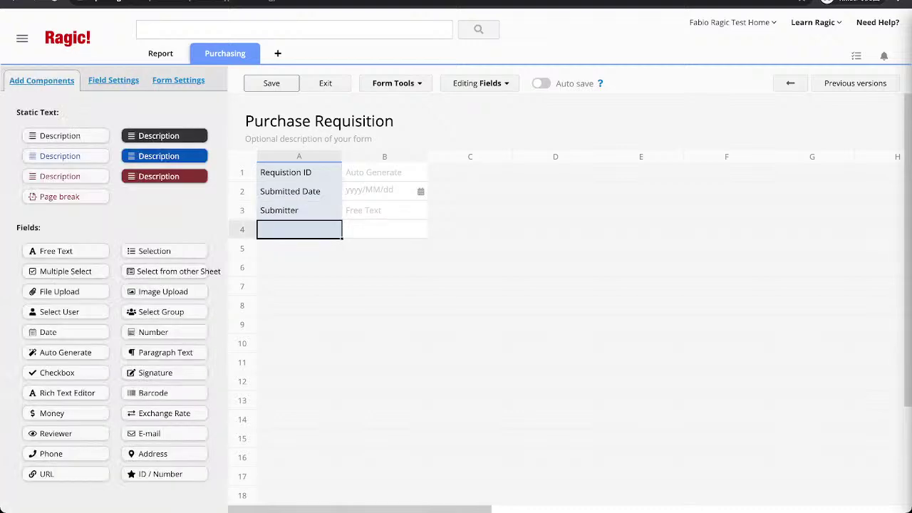
text(Department)
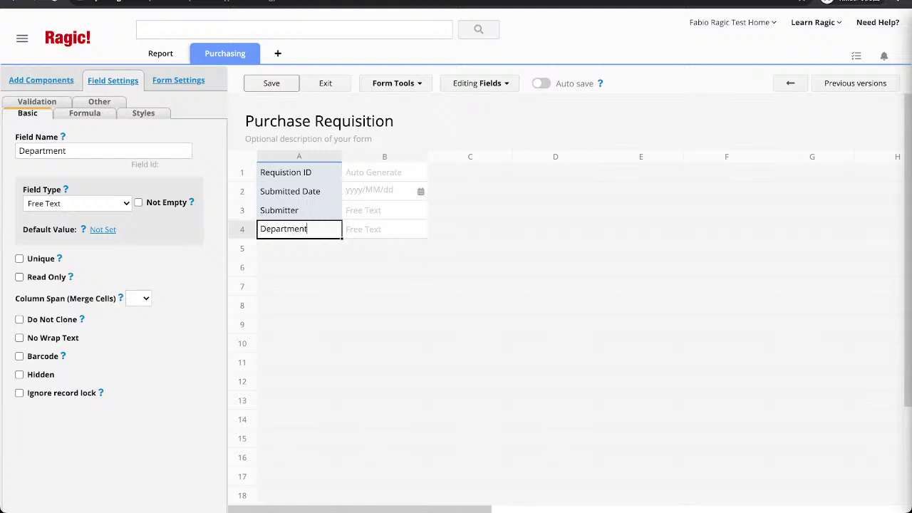
key(Return)
text(Email)
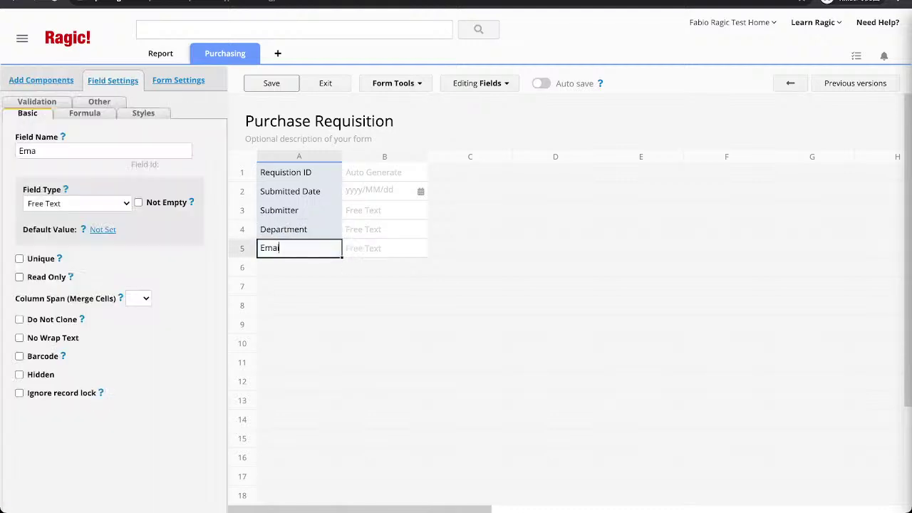
key(Return)
text(Phone)
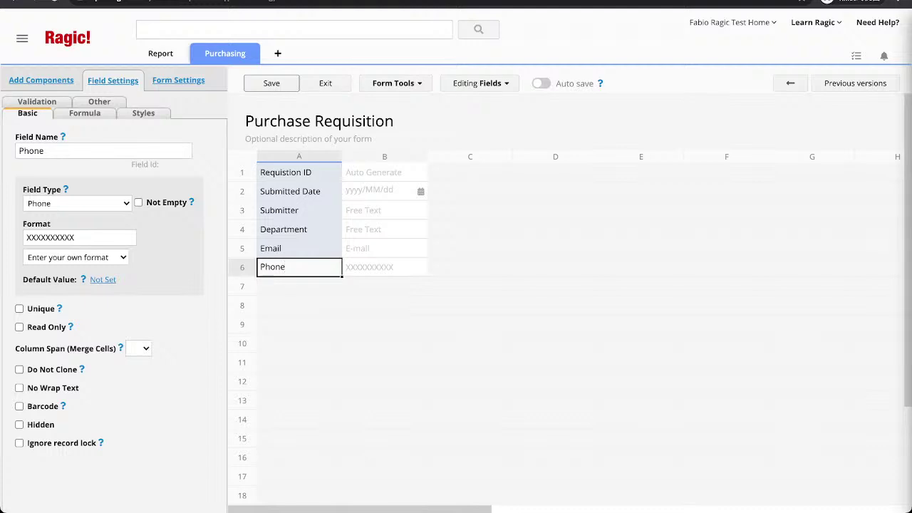
click(299, 305)
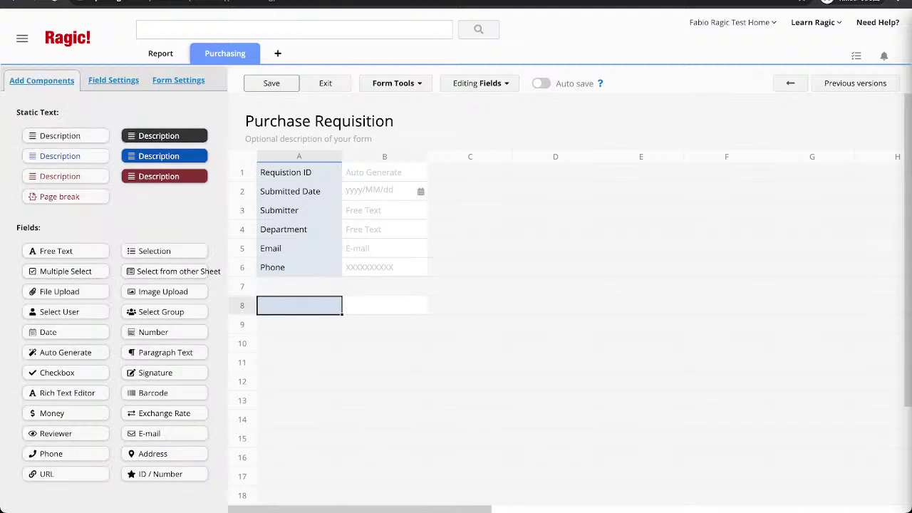
click(300, 229)
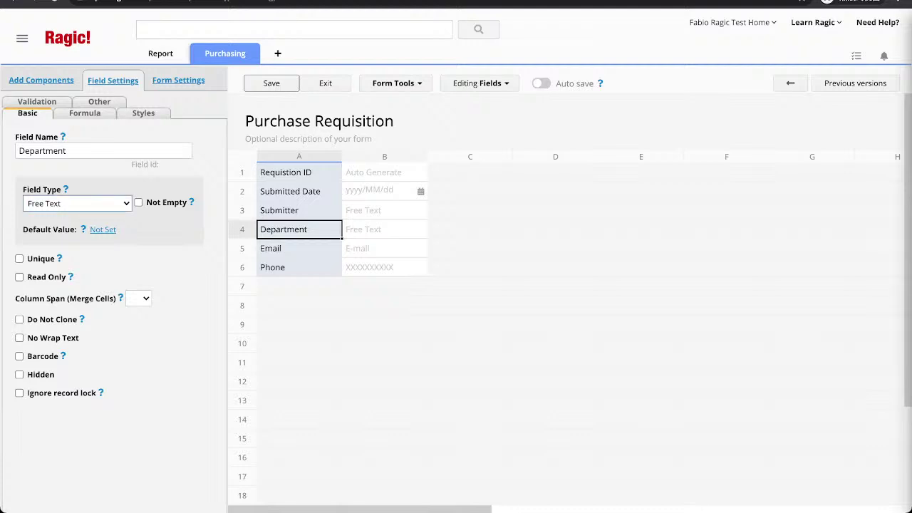
Give Department the choices Marketing, Sales, Human Resources, Accounting, Management and It.
text(s)
text(M)
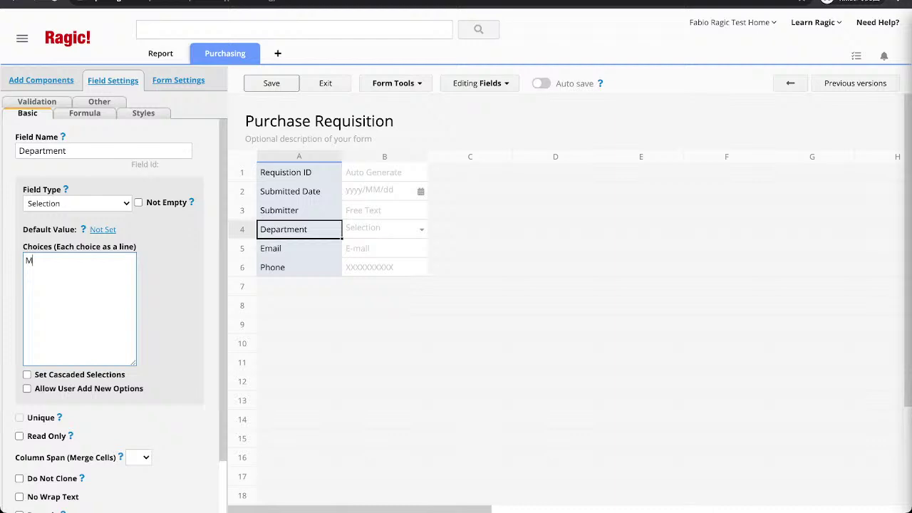
key(BackSpace)
text(Marketing)
key(Return)
text(Sales)
key(Return)
text(Human Resources)
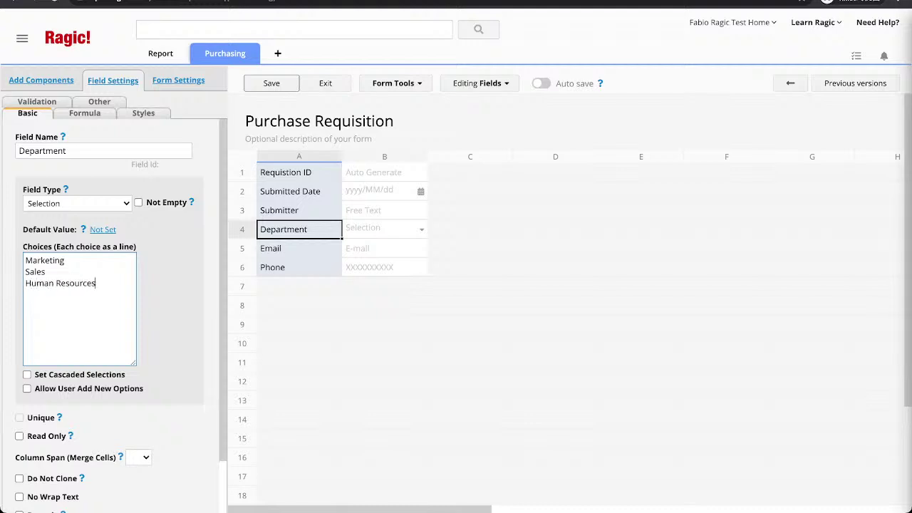
key(Return)
text(Accounting)
key(Return)
text(Management)
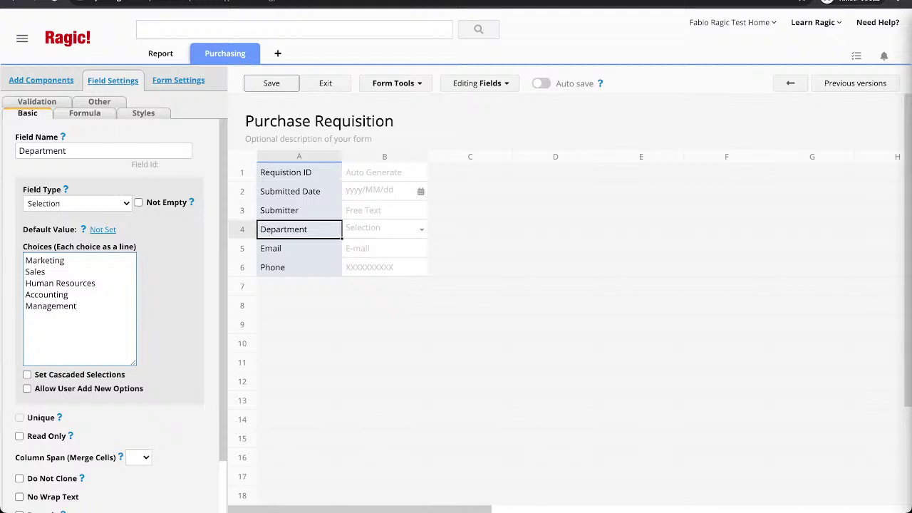
key(Return)
text(It)
click(300, 325)
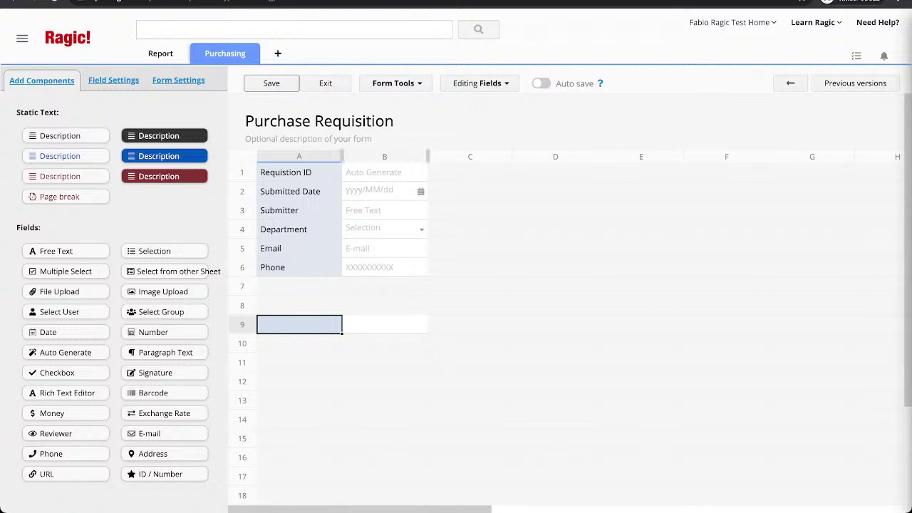
Link a Product ID field to the Product sheet, loading Product Name and Unit Price beside it.
click(397, 82)
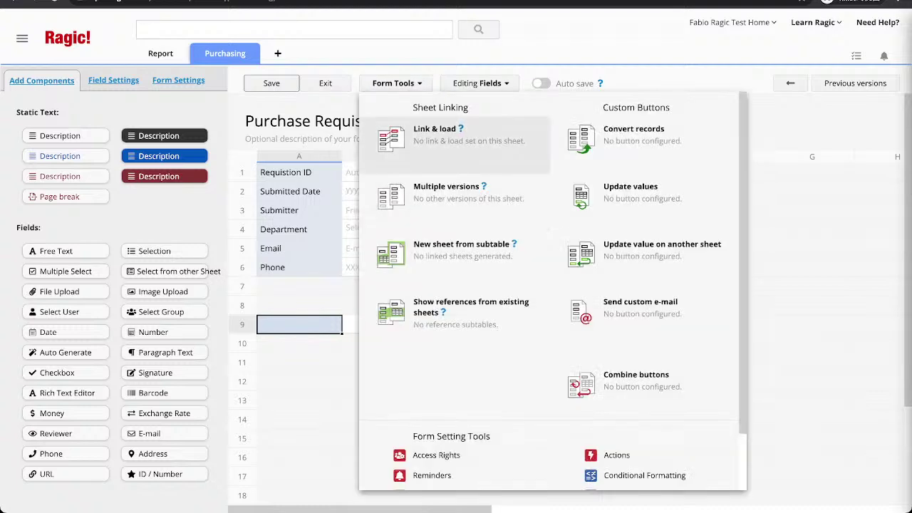
click(435, 132)
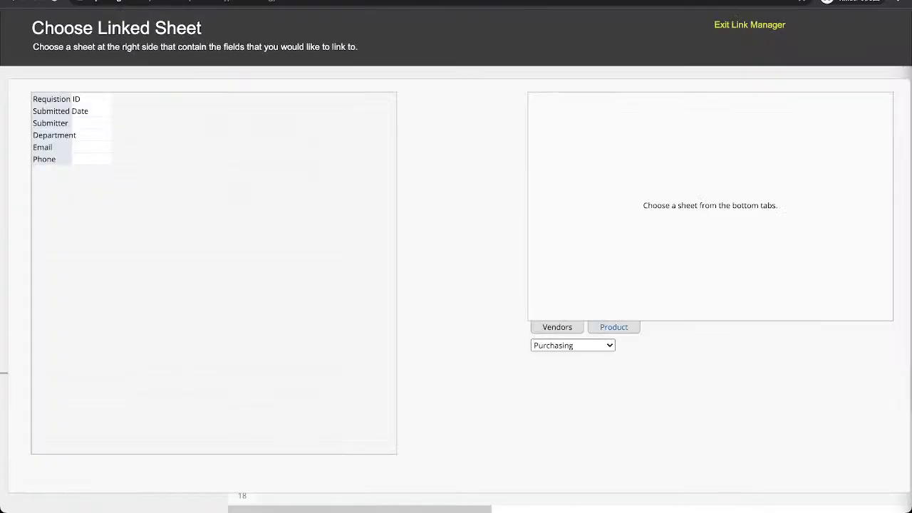
click(614, 327)
click(548, 123)
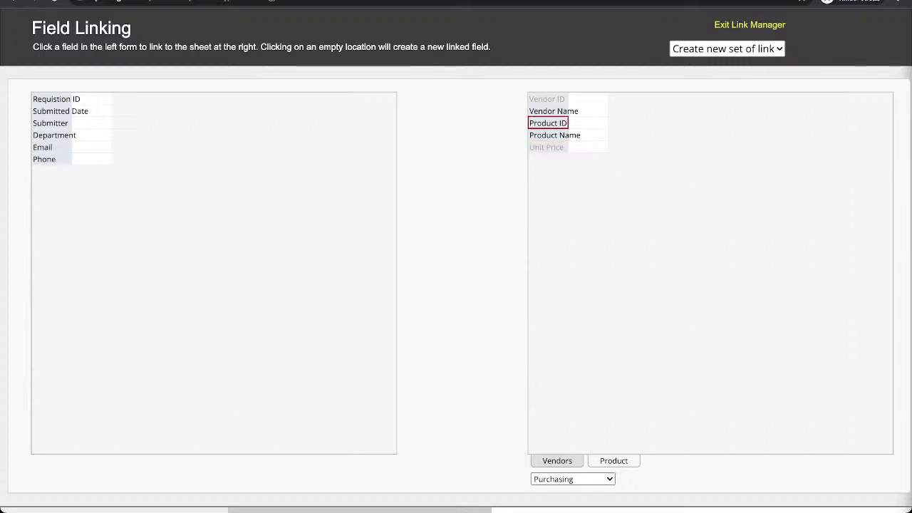
click(52, 194)
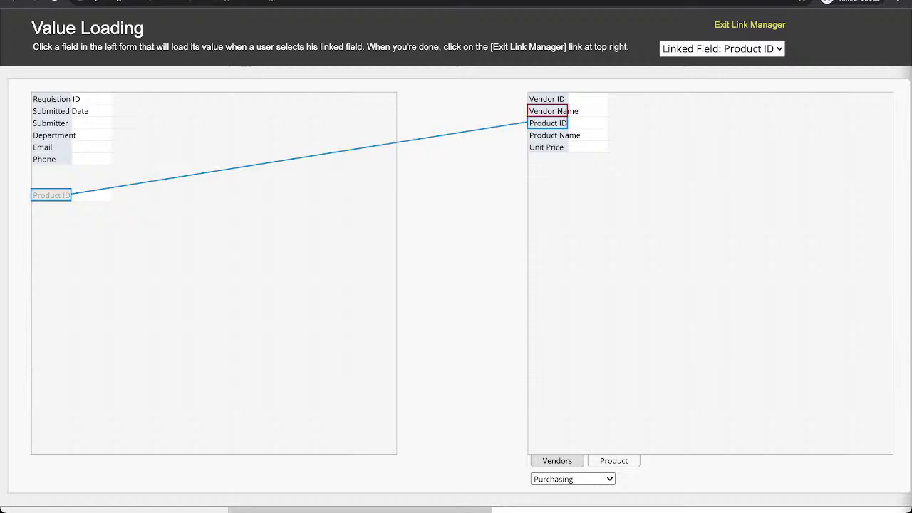
drag(555, 134, 90, 195)
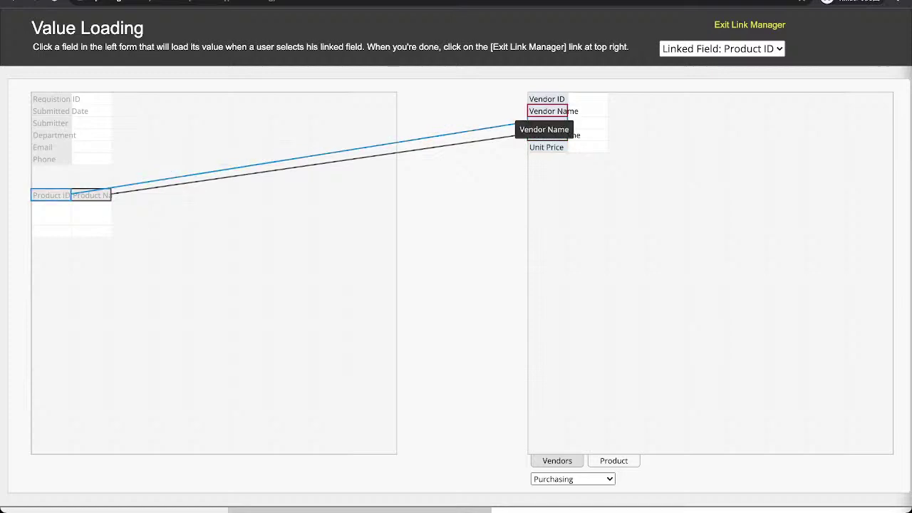
drag(547, 146, 131, 195)
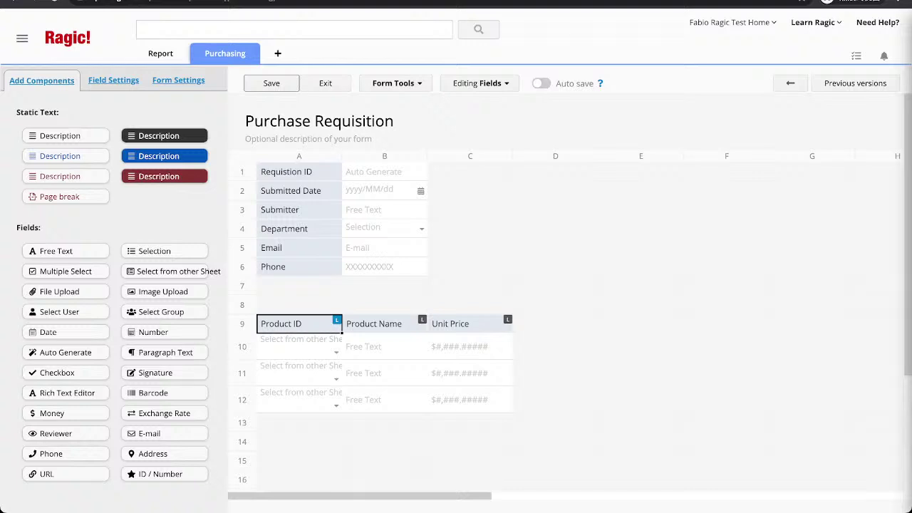
Add a Quantity column to the subtable after Unit Price.
click(374, 324)
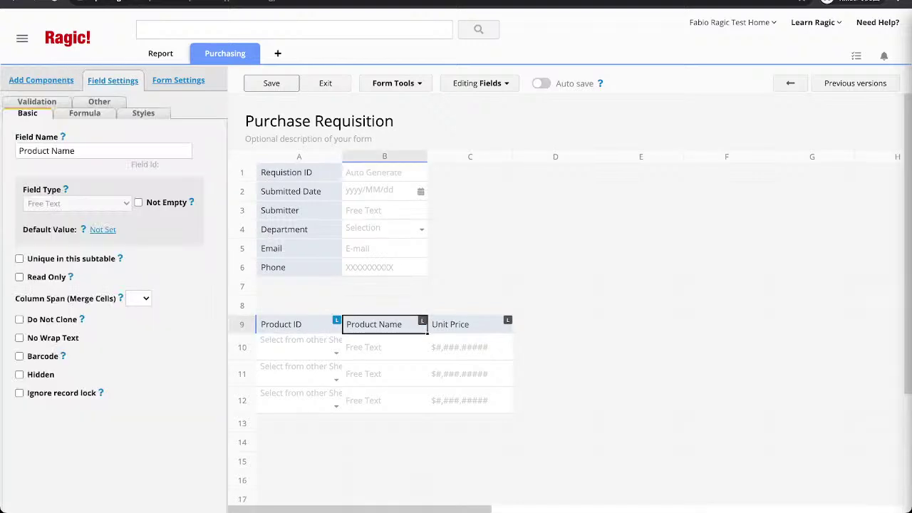
click(450, 324)
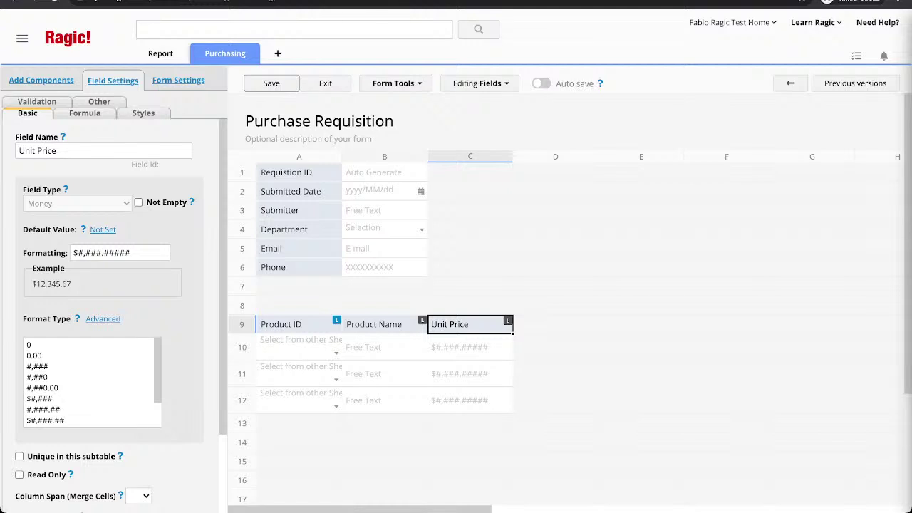
click(556, 324)
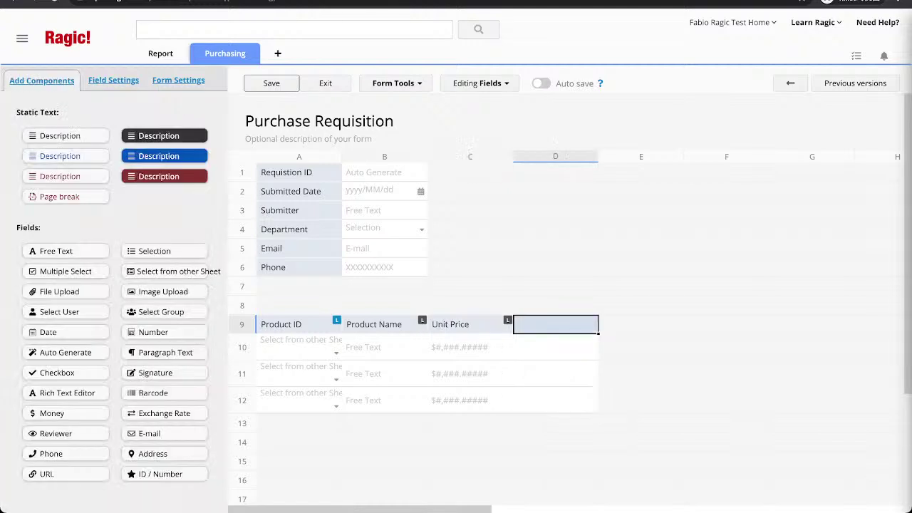
text(Qua)
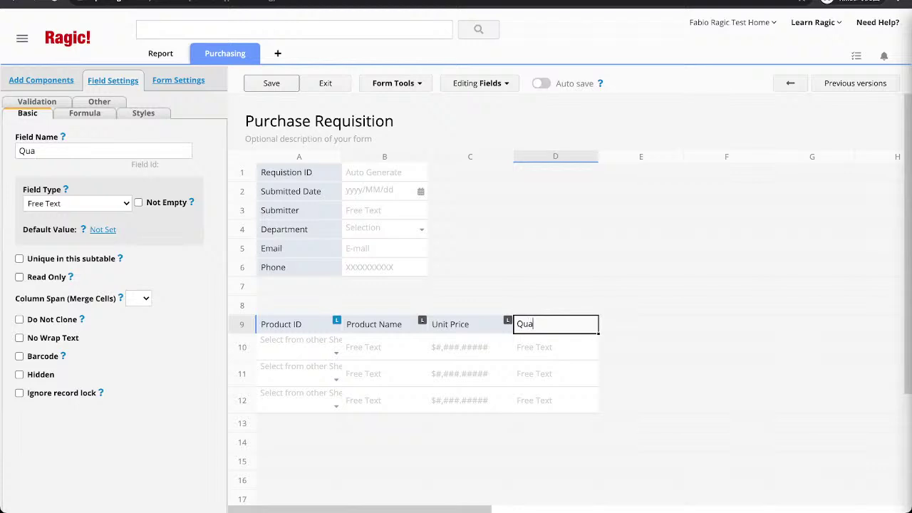
text(ntity)
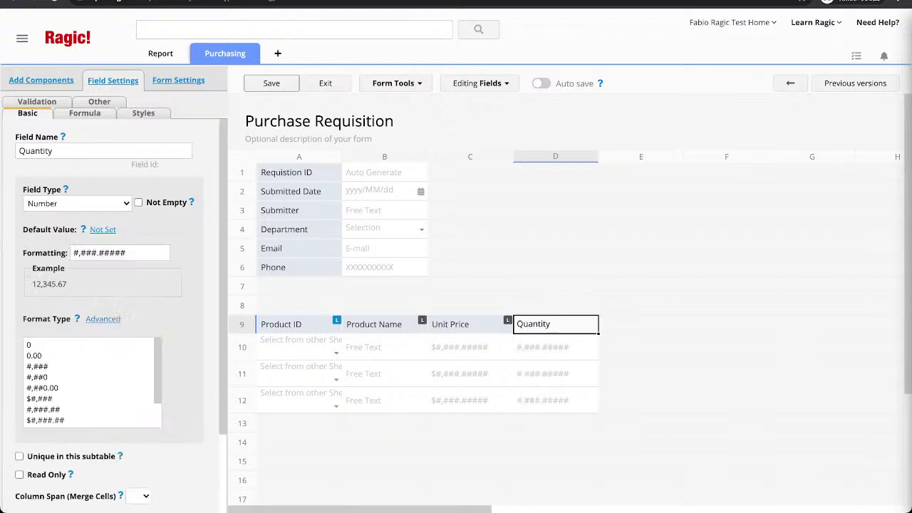
Add Discount and Price columns, making Discount a Percentage field.
click(641, 324)
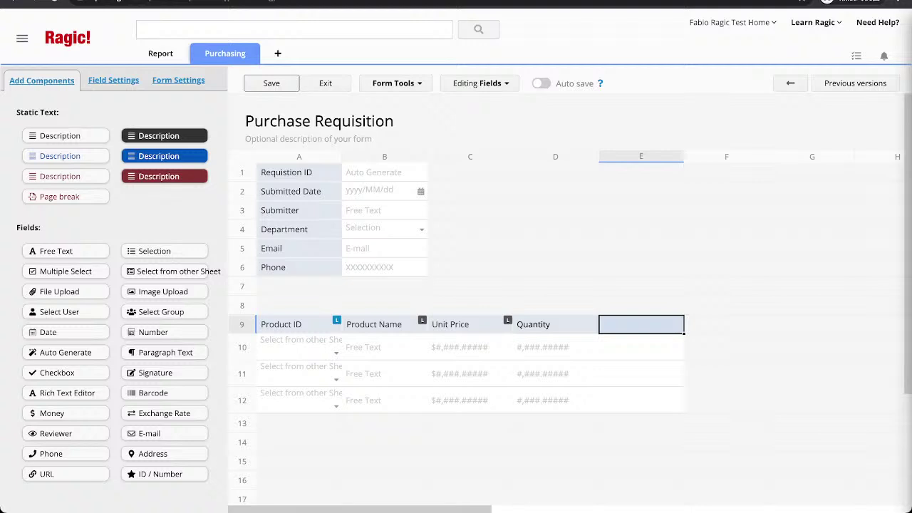
text(Pr)
key(BackSpace)
key(BackSpace)
text(Di)
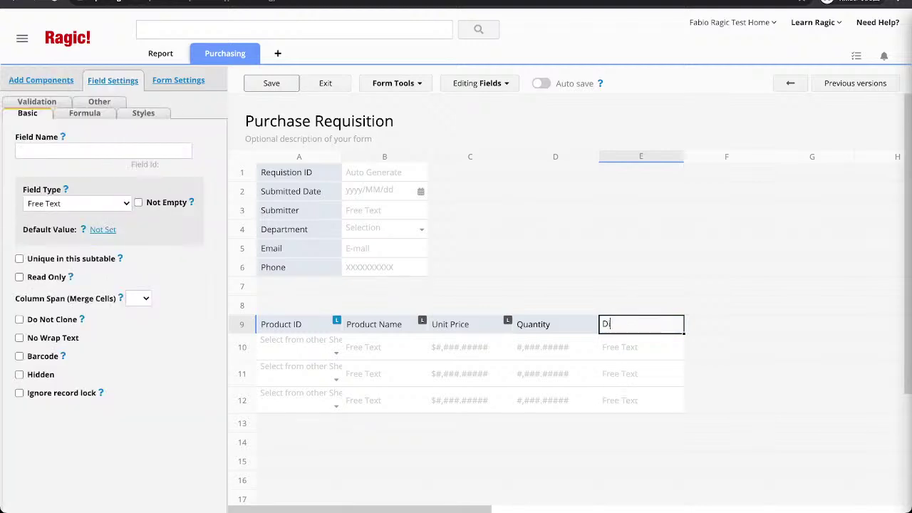
text(scount)
key(Tab)
text(Price)
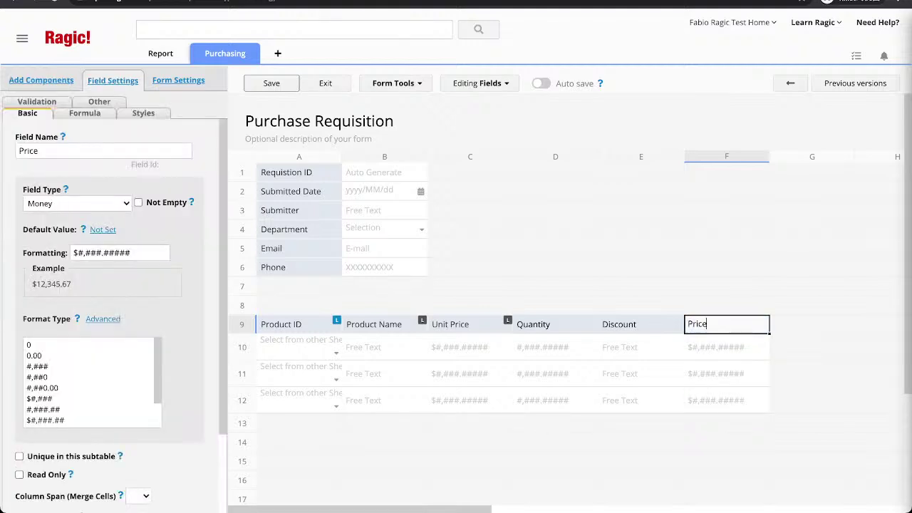
click(641, 423)
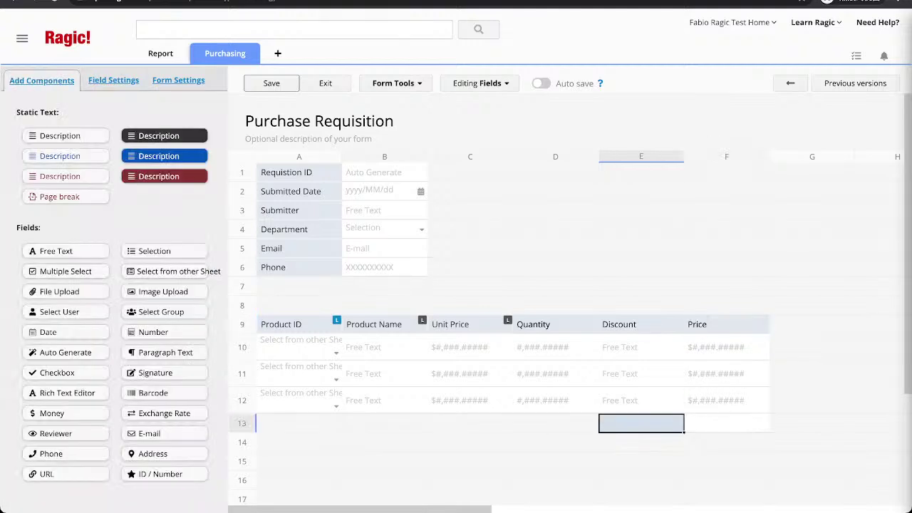
click(641, 324)
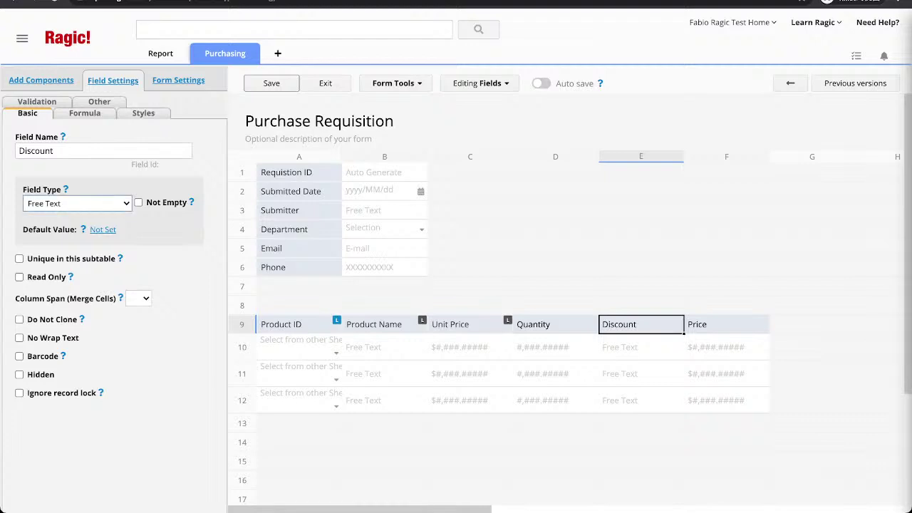
key(Return)
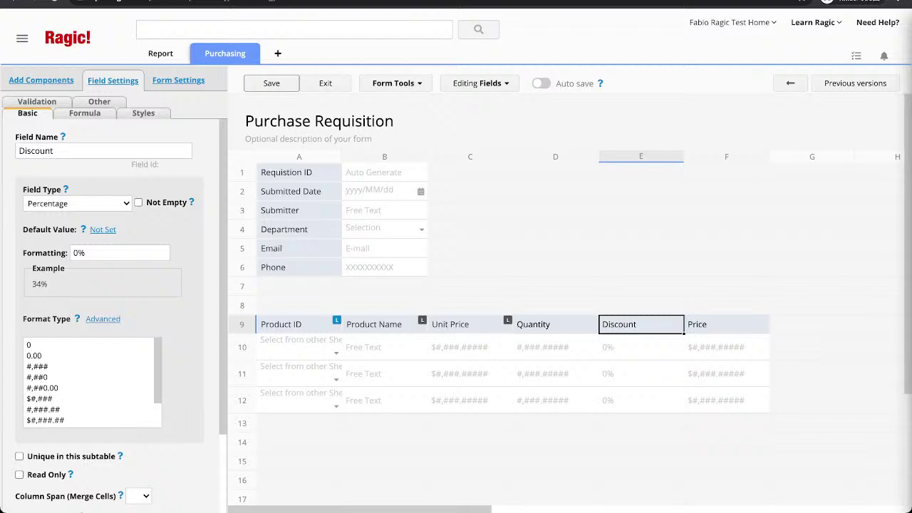
Add a Total Price field in cell E14 below the subtable and save the design.
click(556, 324)
click(641, 461)
click(642, 442)
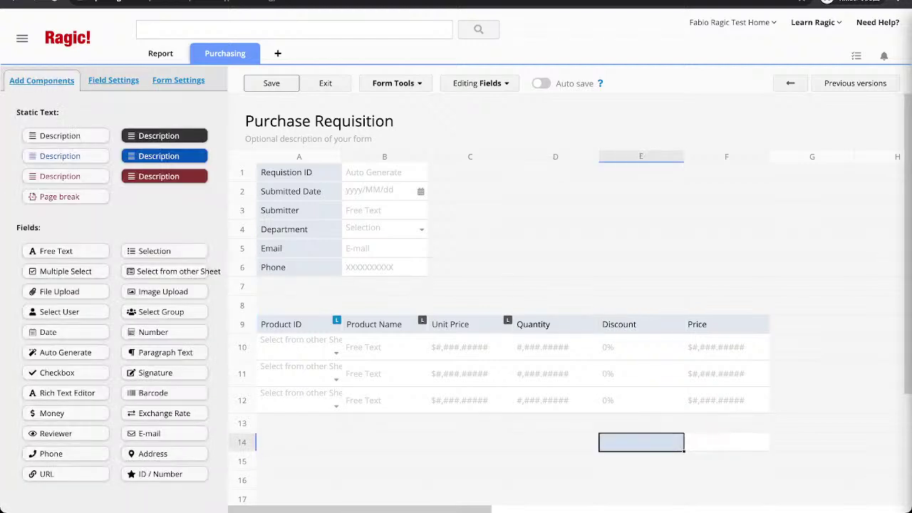
text(Total Pric)
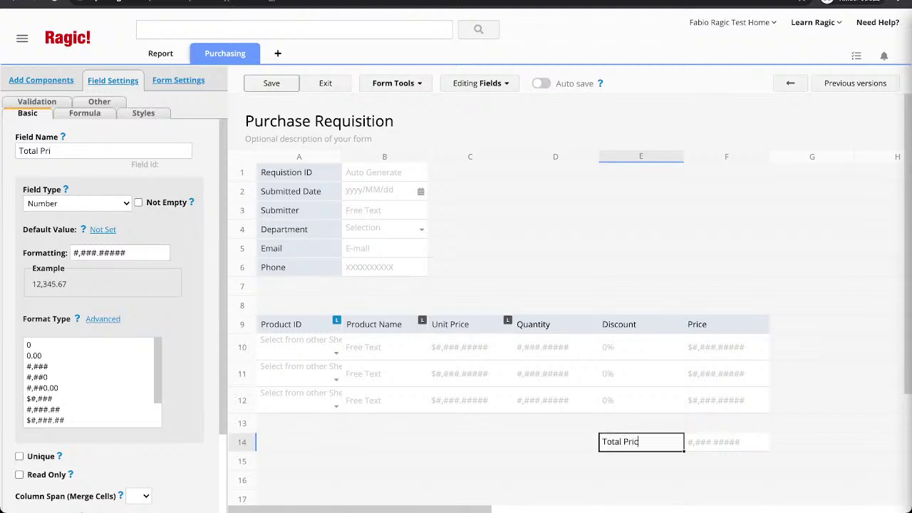
text(e)
key(ctrl+s)
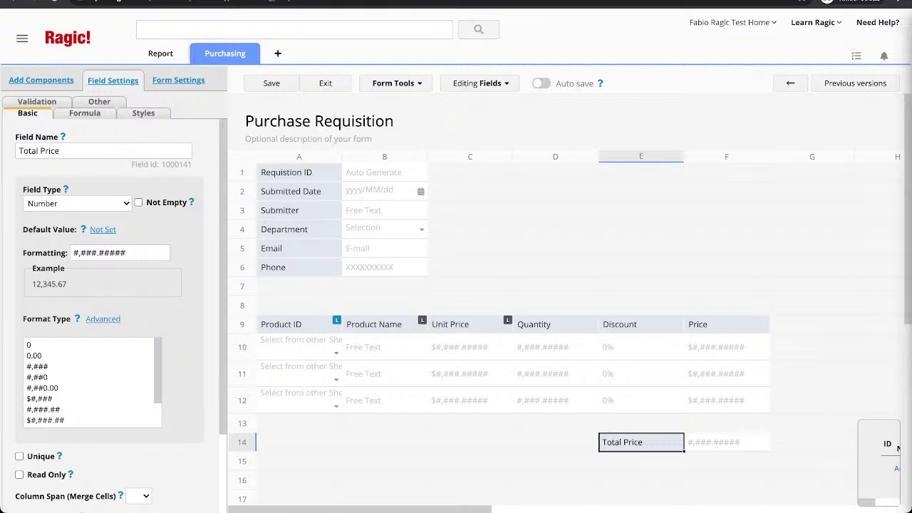
Rename the subtable's Price column to Purchased Price.
click(467, 324)
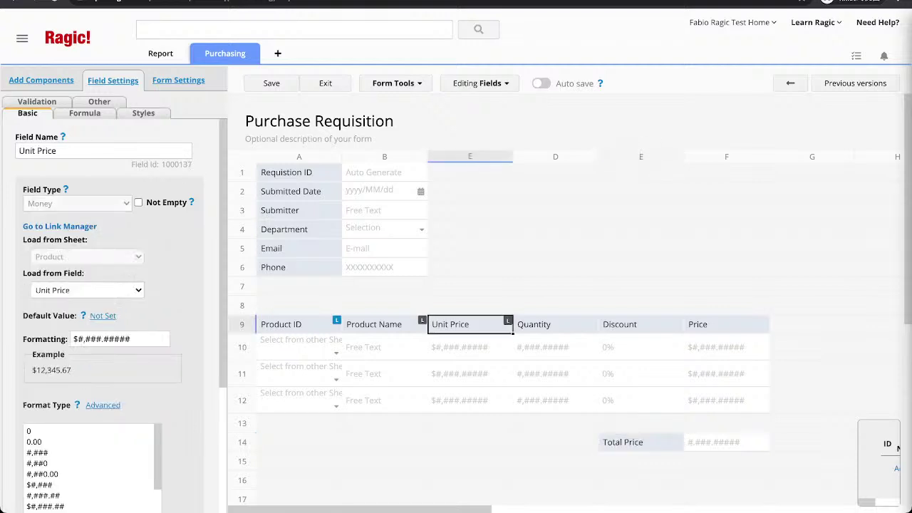
click(555, 324)
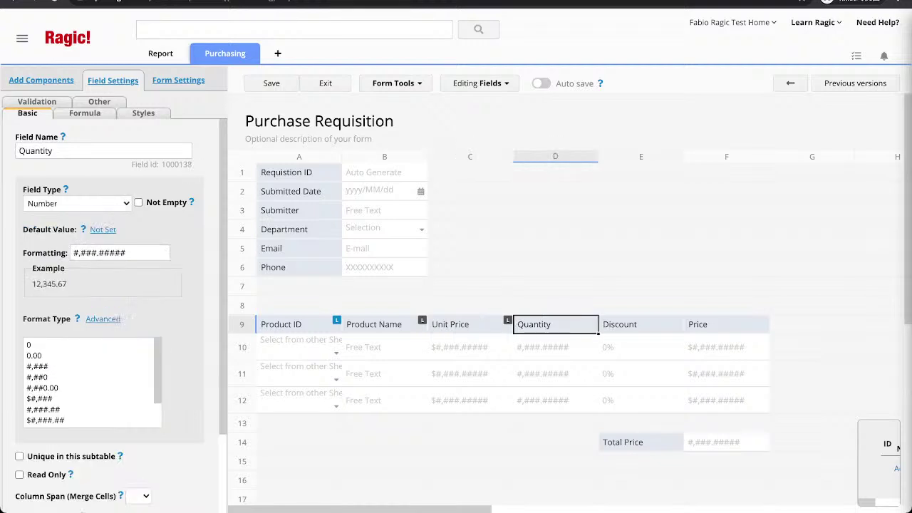
click(641, 325)
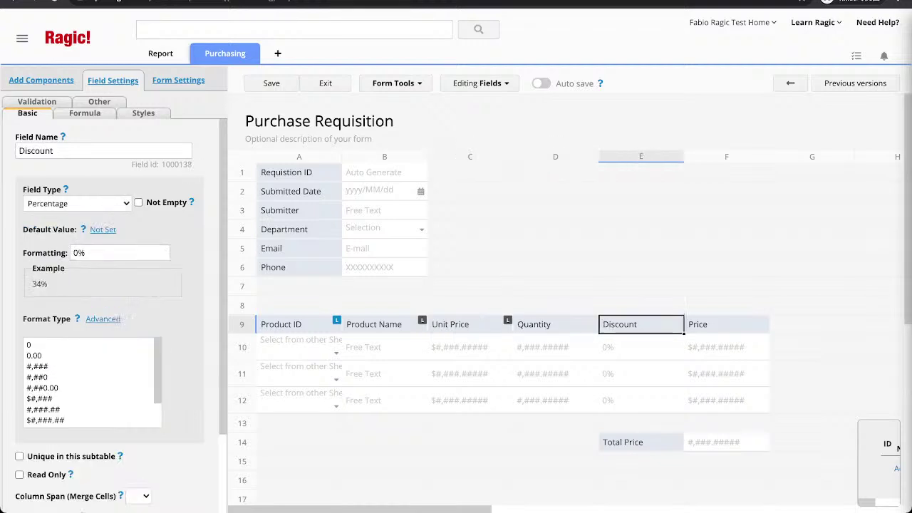
click(726, 324)
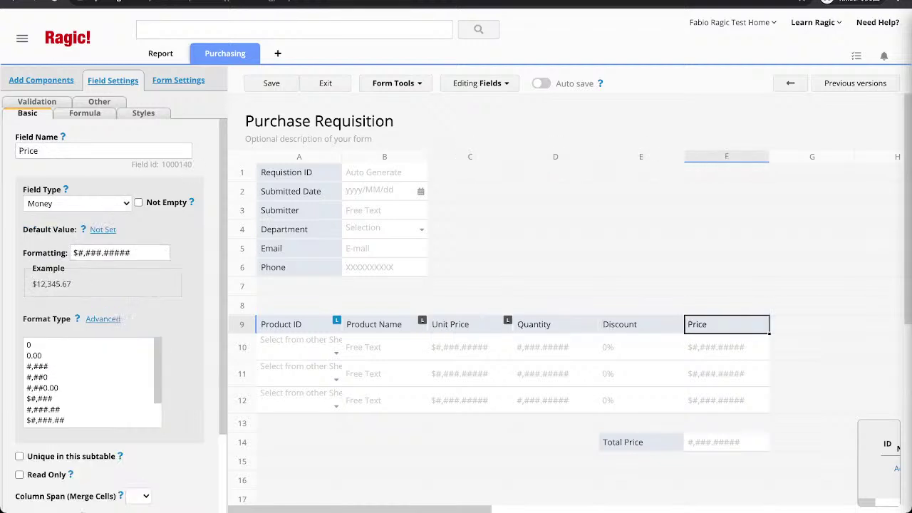
click(18, 150)
text(Purchase)
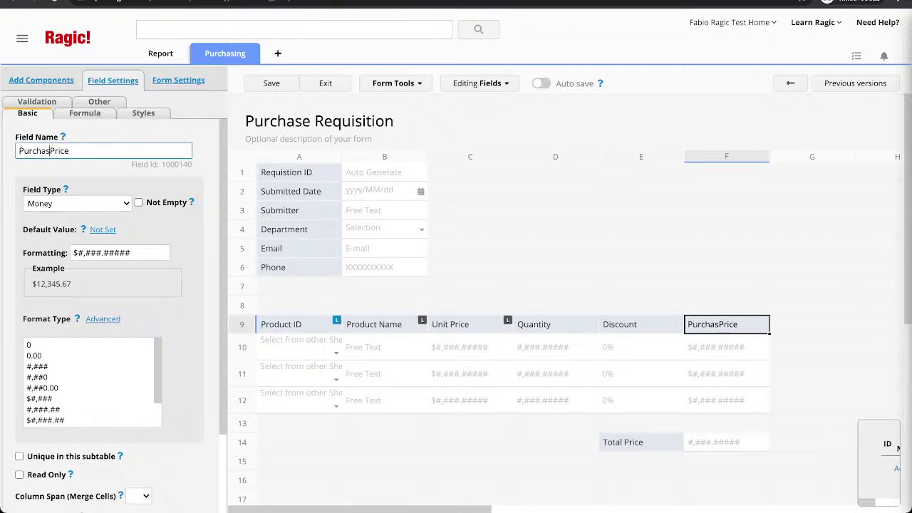
text(d)
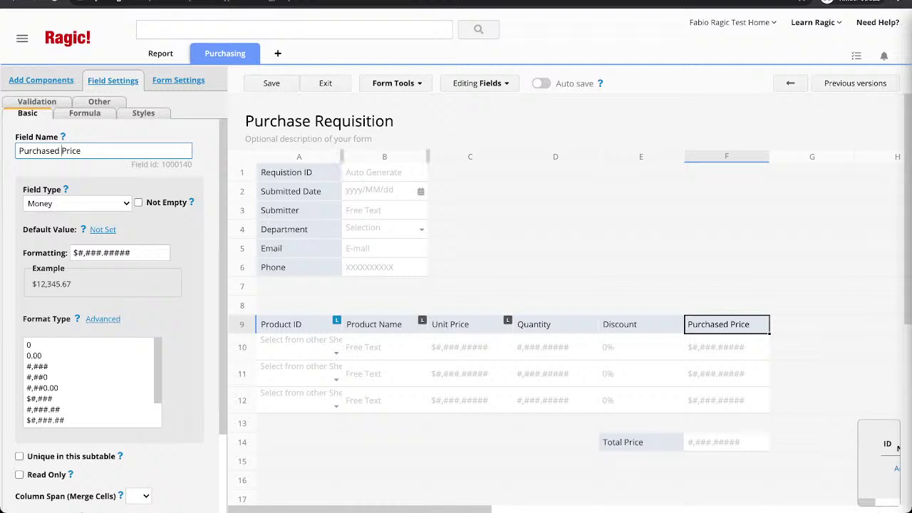
Review the Discount, Unit Price, Quantity and Purchased Price field settings.
click(641, 401)
click(640, 324)
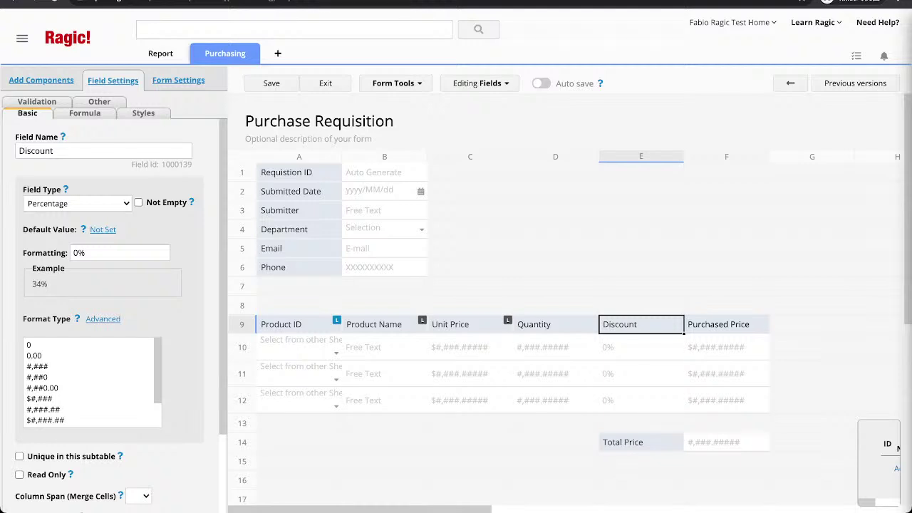
click(727, 324)
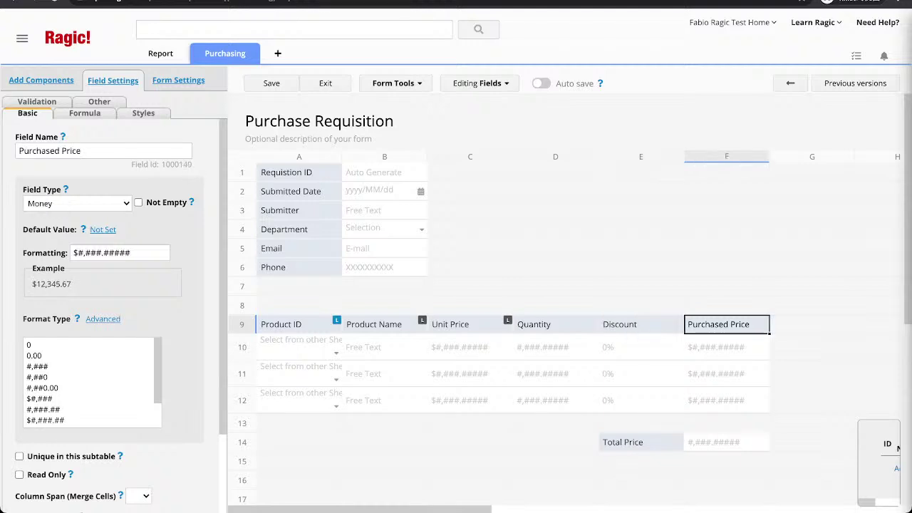
click(469, 324)
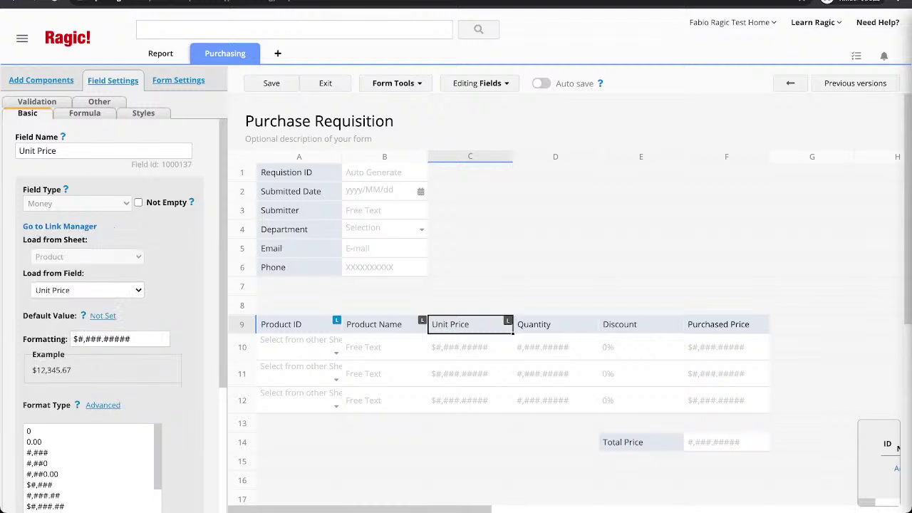
click(555, 325)
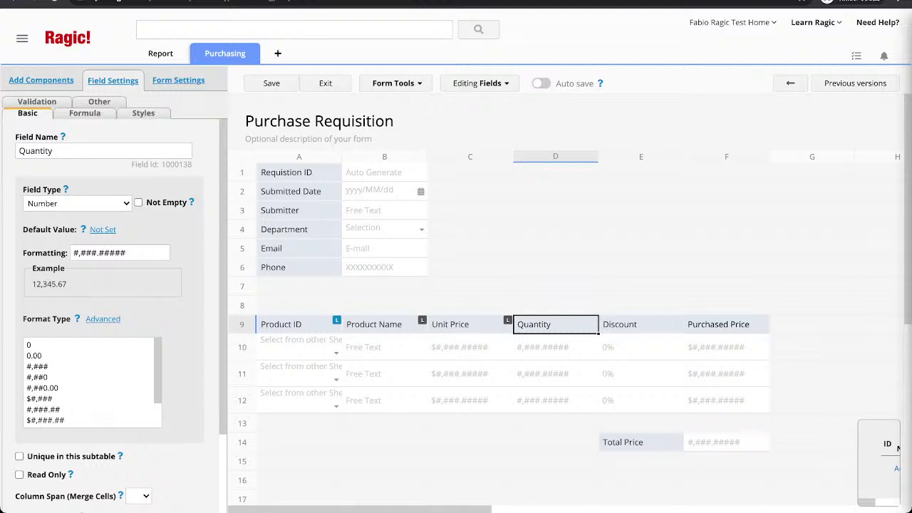
click(726, 325)
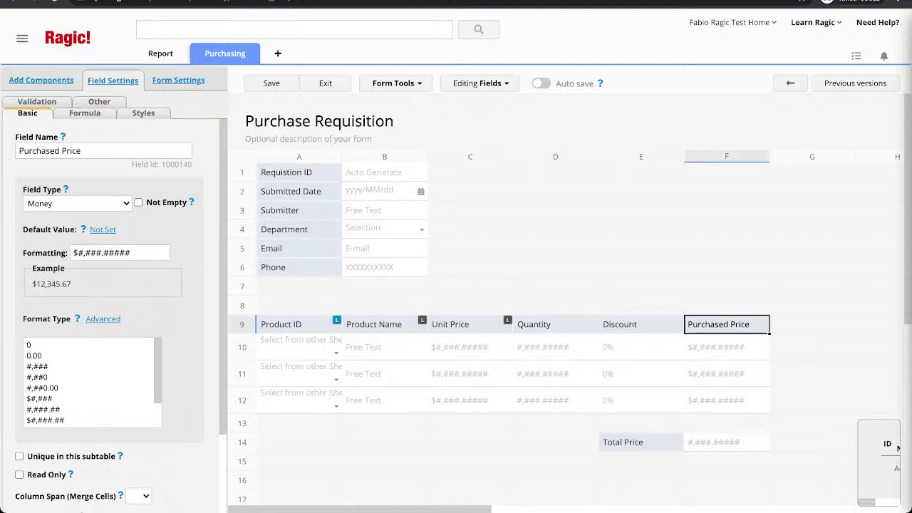
click(84, 113)
Give Purchased Price the formula C9*D9*(1-E9) and Total Price F9, then save and exit design.
click(94, 150)
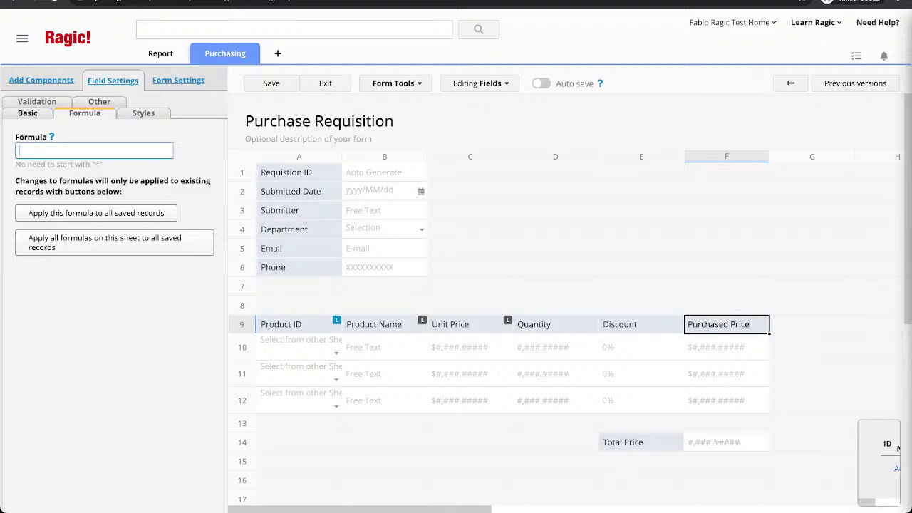
text(C9)
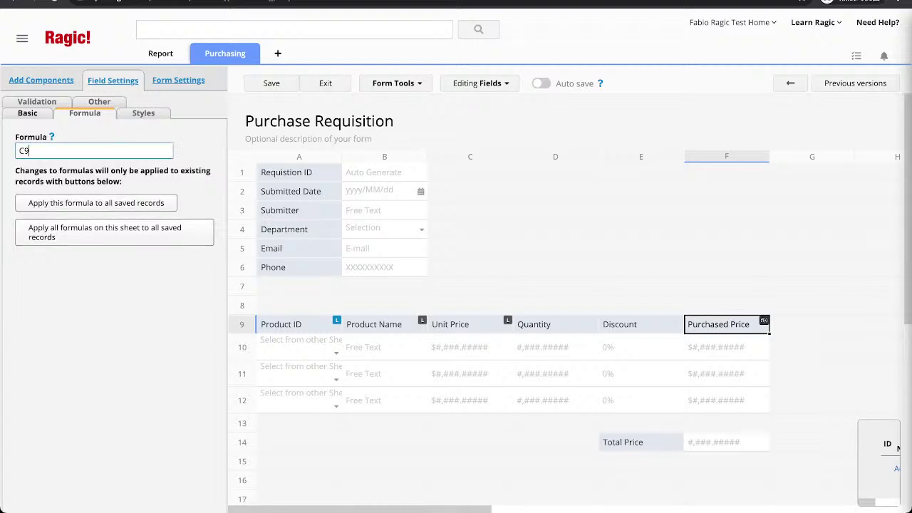
text(*D)
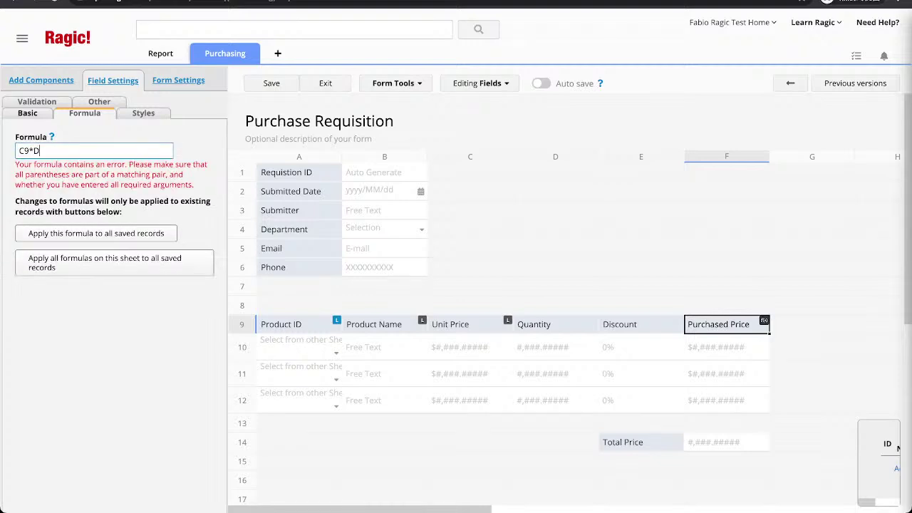
text(9*(1-E9))
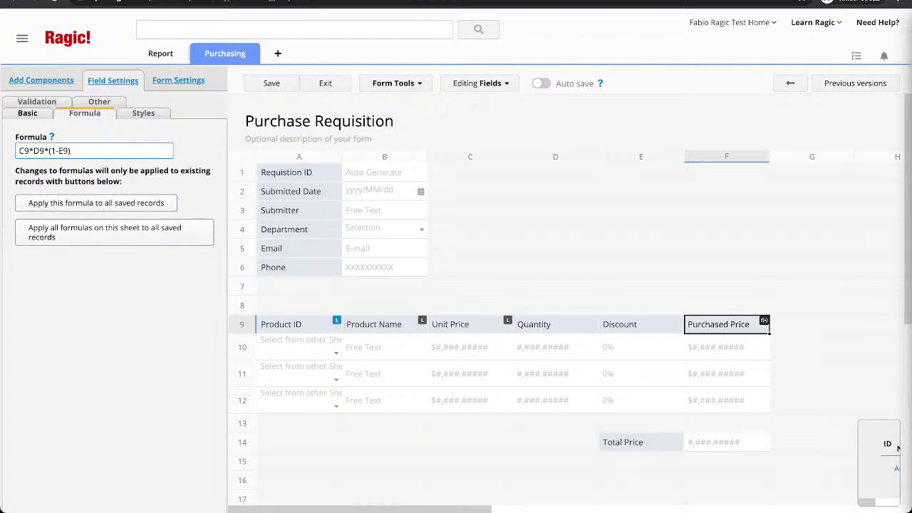
click(641, 442)
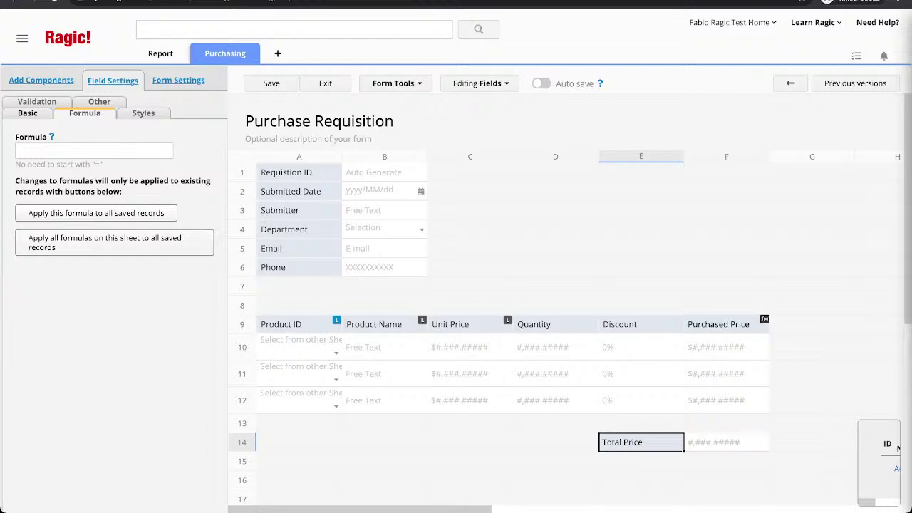
click(94, 151)
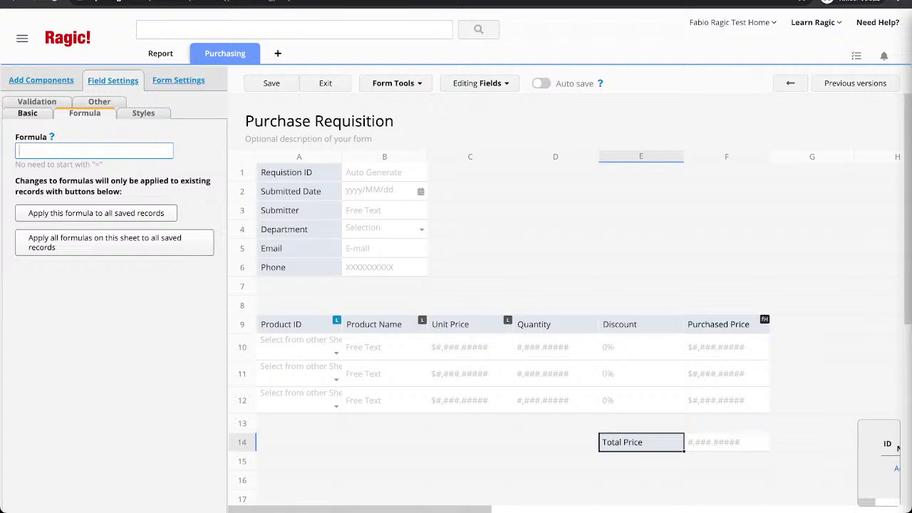
text(F9)
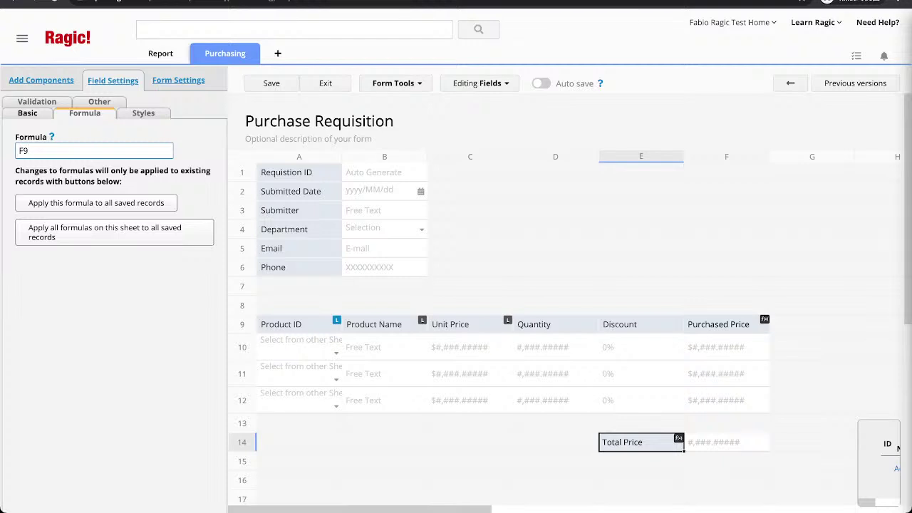
key(ctrl+a)
click(272, 83)
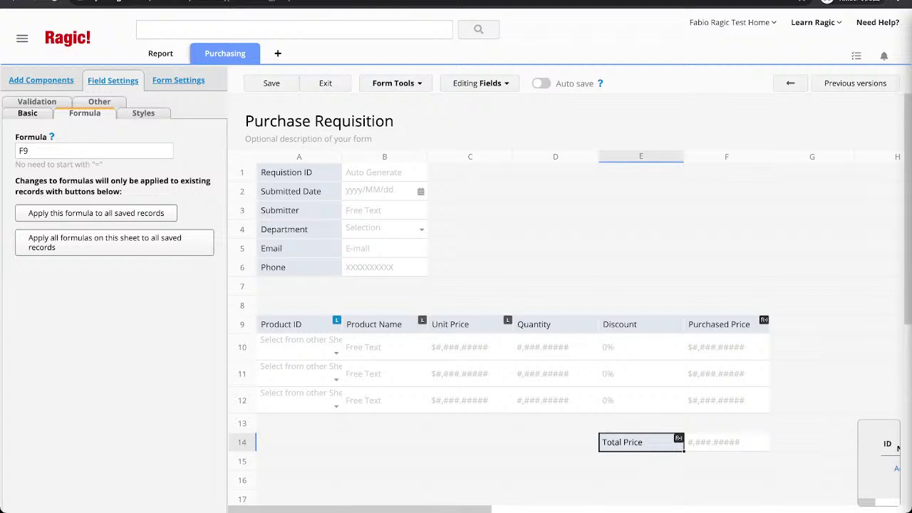
click(326, 83)
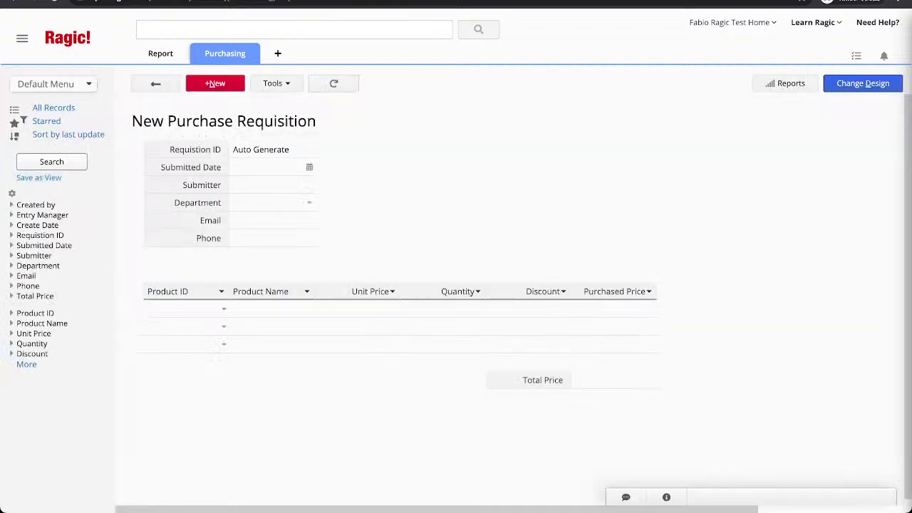
Start a new requisition dated 2021/10/20 and enter the submitter's name.
click(215, 83)
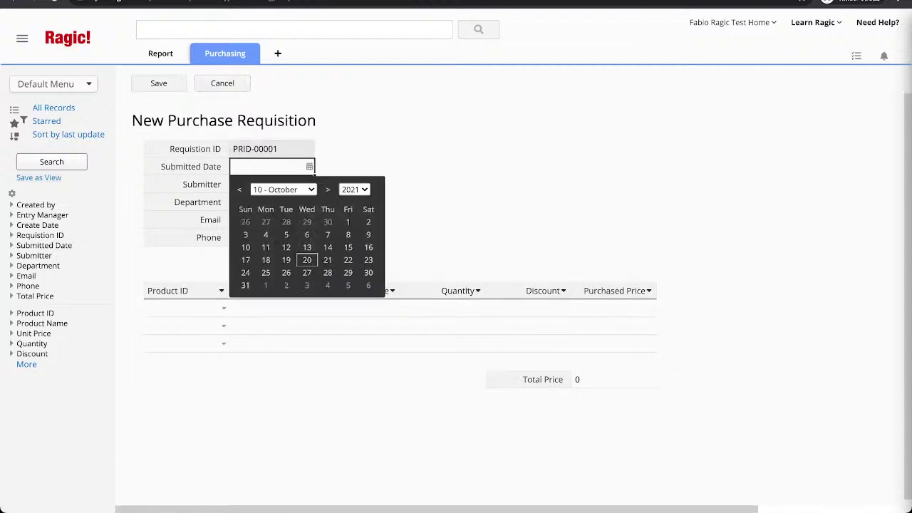
click(310, 166)
click(271, 184)
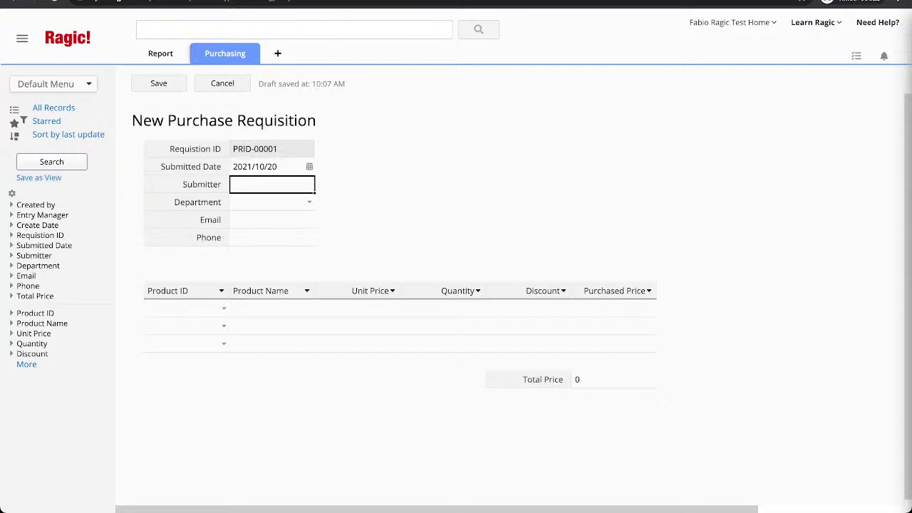
text(Fabio Kuo)
Choose Marketing as the department and fill in the submitter's e-mail and phone number.
key(Tab)
key(Down)
key(Down)
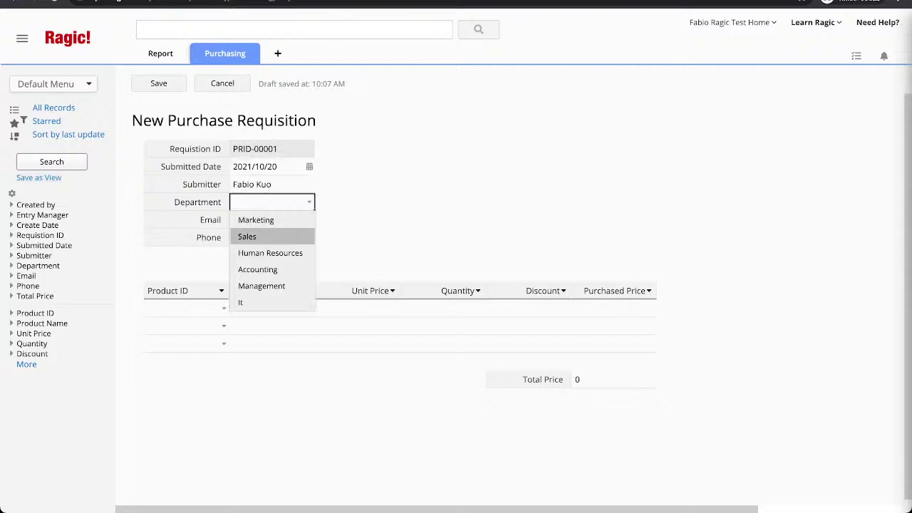
key(Up)
key(Return)
key(Tab)
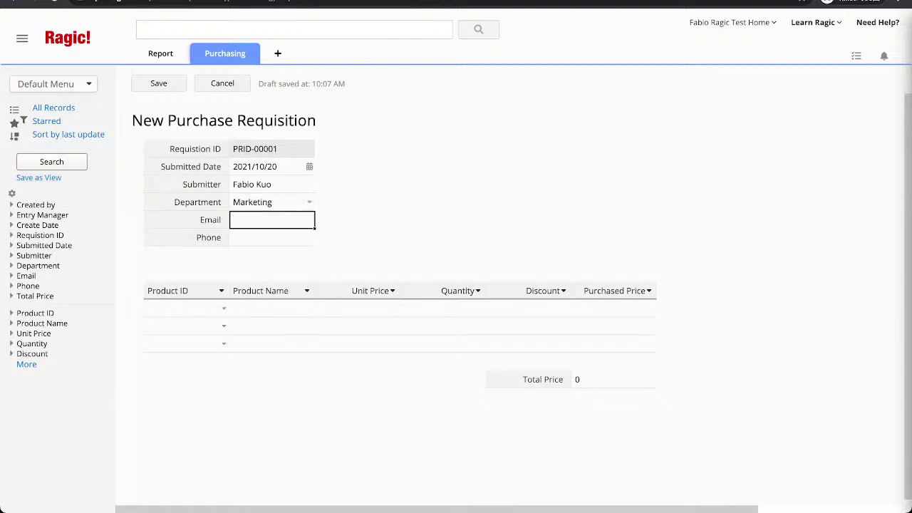
key(Tab)
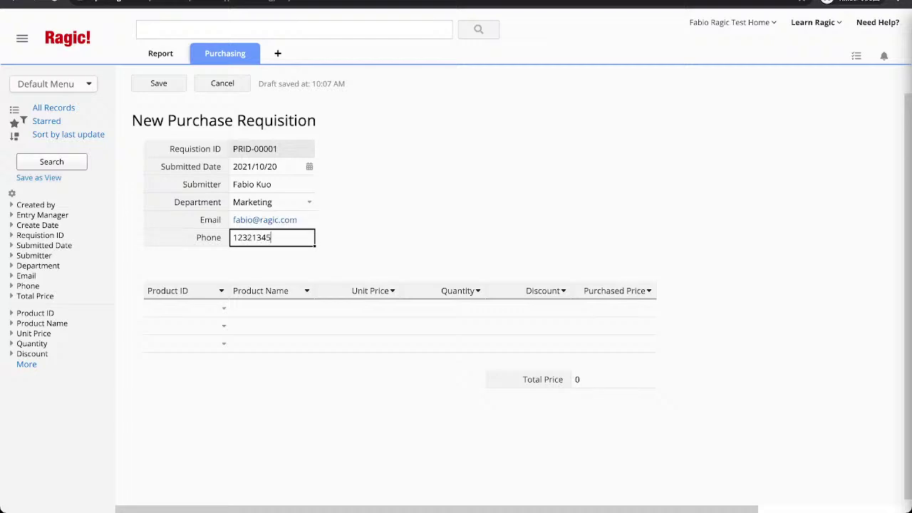
Add a Printer line with quantity 2 and 10% discount, giving a $72 purchased price.
click(224, 308)
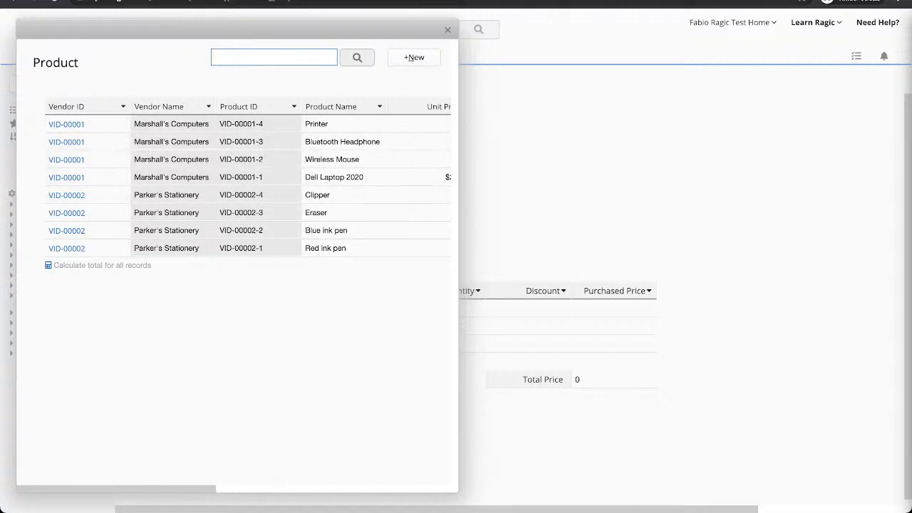
key(Escape)
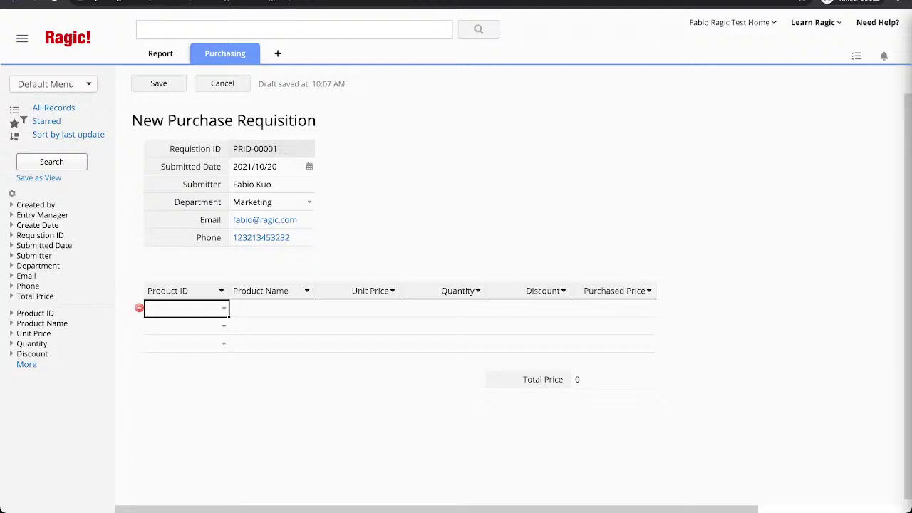
key(Return)
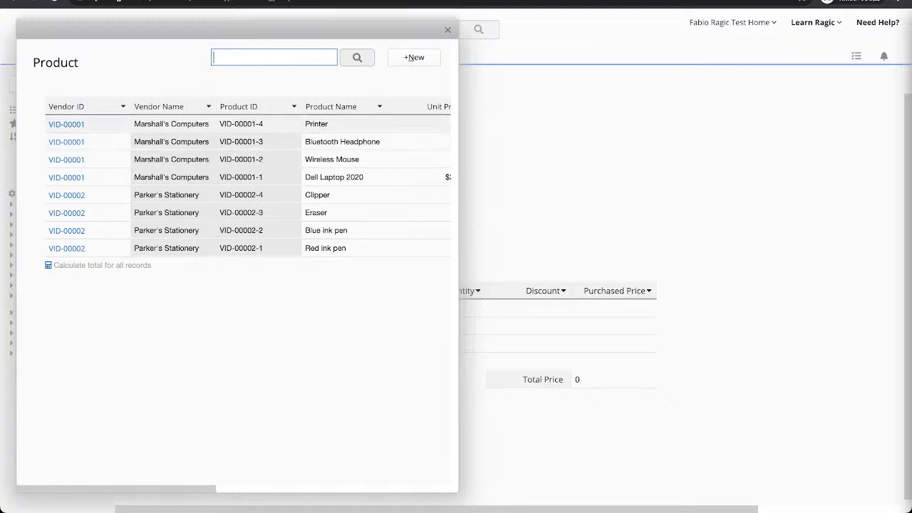
key(Return)
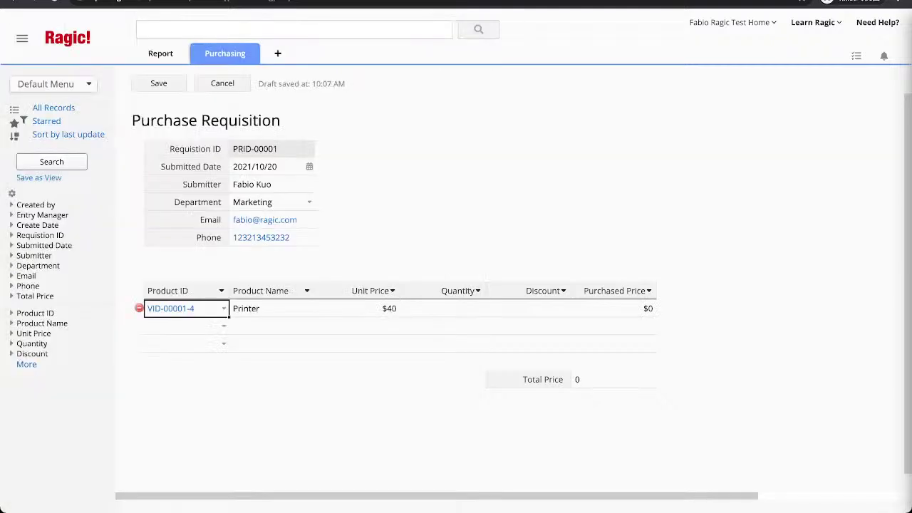
click(444, 309)
text(2)
key(Tab)
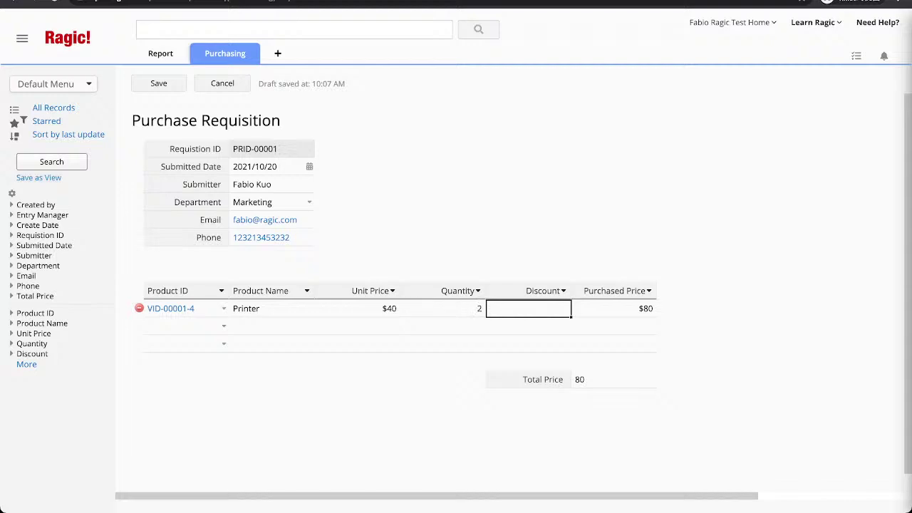
text(10%)
key(Return)
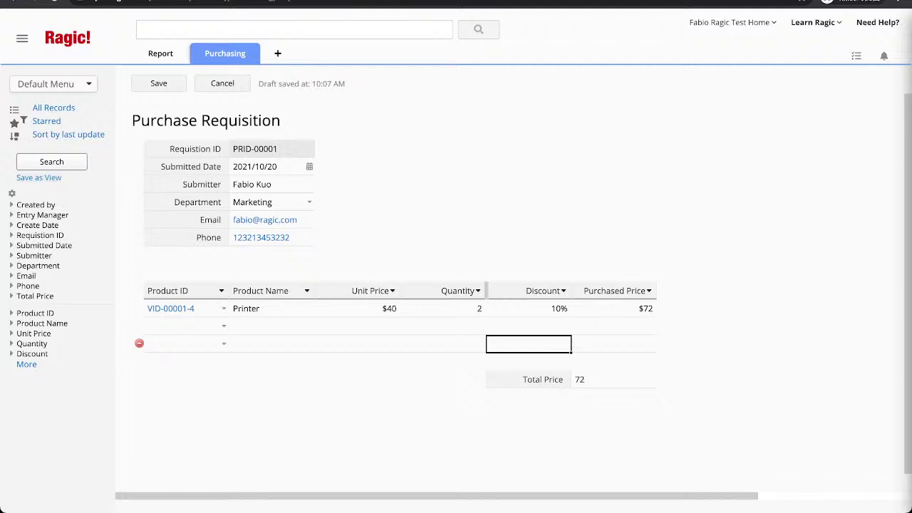
click(627, 308)
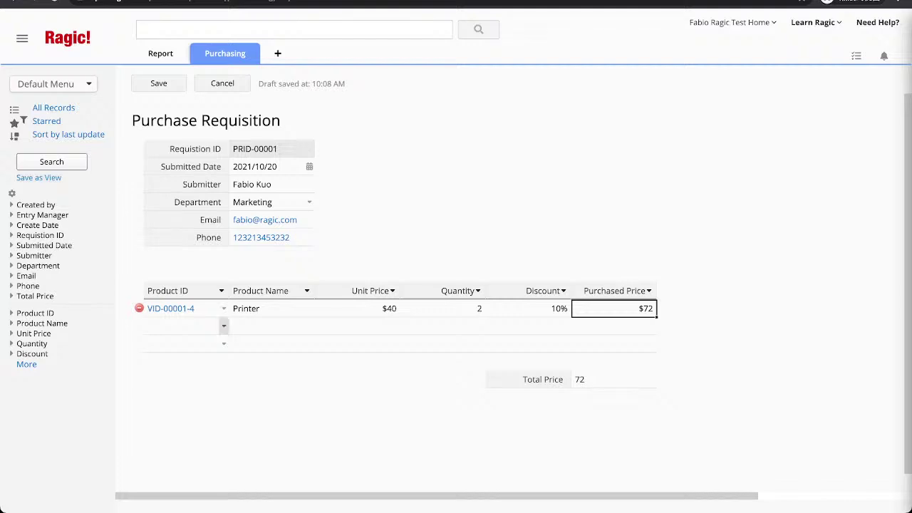
Add an Eraser (VID-00002-3) line with quantity 30 and 5% discount, then save the requisition.
click(224, 325)
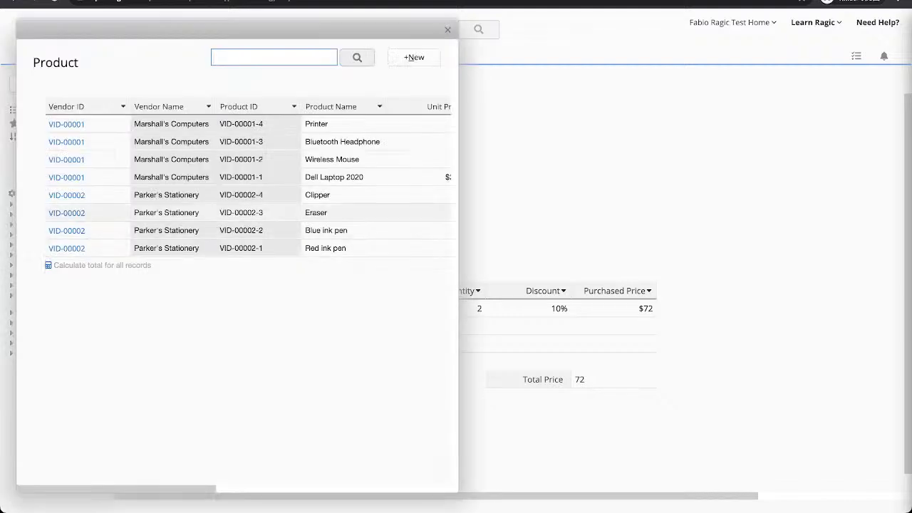
click(316, 212)
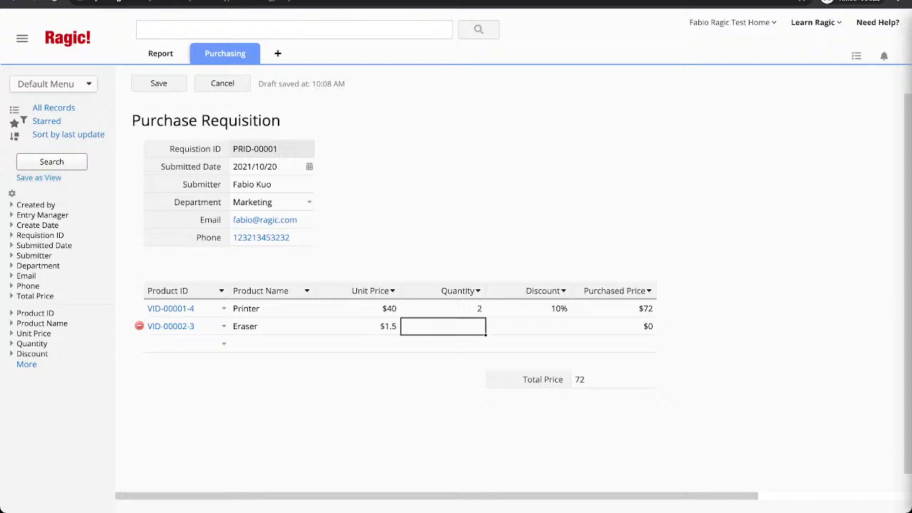
text(30)
key(Tab)
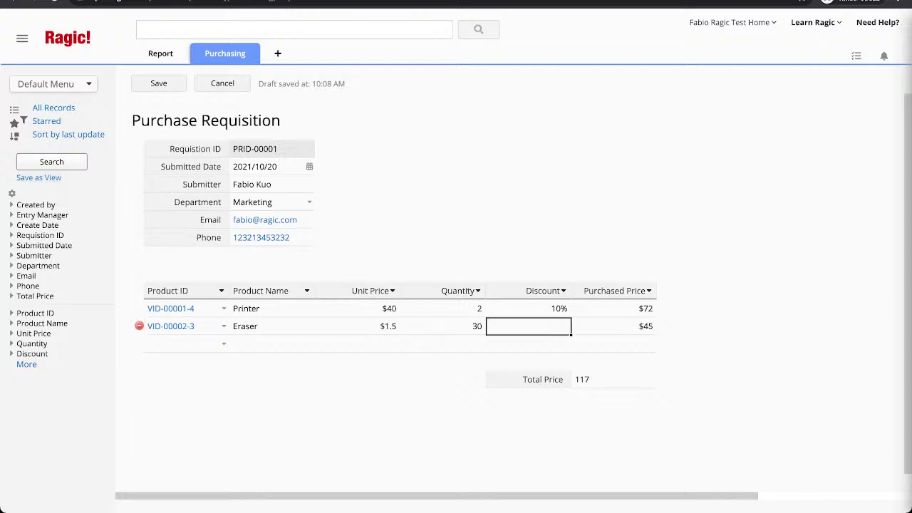
text(5)
key(Return)
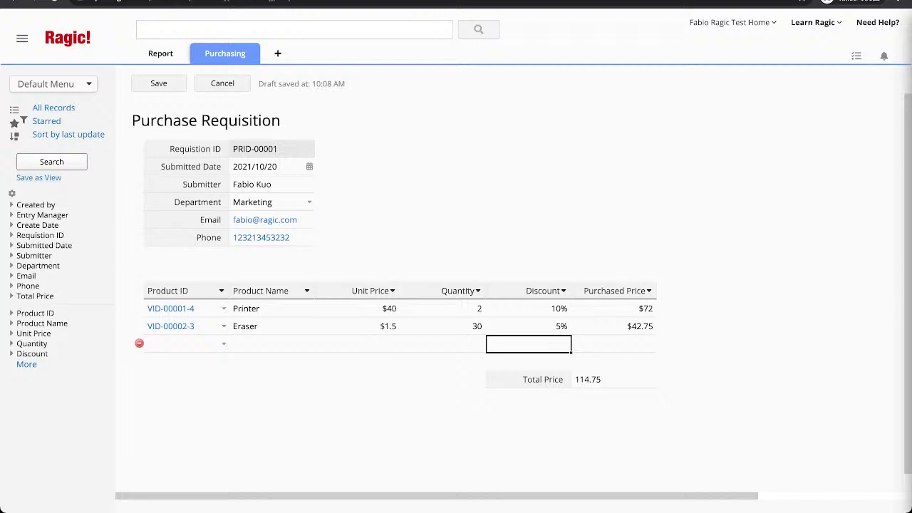
click(158, 83)
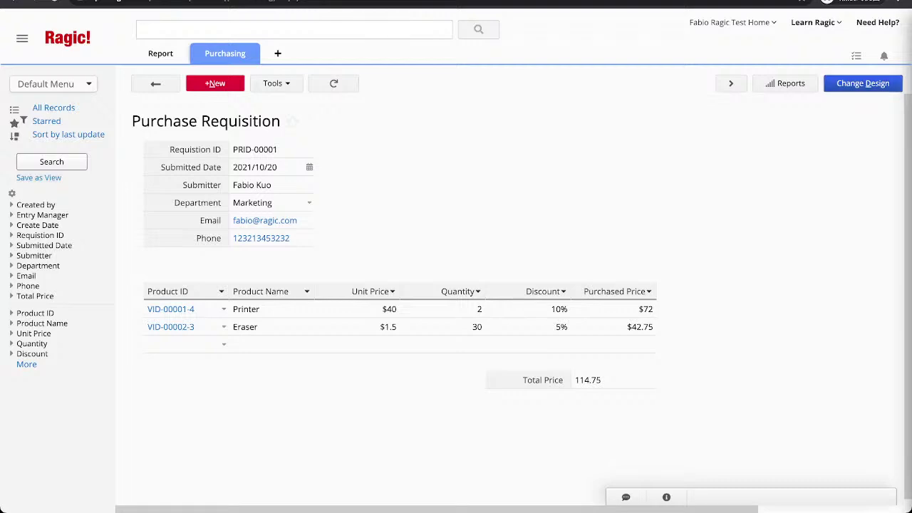
In design mode, add an approval step named Accounting with the Accounting group as approver.
click(862, 83)
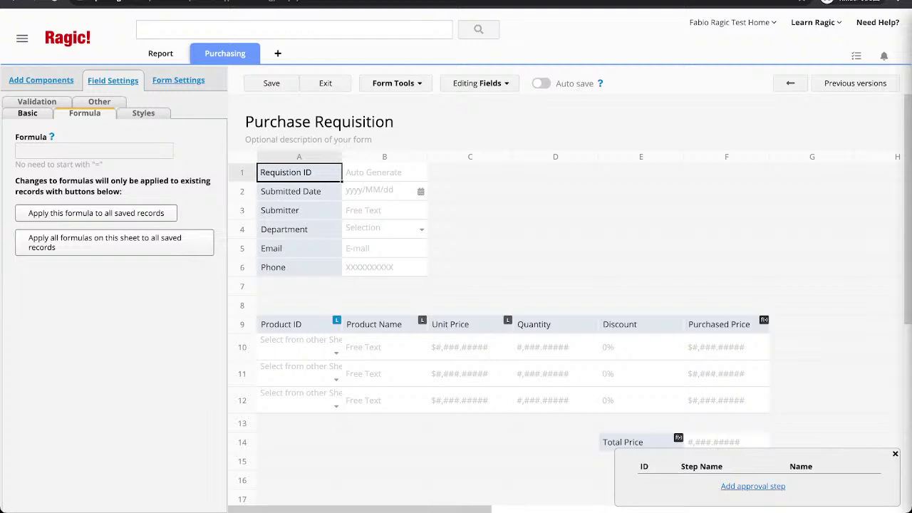
click(753, 486)
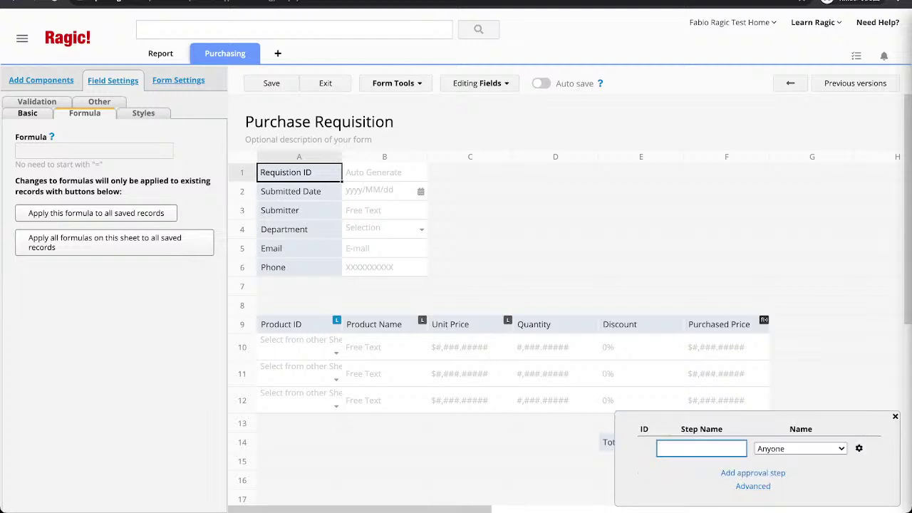
text(Finance)
key(Tab)
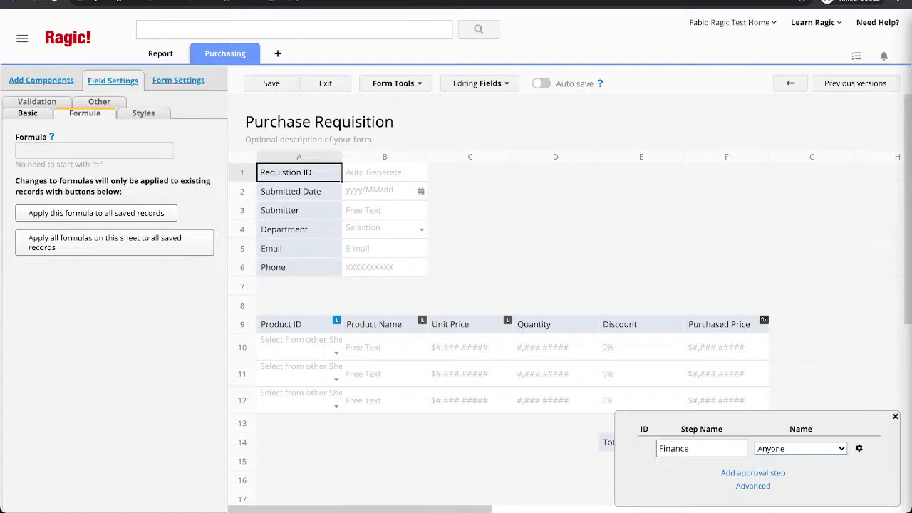
key(Down)
key(shift+Tab)
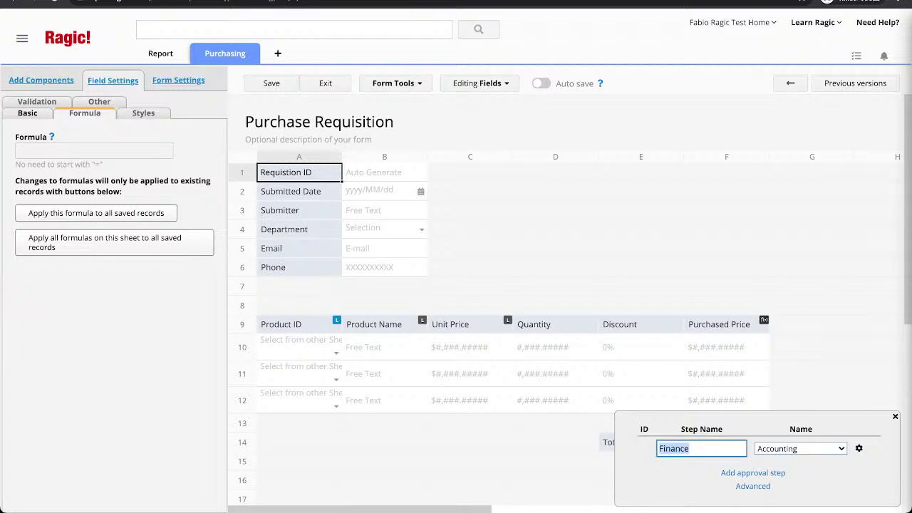
text(Accounting)
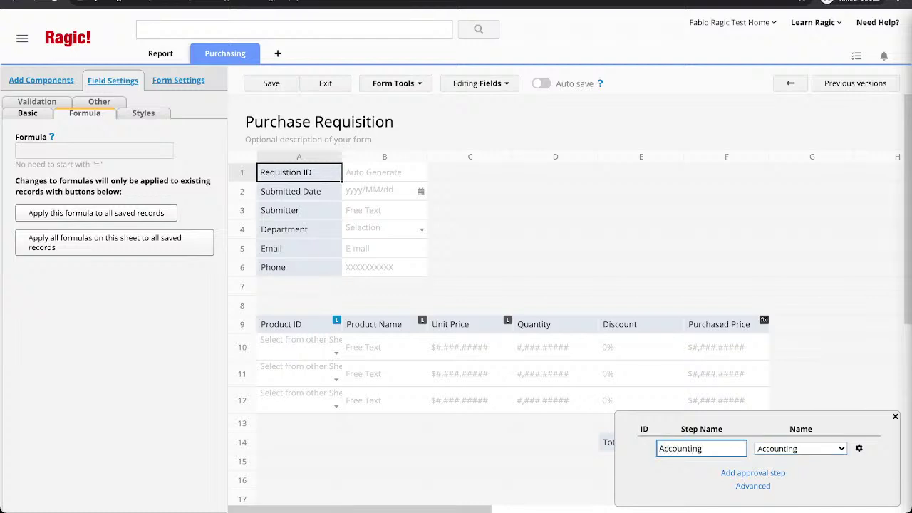
key(Tab)
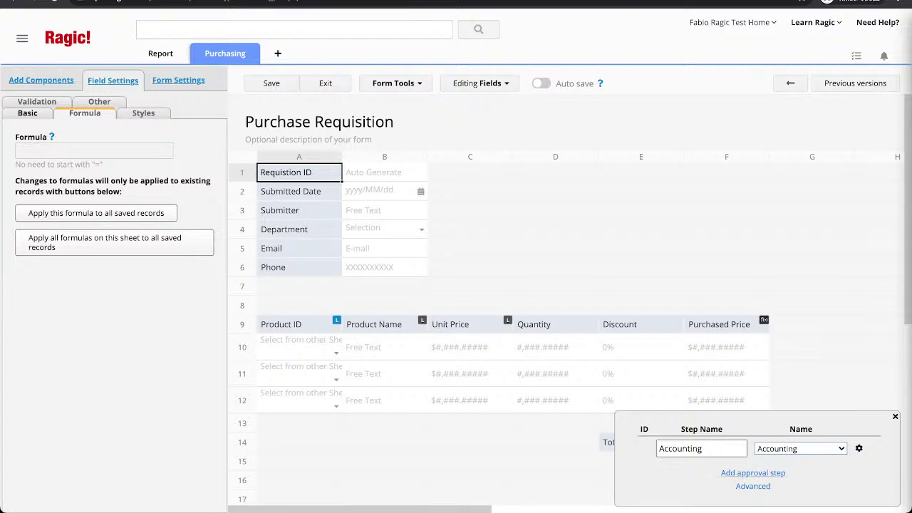
Add a second step named Management assigned to the Management group, and show advanced options.
click(752, 472)
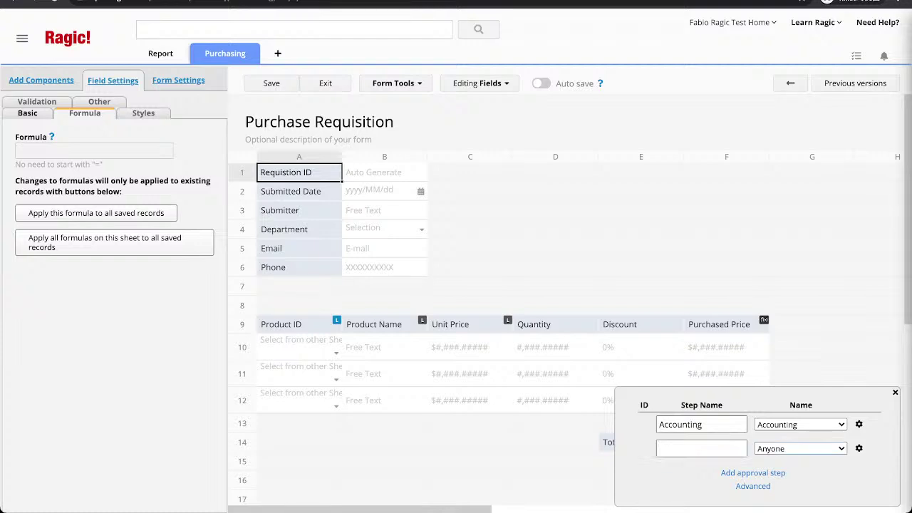
click(800, 448)
click(701, 448)
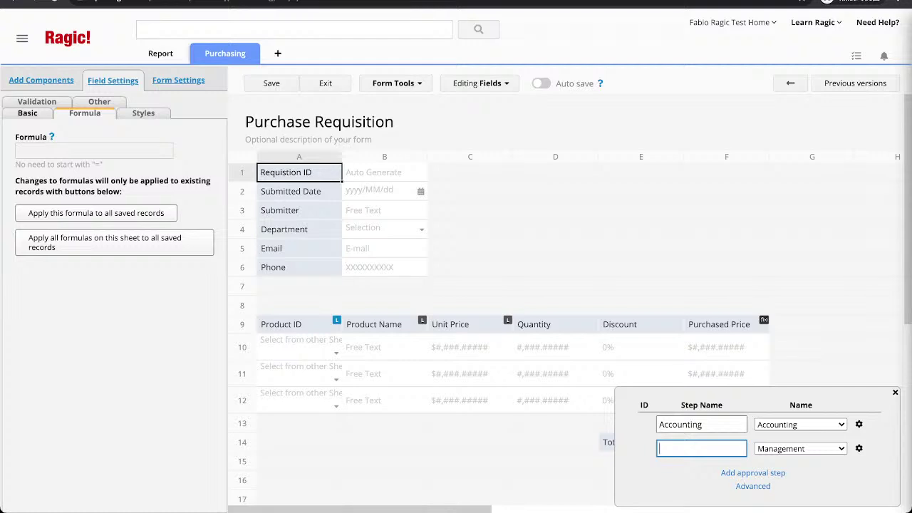
text(Management)
click(753, 486)
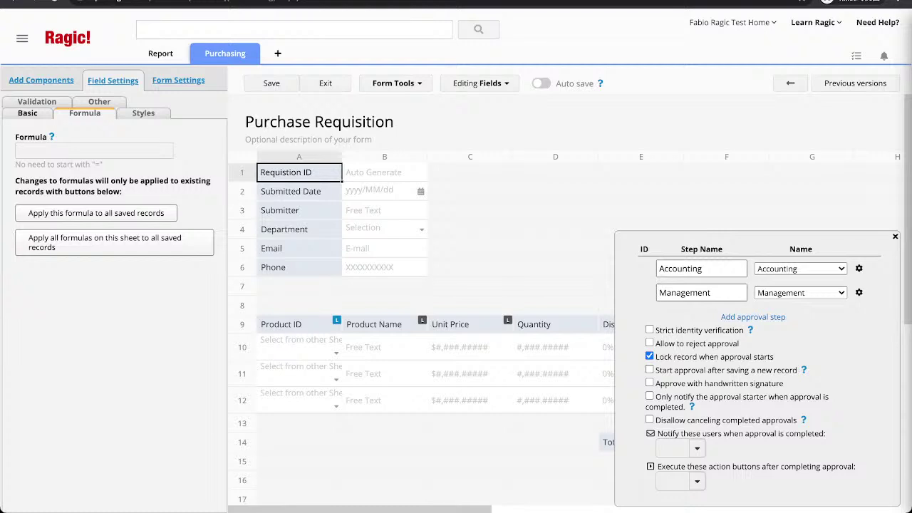
Read the strict identity verification help, then add two extra approval steps.
click(749, 330)
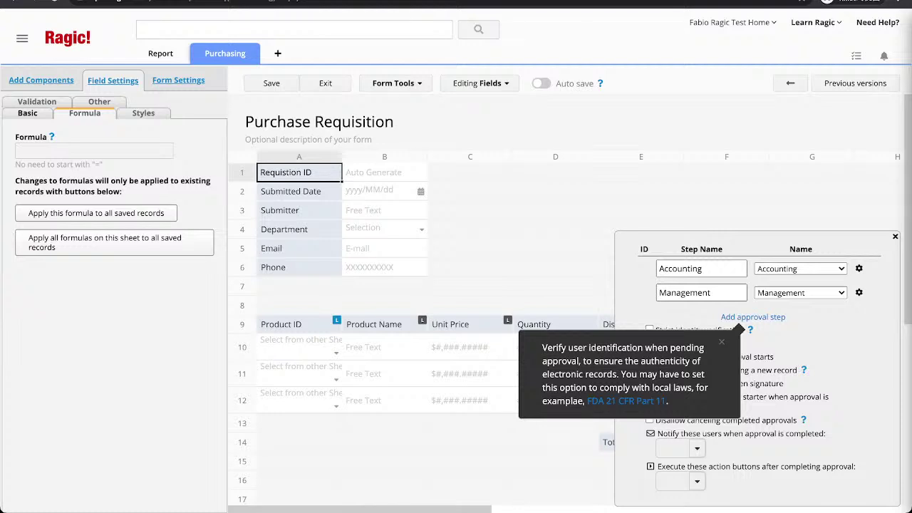
click(649, 357)
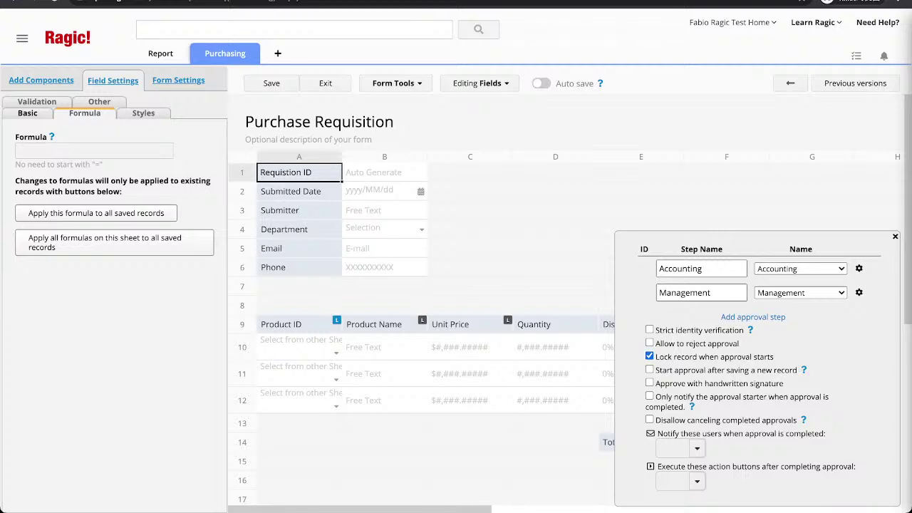
click(754, 317)
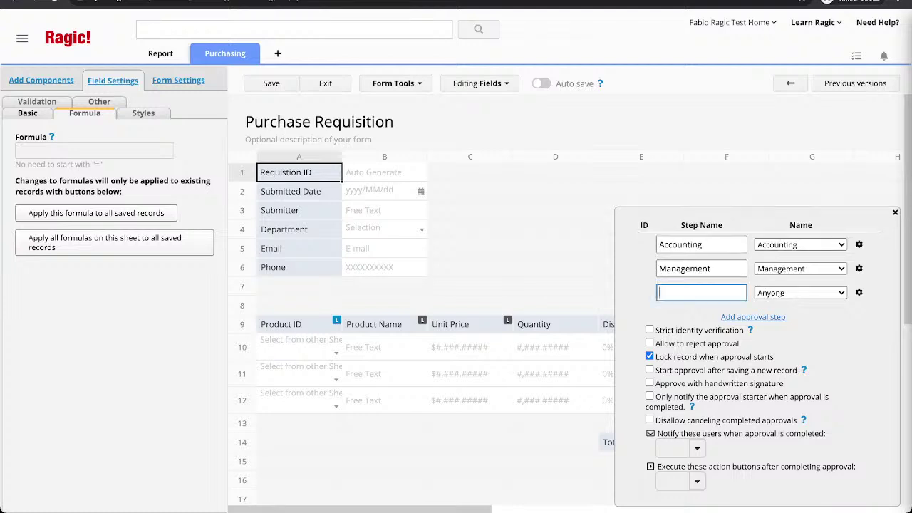
click(753, 317)
Delete the extra fourth and third steps and open the Accounting step's options.
click(858, 292)
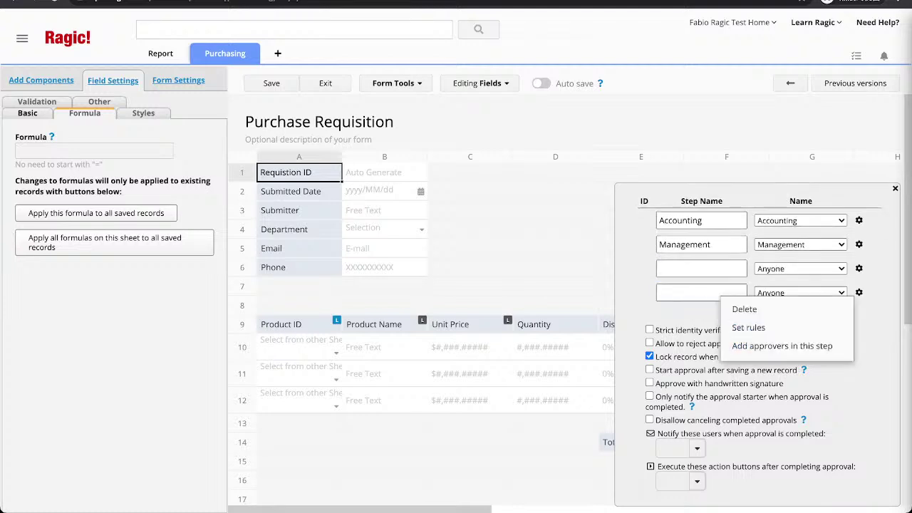
click(743, 309)
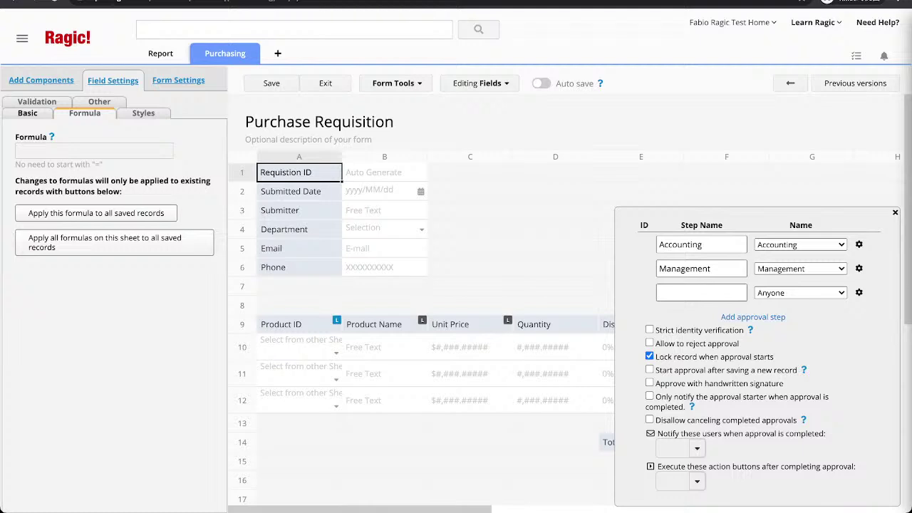
click(859, 293)
click(745, 309)
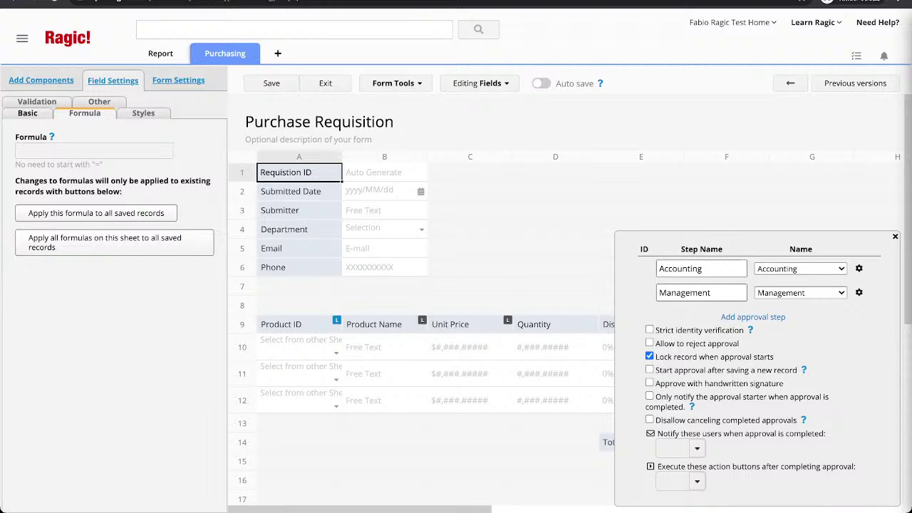
click(859, 268)
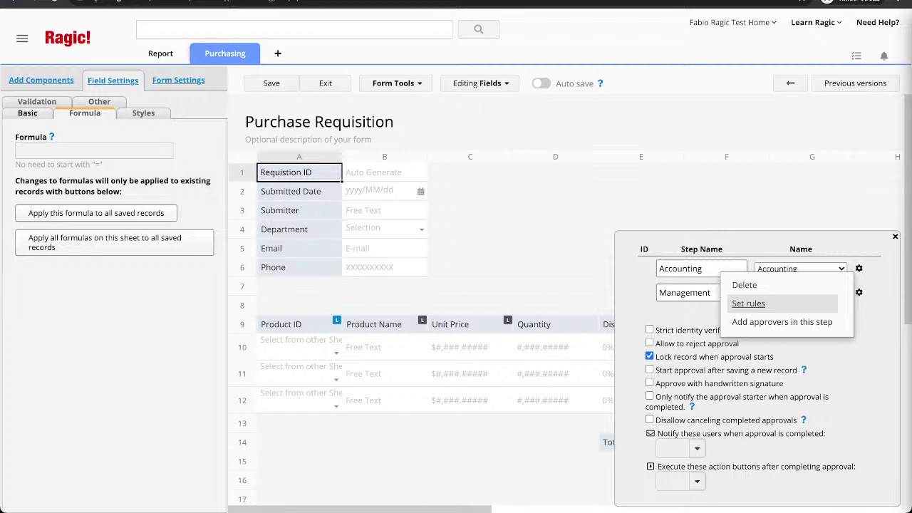
click(748, 304)
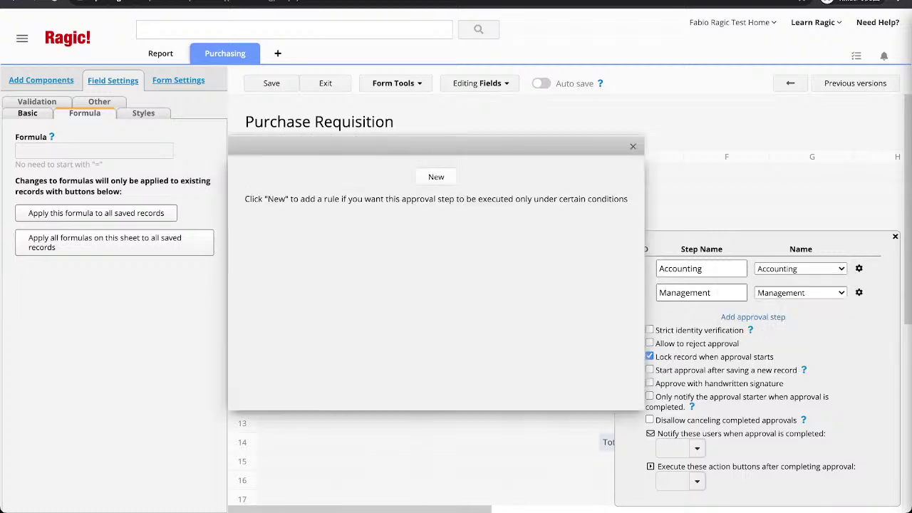
click(436, 176)
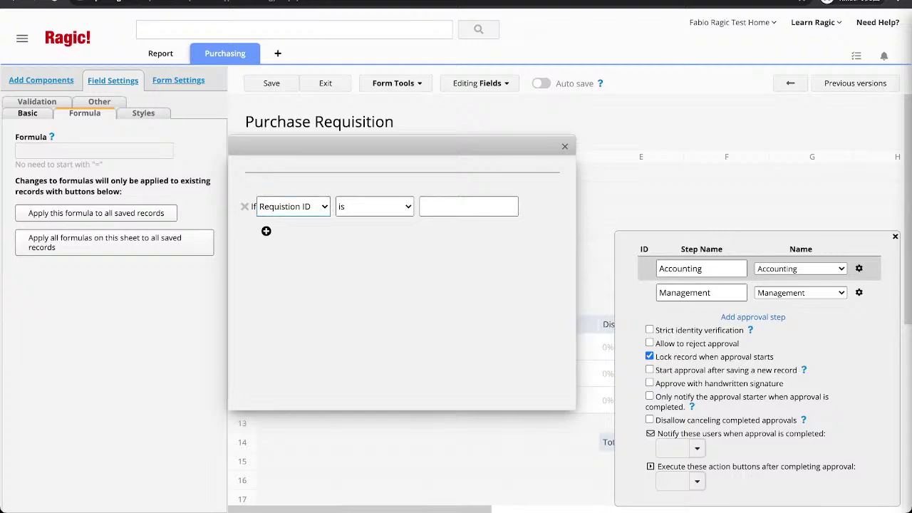
click(293, 206)
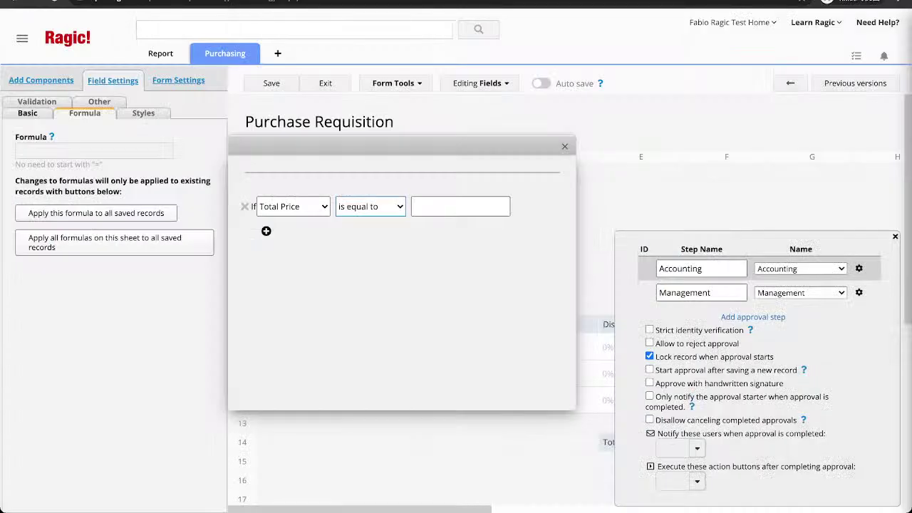
key(Down)
click(461, 206)
text(100000)
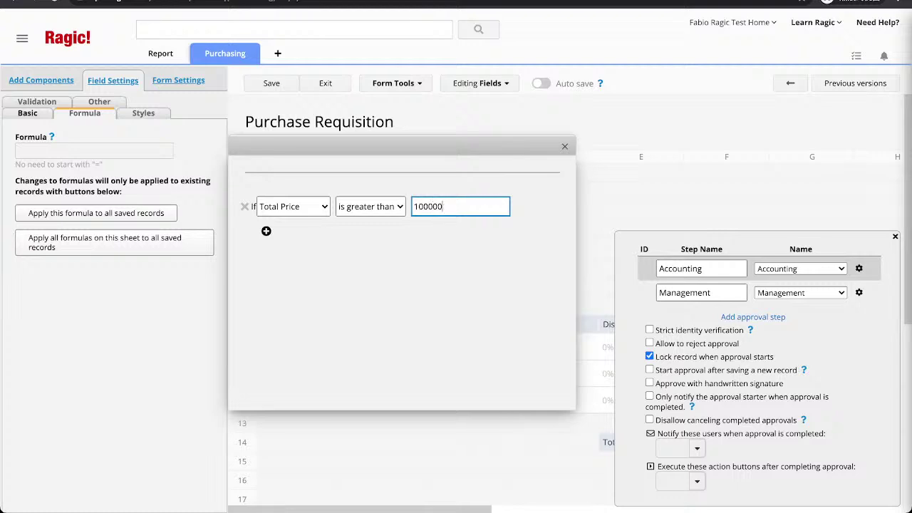
text(0)
click(245, 207)
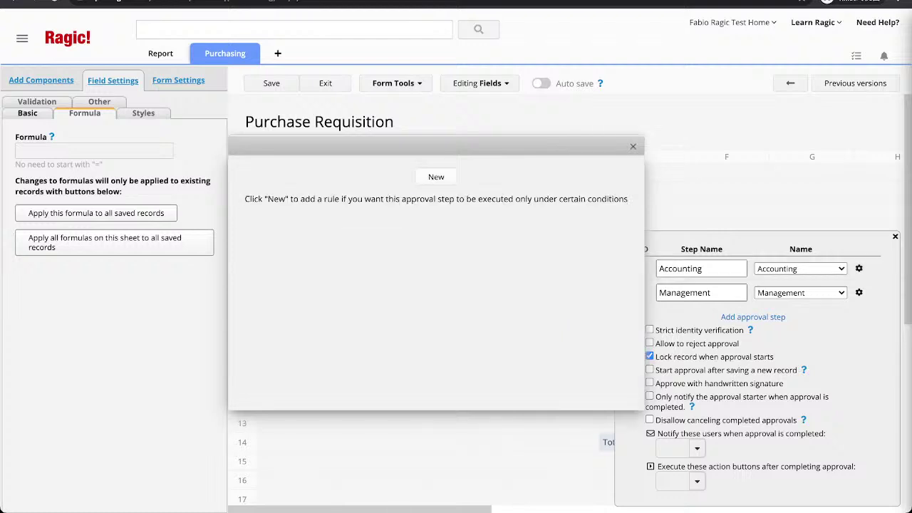
key(Escape)
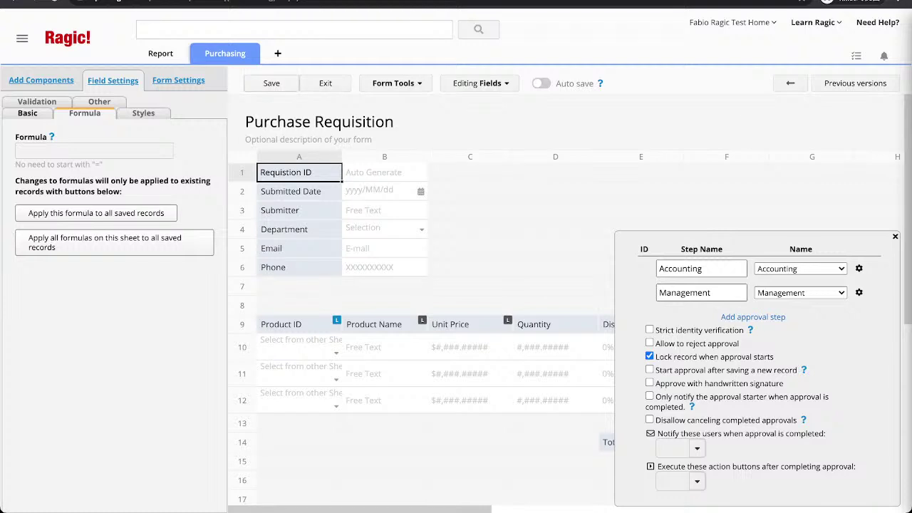
Save, then assign the test user as approver for both Accounting and Management steps and save again.
click(271, 83)
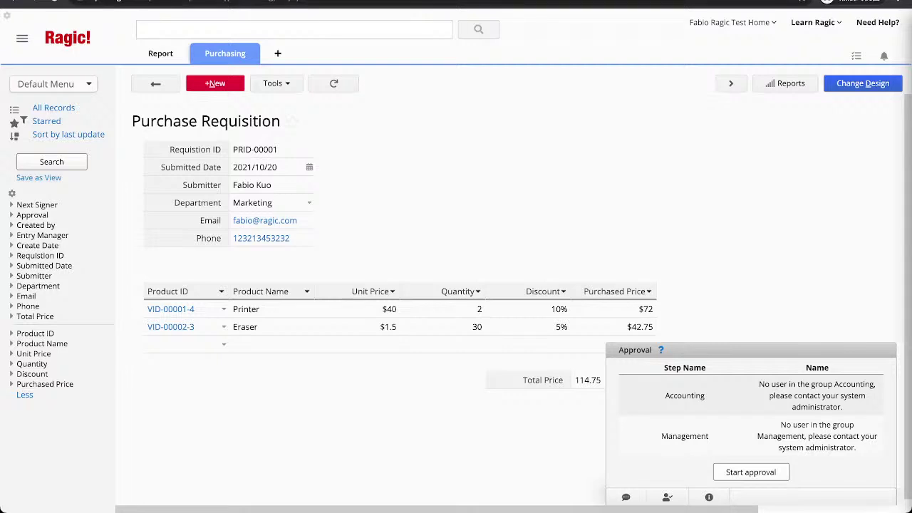
click(862, 84)
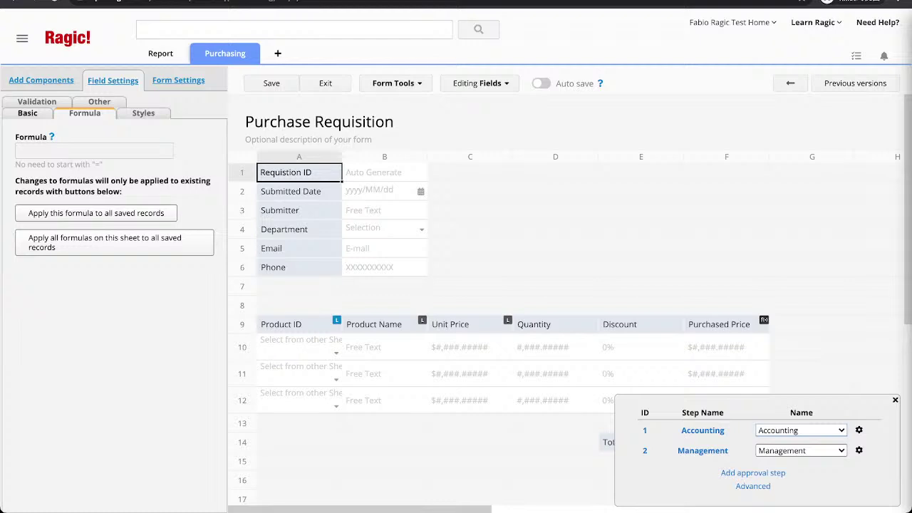
click(801, 430)
click(801, 450)
click(272, 84)
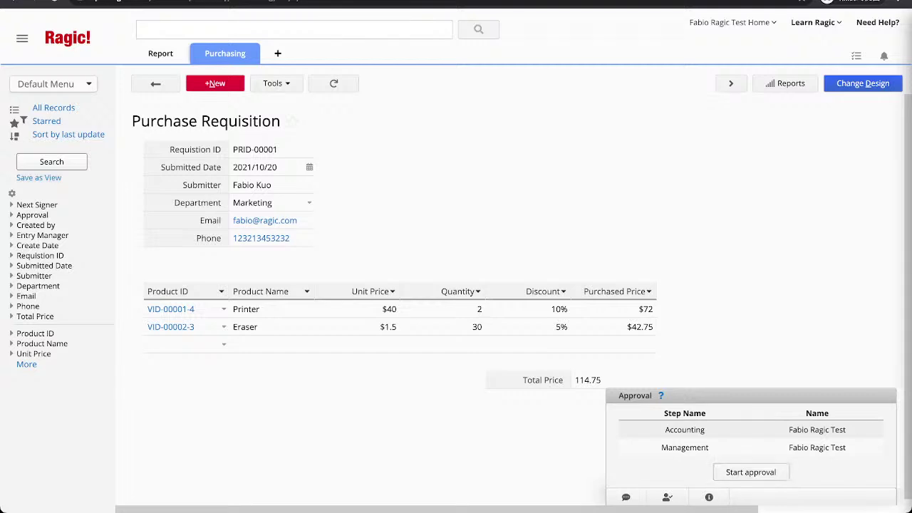
Start approval on PRID-00001, approve and confirm the first step, then check the second step's options.
click(750, 472)
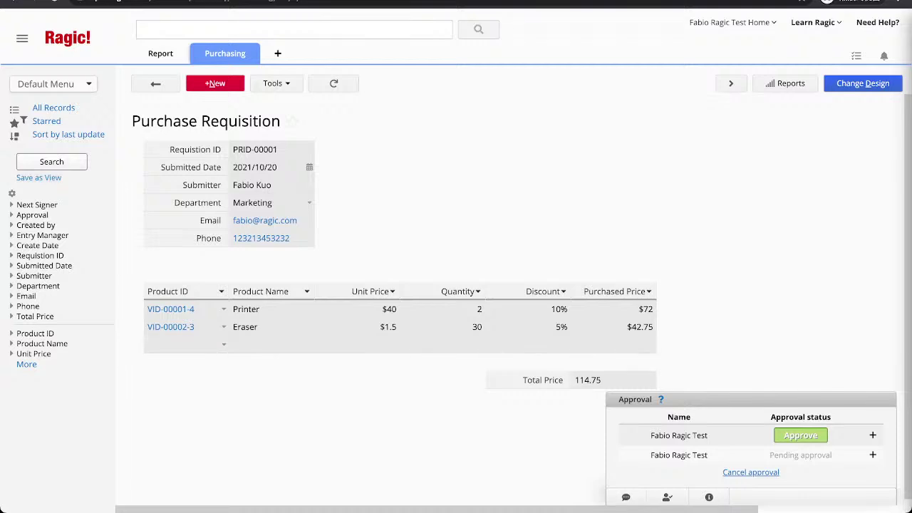
click(800, 435)
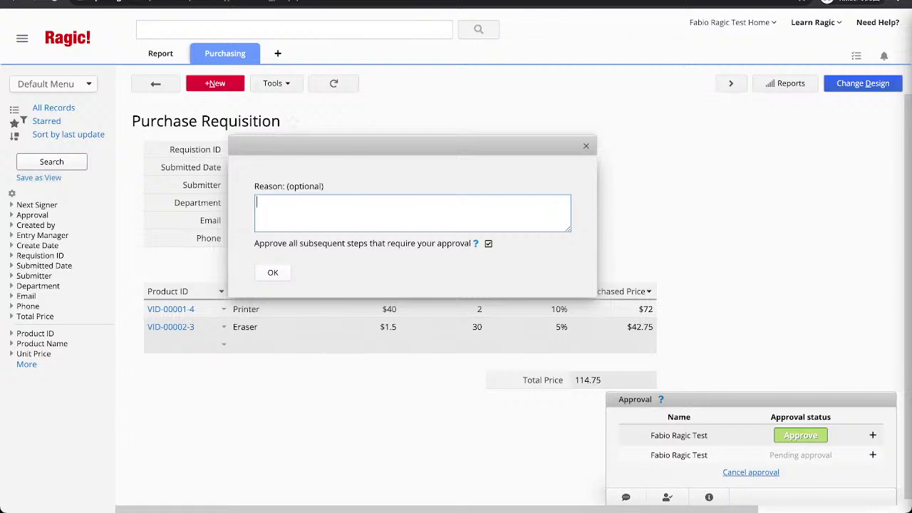
click(286, 269)
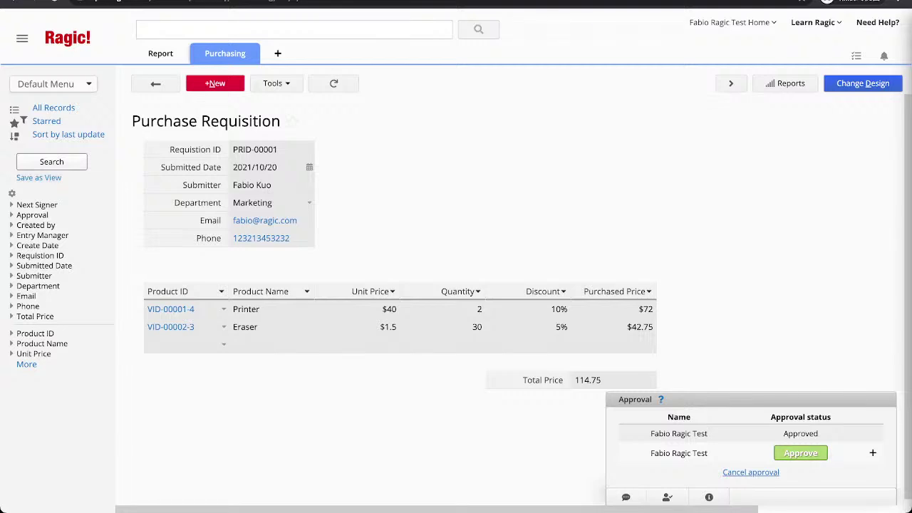
click(872, 453)
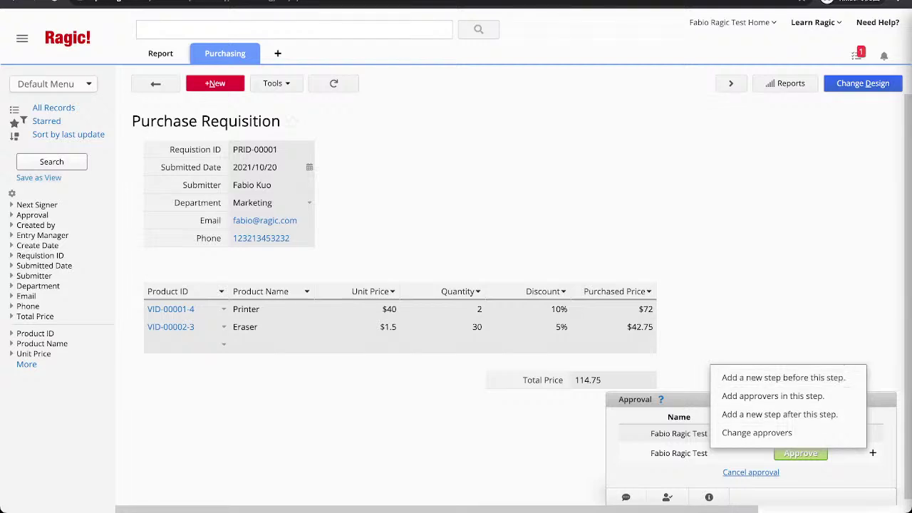
key(Escape)
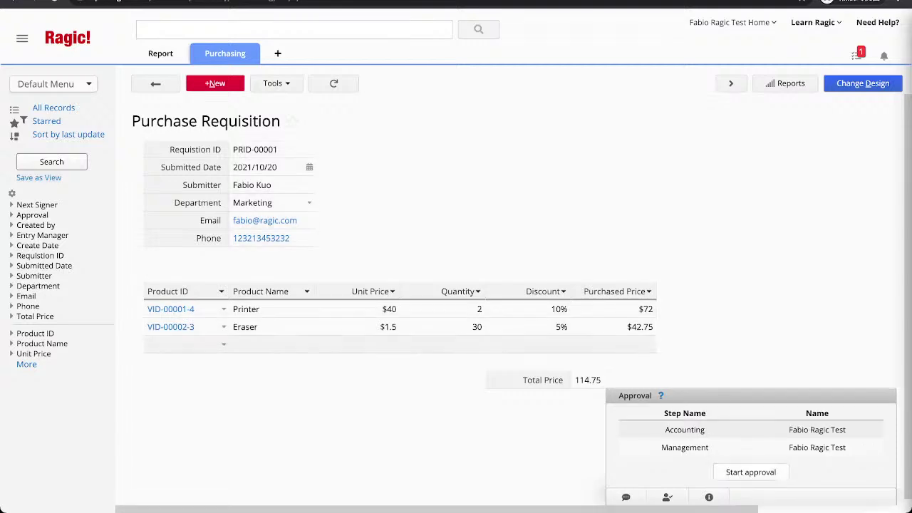
Add a Red ink pen line with quantity 30 and 0% discount.
click(223, 344)
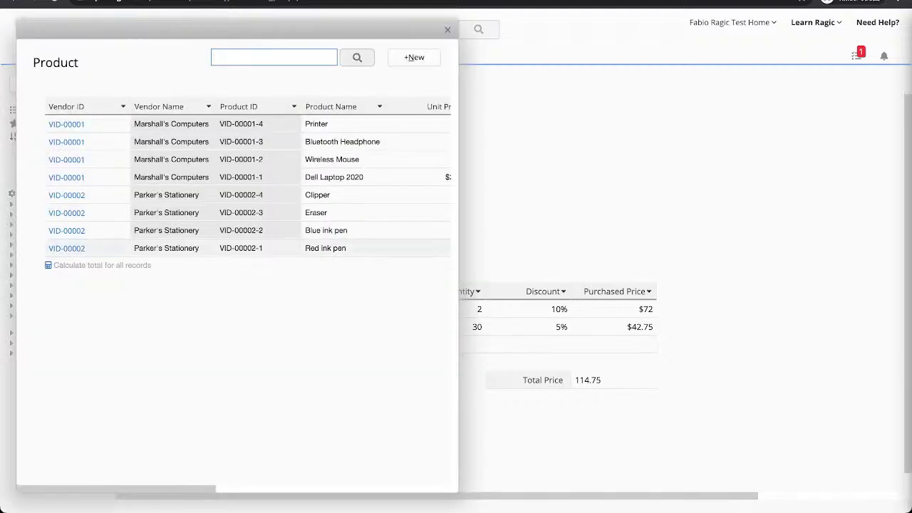
click(313, 246)
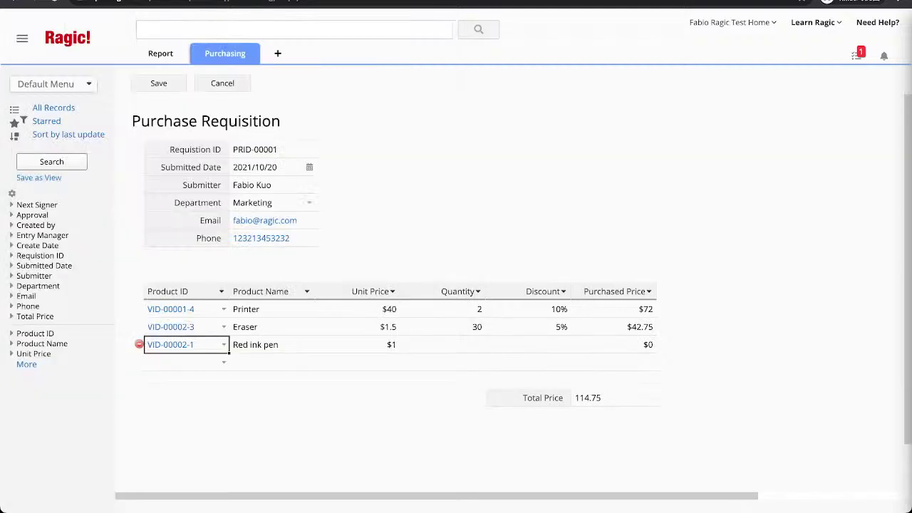
click(441, 345)
text(30)
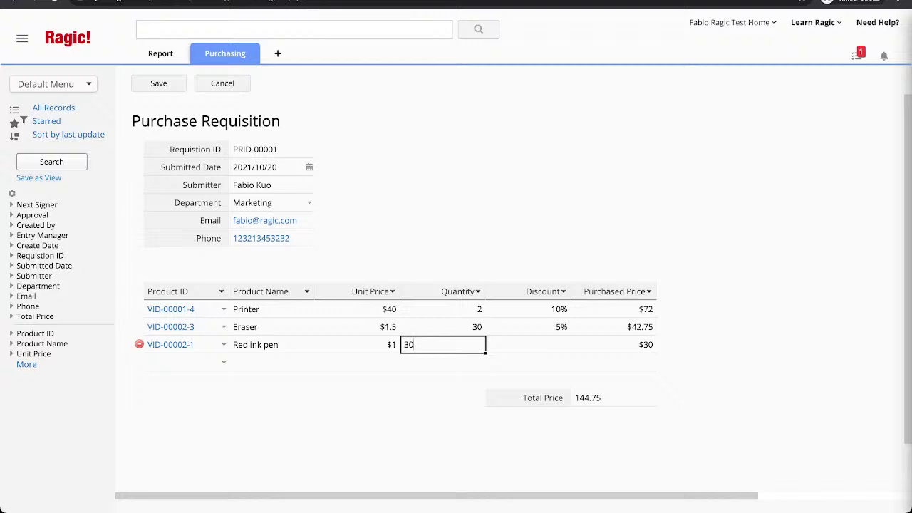
key(Tab)
text(0)
key(Return)
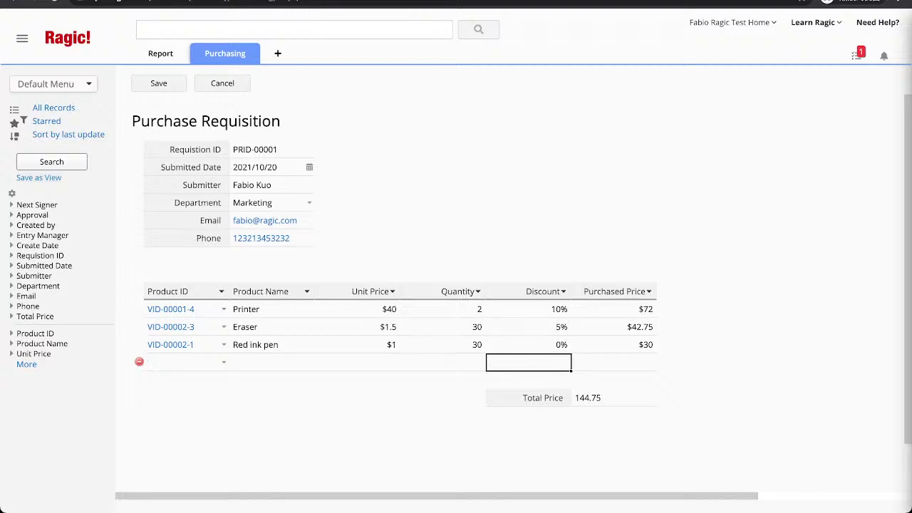
Save the requisition with Ctrl+S and start its approval process.
key(ctrl+s)
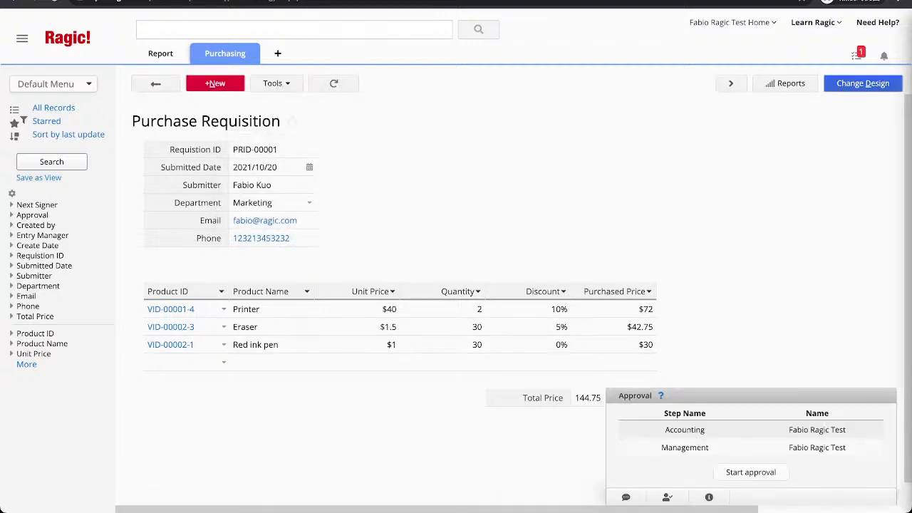
click(751, 472)
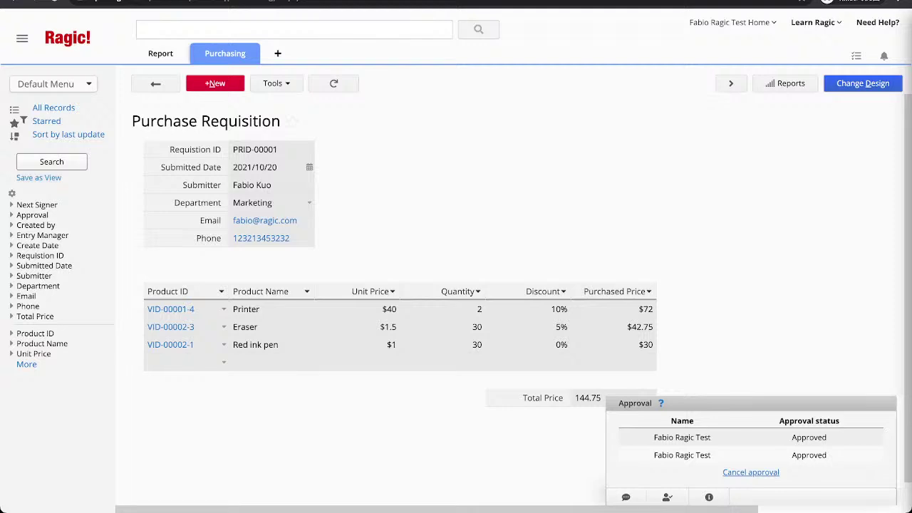
click(863, 82)
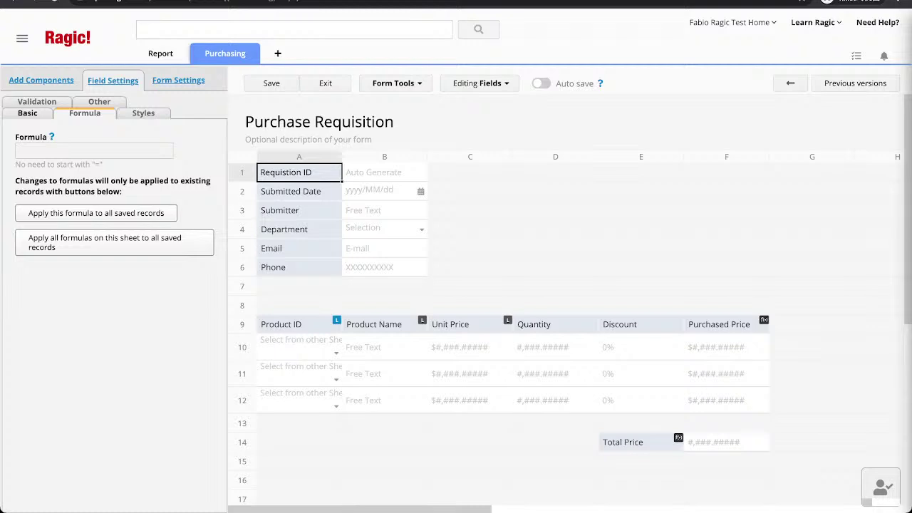
Create a new sheet from the requisition's item subtable.
click(396, 82)
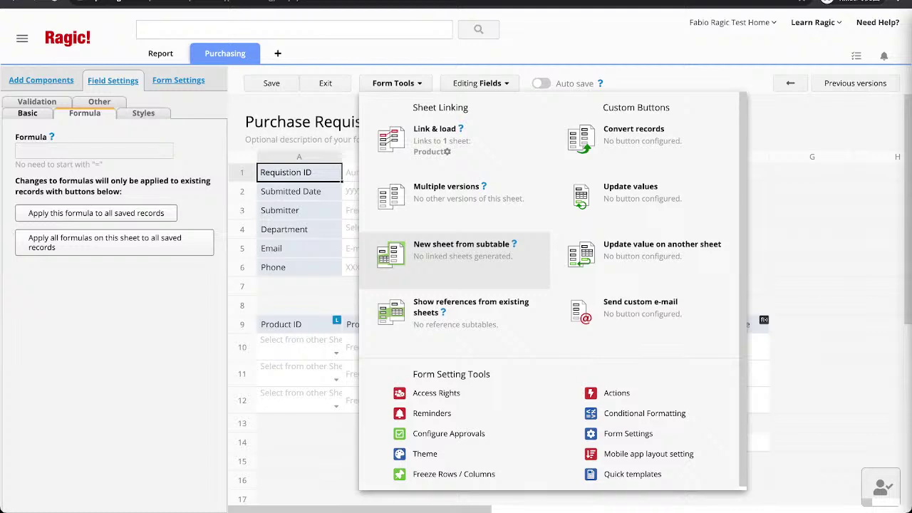
click(461, 245)
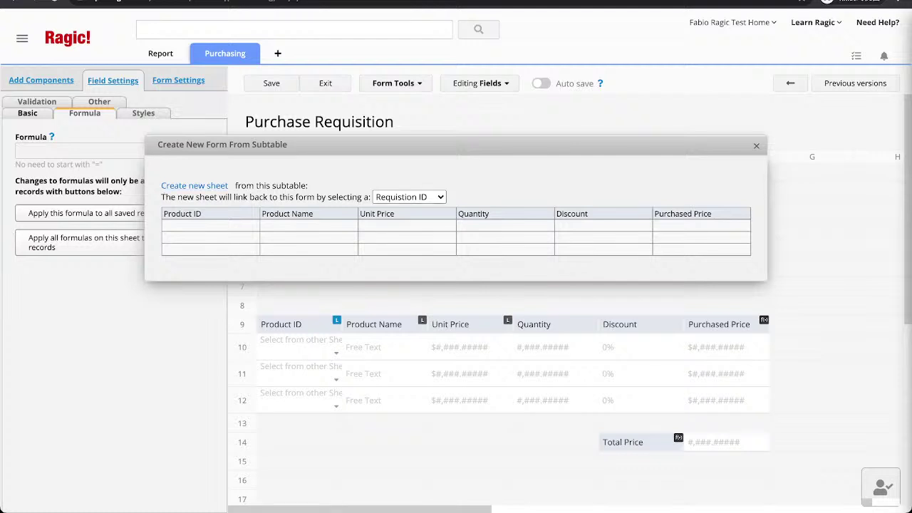
click(194, 185)
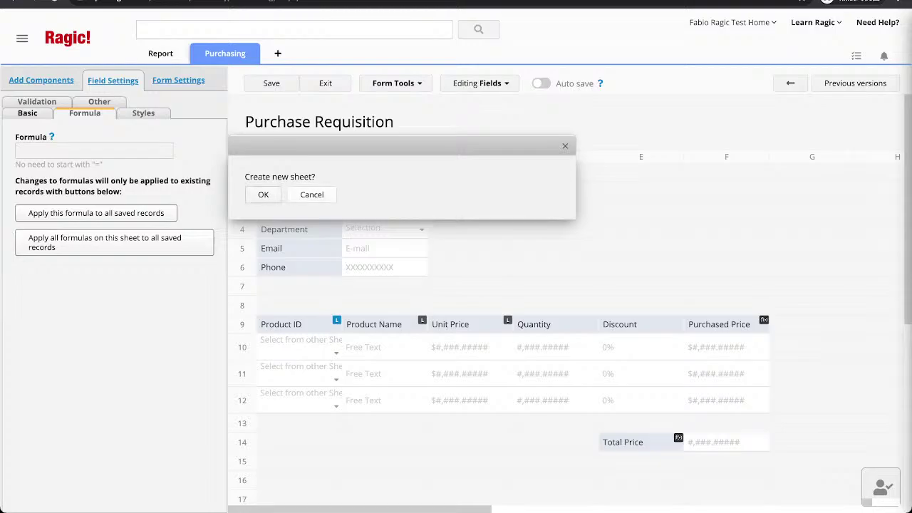
click(263, 193)
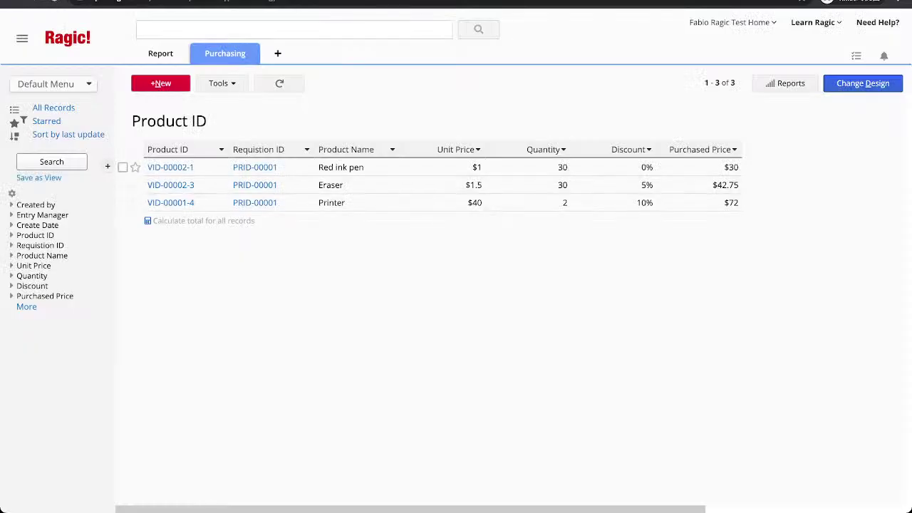
Open the new Product ID sheet in design mode and inspect the Quantity field's settings.
mouse_move(225, 53)
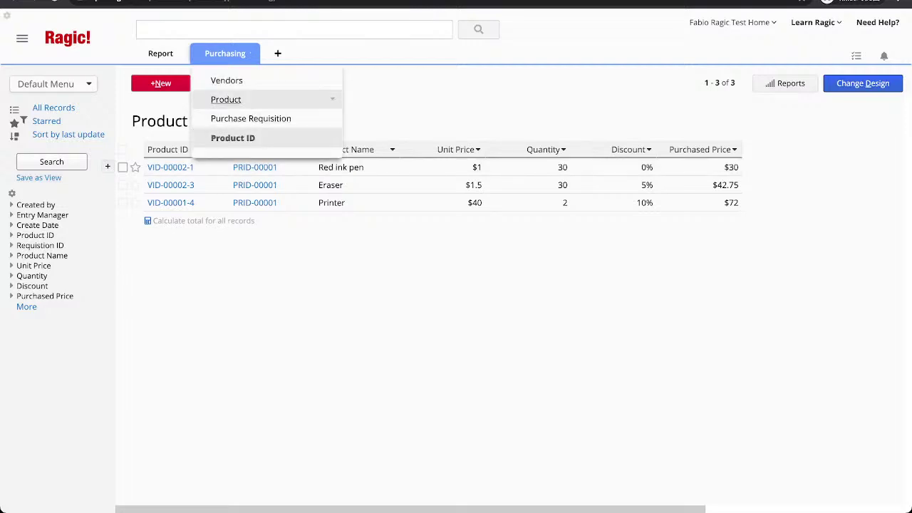
click(862, 83)
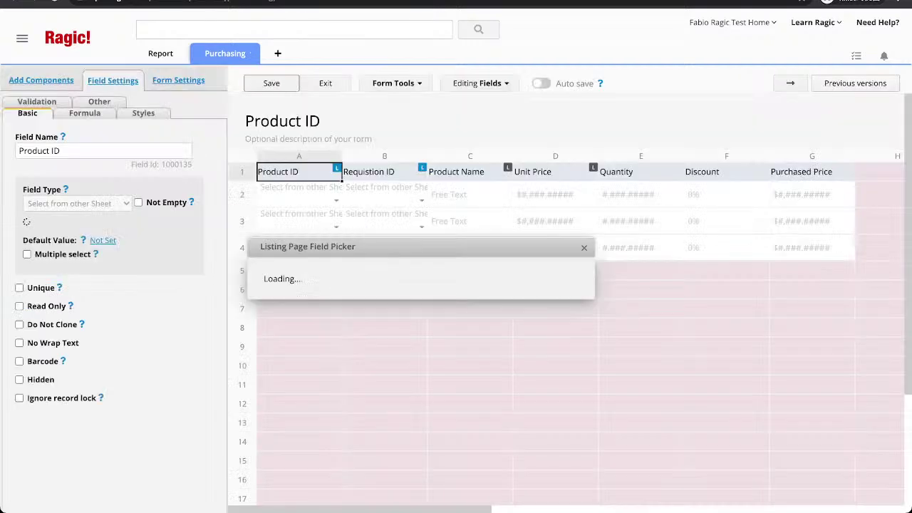
key(Return)
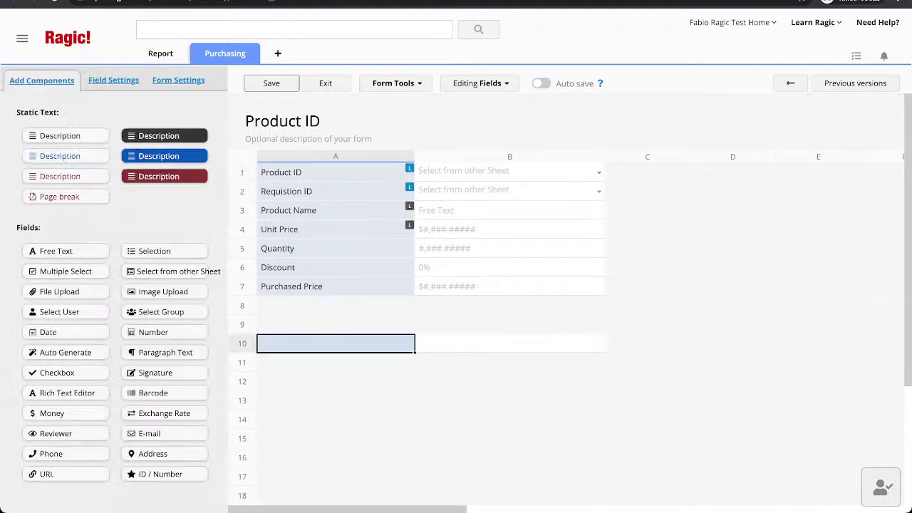
click(335, 305)
click(335, 248)
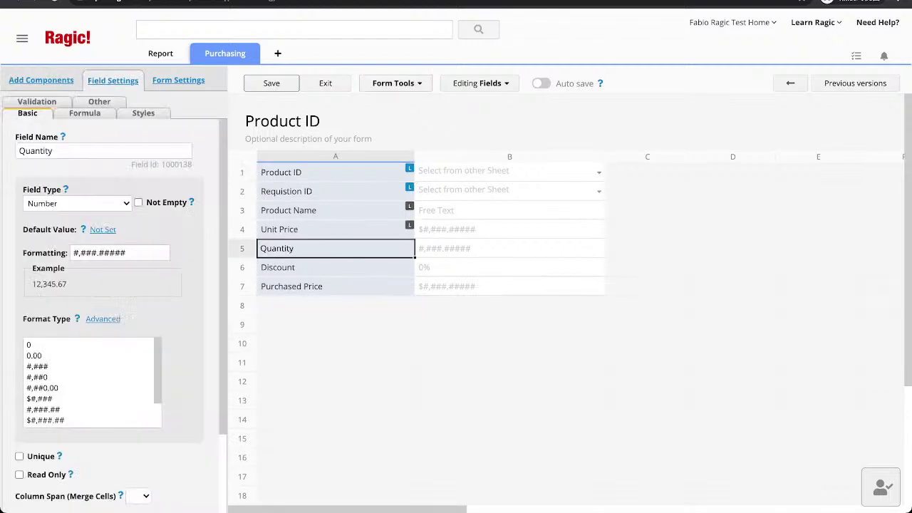
click(392, 83)
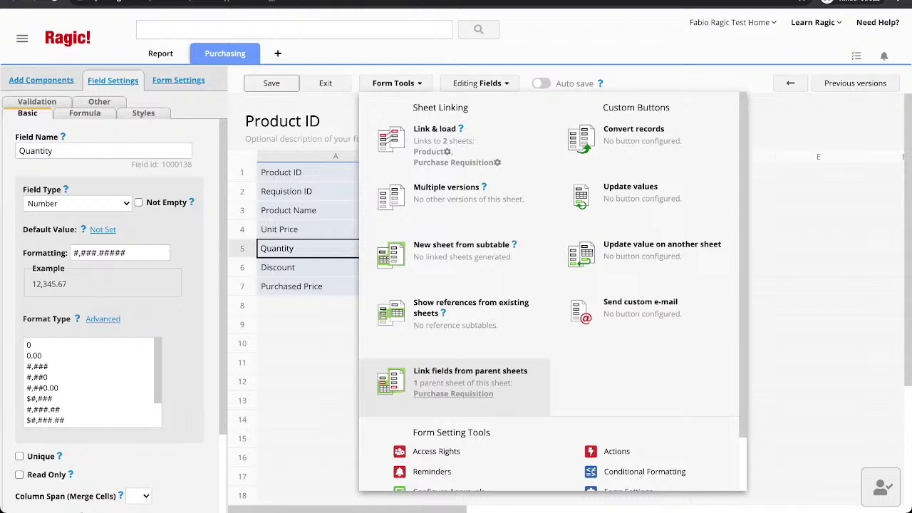
Link Submitter and Submitted Date from the parent sheet into rows 9 and 10.
click(456, 381)
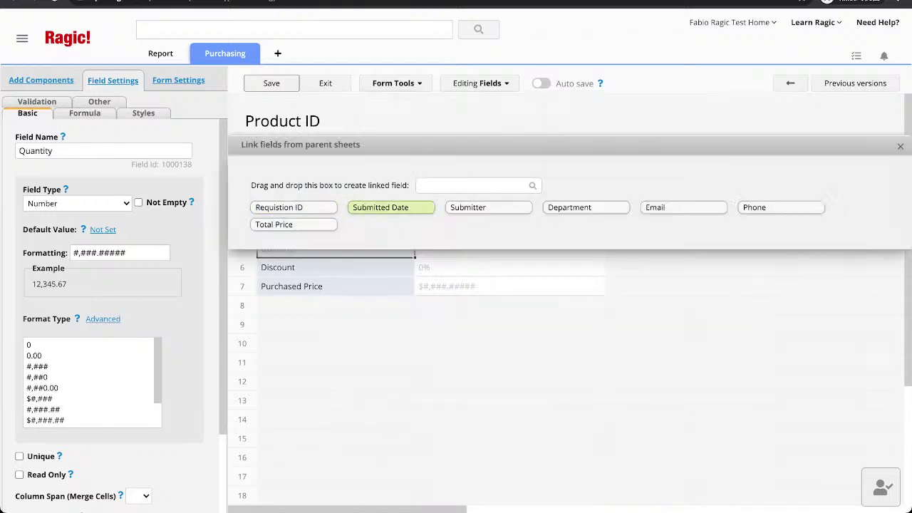
drag(468, 207, 335, 324)
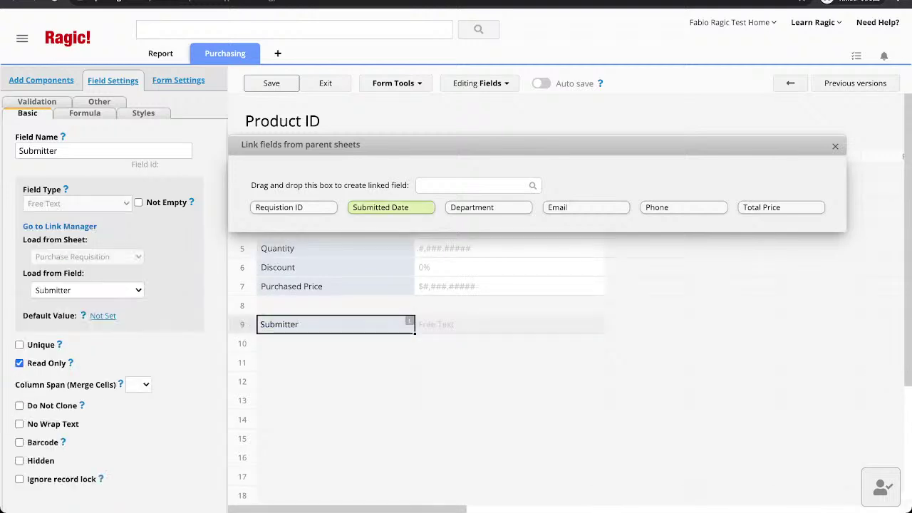
drag(391, 207, 285, 343)
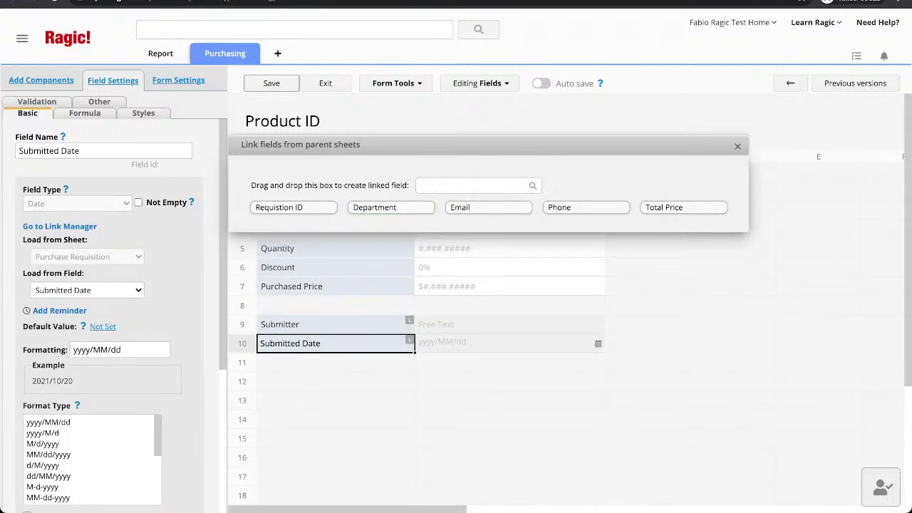
key(Escape)
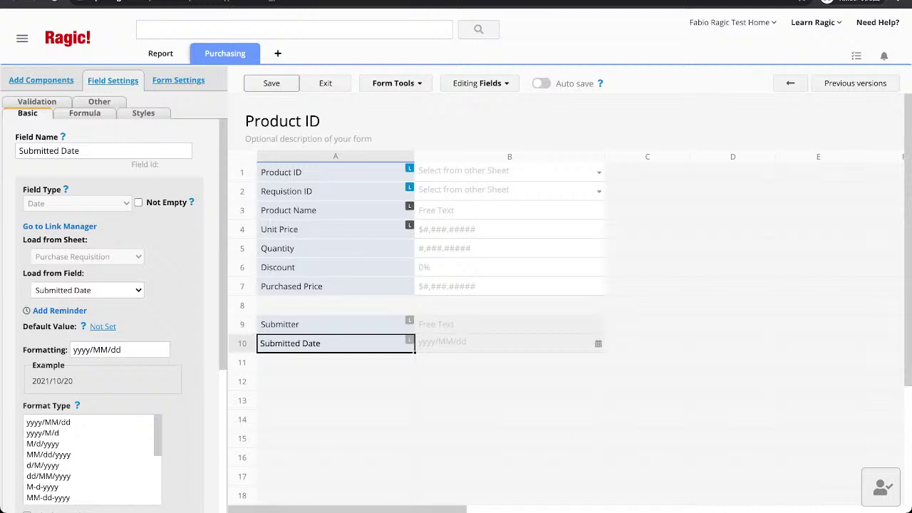
Shift Purchased Price, Discount, Quantity, Unit Price, Requisition ID and Product ID down the form.
click(291, 286)
drag(292, 286, 306, 362)
click(278, 267)
drag(277, 267, 285, 305)
drag(278, 247, 289, 287)
drag(279, 229, 286, 266)
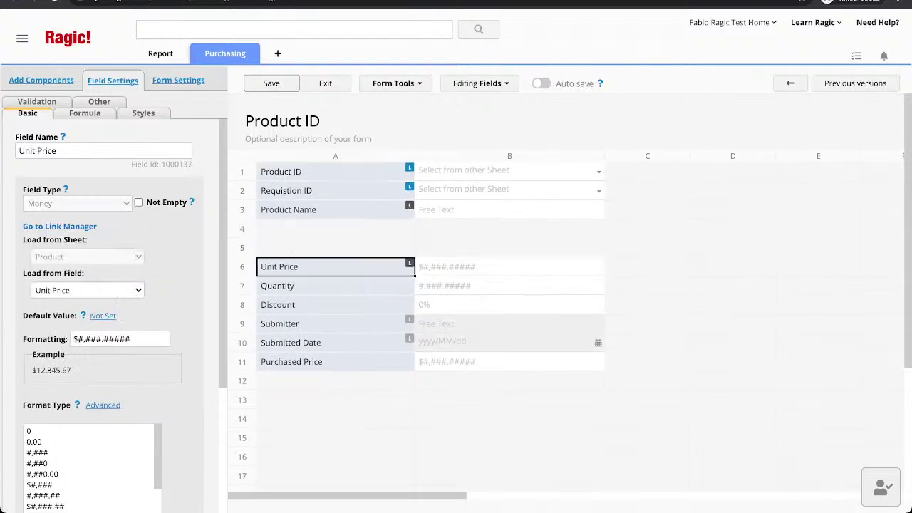
click(288, 209)
drag(286, 191, 288, 247)
click(280, 172)
drag(281, 172, 288, 209)
click(288, 210)
Place Requisition ID, Submitter and Submitted Date at the top, product fields below, and save.
click(285, 248)
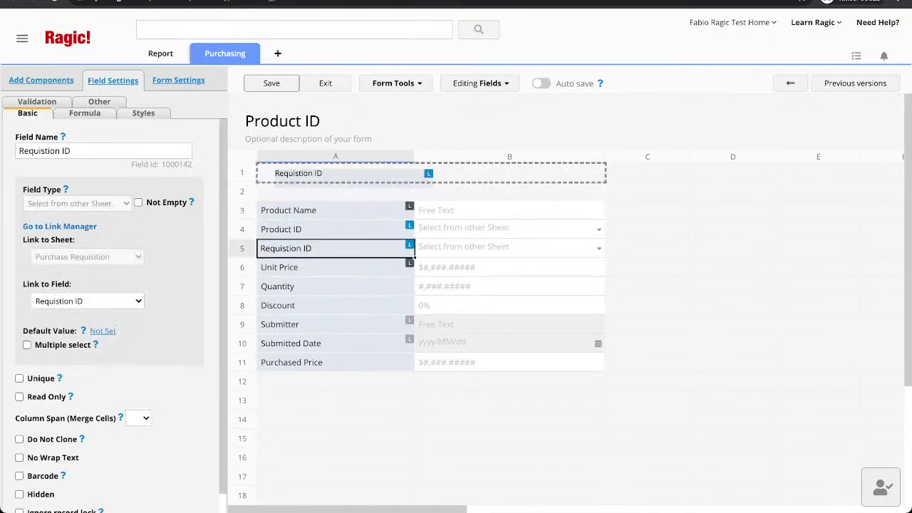
drag(289, 173, 289, 172)
drag(281, 228, 289, 248)
click(288, 209)
drag(280, 191, 298, 228)
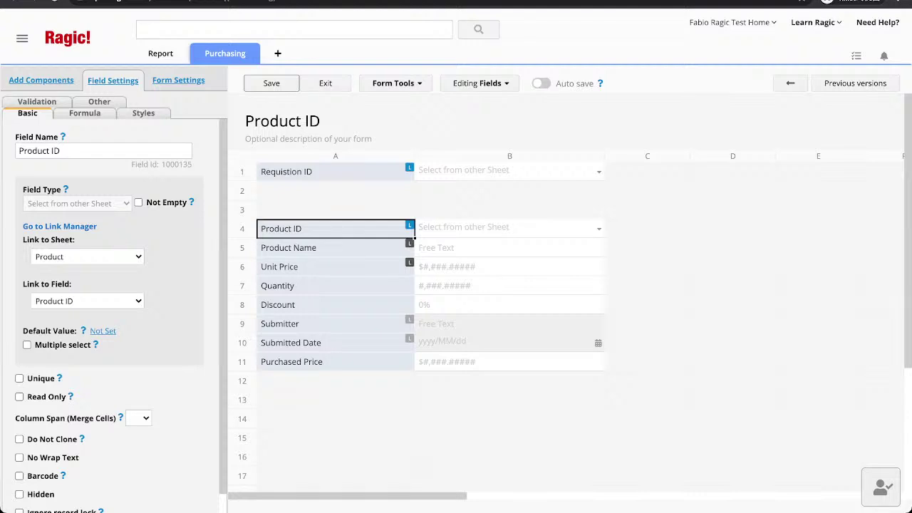
drag(285, 324, 335, 190)
drag(291, 343, 335, 210)
drag(291, 361, 335, 324)
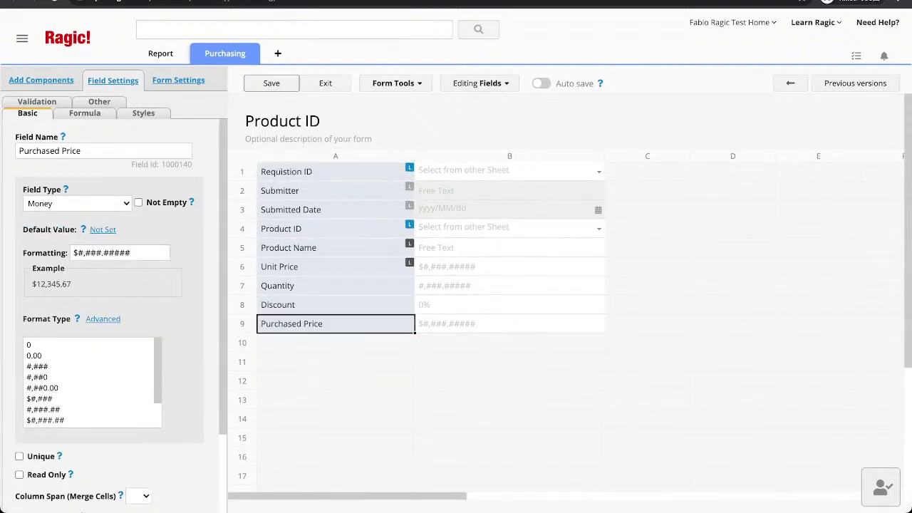
click(272, 83)
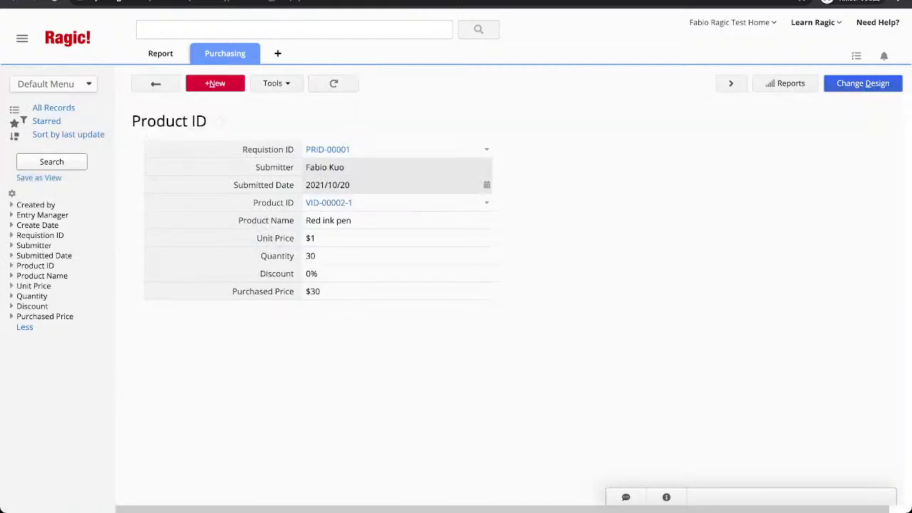
Return to the Product ID listing, then go to the Purchase Requisition sheet's list.
click(155, 83)
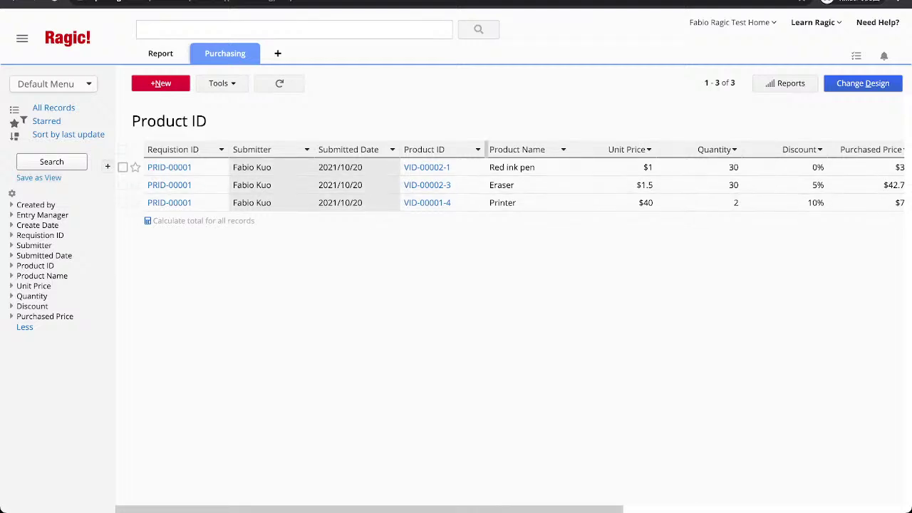
mouse_move(225, 54)
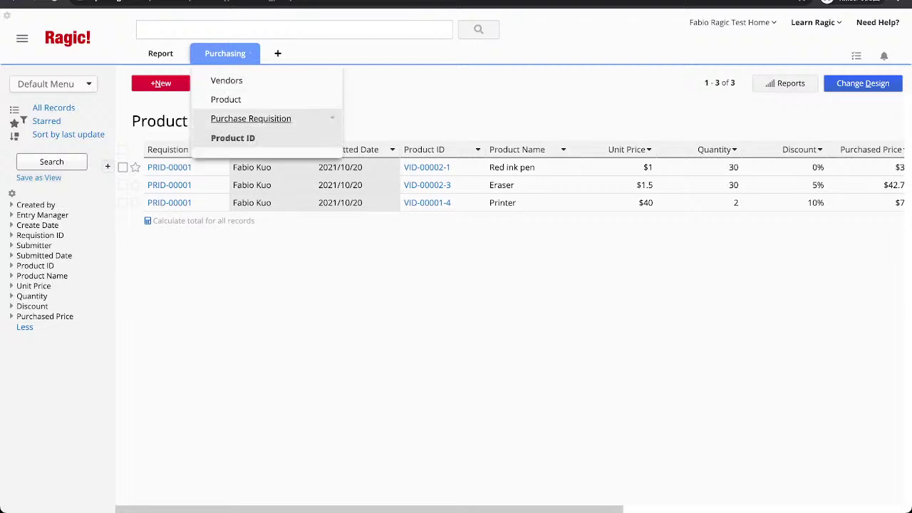
click(251, 118)
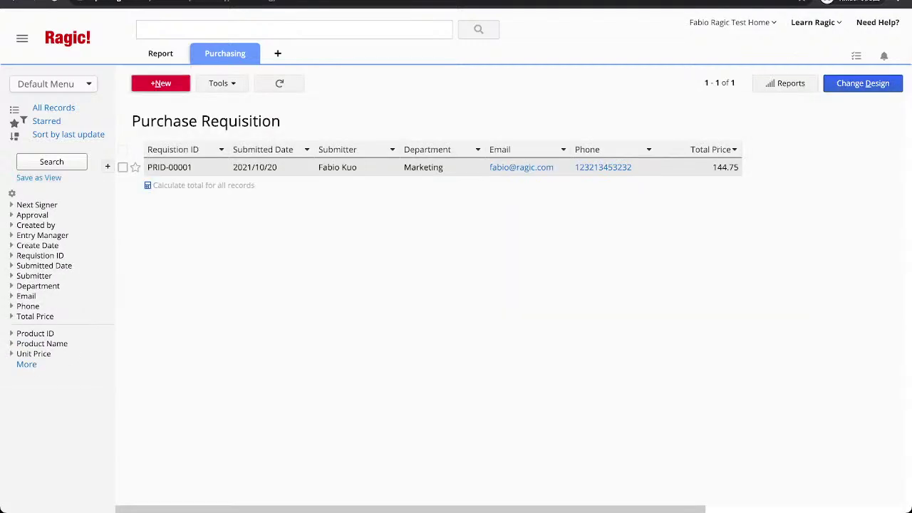
Start a new purchase requisition dated October 19 and enter the submitter's name.
click(161, 84)
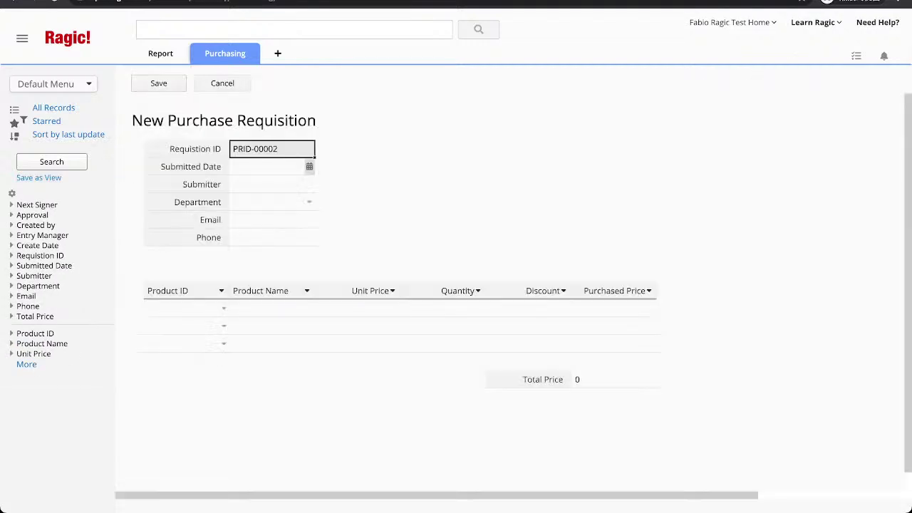
click(309, 167)
click(285, 259)
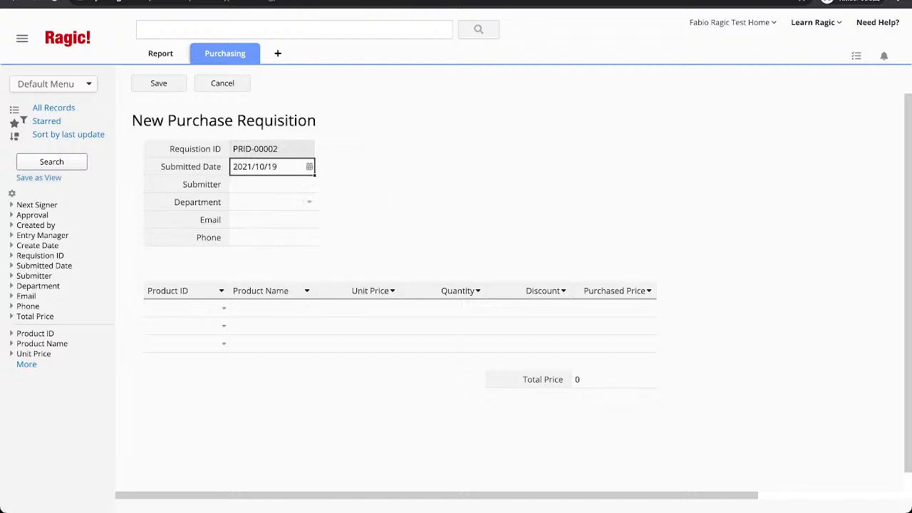
click(271, 184)
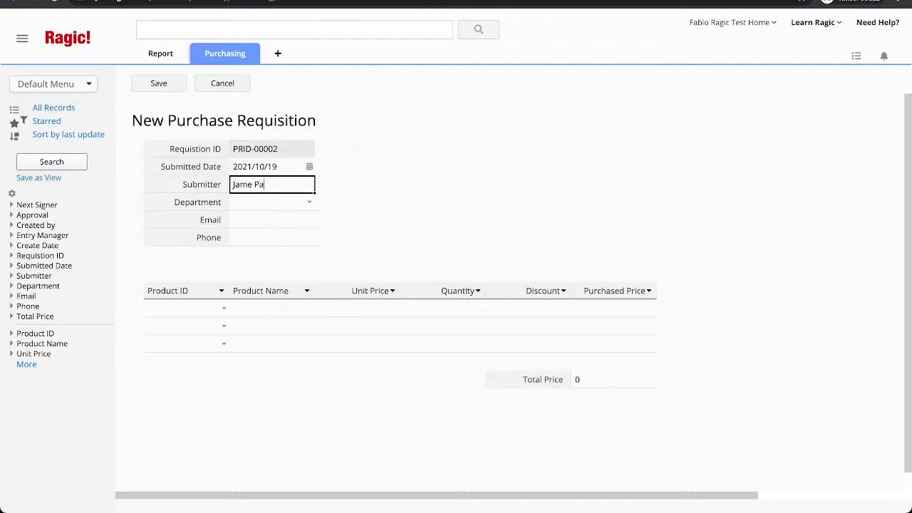
key(Tab)
Set Department to Sales, then fill in the submitter's e-mail address and phone number.
key(Return)
key(Tab)
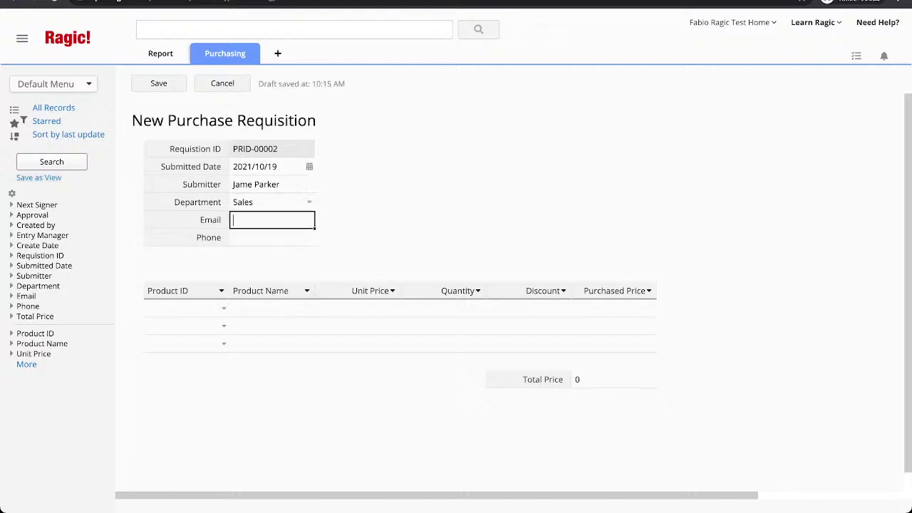
key(Tab)
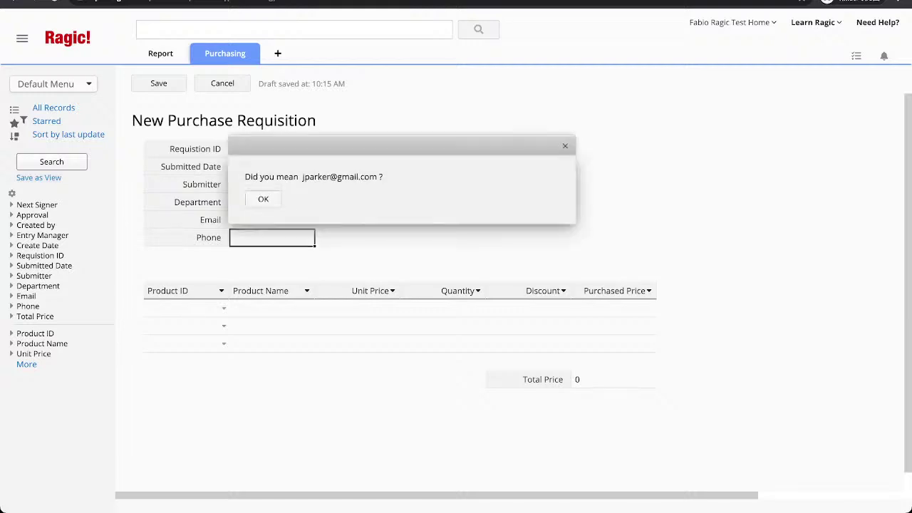
key(Return)
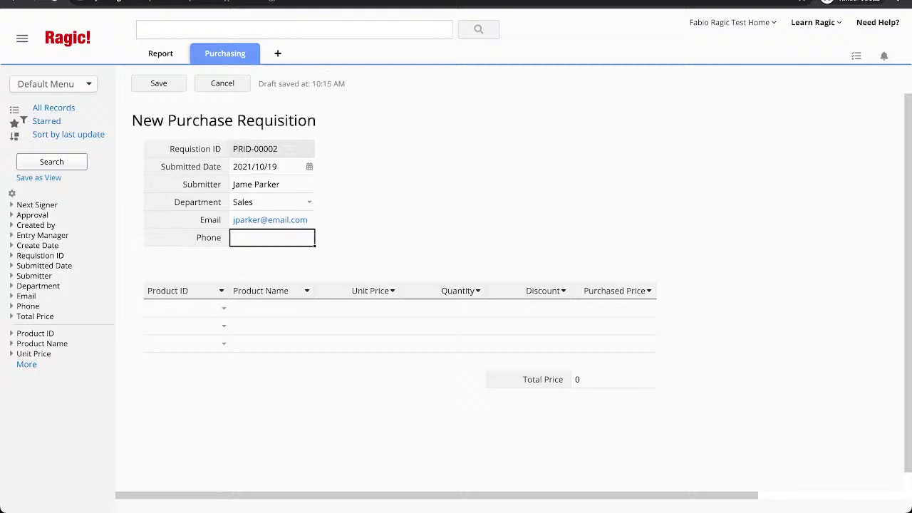
Add line items Clipper (quantity 500, 20% discount) and Blue ink pen (quantity 20, 10% discount).
click(223, 307)
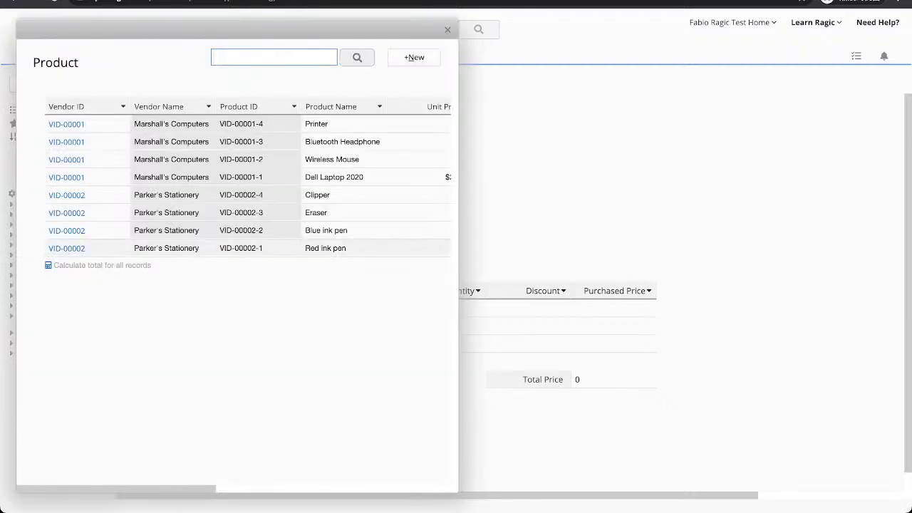
click(317, 195)
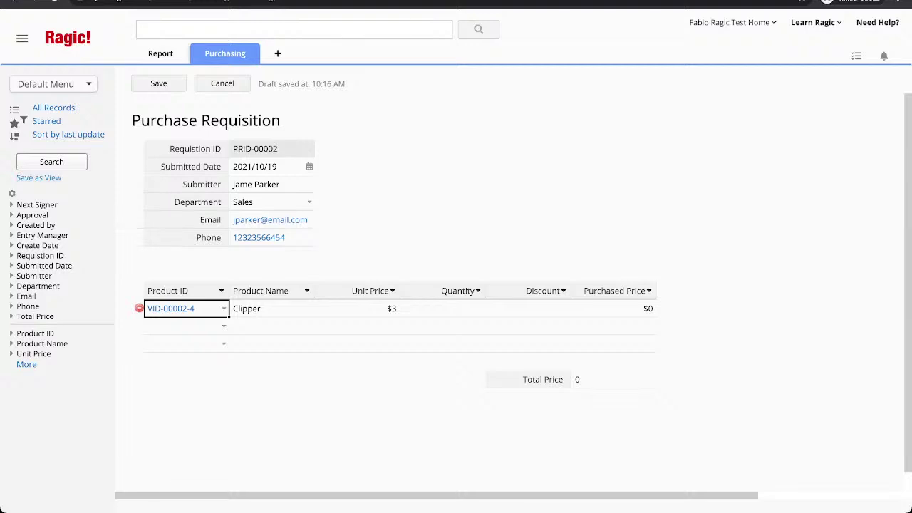
text(500)
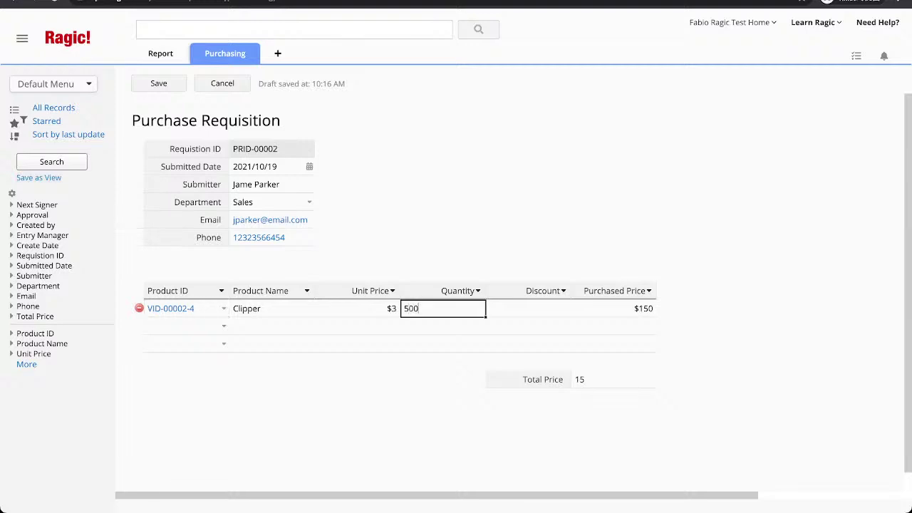
key(Tab)
text(20)
key(Tab)
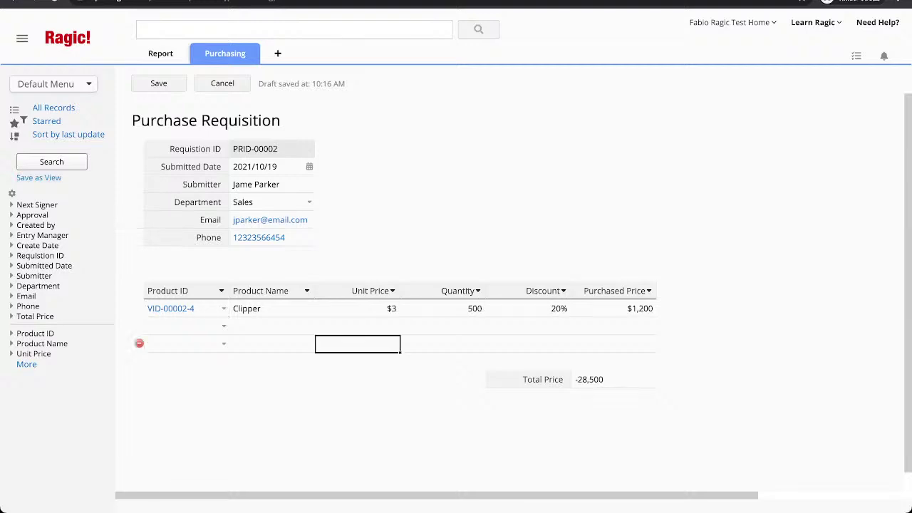
click(224, 326)
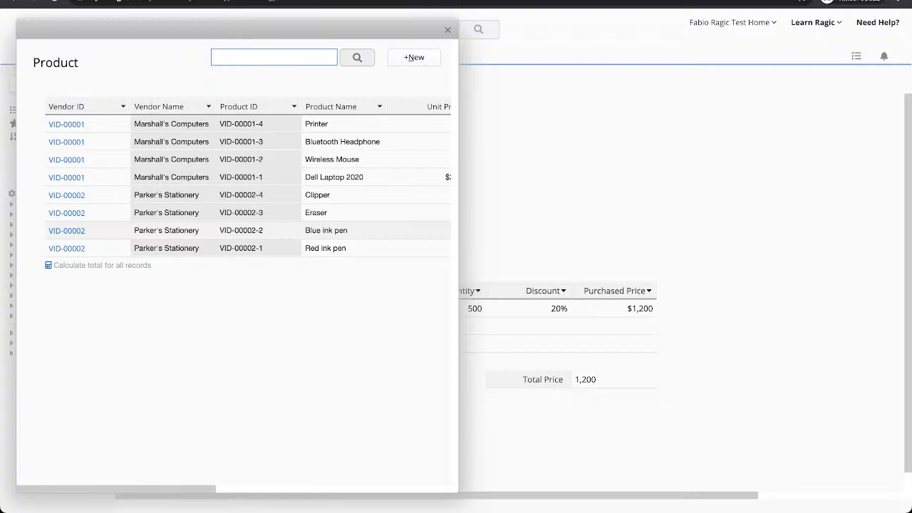
click(326, 231)
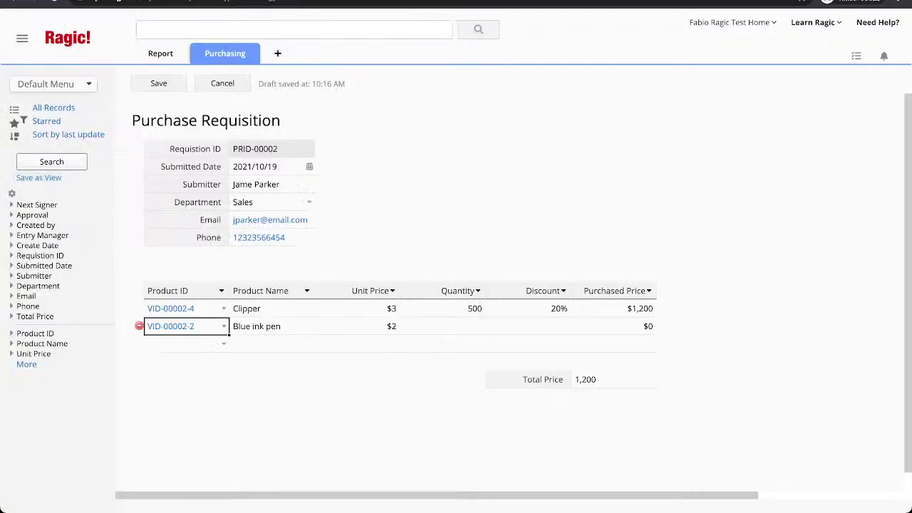
click(442, 325)
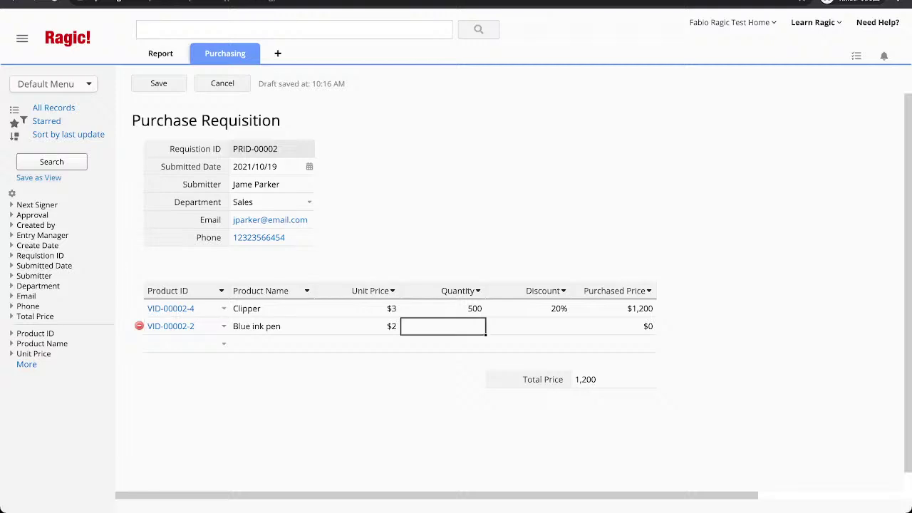
text(20)
key(Tab)
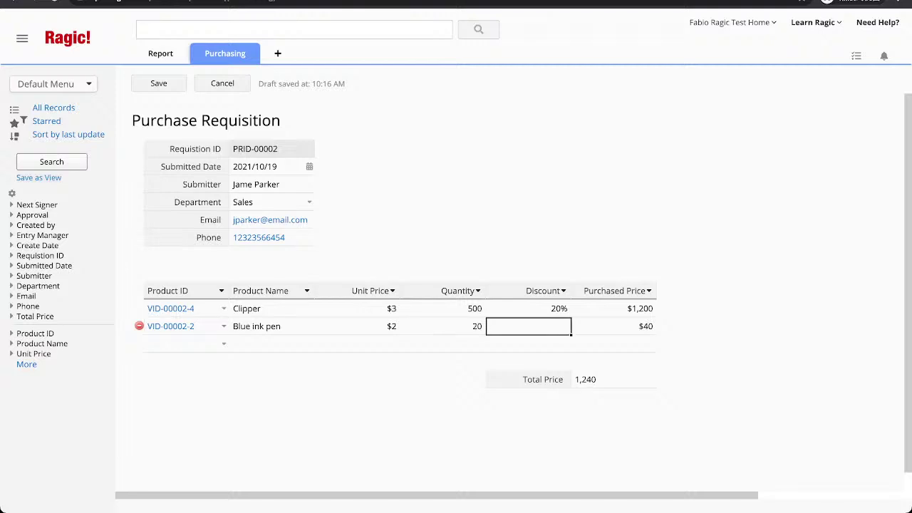
text(10)
key(Tab)
Add Red ink pen (quantity 30, 10% discount) and Printer (quantity 2, 0% discount), then save.
key(Return)
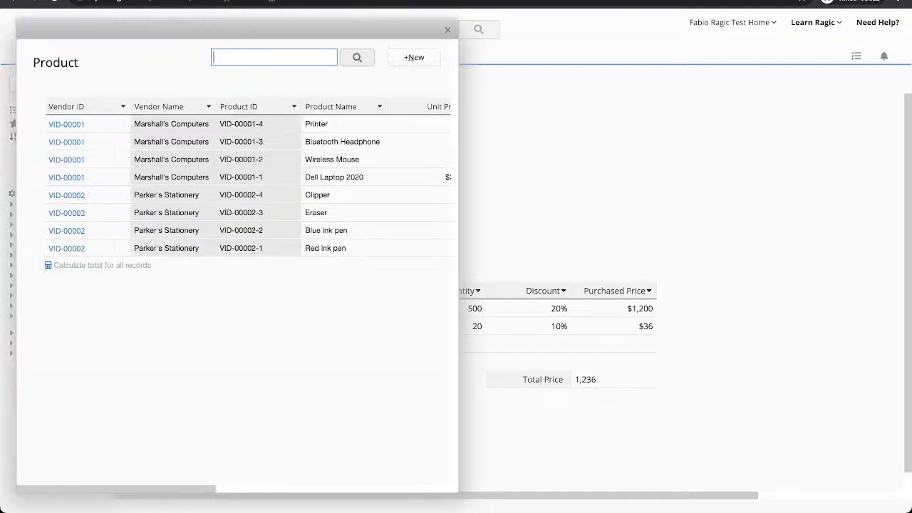
click(257, 248)
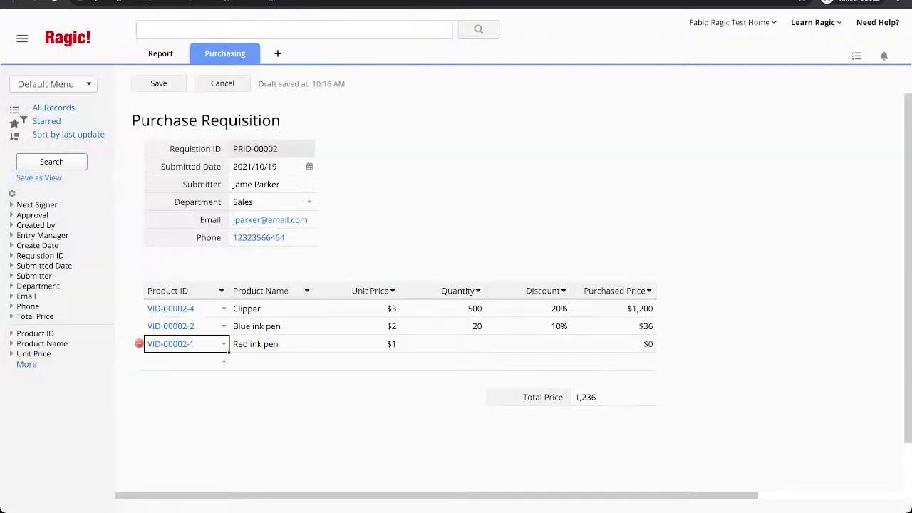
click(443, 344)
text(30)
key(Tab)
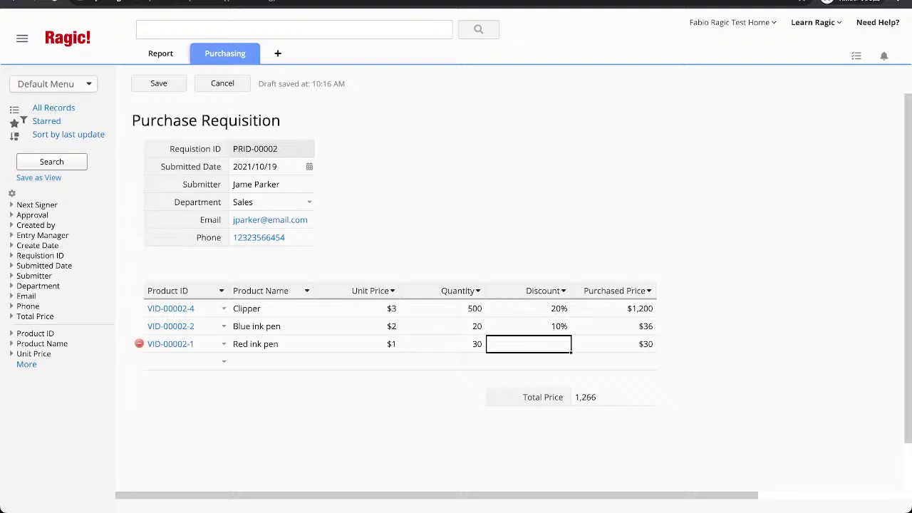
text(10)
click(223, 361)
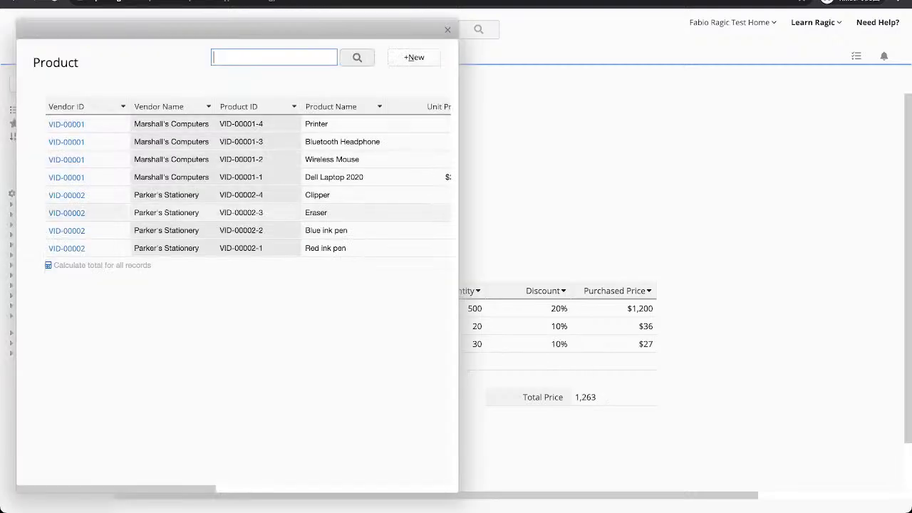
click(320, 124)
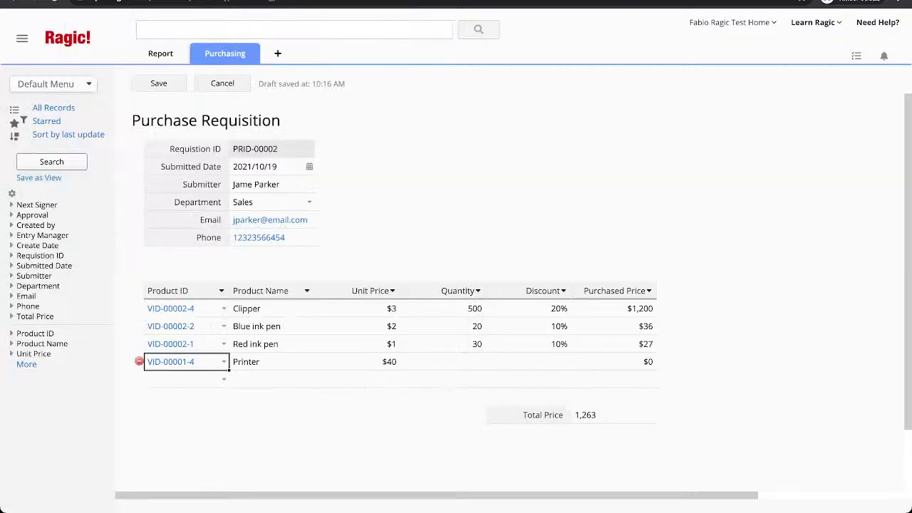
click(443, 362)
text(2)
key(Tab)
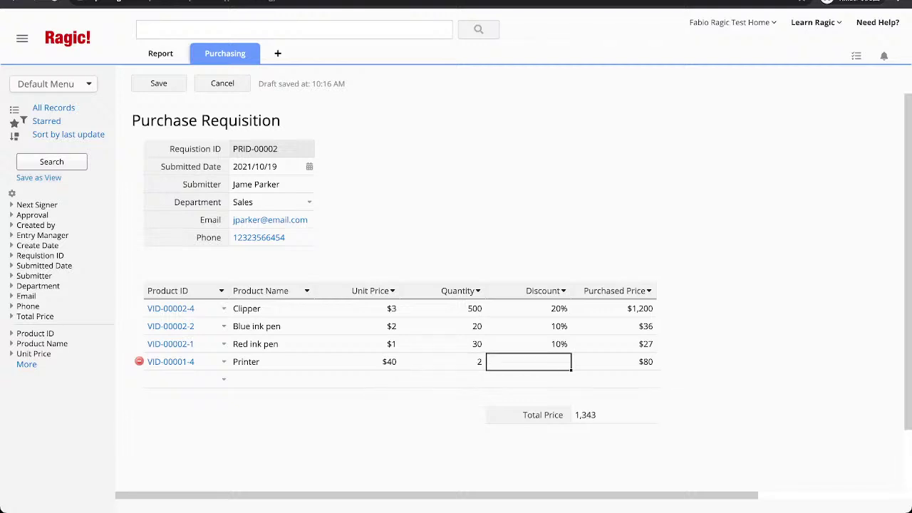
text(0)
key(ctrl+s)
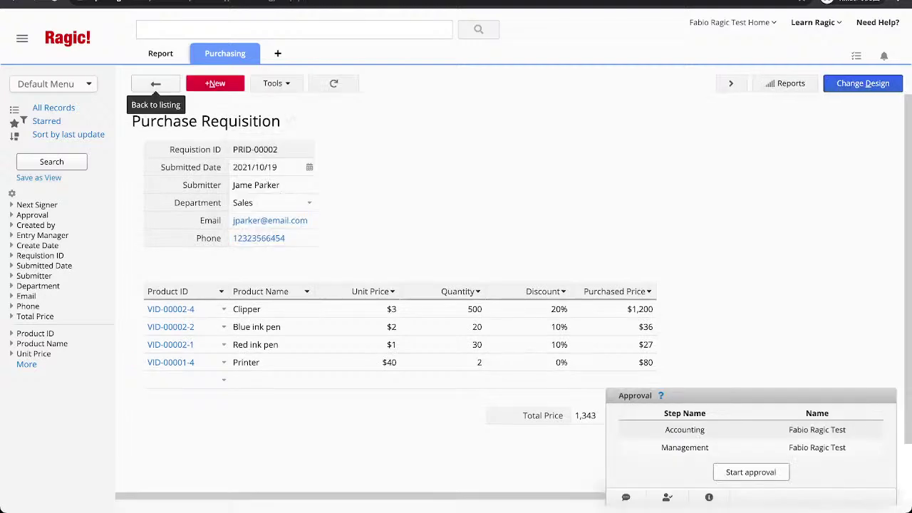
Switch to the Product ID sheet under the Purchasing tab.
mouse_move(225, 53)
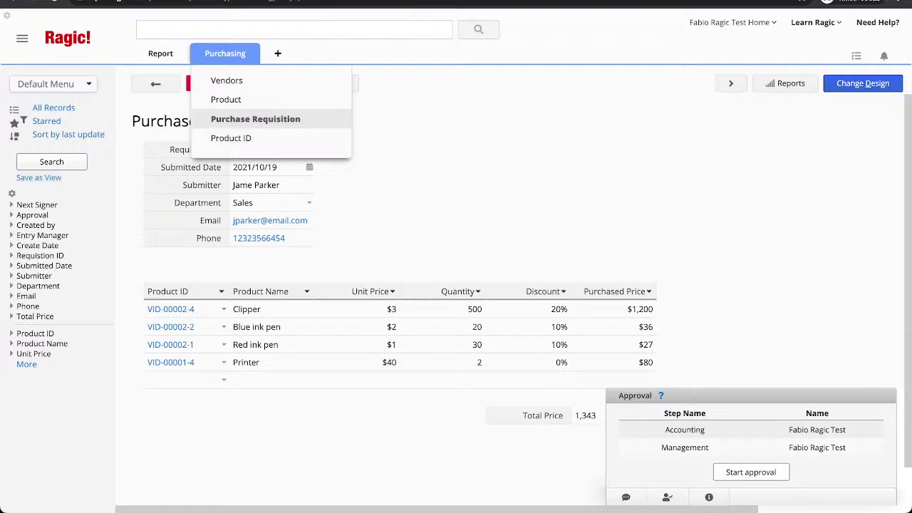
mouse_move(225, 53)
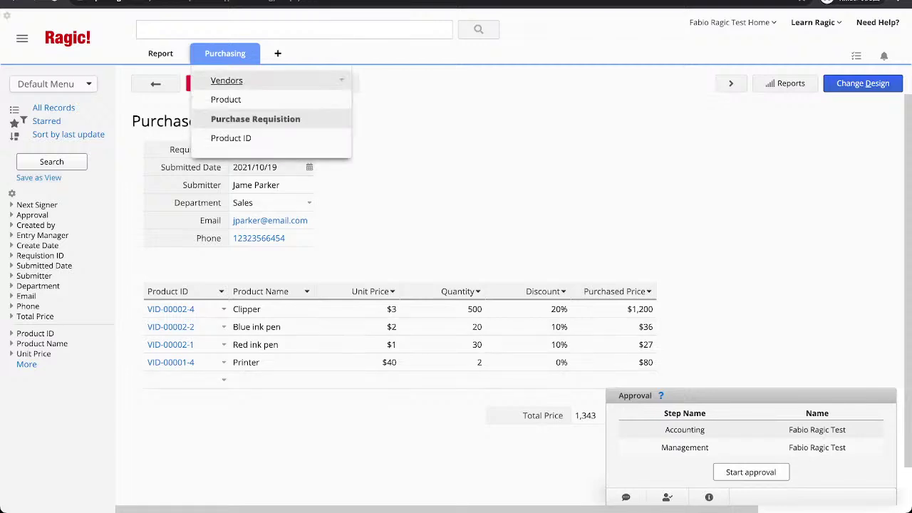
click(221, 136)
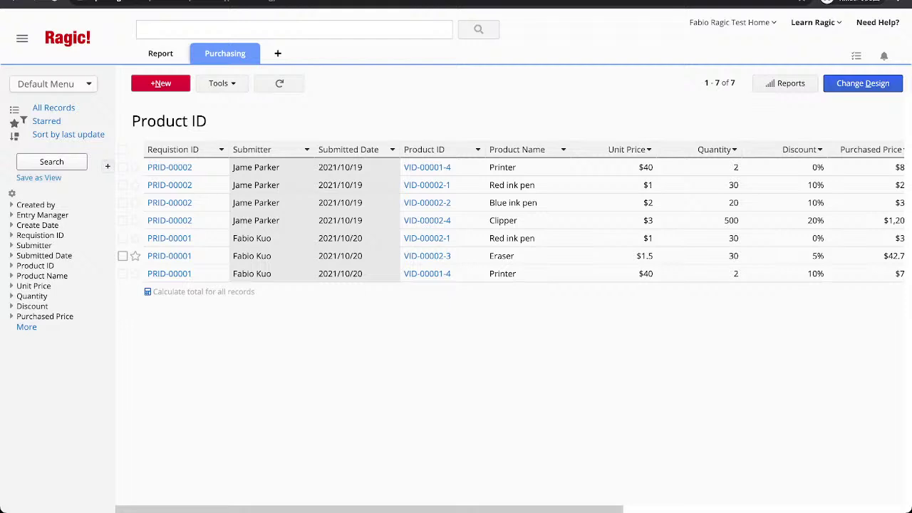
Reveal the Purchasing tab's sheet dropdown from the Product ID listing.
mouse_move(225, 53)
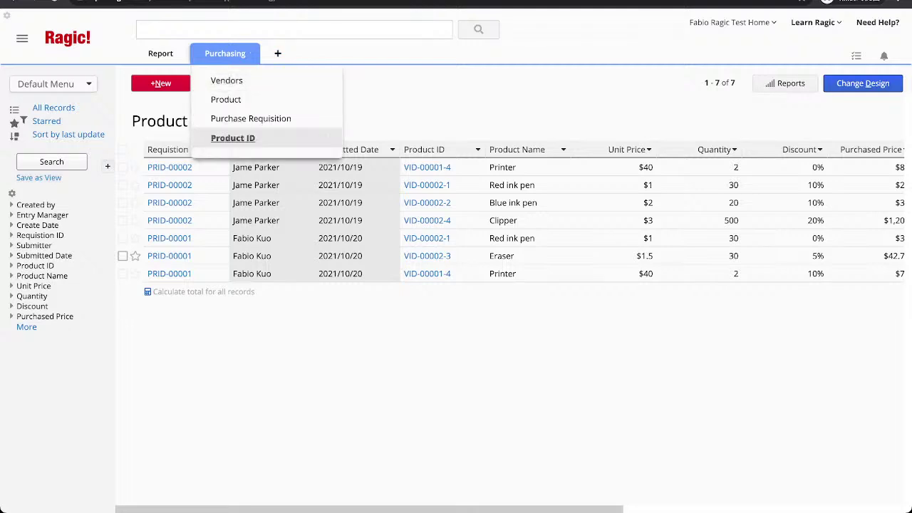
Rename the Product ID sheet to 'Products Purchased' and check the renamed listing.
click(332, 137)
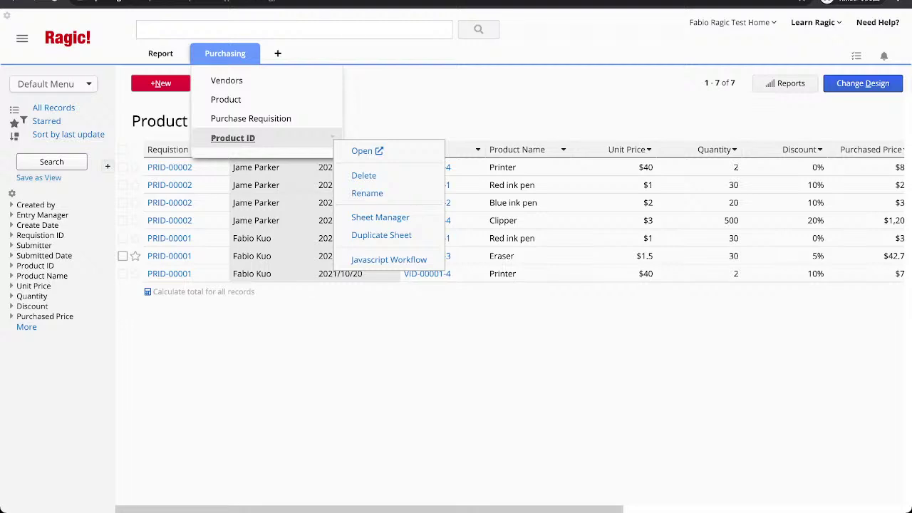
click(367, 193)
click(290, 193)
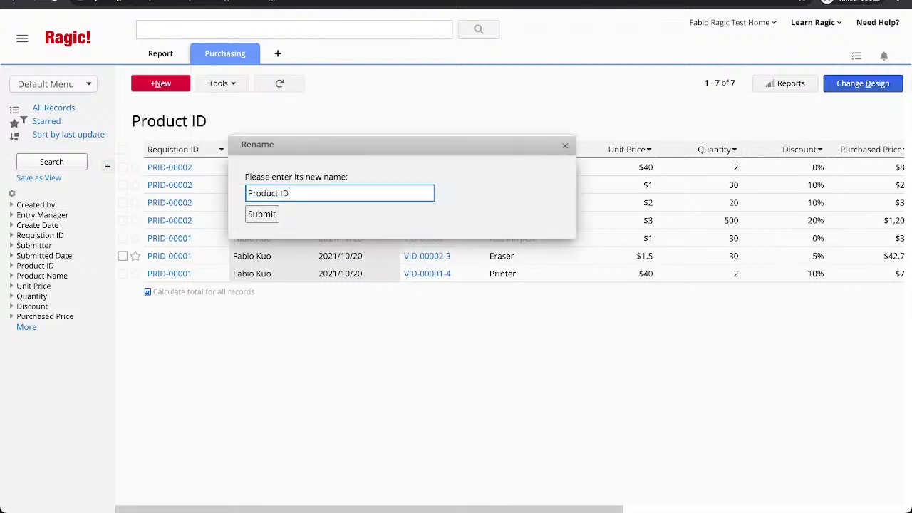
key(BackSpace)
text(P)
key(BackSpace)
key(BackSpace)
text(s Purchased)
key(Return)
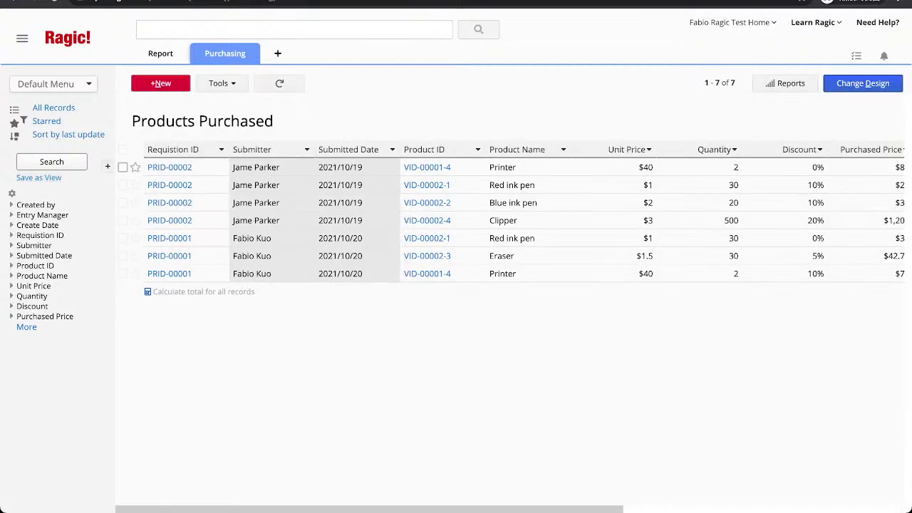
drag(132, 121, 274, 121)
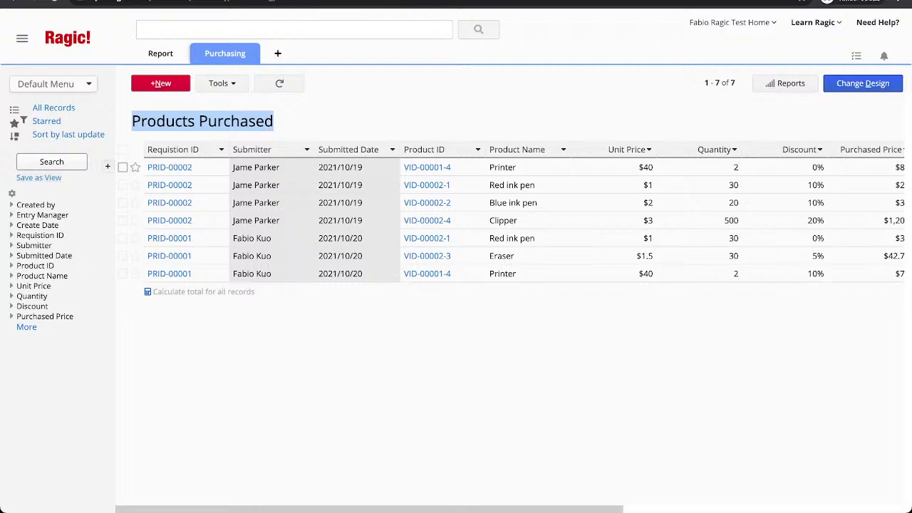
click(273, 121)
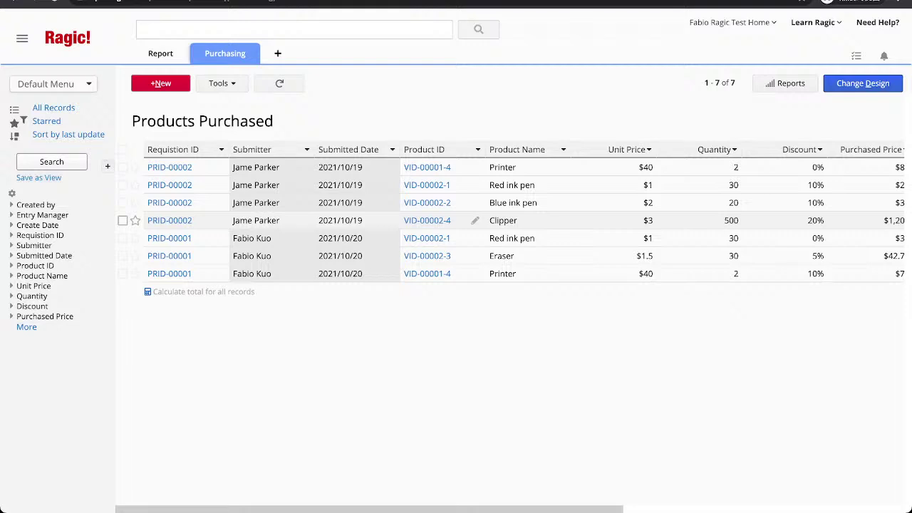
scroll(456, 221, right, 3)
scroll(456, 220, left, 3)
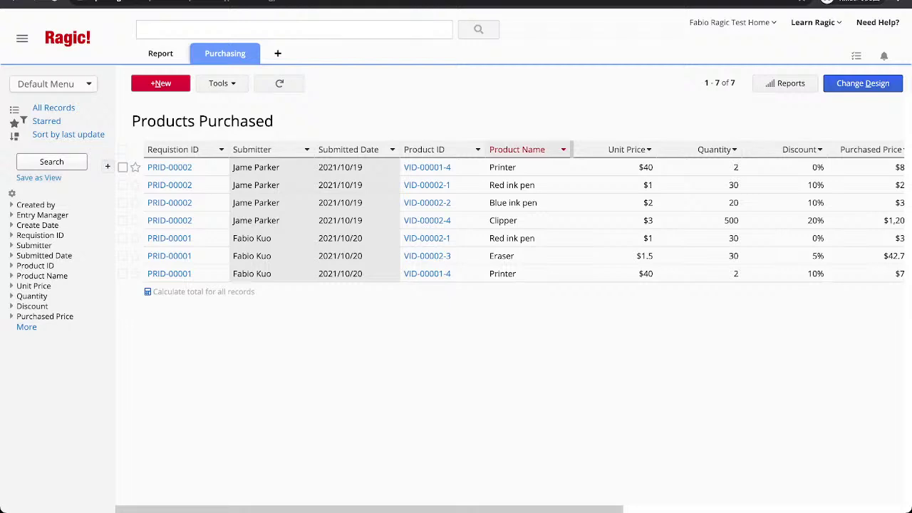
Filter the Product Name column by the text 'Printer' and review the matching rows.
click(563, 150)
click(527, 163)
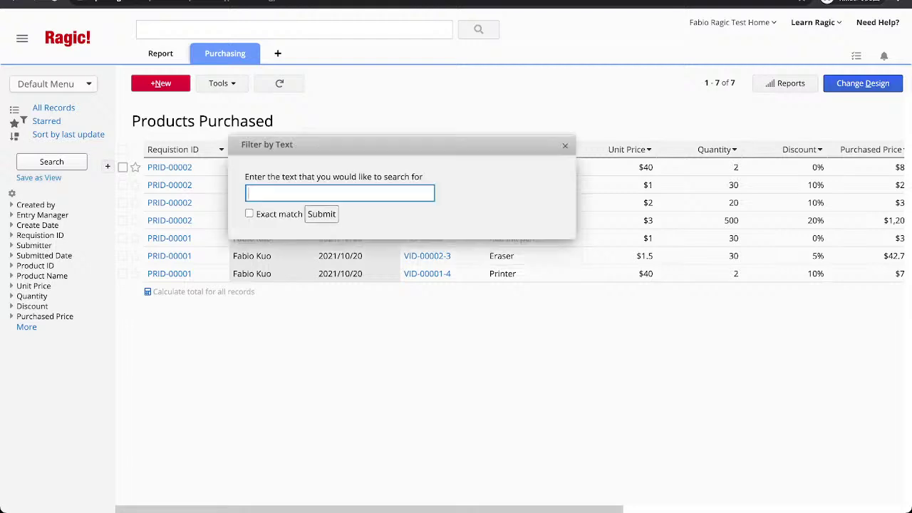
text(Printer)
click(321, 214)
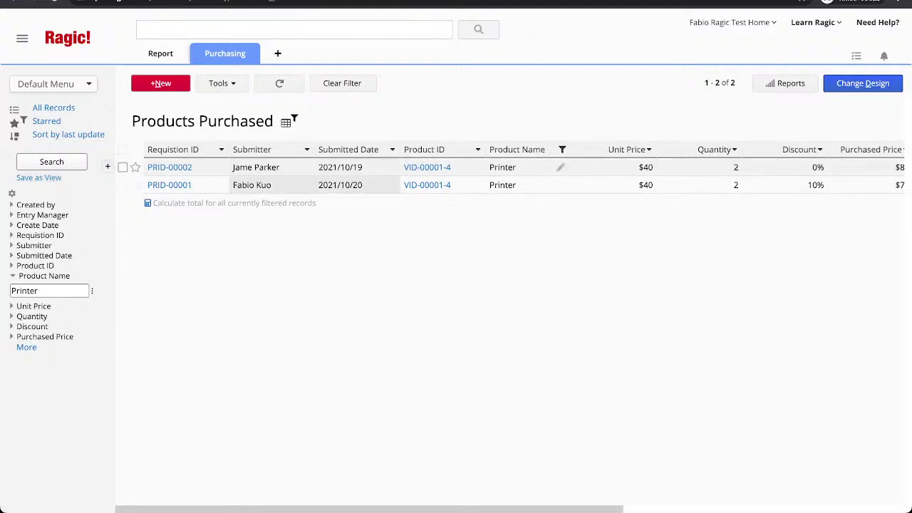
scroll(561, 184, right, 2)
scroll(560, 184, left, 2)
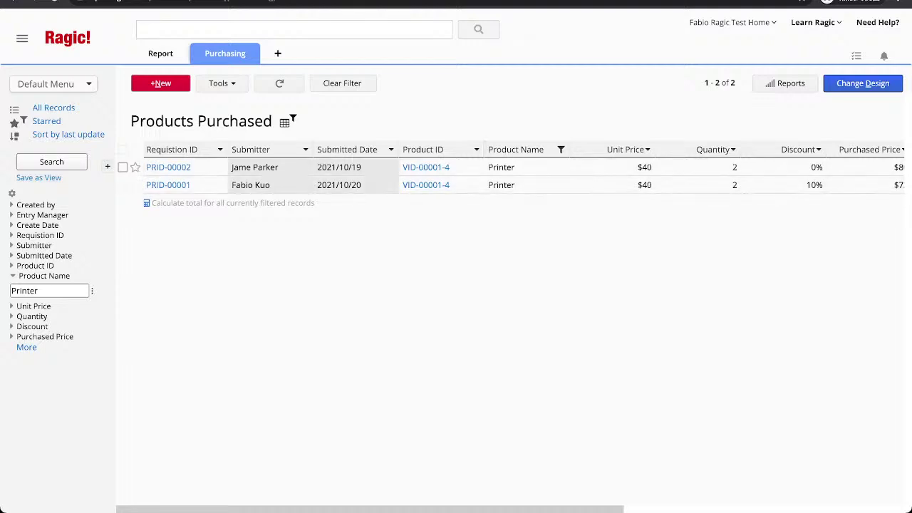
scroll(217, 185, right, 2)
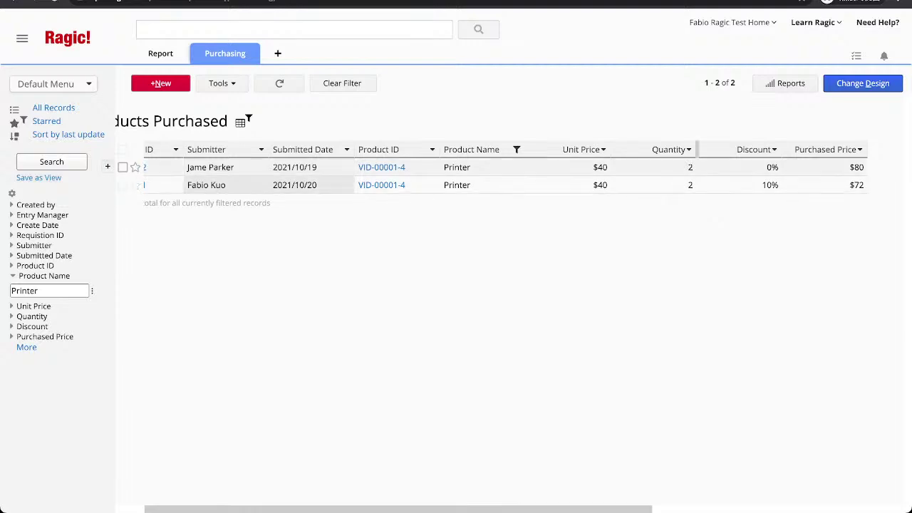
scroll(218, 185, left, 2)
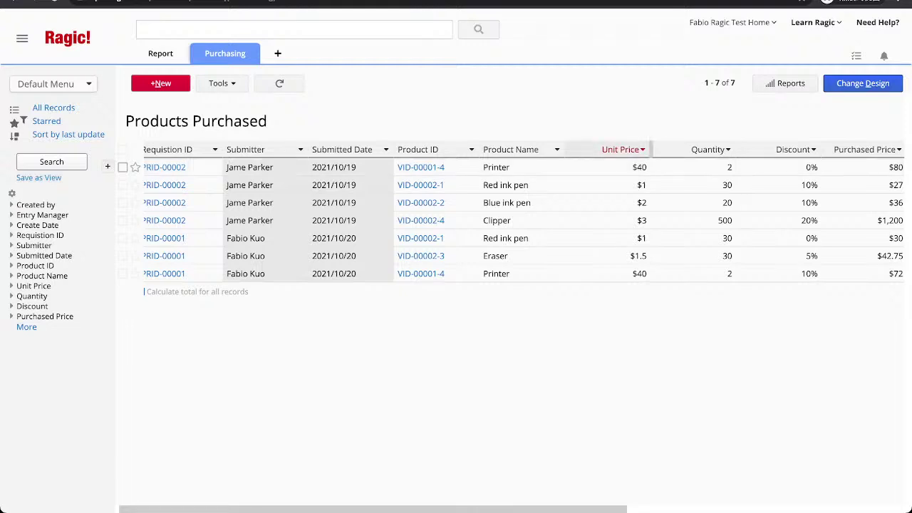
click(642, 150)
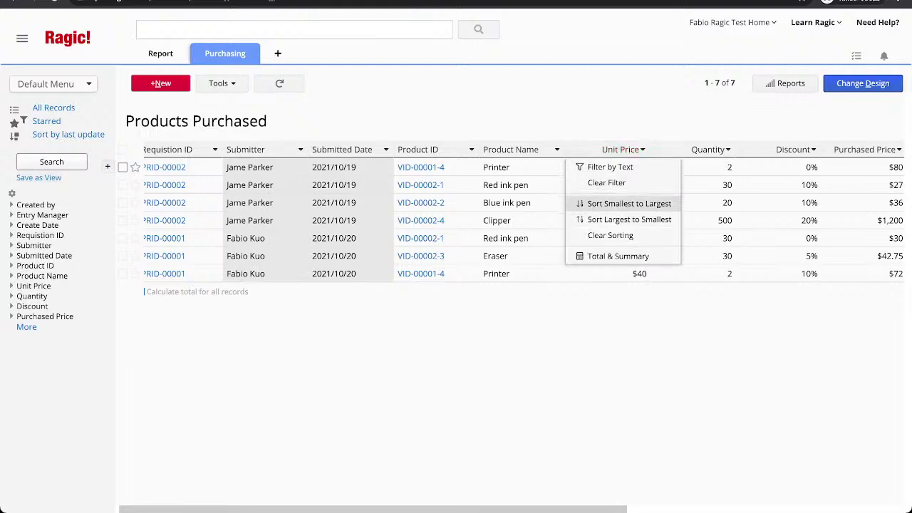
click(630, 203)
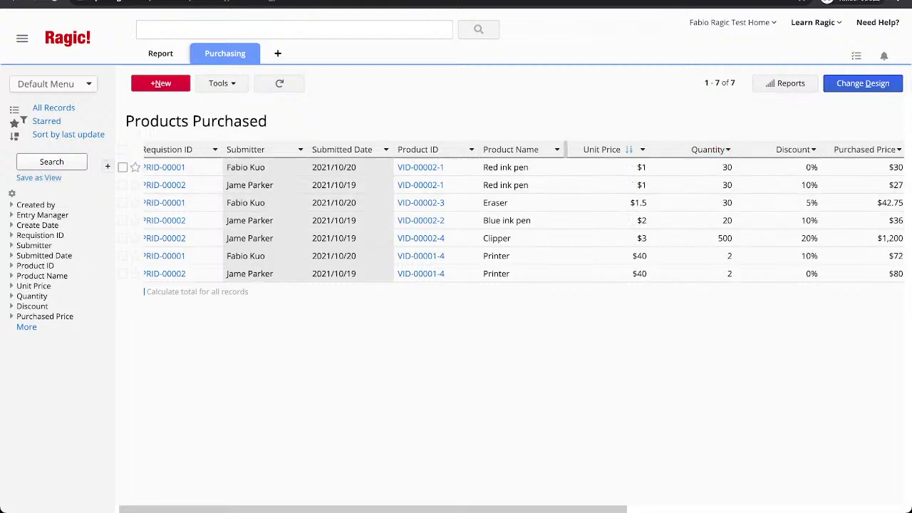
click(557, 149)
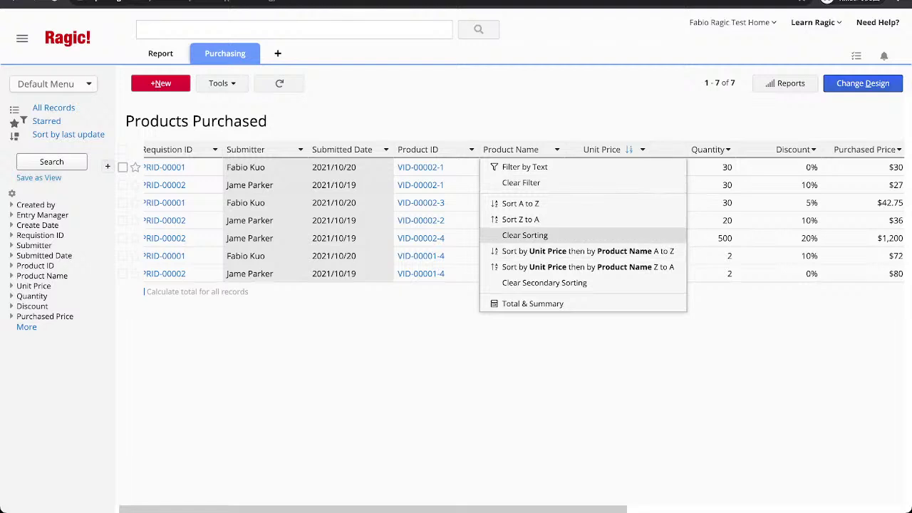
click(571, 251)
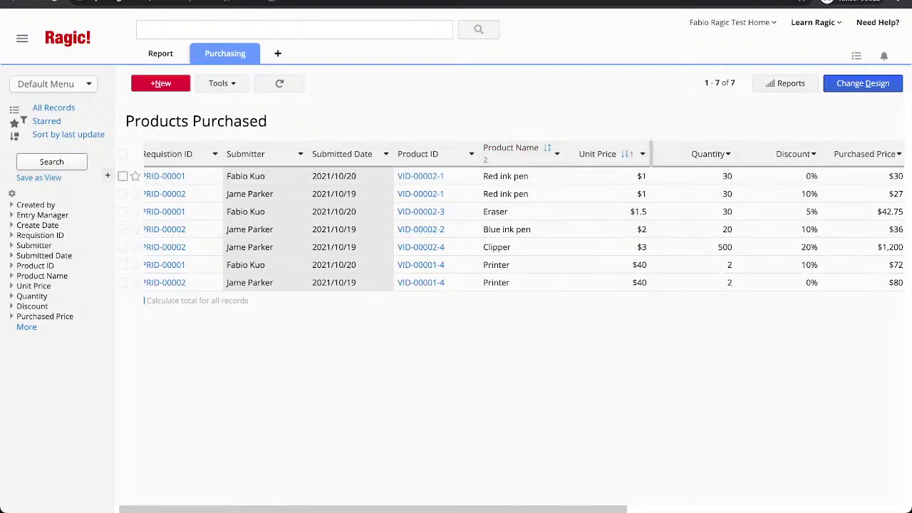
click(642, 154)
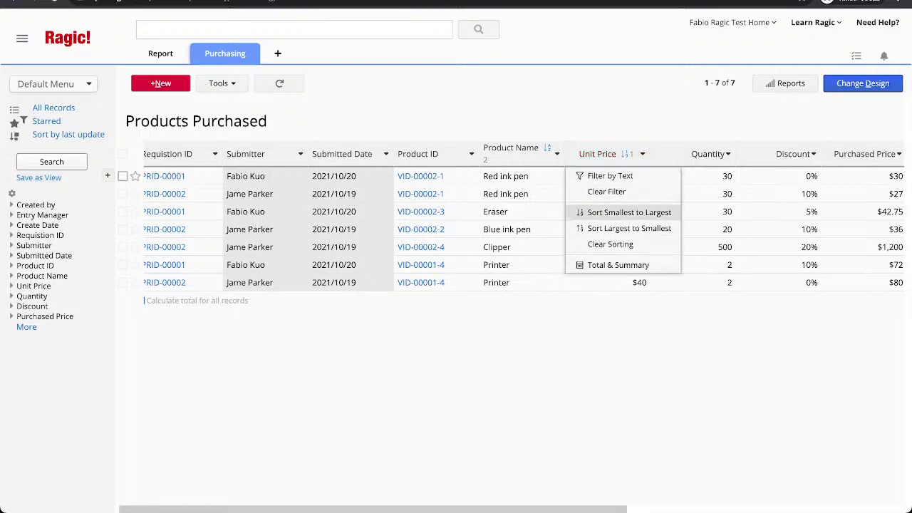
click(611, 244)
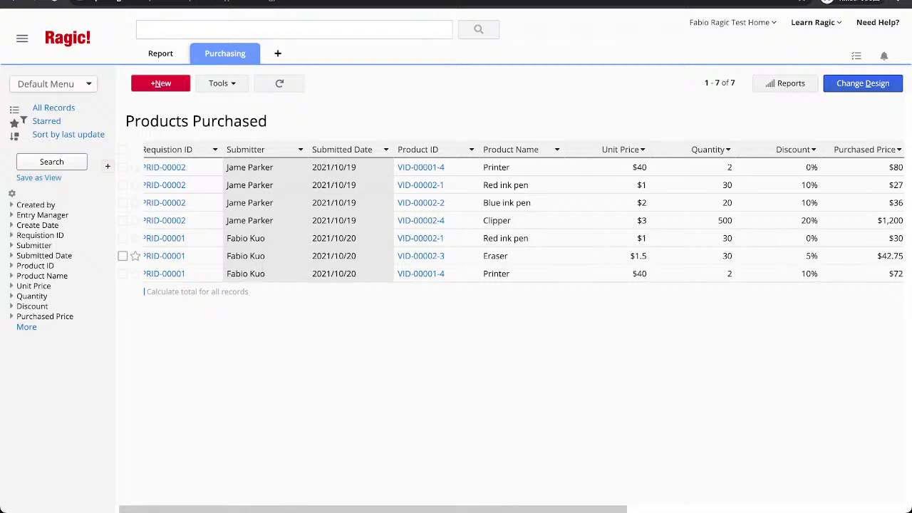
Filter Product Name by 'Pen' in the sidebar and begin saving the result as a view.
click(42, 276)
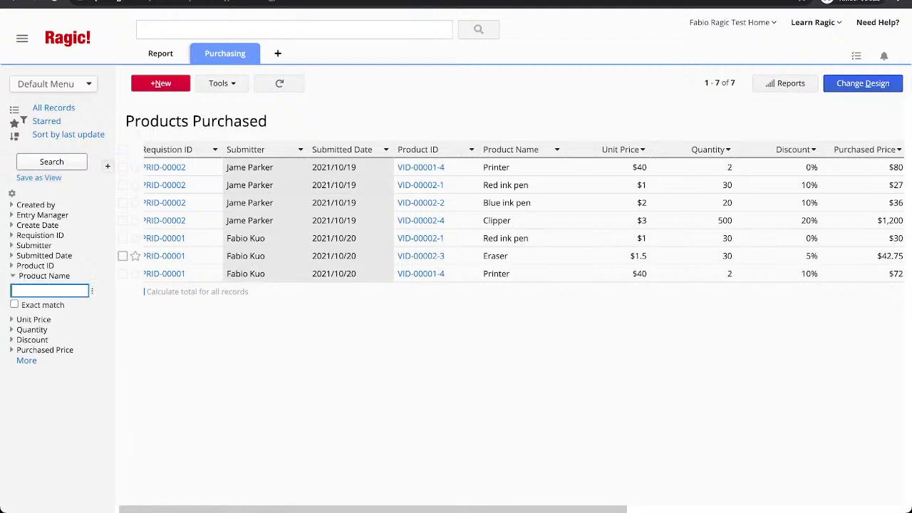
text(Pen)
key(Return)
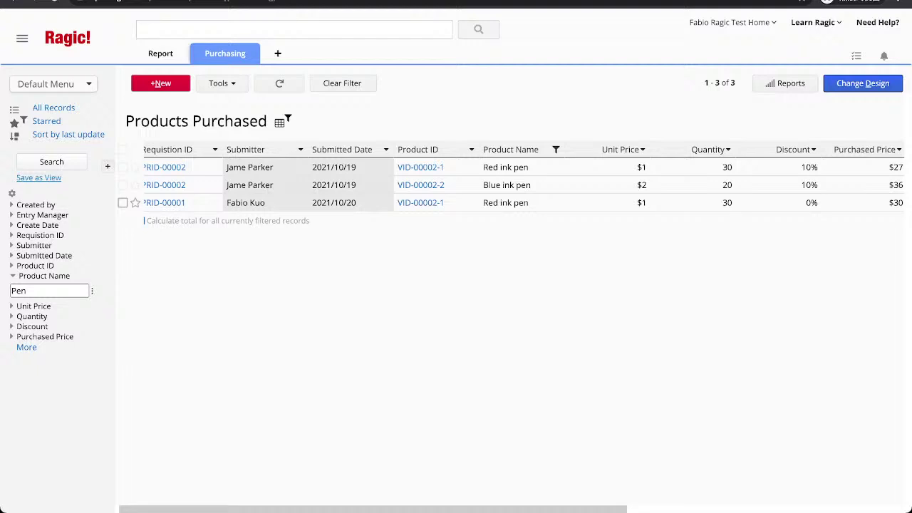
click(39, 178)
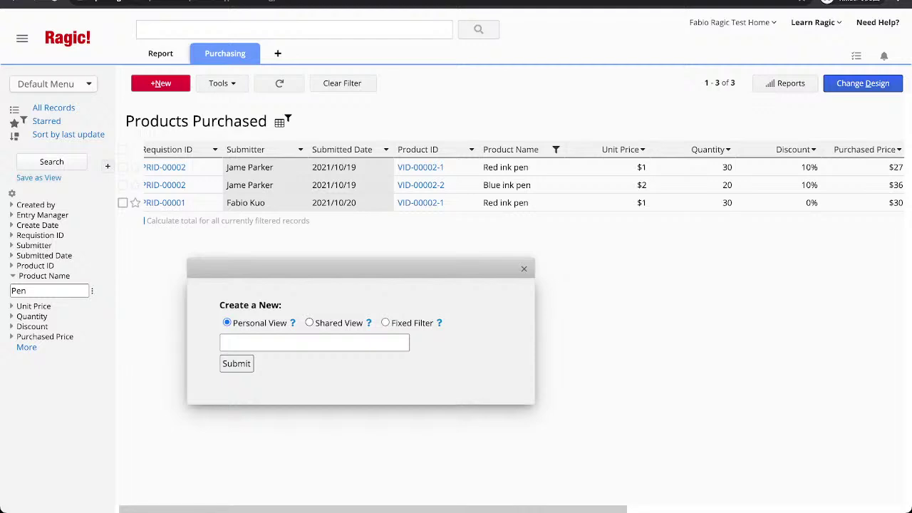
Save the filtered list as a shared view named 'Pen'.
click(308, 322)
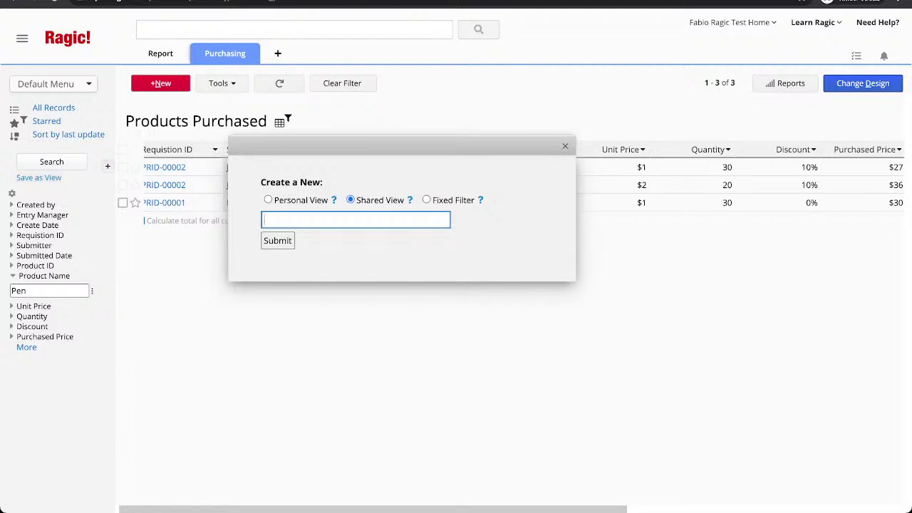
text(Pen)
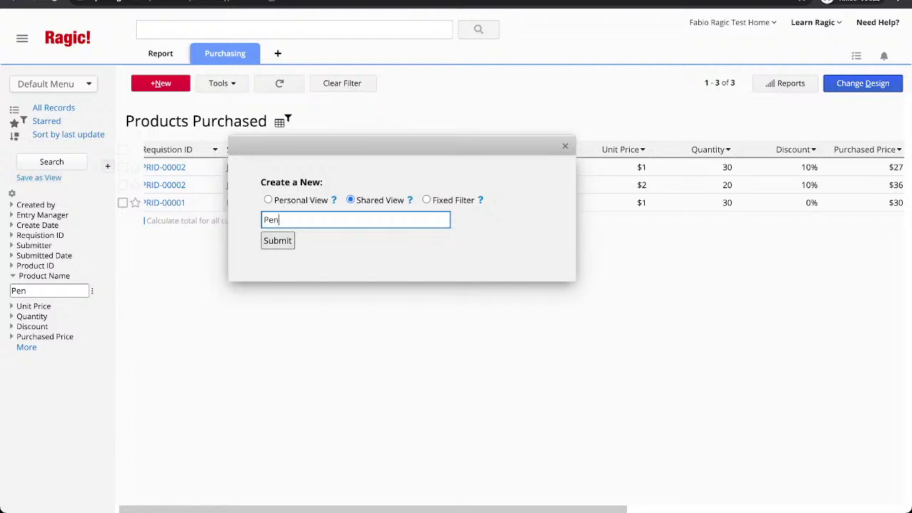
key(Return)
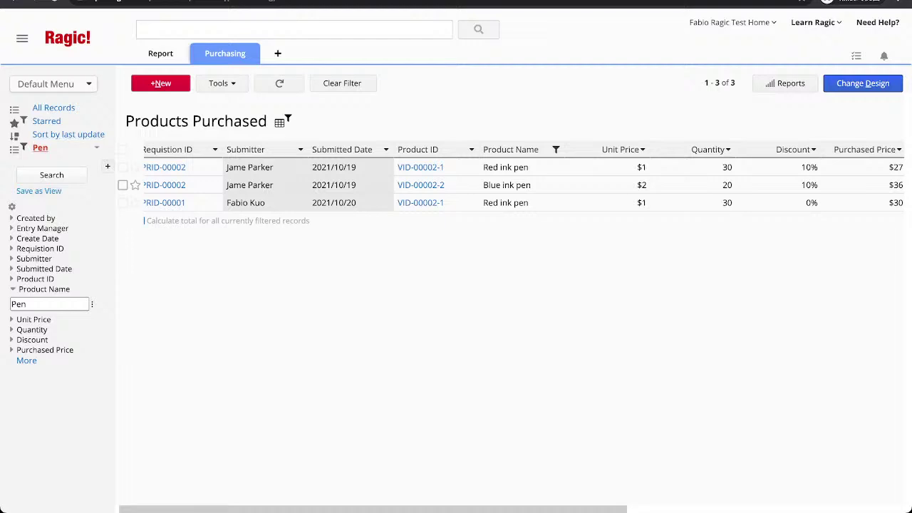
Clear the filter, apply the saved Pen view to check it, then clear it again.
click(342, 83)
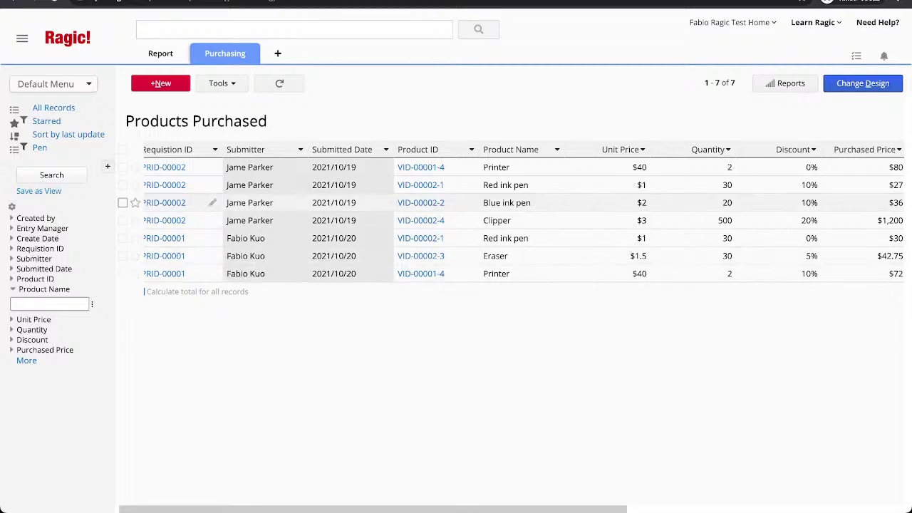
scroll(356, 274, left, 1)
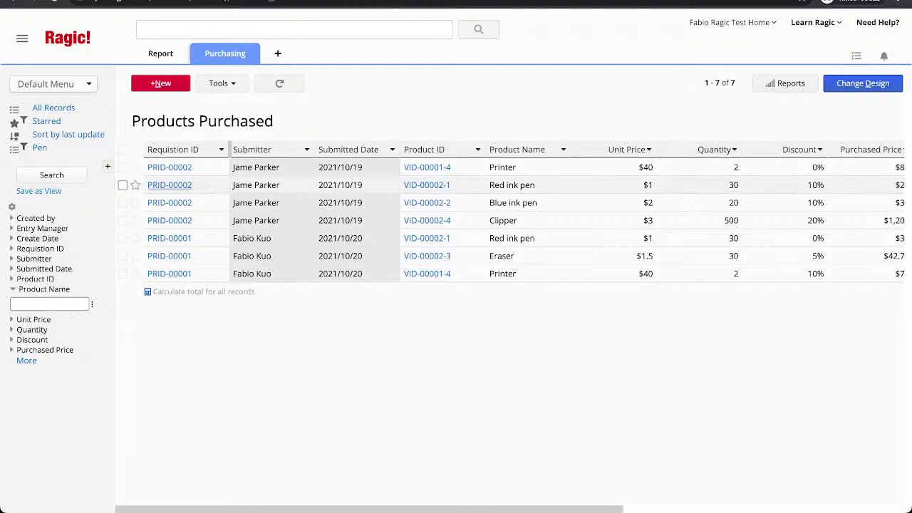
click(39, 148)
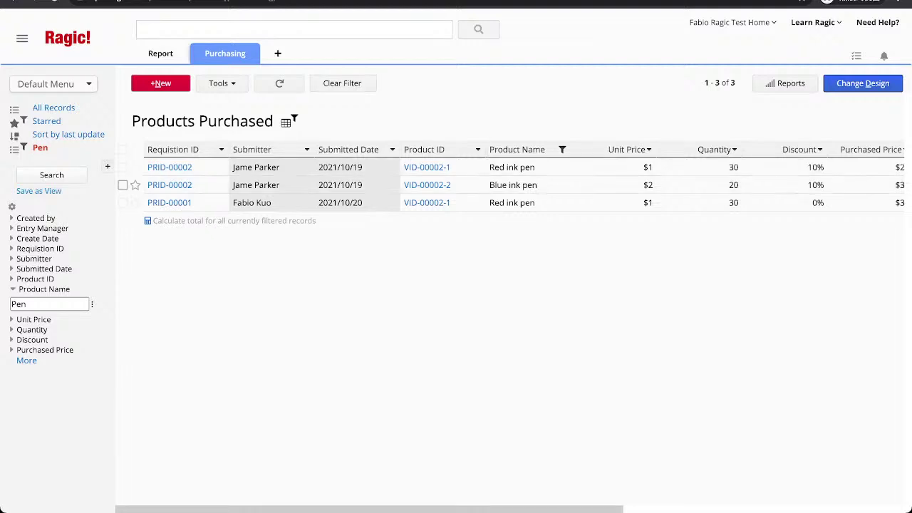
click(342, 83)
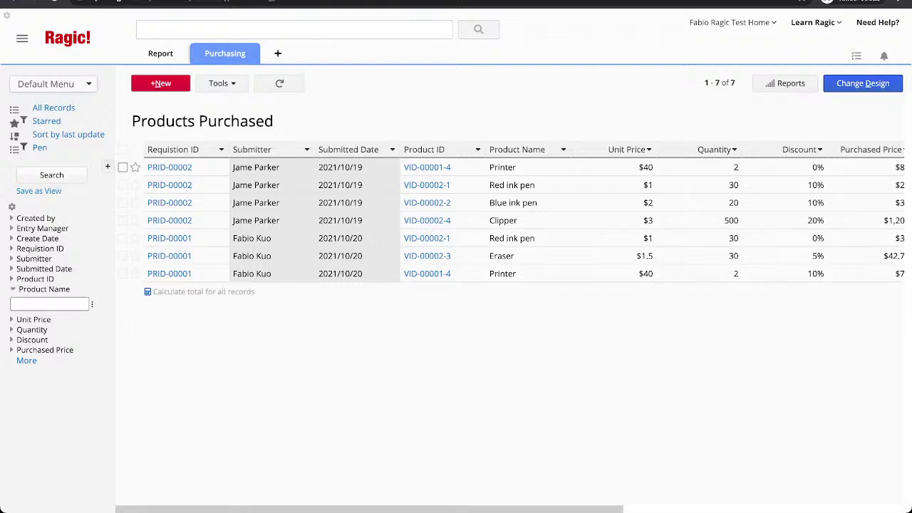
In the Product sheet's form design, insert the linked Products Purchased subtable from existing sheets.
mouse_move(224, 54)
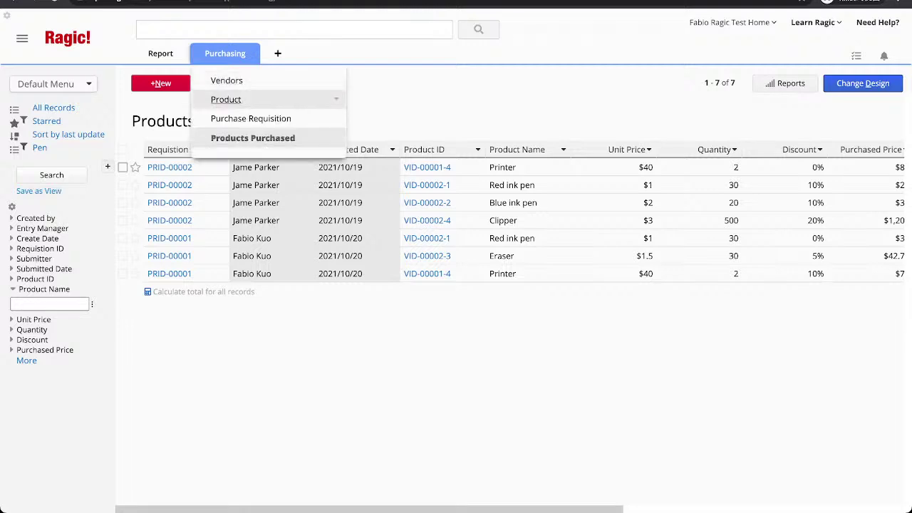
click(226, 99)
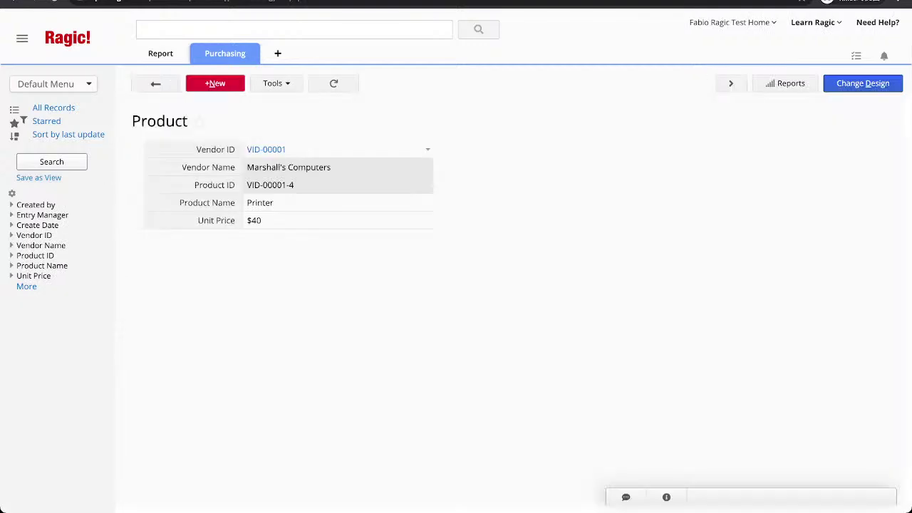
click(863, 83)
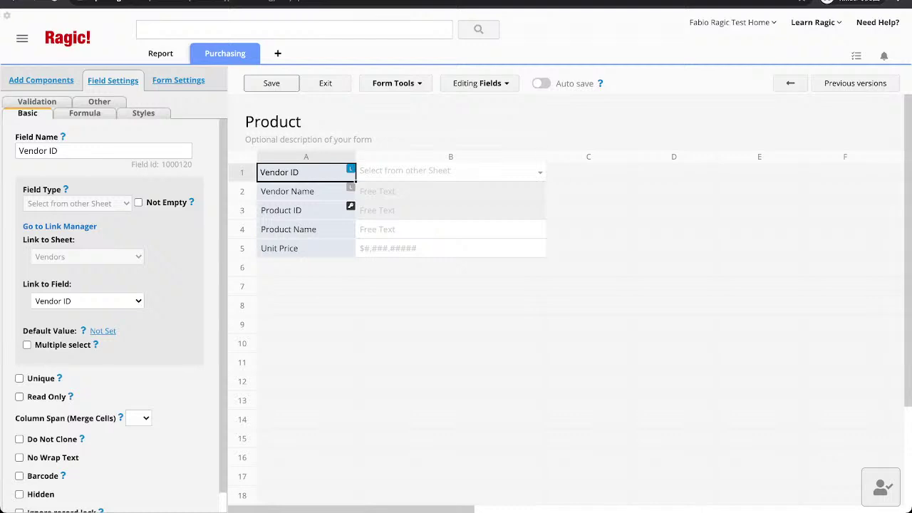
click(396, 84)
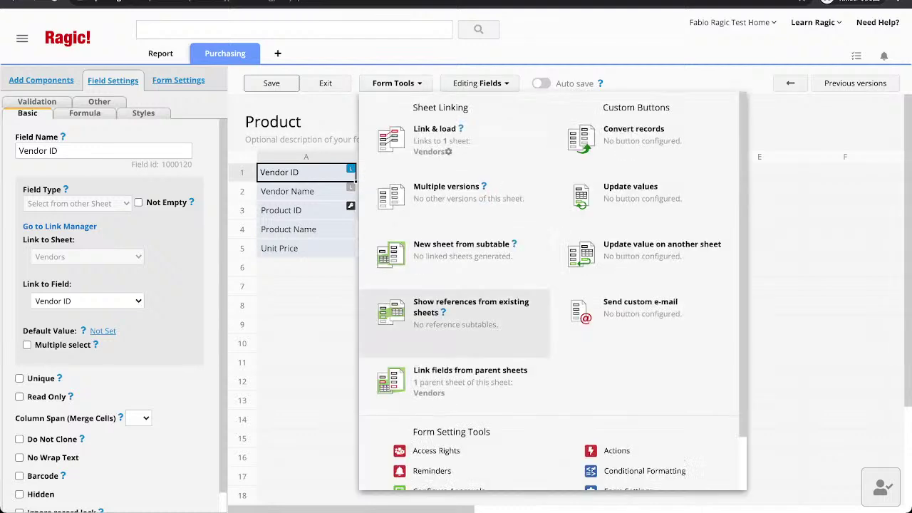
click(456, 310)
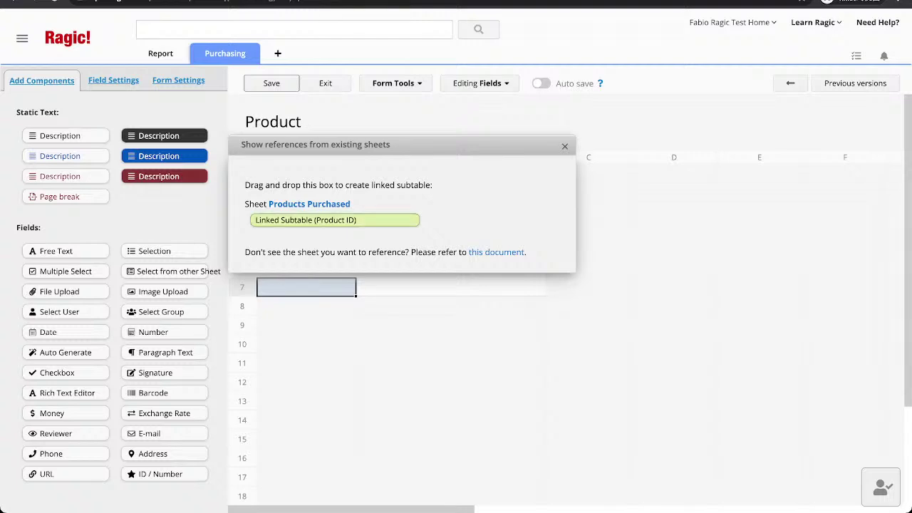
drag(321, 220, 317, 324)
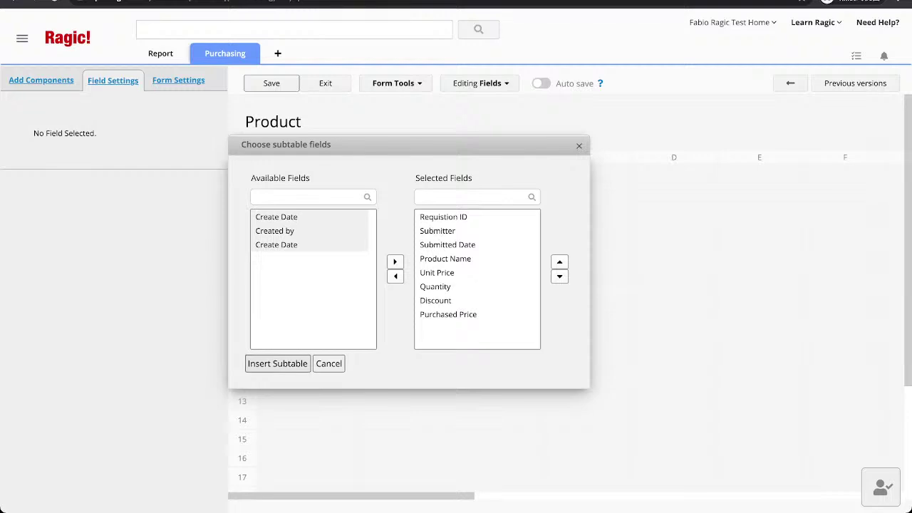
click(277, 363)
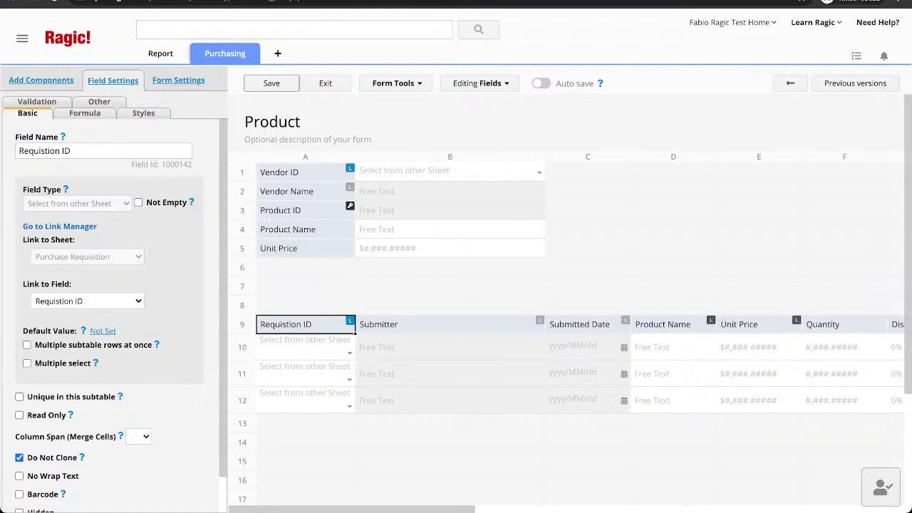
Save the Product form design and review the Printer record's purchase lines.
scroll(567, 321, right, 4)
scroll(567, 320, left, 2)
scroll(567, 321, right, 2)
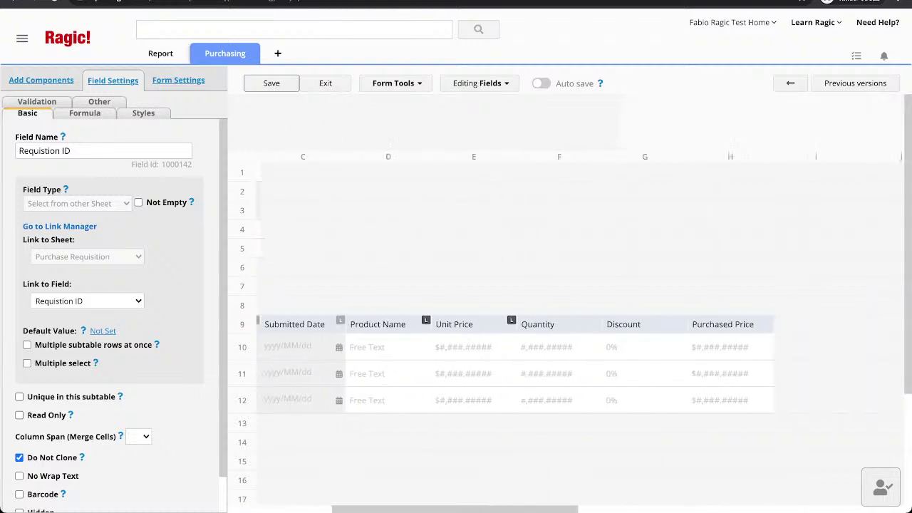
scroll(566, 321, left, 4)
key(ctrl+s)
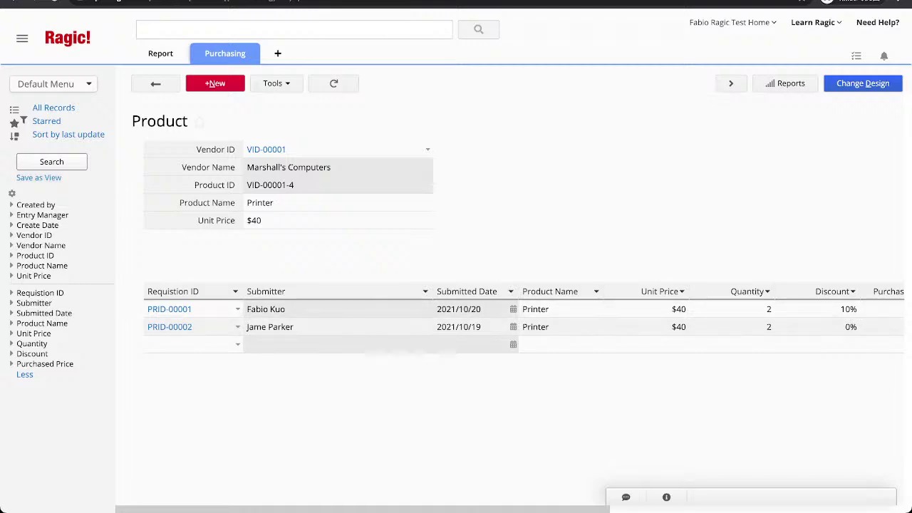
scroll(491, 321, right, 3)
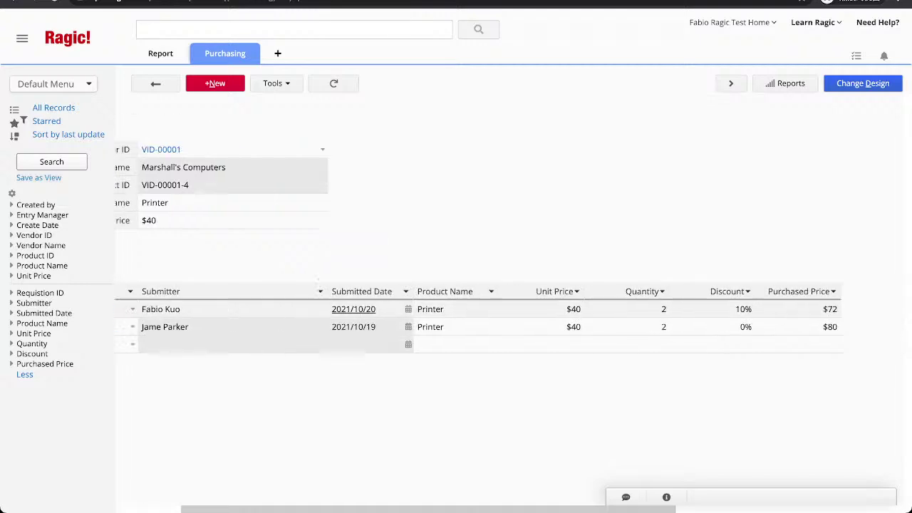
scroll(491, 321, left, 3)
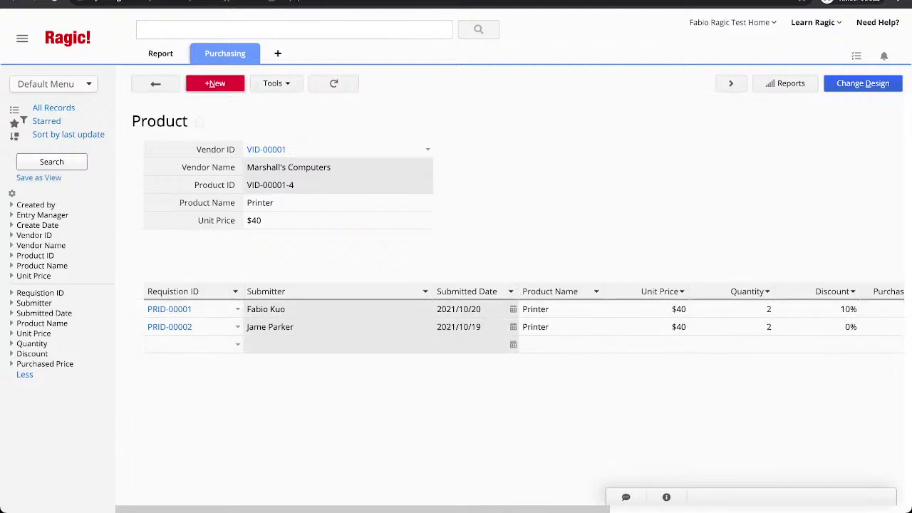
mouse_move(225, 54)
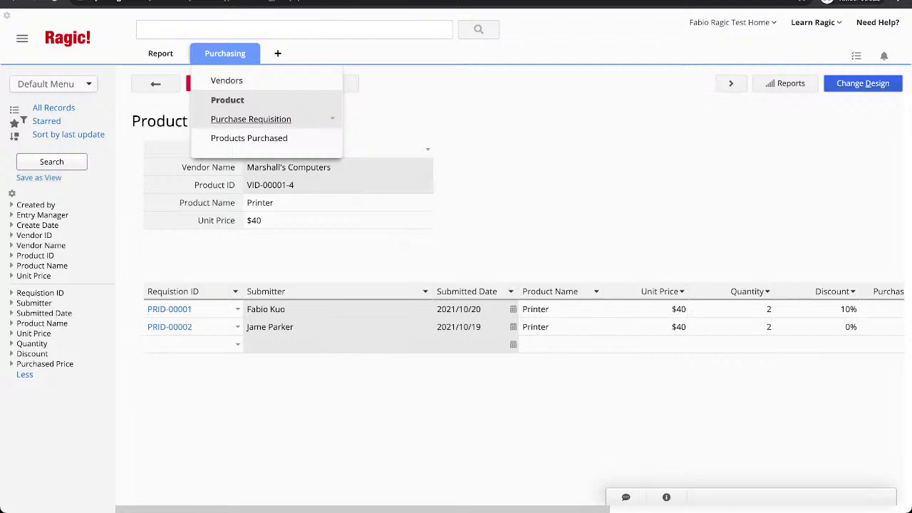
Start a new purchase requisition dated October 20 with the submitter's name and Human Resources department.
click(251, 119)
click(161, 87)
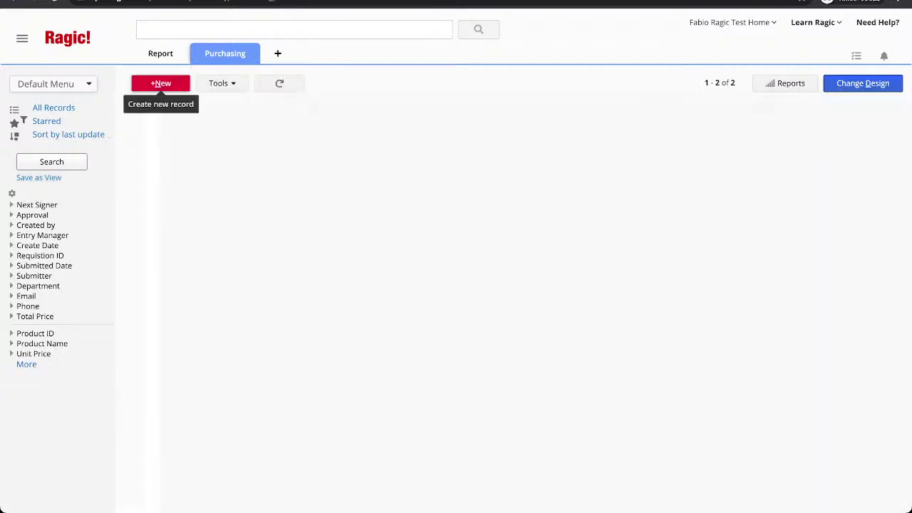
key(Tab)
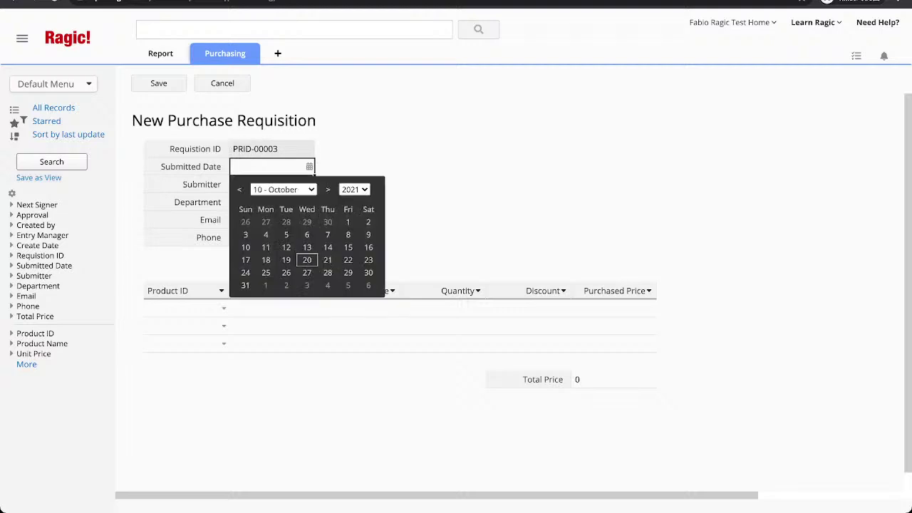
click(306, 259)
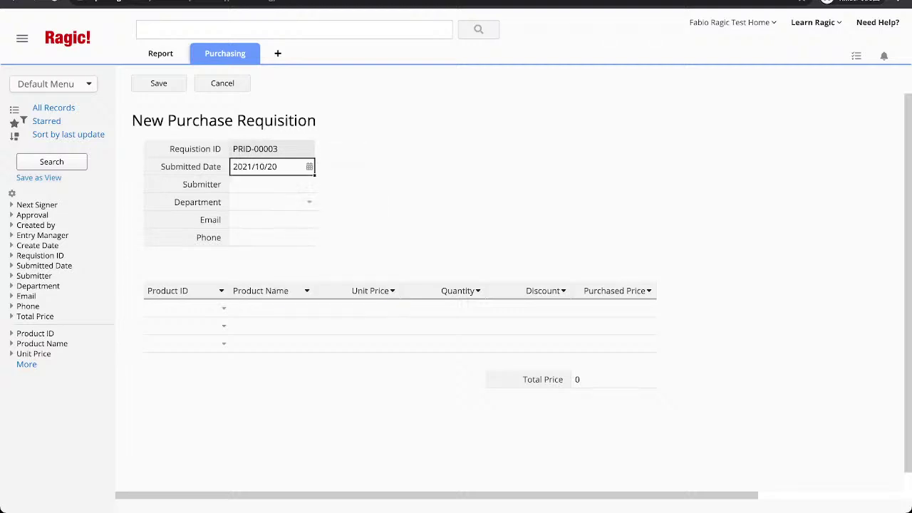
click(271, 184)
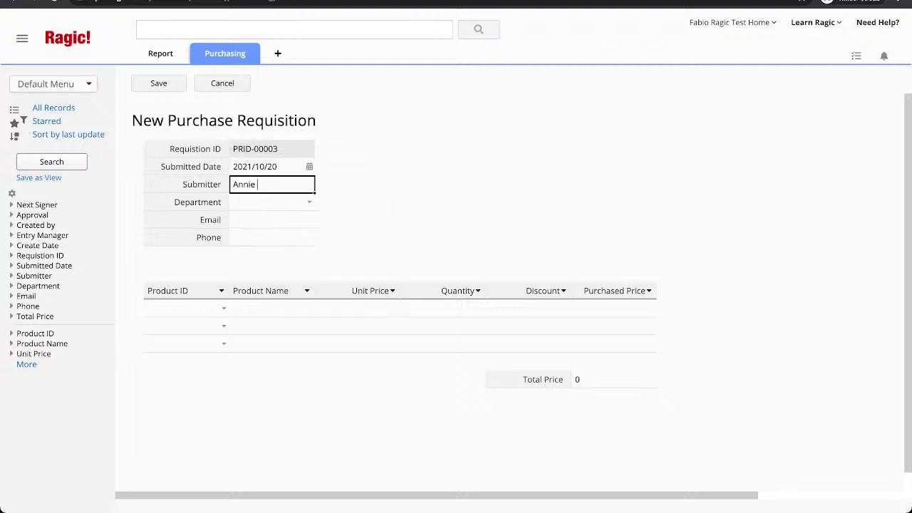
key(Tab)
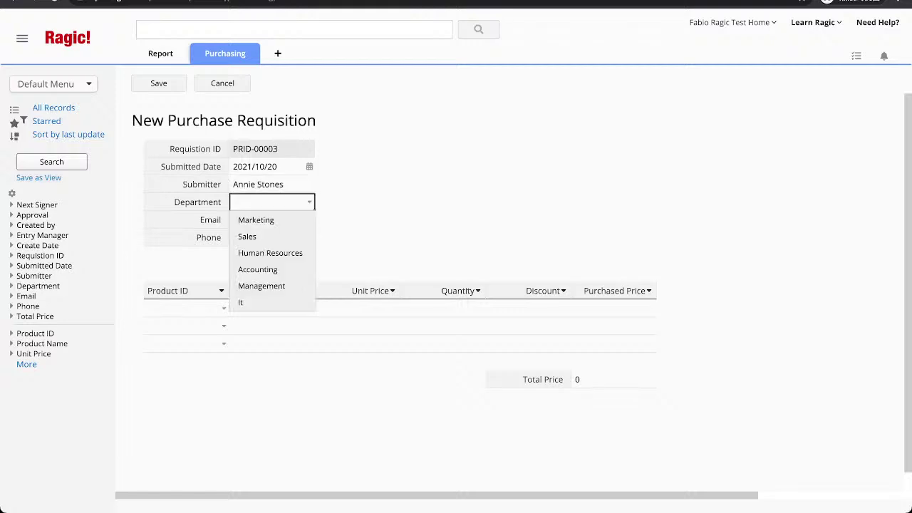
key(Down)
key(Down)
key(Down)
key(Down)
key(Up)
key(Up)
key(Return)
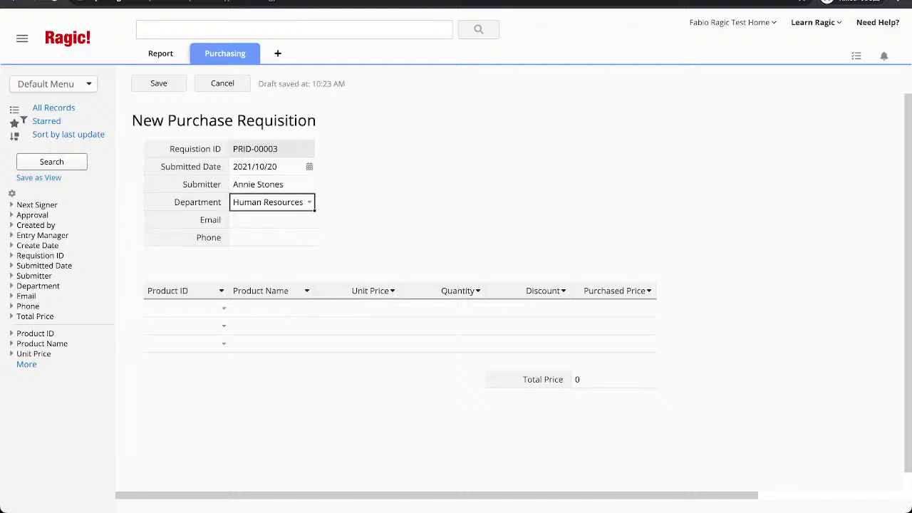
key(Tab)
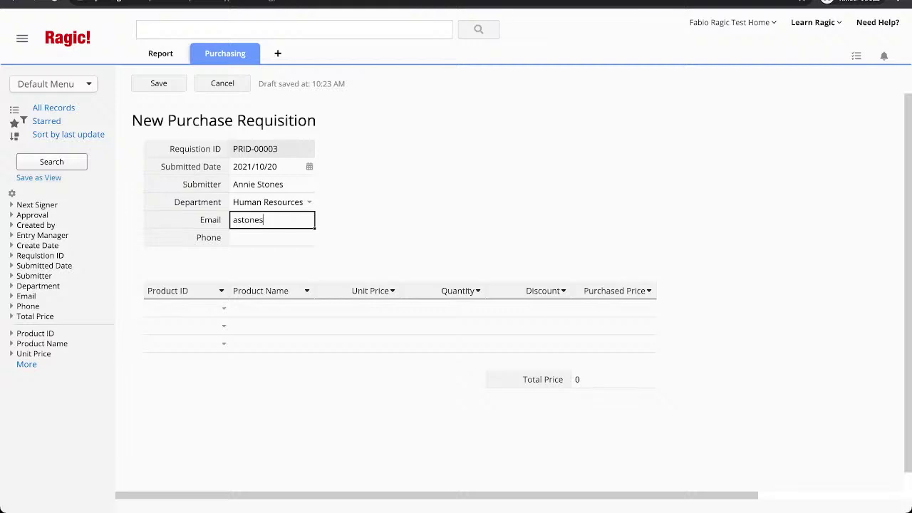
Enter the submitter's e-mail address and phone number.
key(Tab)
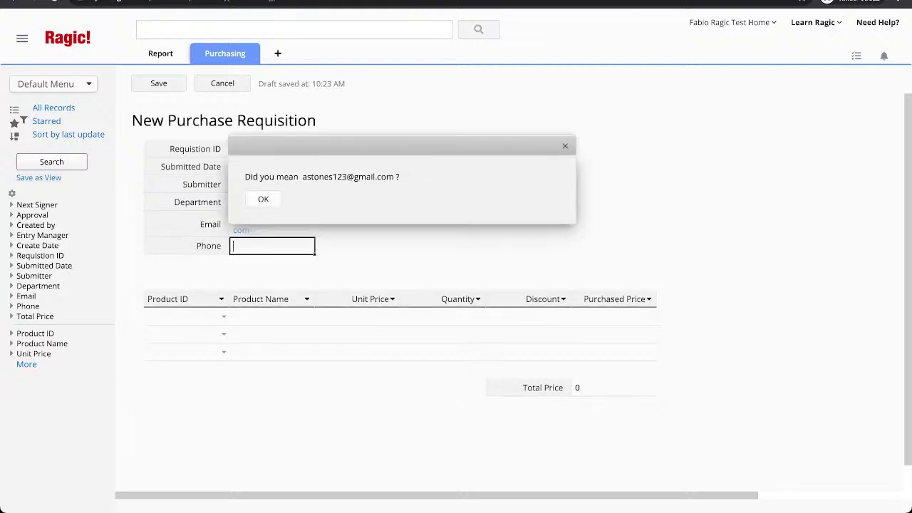
key(Return)
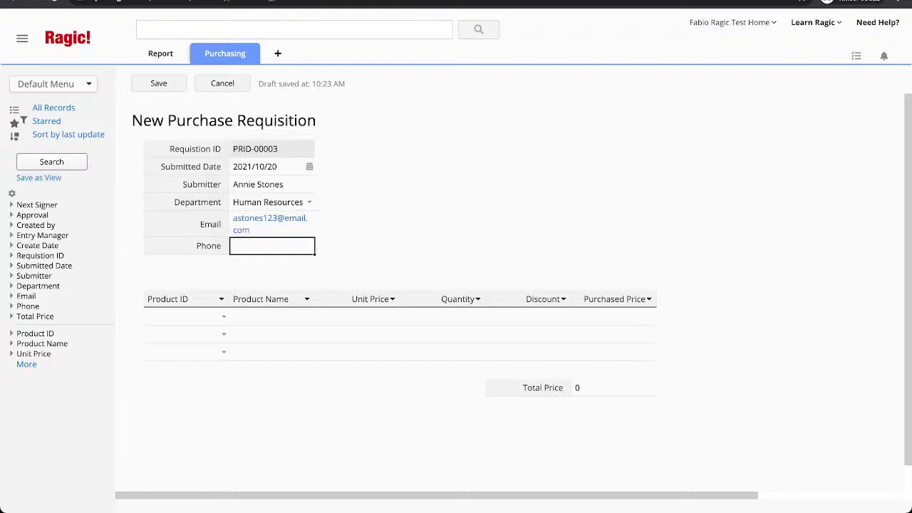
Add a Printer line with quantity 4 and 25% discount, then save the requisition.
click(224, 317)
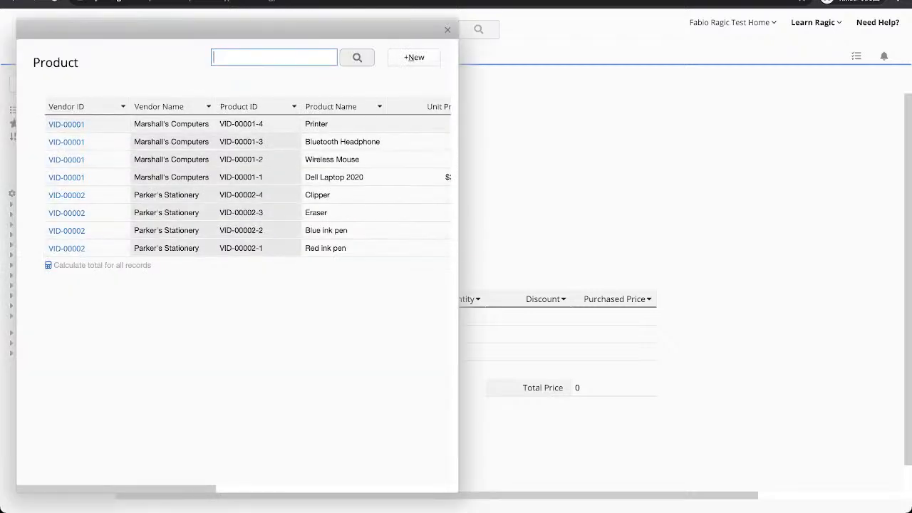
click(271, 124)
click(442, 317)
text(4)
key(Tab)
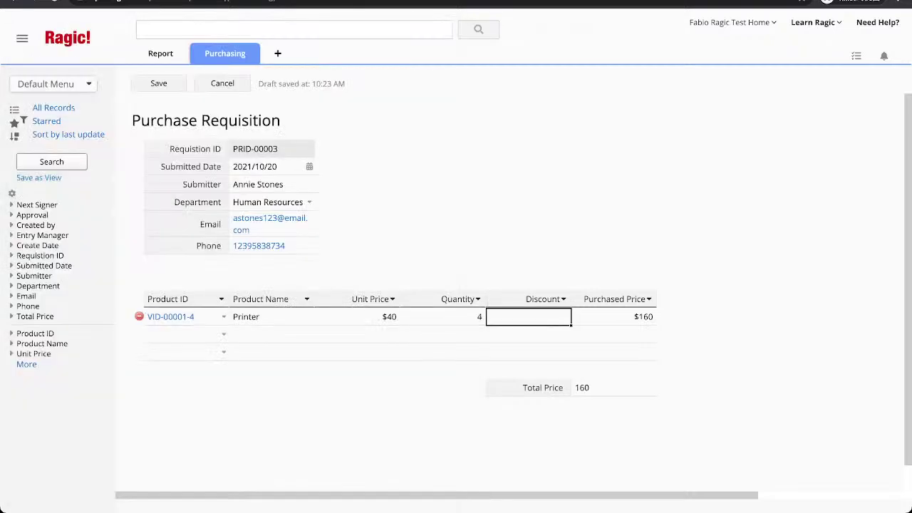
text(25)
key(Return)
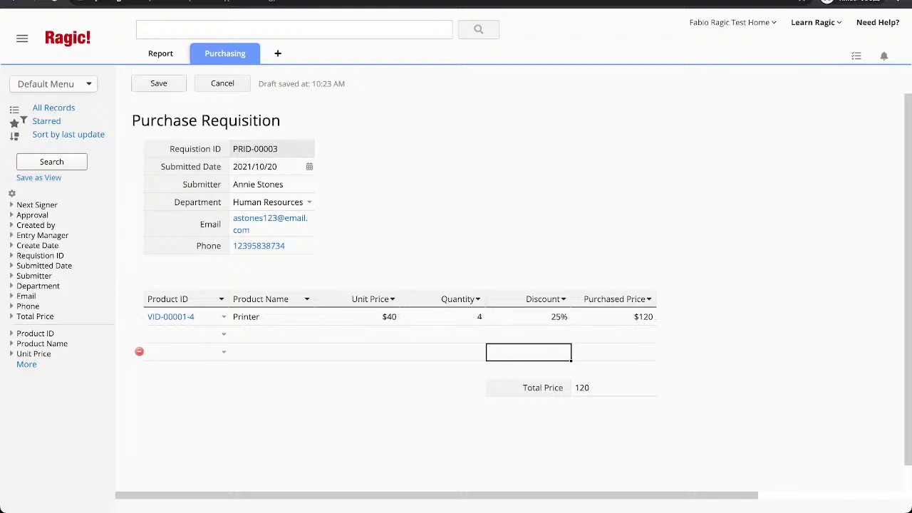
key(ctrl+s)
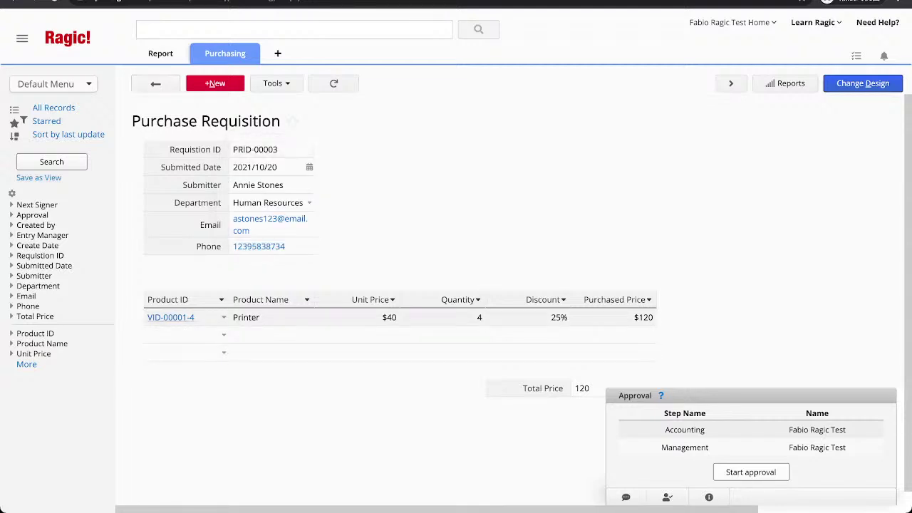
Open the Printer product VID-00001-4 and highlight its new PRID-00003 line: quantity 4, 25% discount.
click(171, 317)
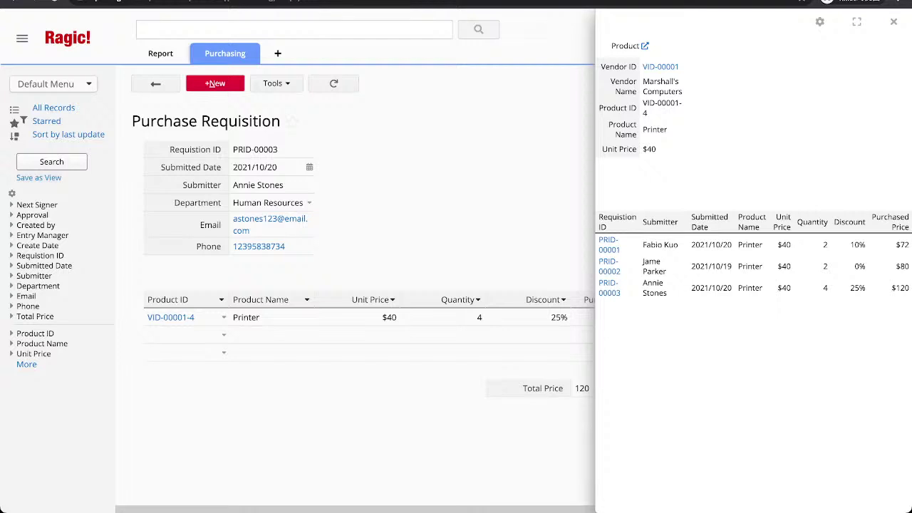
drag(602, 292, 828, 288)
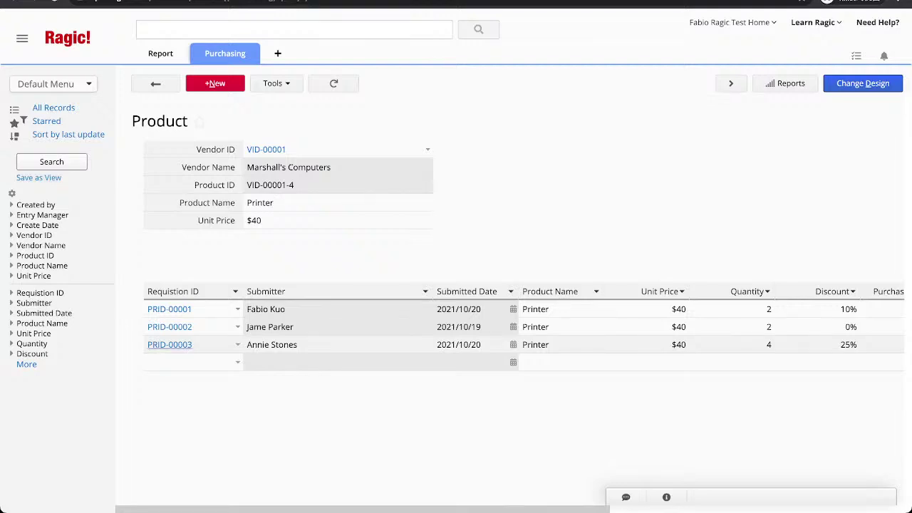
Open requisition PRID-00003 from the Purchase Requisition listing.
click(170, 344)
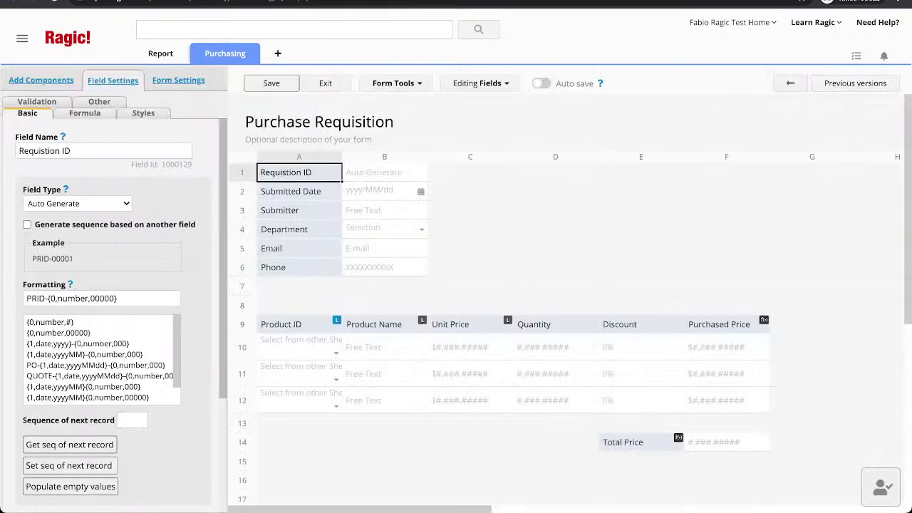
In Access Rights, leave EVERYONE unchanged and set Management to Survey User.
click(178, 80)
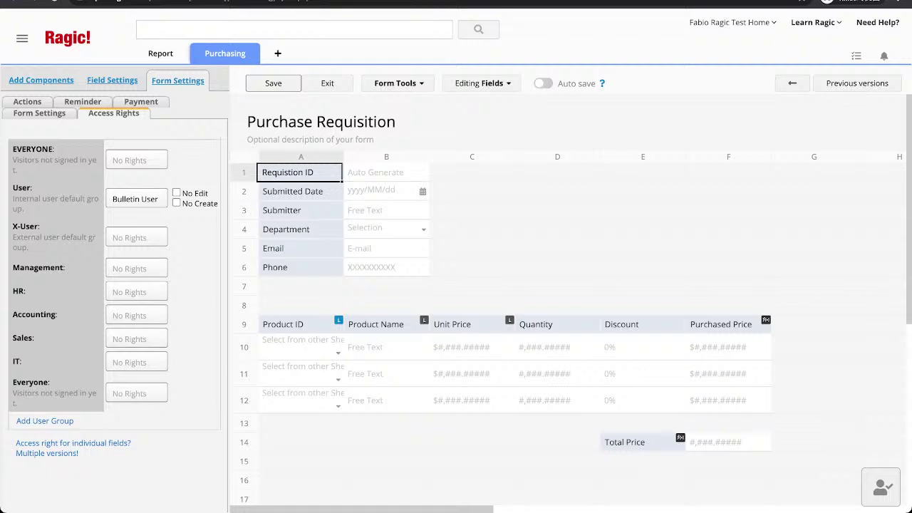
drag(13, 149, 52, 149)
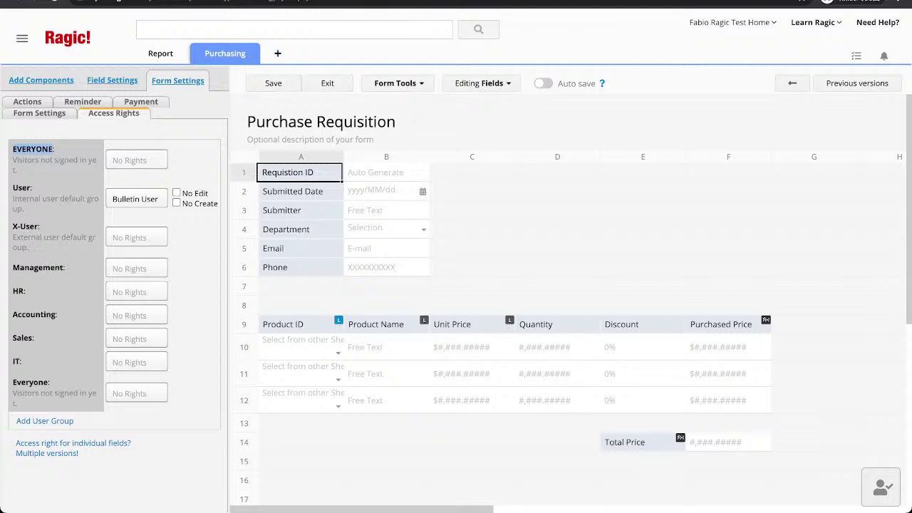
click(137, 160)
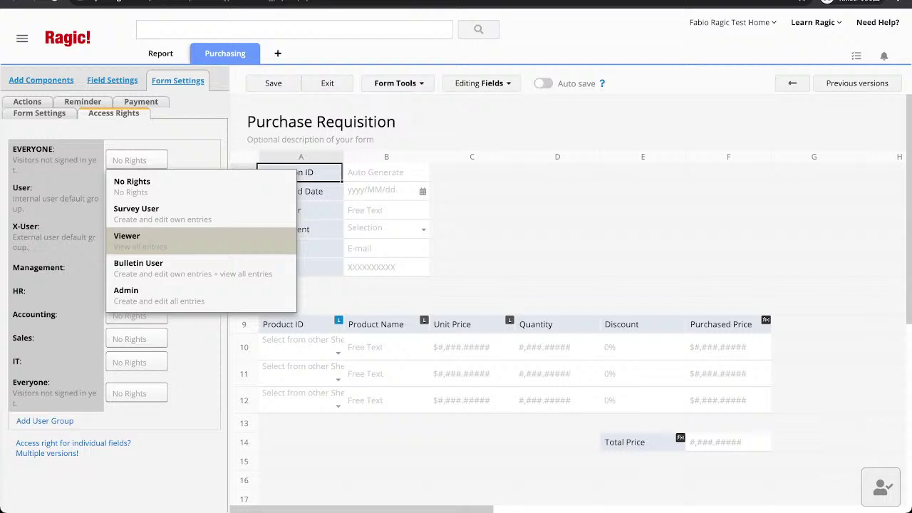
click(138, 267)
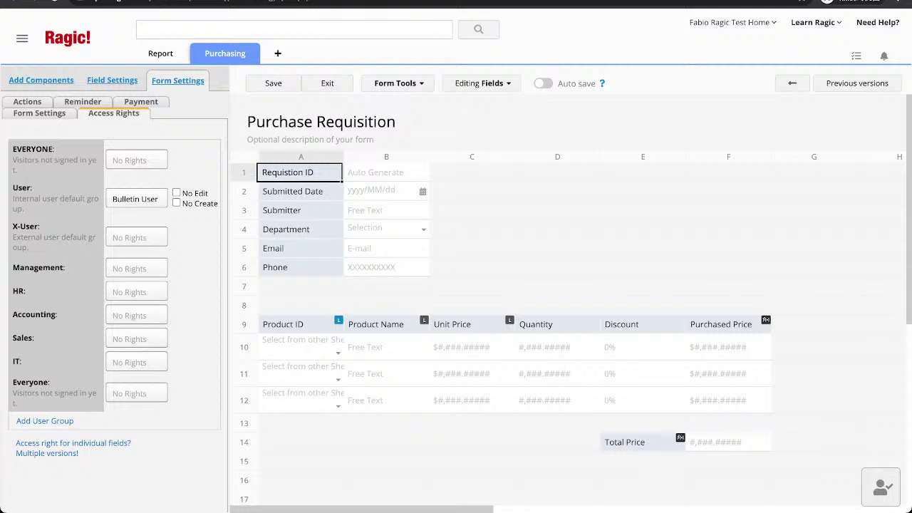
click(137, 269)
click(136, 318)
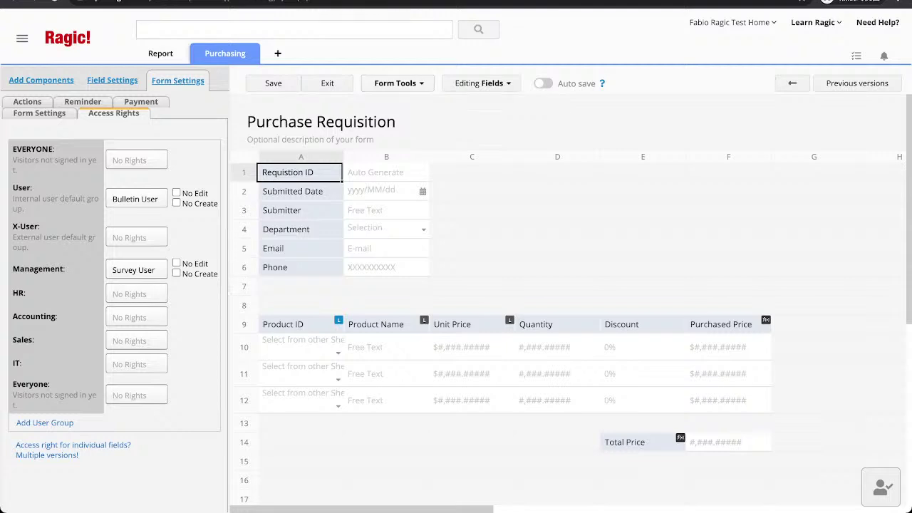
Save the design and create a Purchase Requisition copy sheet that shares the same data source.
click(274, 83)
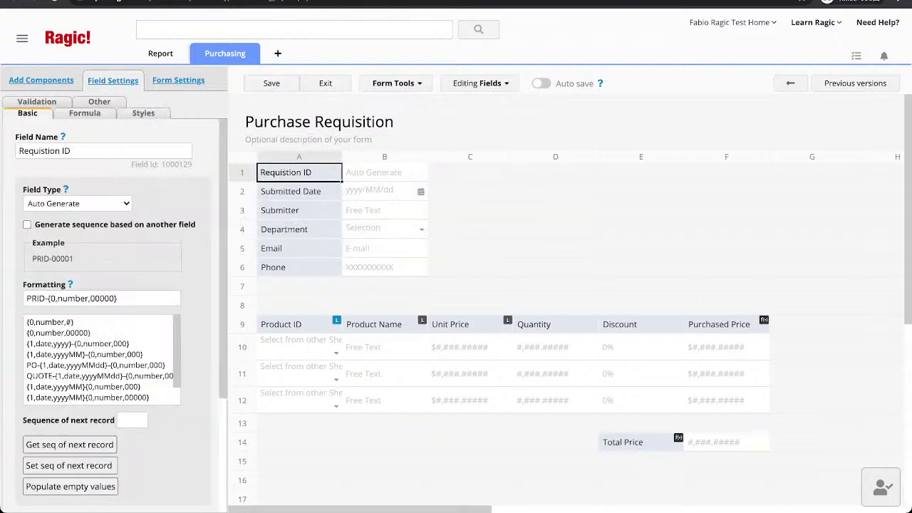
click(396, 83)
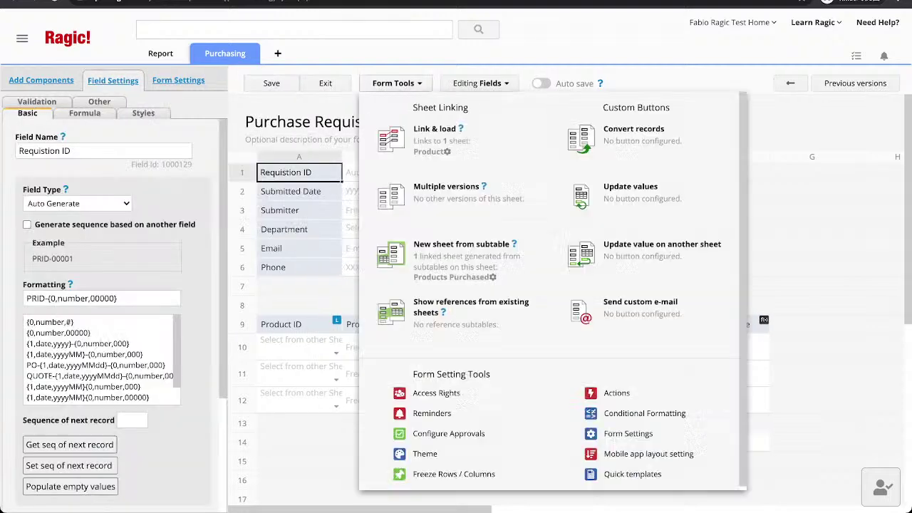
click(446, 190)
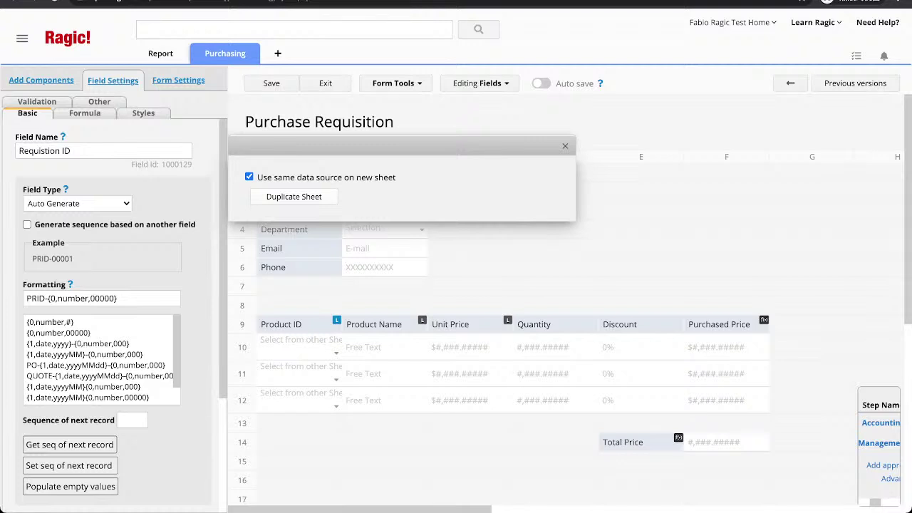
drag(268, 178, 395, 178)
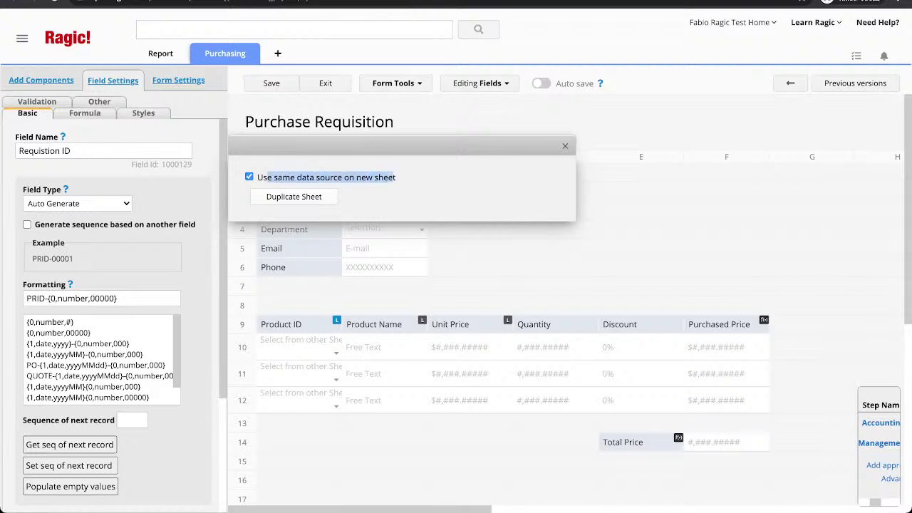
click(406, 183)
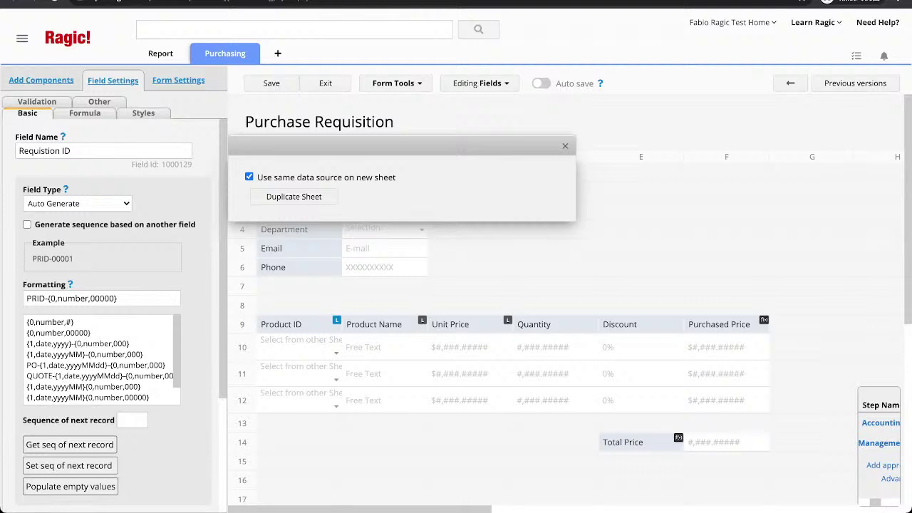
click(293, 196)
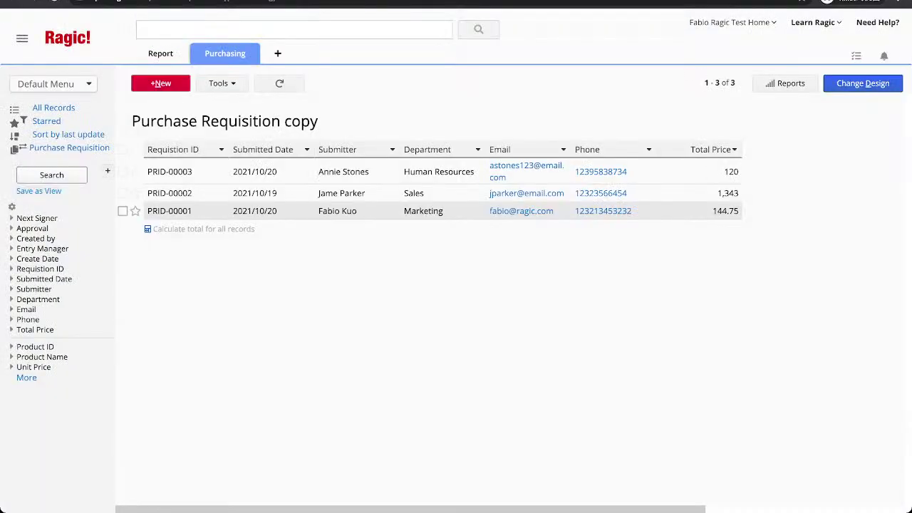
Mark the Product ID, Product Name, Unit Price, Quantity, Discount and Purchased Price subtable fields Hidden.
click(863, 82)
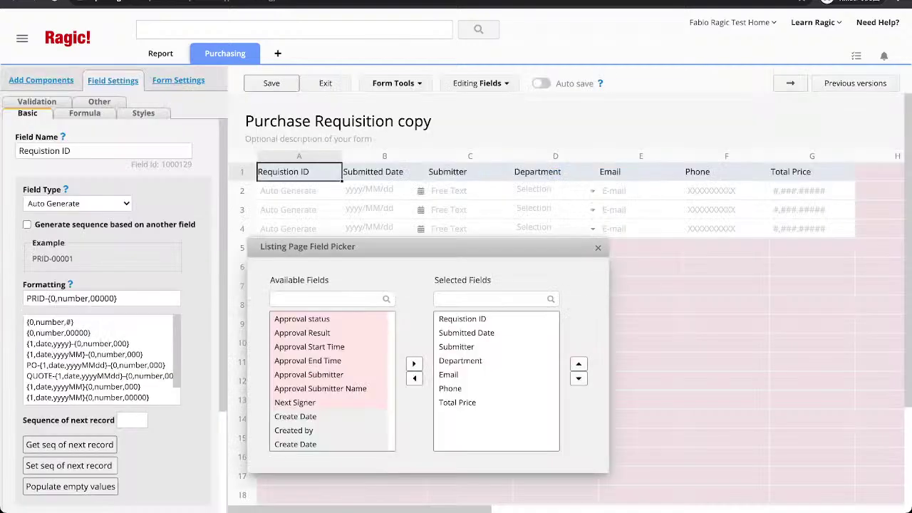
click(790, 83)
click(293, 324)
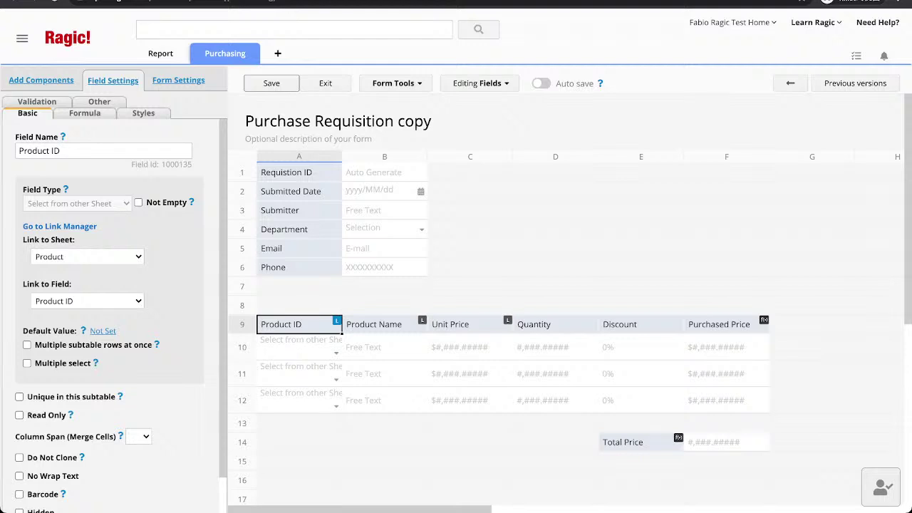
scroll(114, 313, down, 1)
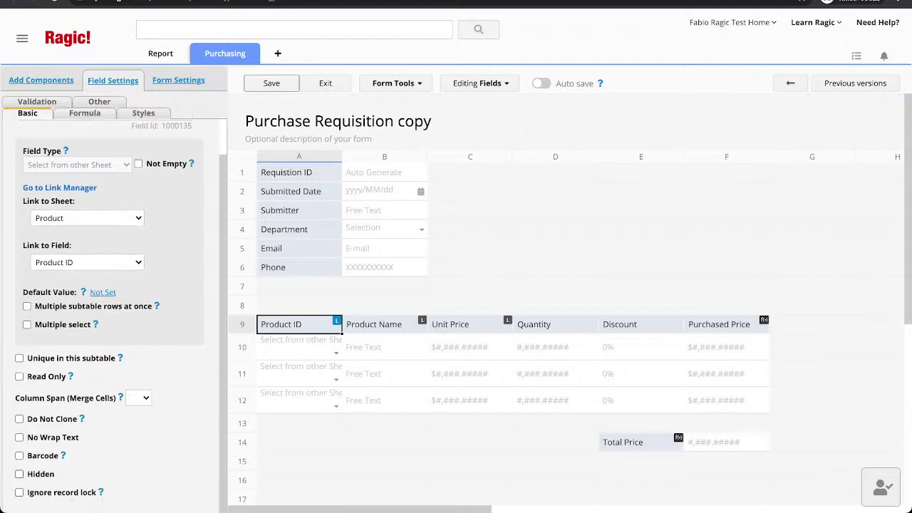
click(19, 474)
click(378, 325)
click(19, 460)
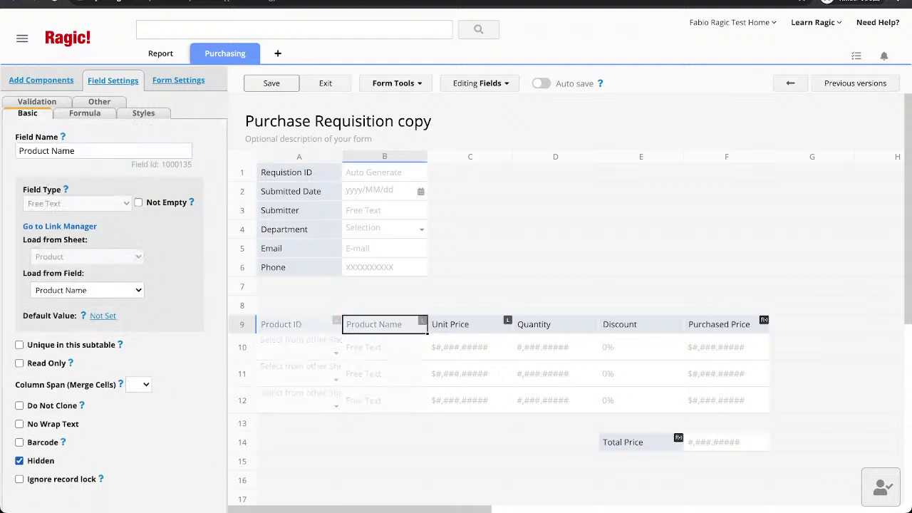
click(456, 324)
scroll(114, 313, down, 5)
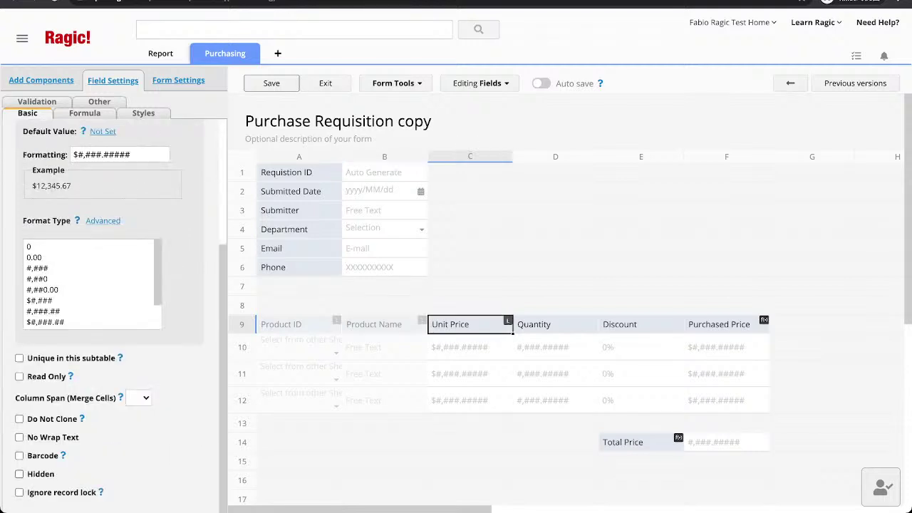
click(19, 474)
click(556, 324)
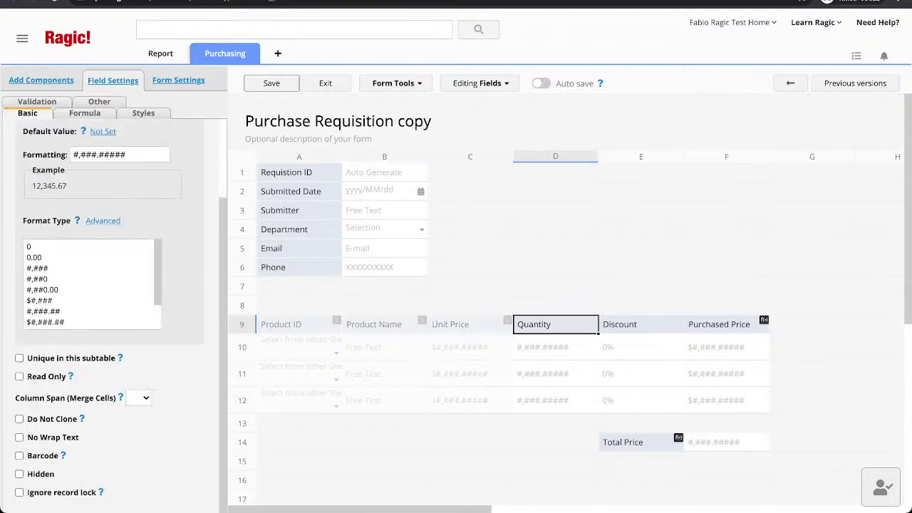
click(19, 474)
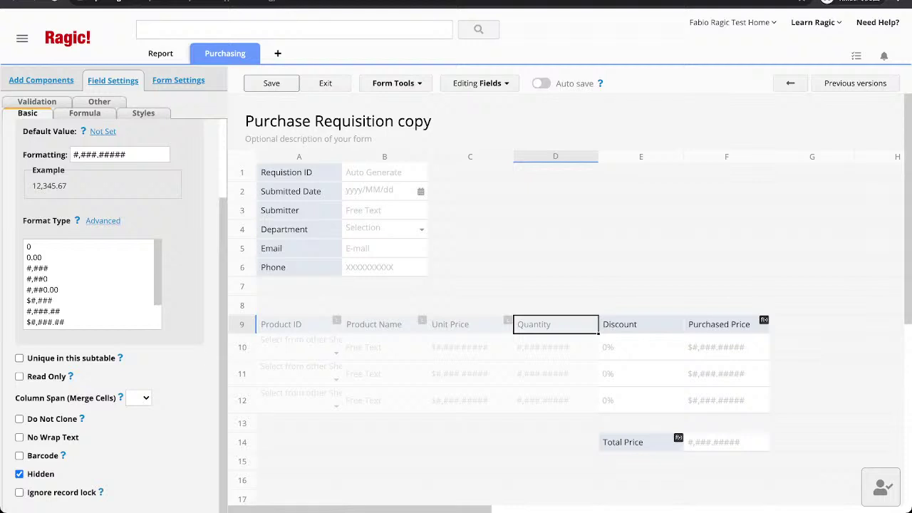
click(640, 324)
scroll(114, 321, down, 2)
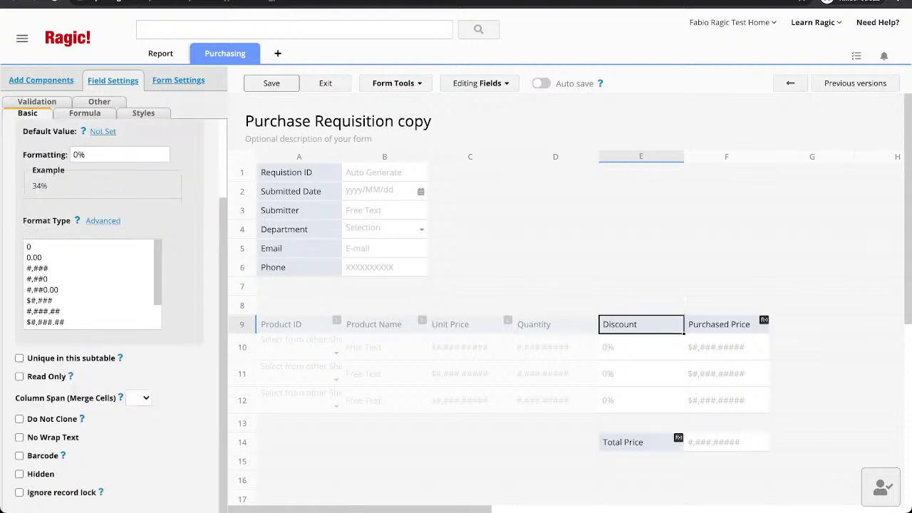
click(19, 474)
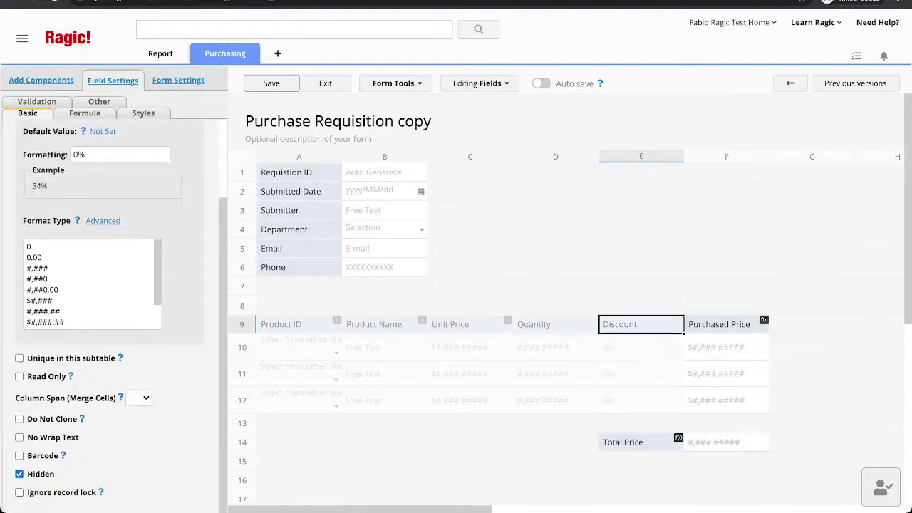
click(726, 324)
scroll(114, 320, down, 2)
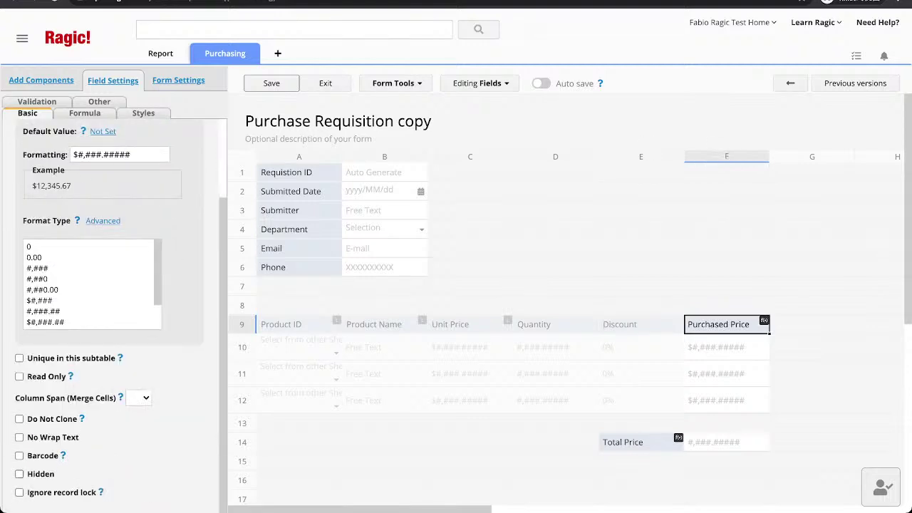
click(20, 474)
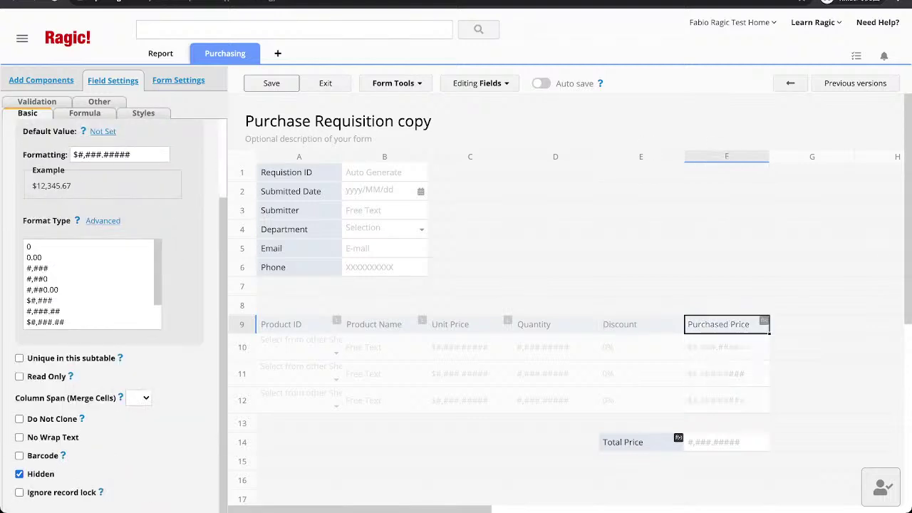
Set Management to No Rights and HR to Bulletin User, then save the design.
click(178, 80)
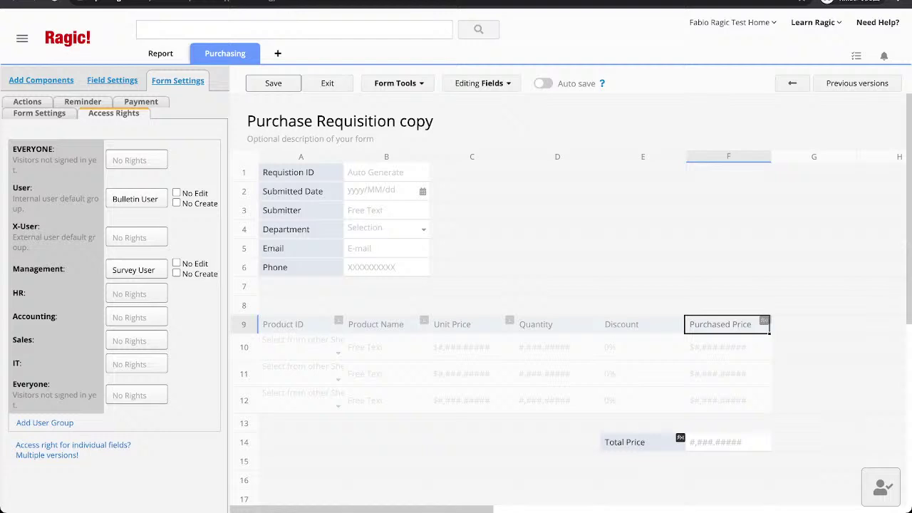
click(133, 269)
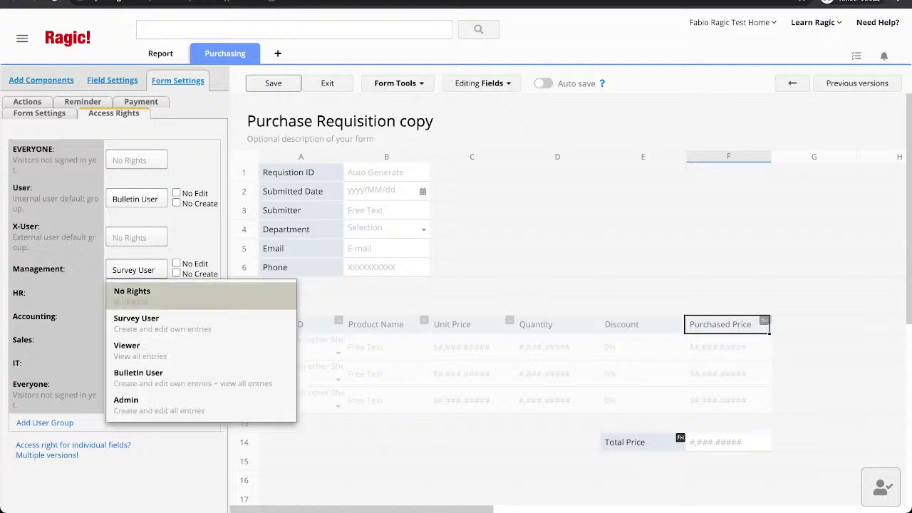
click(132, 313)
click(136, 293)
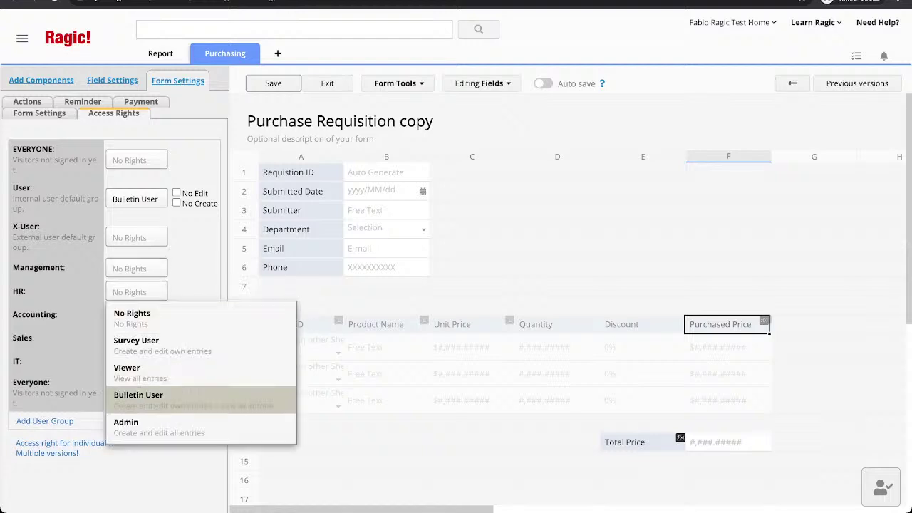
click(139, 394)
key(ctrl+s)
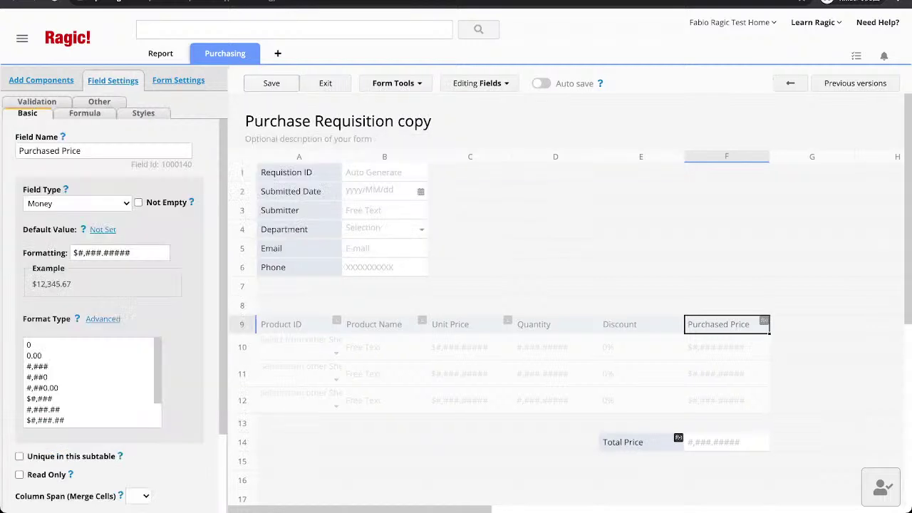
click(327, 83)
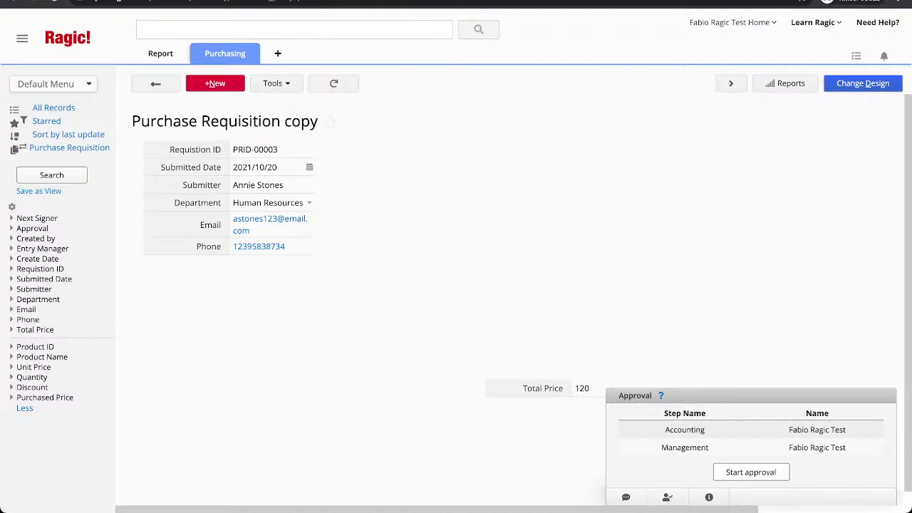
Move the Total Price field up beside the Phone field, then exit design mode.
click(862, 83)
drag(622, 442, 599, 268)
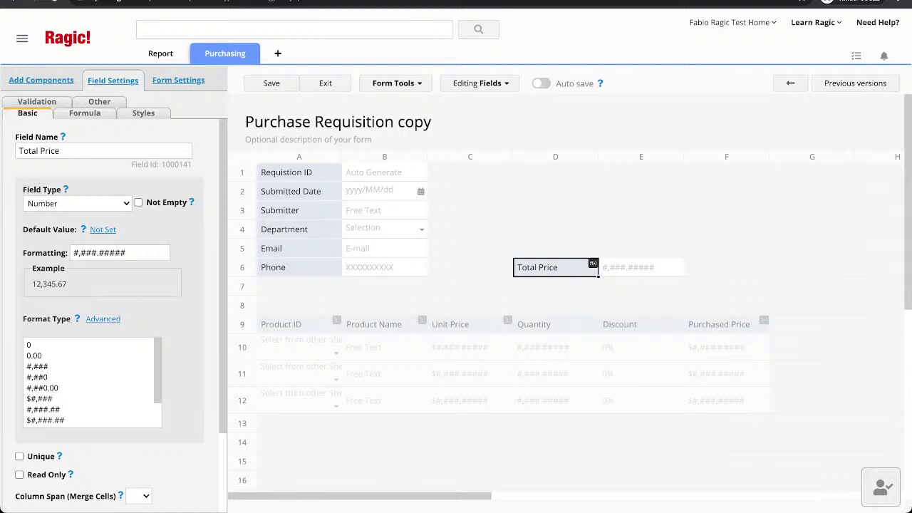
click(292, 172)
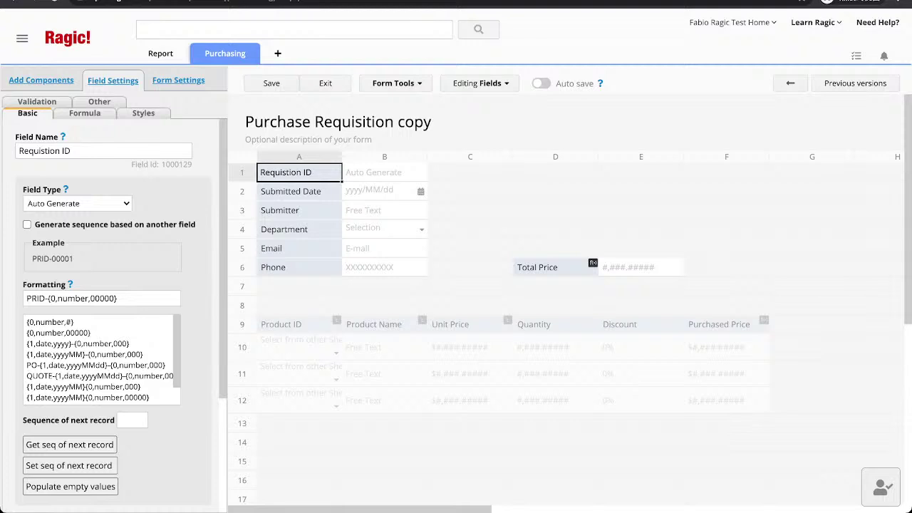
click(325, 83)
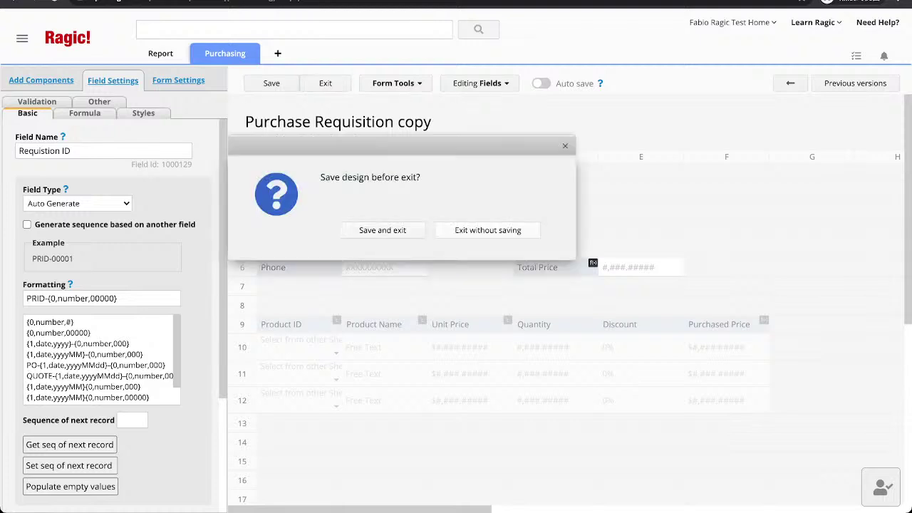
Save and exit the design, then add a middle name to PRID-00003's Submitter and save the record.
key(Escape)
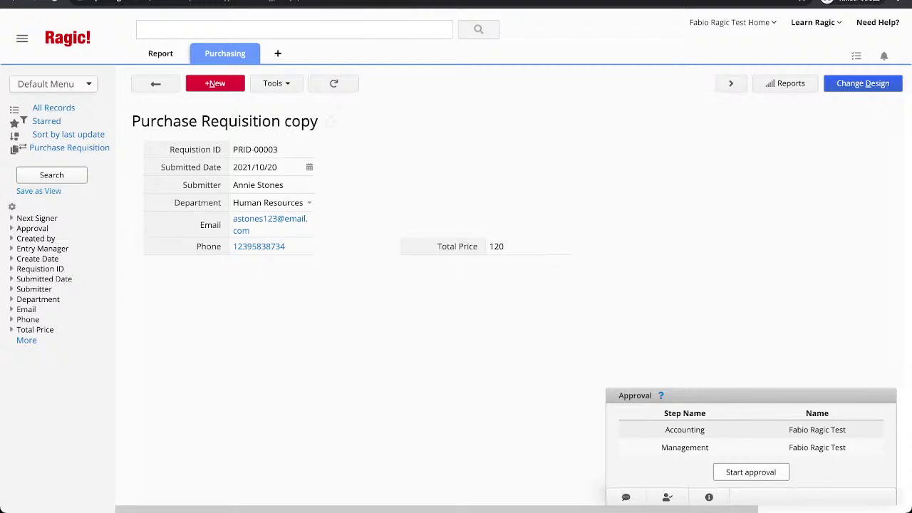
click(271, 185)
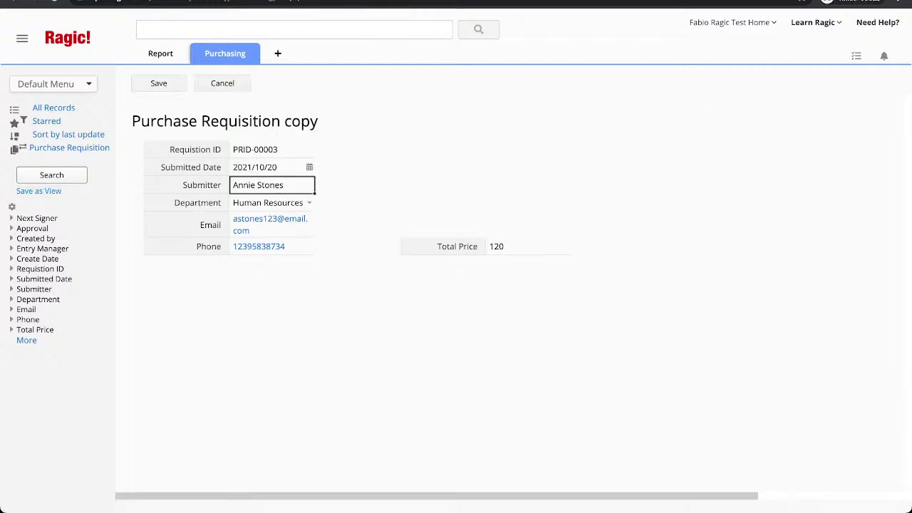
click(257, 184)
text(Carlston)
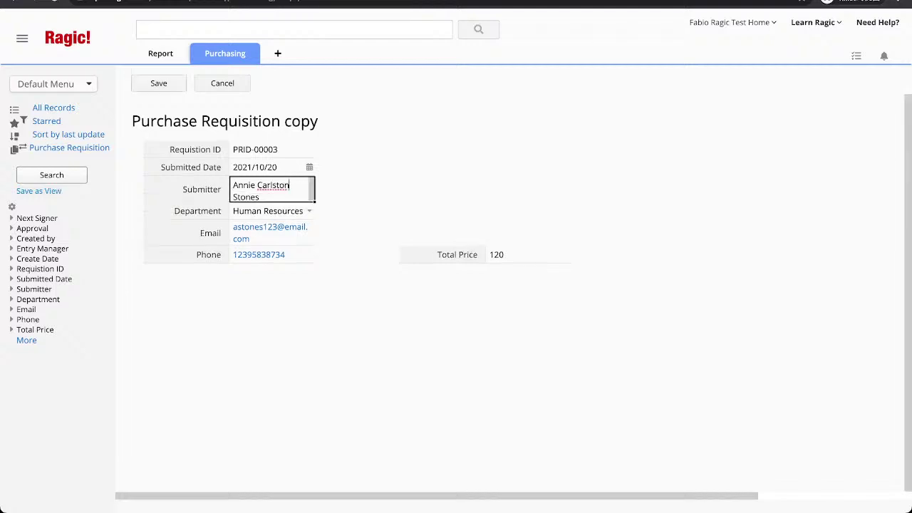
key(ctrl+s)
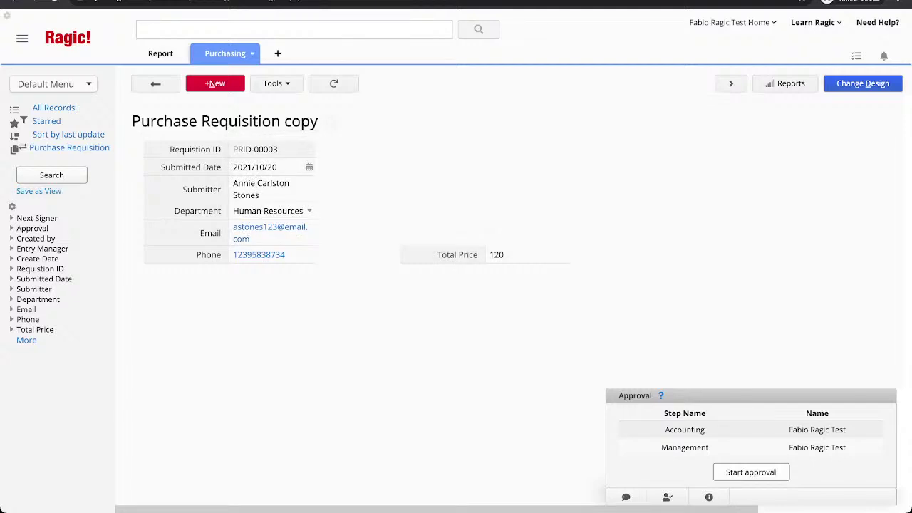
Switch to the original Purchase Requisition sheet from the Purchasing tab.
click(225, 53)
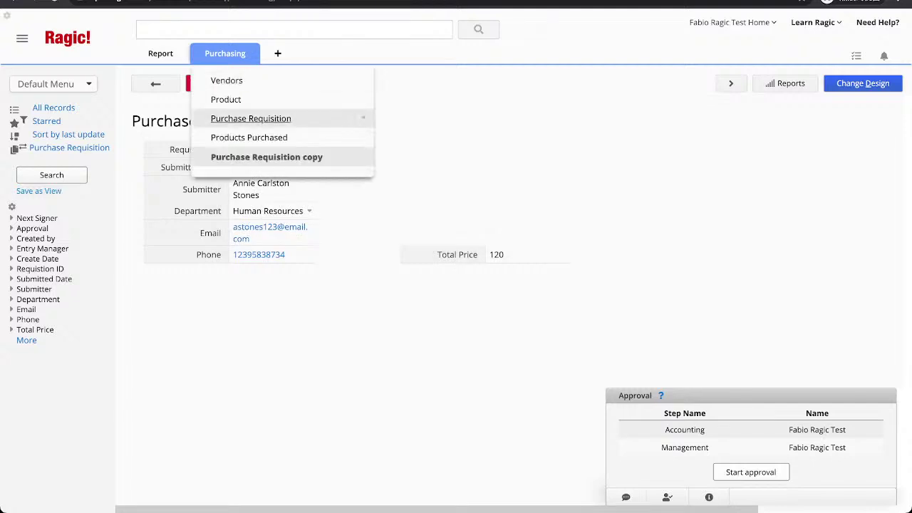
click(251, 118)
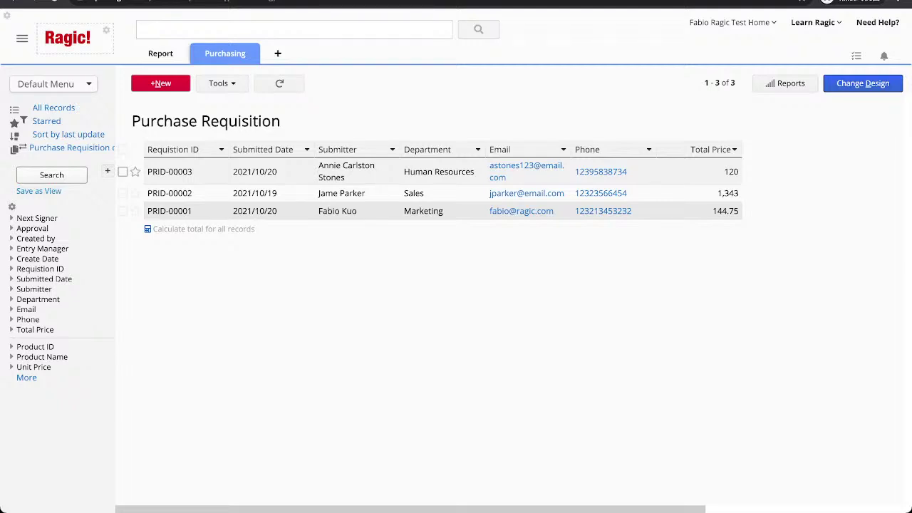
Dismiss the logo image options, then embed the sheet as a Database Form past the access-rights note.
click(106, 30)
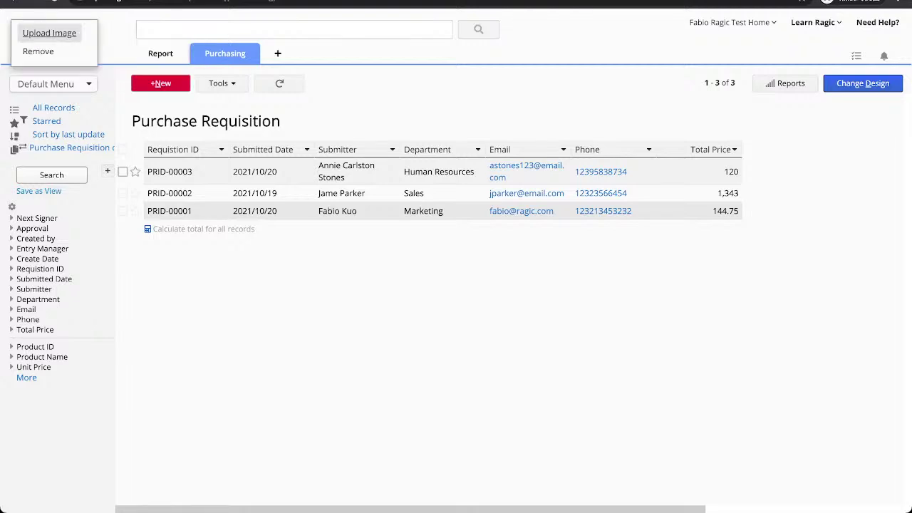
key(Escape)
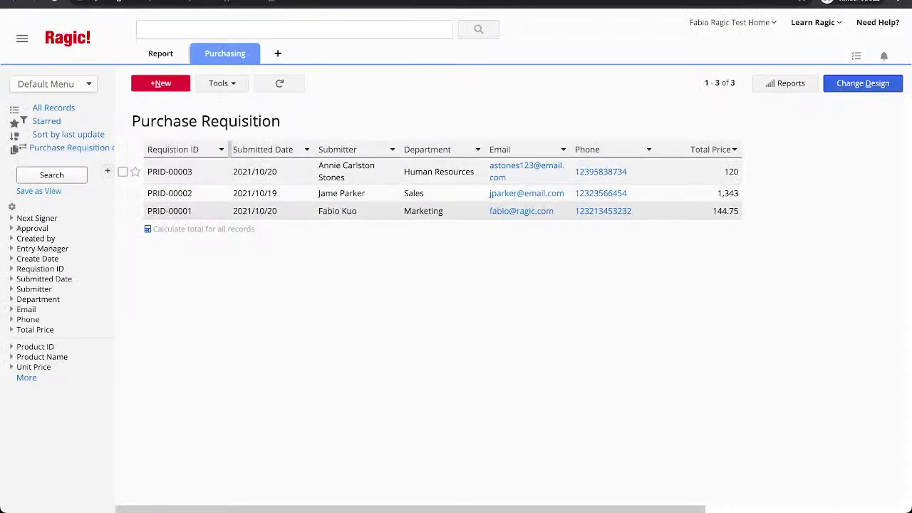
click(222, 83)
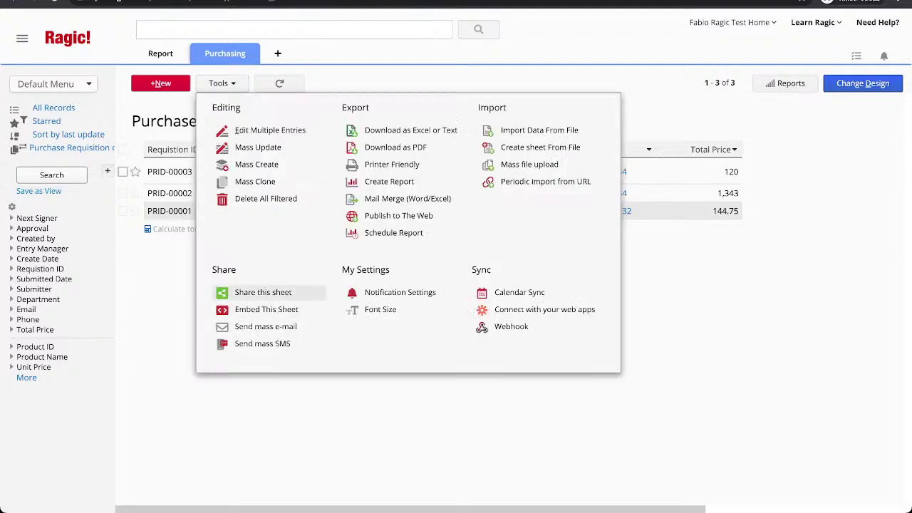
click(265, 309)
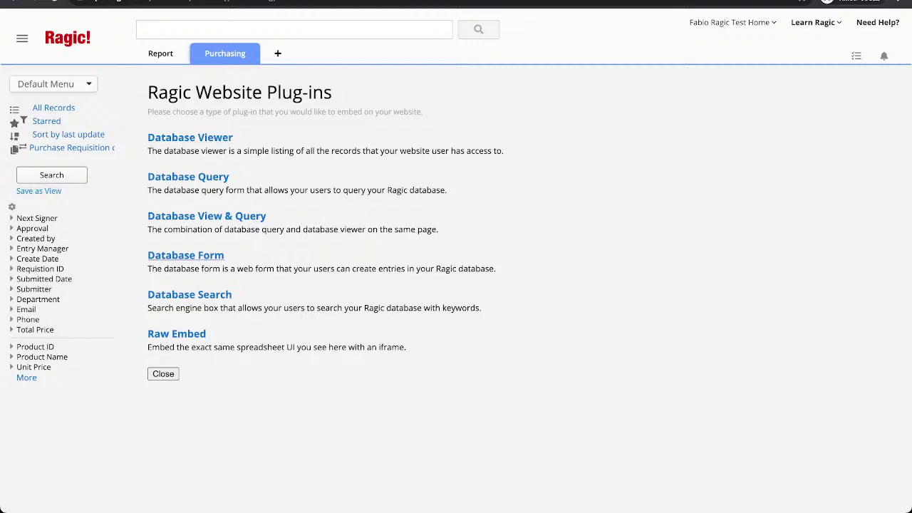
click(185, 255)
click(205, 192)
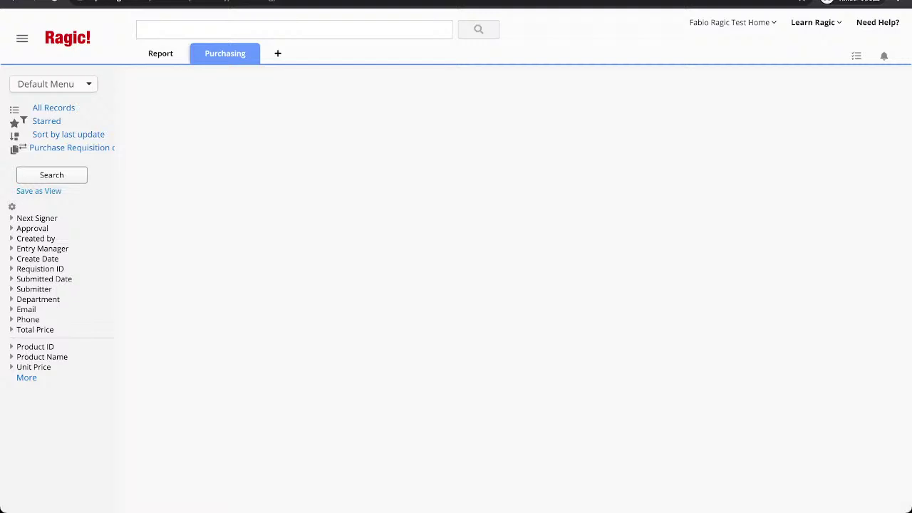
Show the form's background color settings and scroll through the PRID-00004 form preview.
click(261, 181)
scroll(510, 392, down, 3)
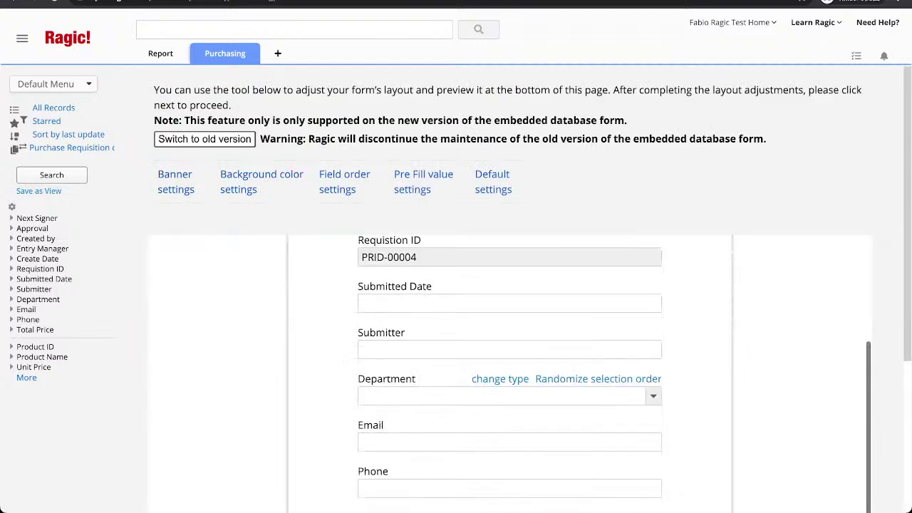
scroll(509, 391, up, 2)
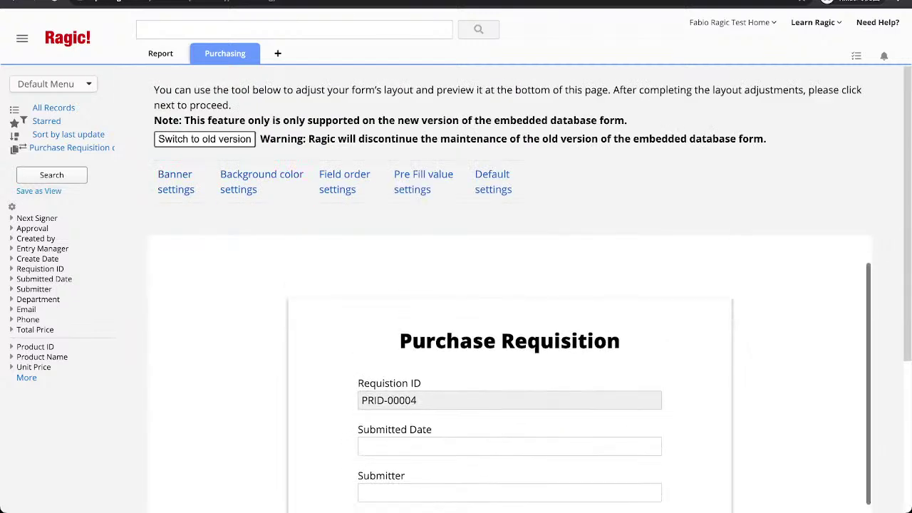
scroll(510, 320, down, 3)
scroll(510, 321, down, 3)
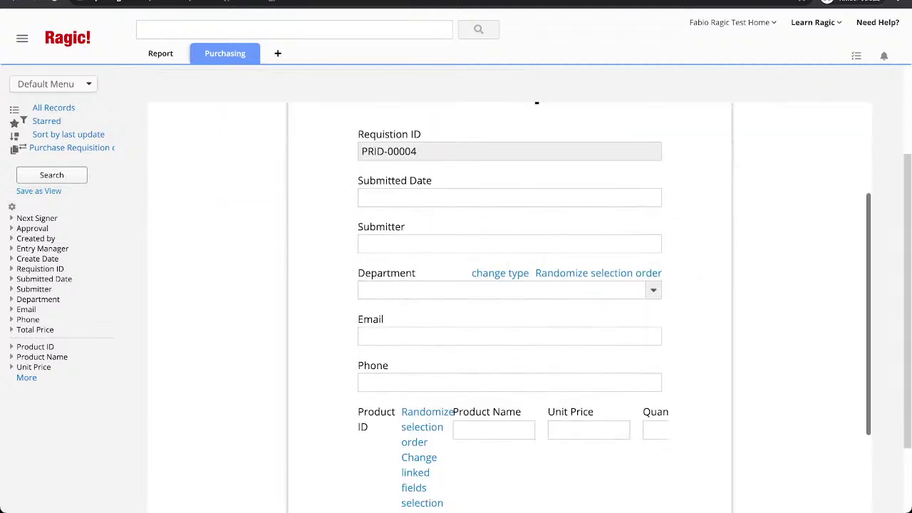